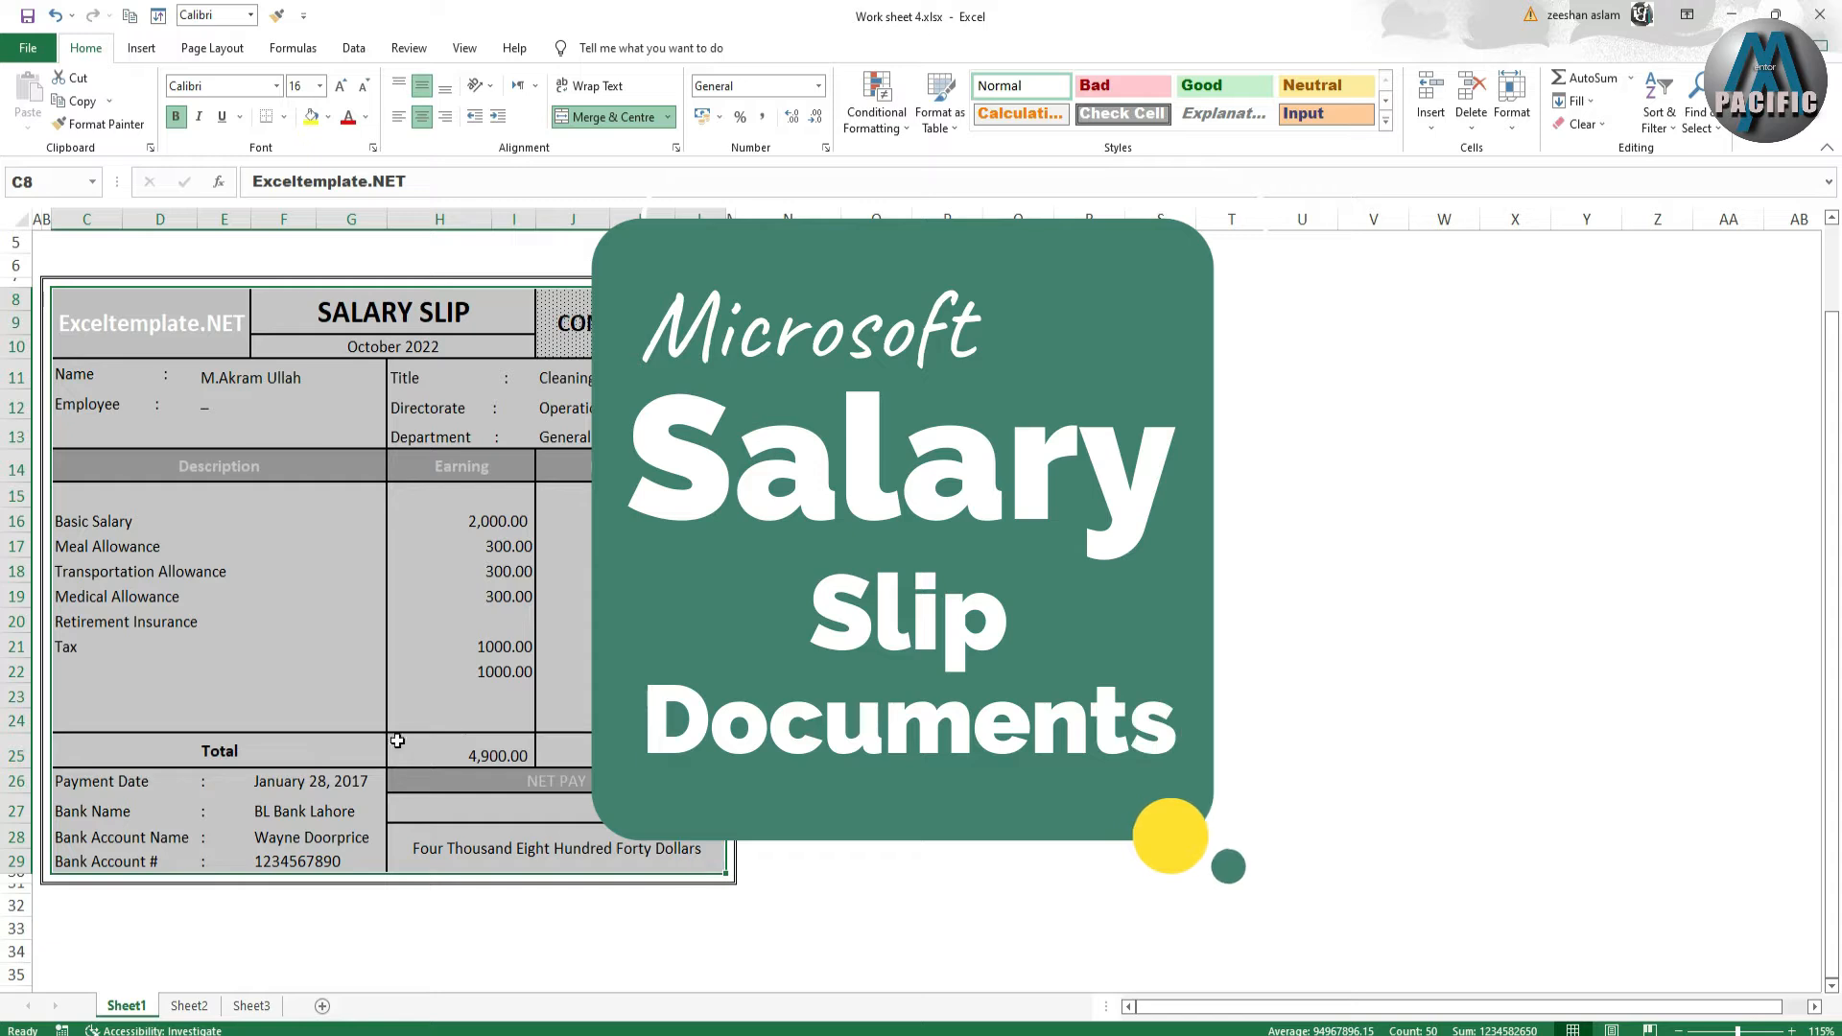
- Review the sample salary slip's layout and its name, employee, title, directorate and department fields
left_click(307, 534)
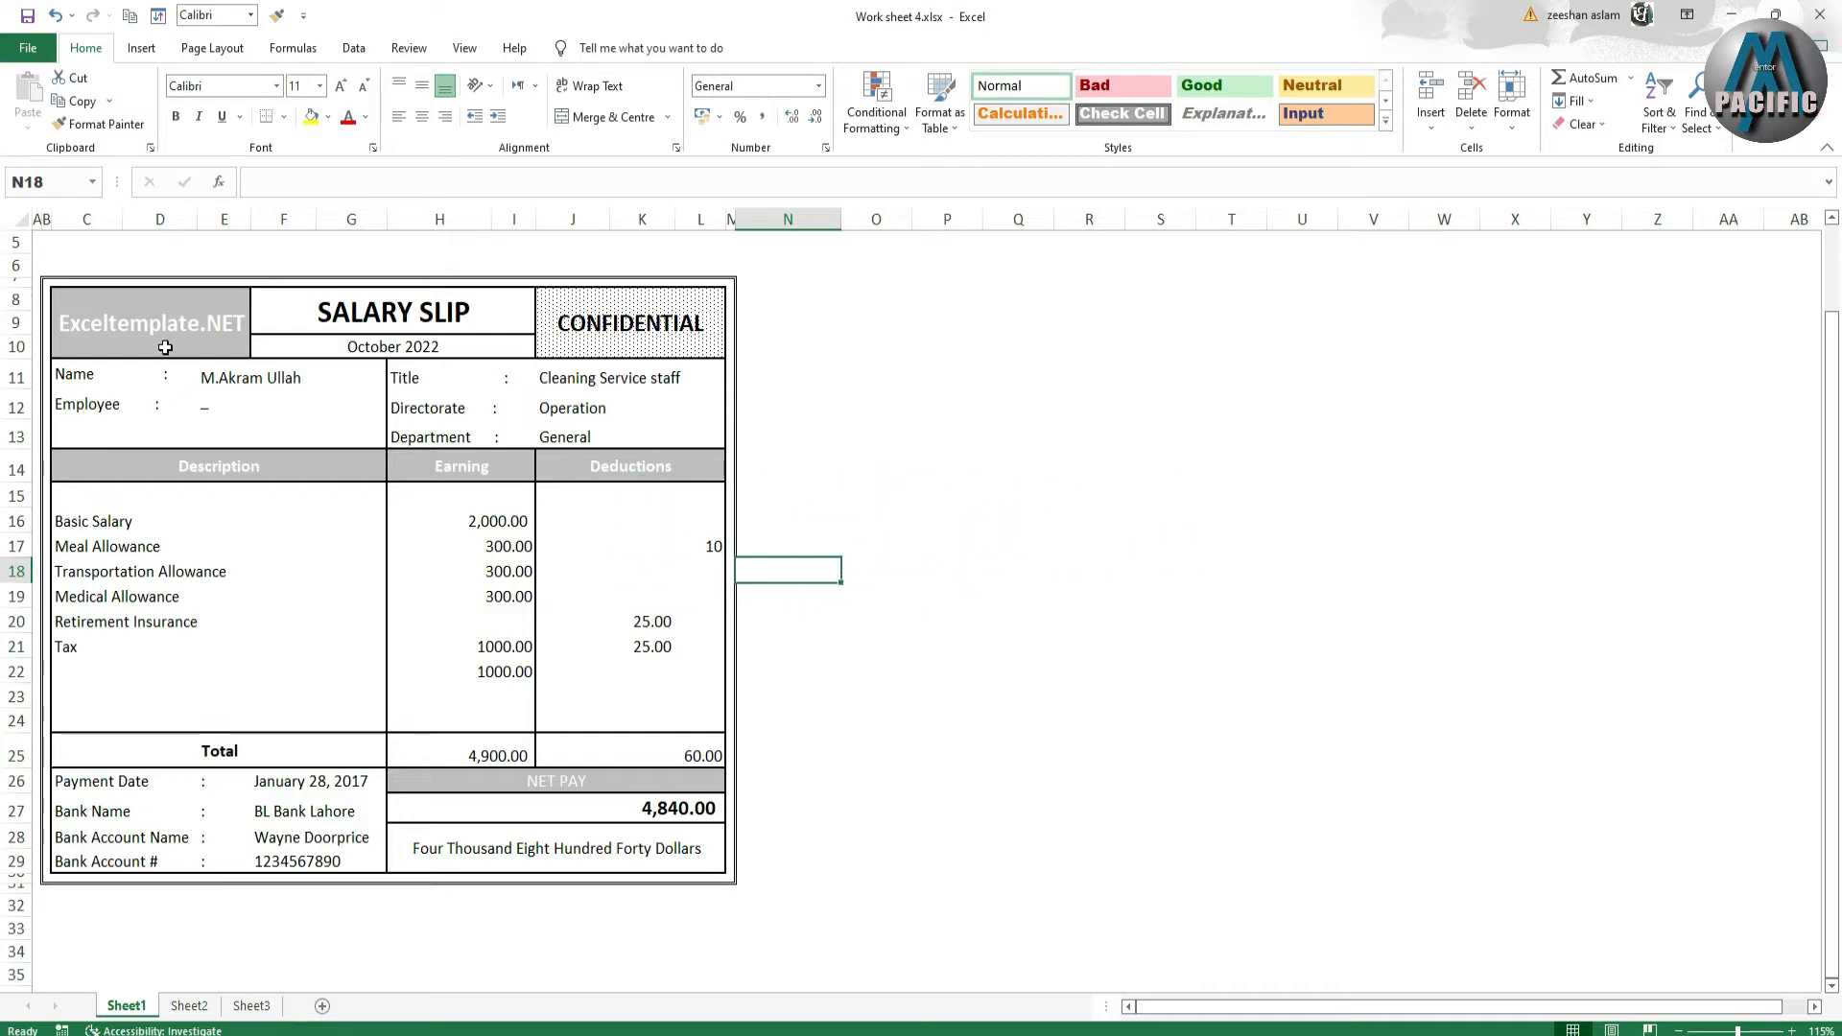
left_click_drag(150, 324, 527, 849)
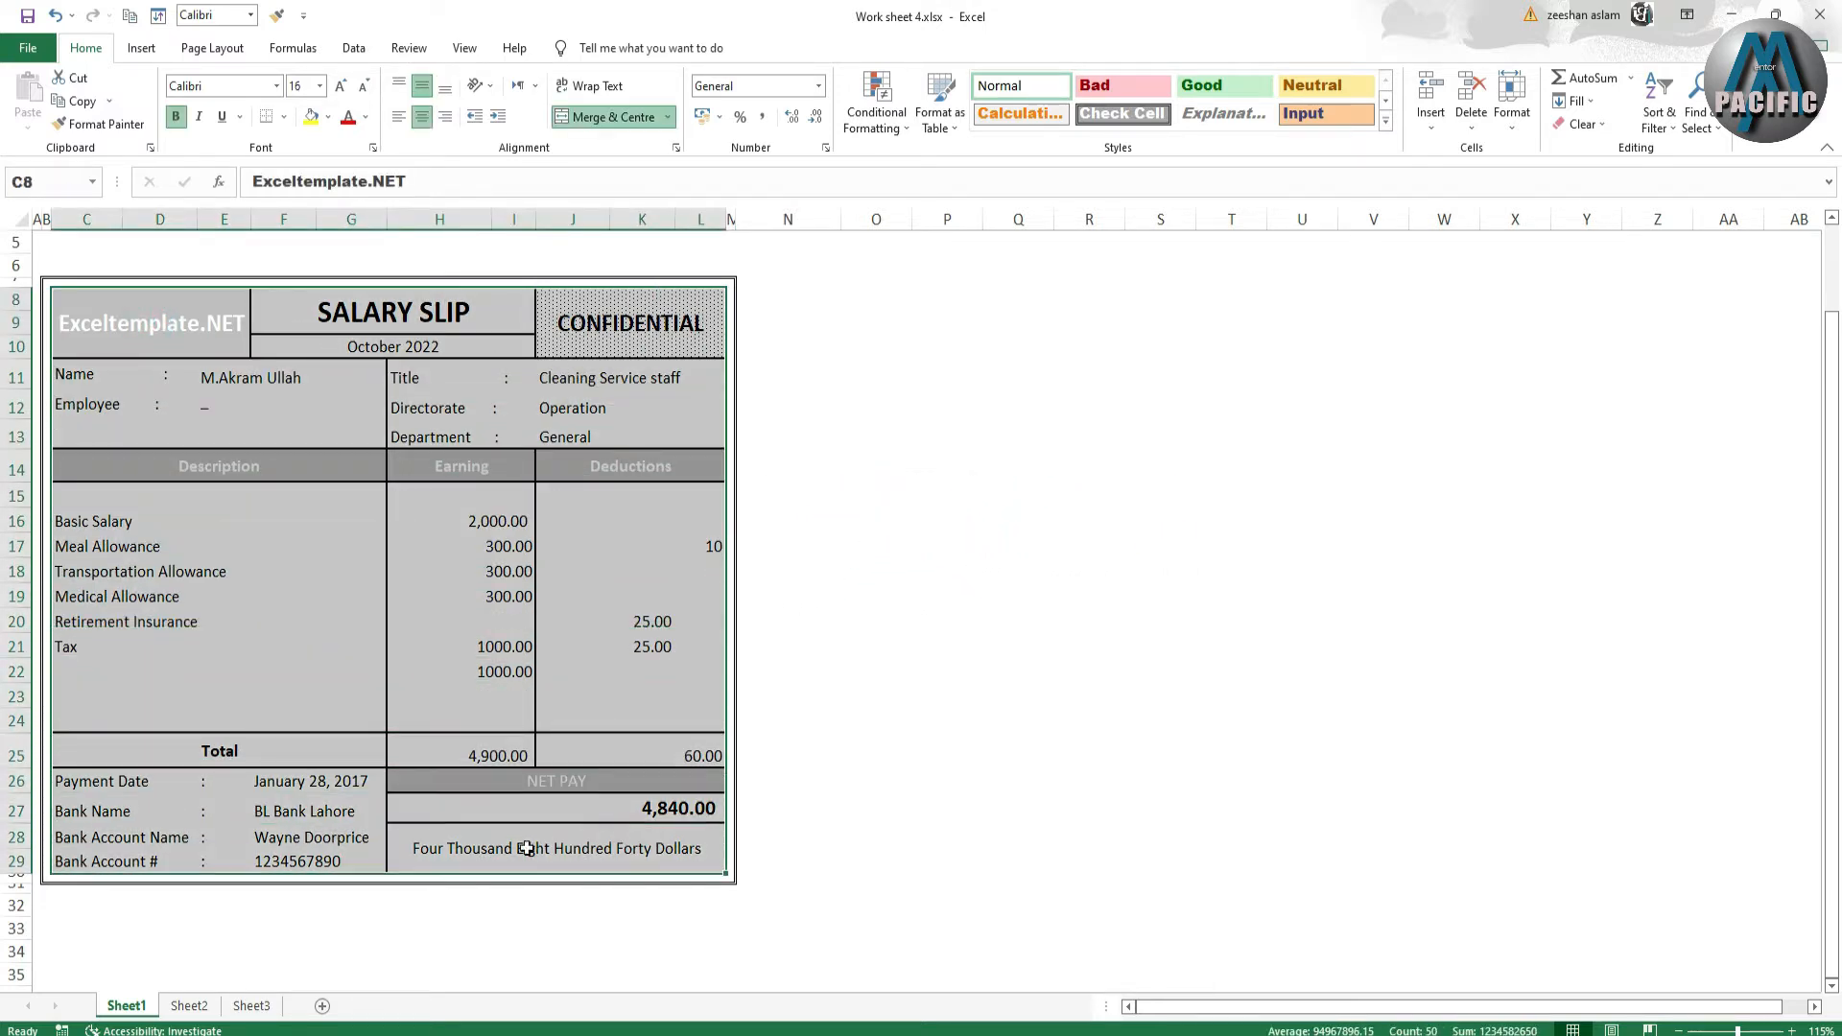
left_click(271, 417)
left_click(82, 378)
left_click(95, 408)
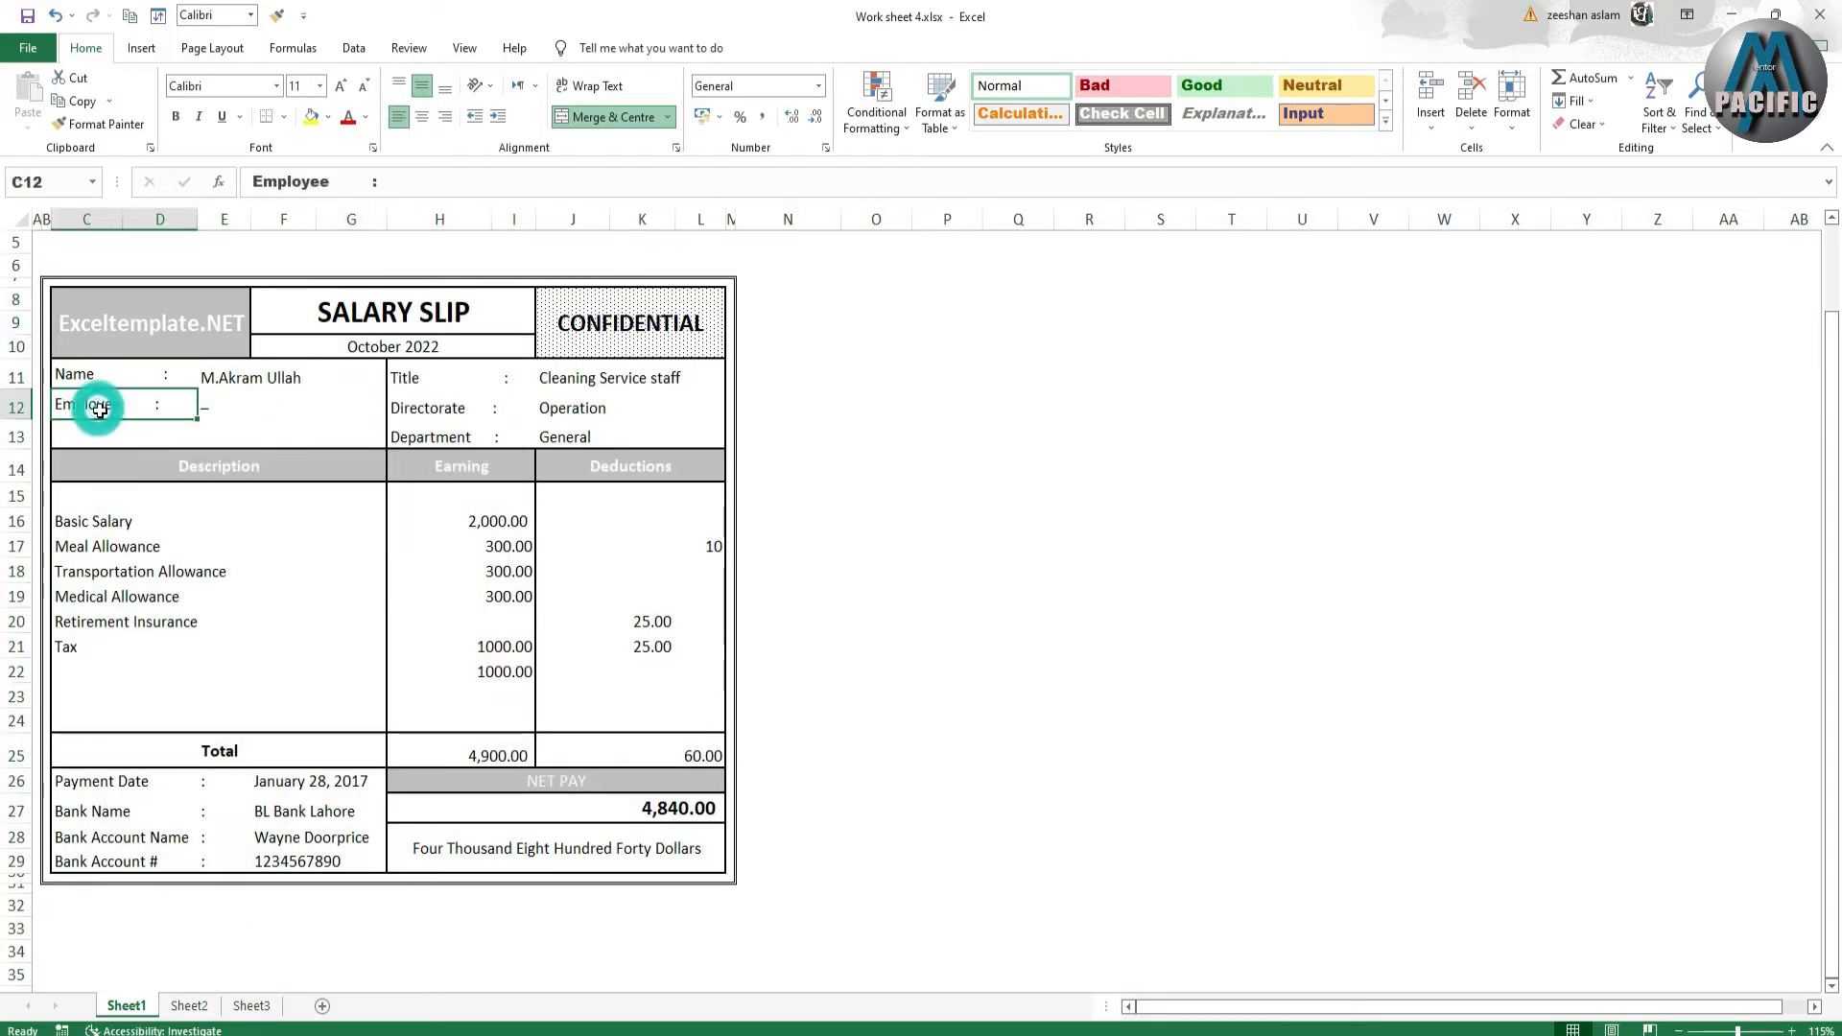
left_click(422, 384)
left_click(604, 382)
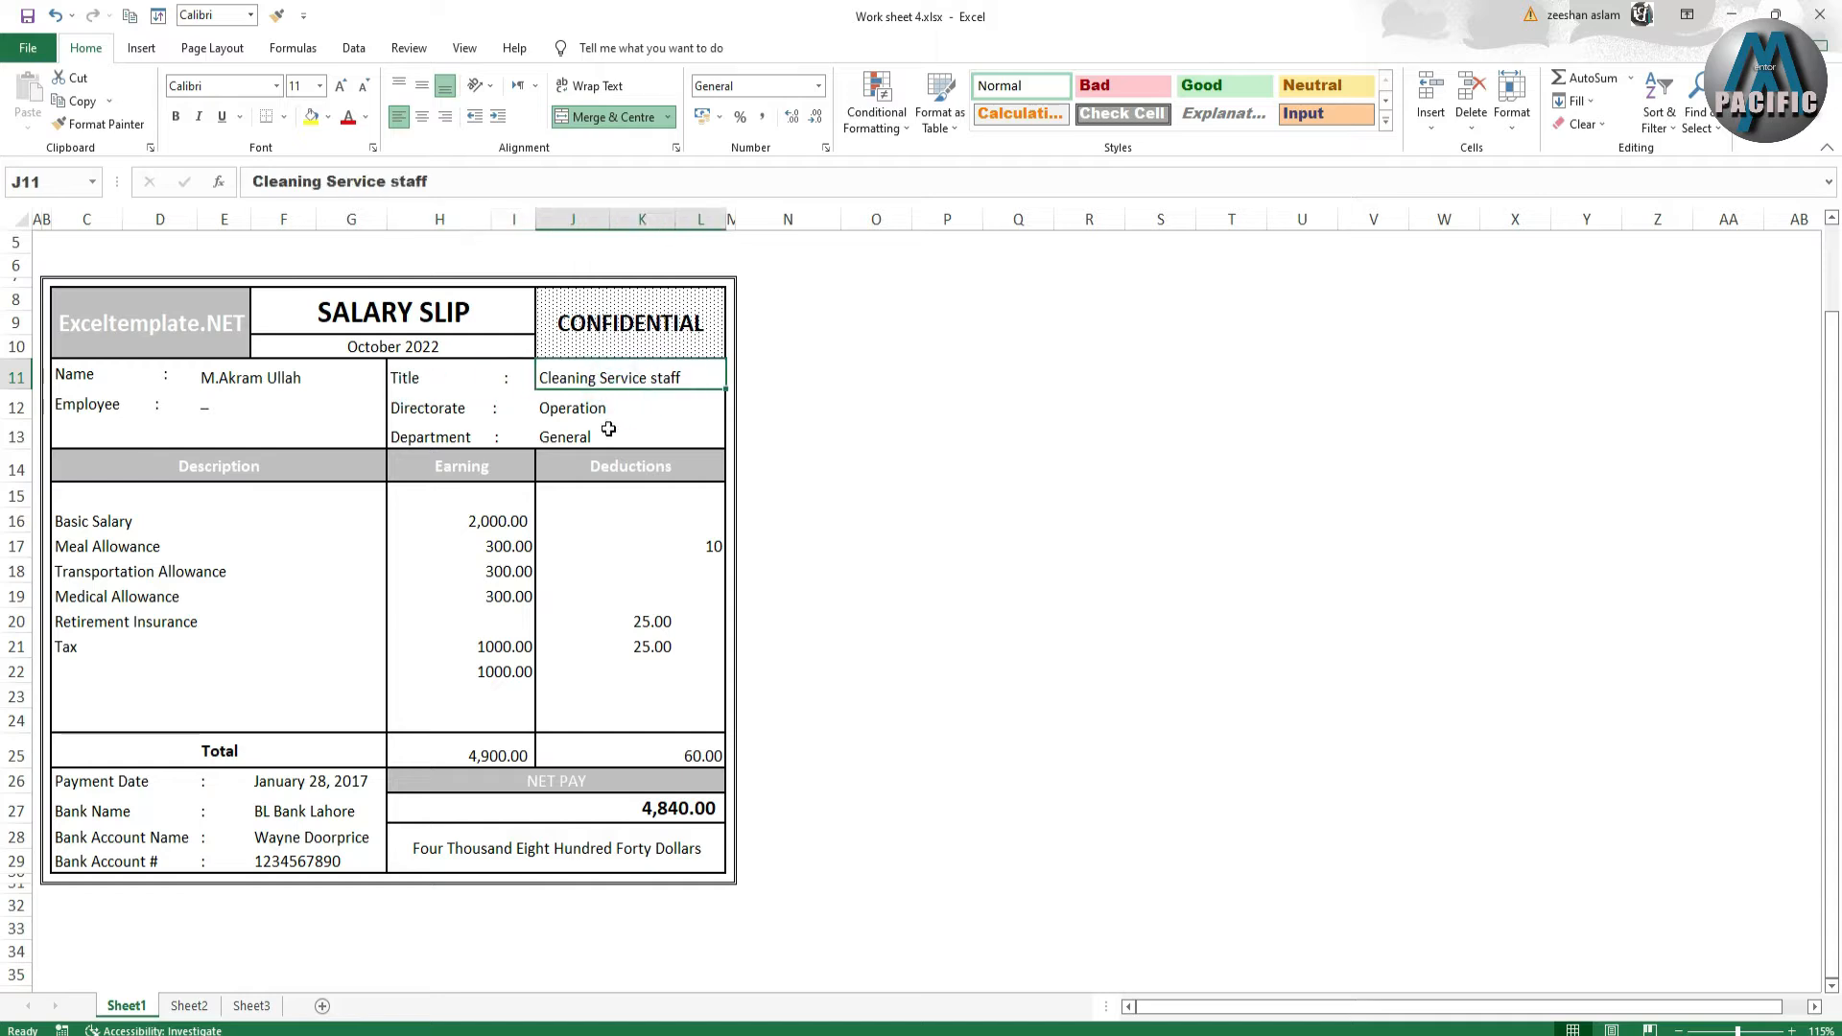
left_click(598, 415)
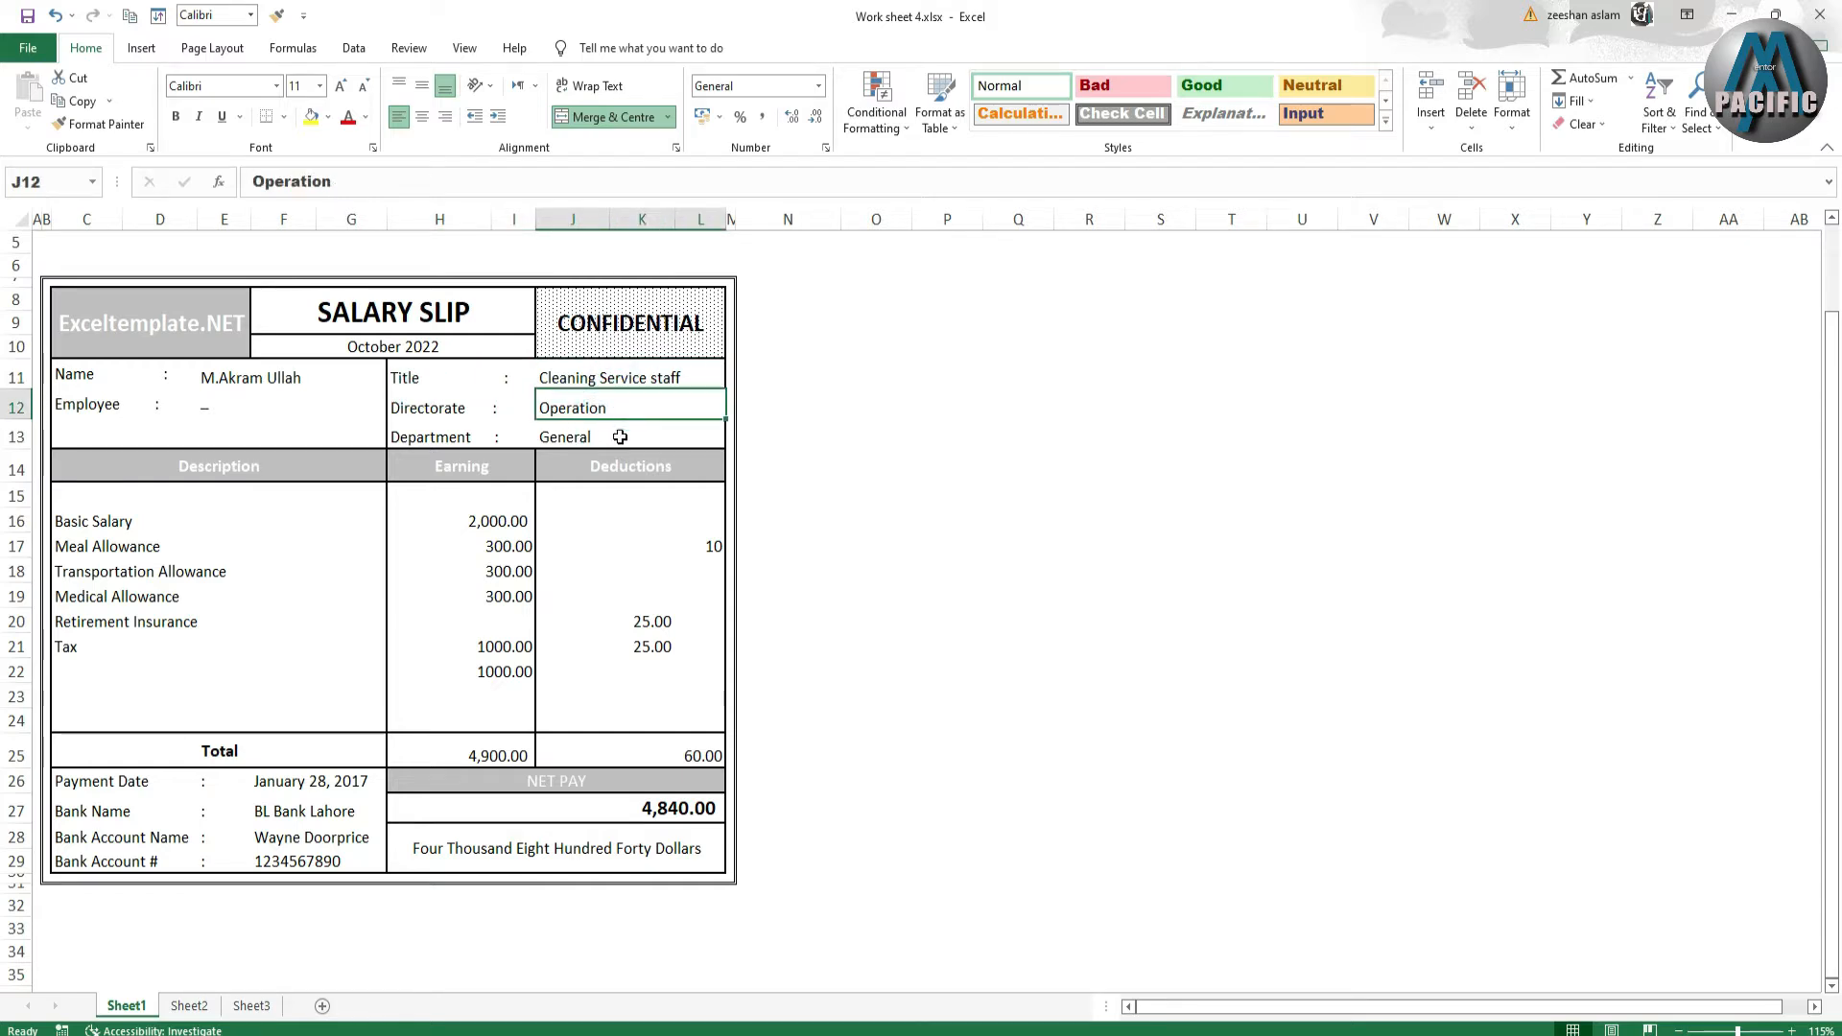
left_click(587, 441)
- Examine the slip's earning amounts, the formula totalling them, and the retirement insurance and tax deductions
left_click(496, 518)
left_click_drag(502, 540, 465, 700)
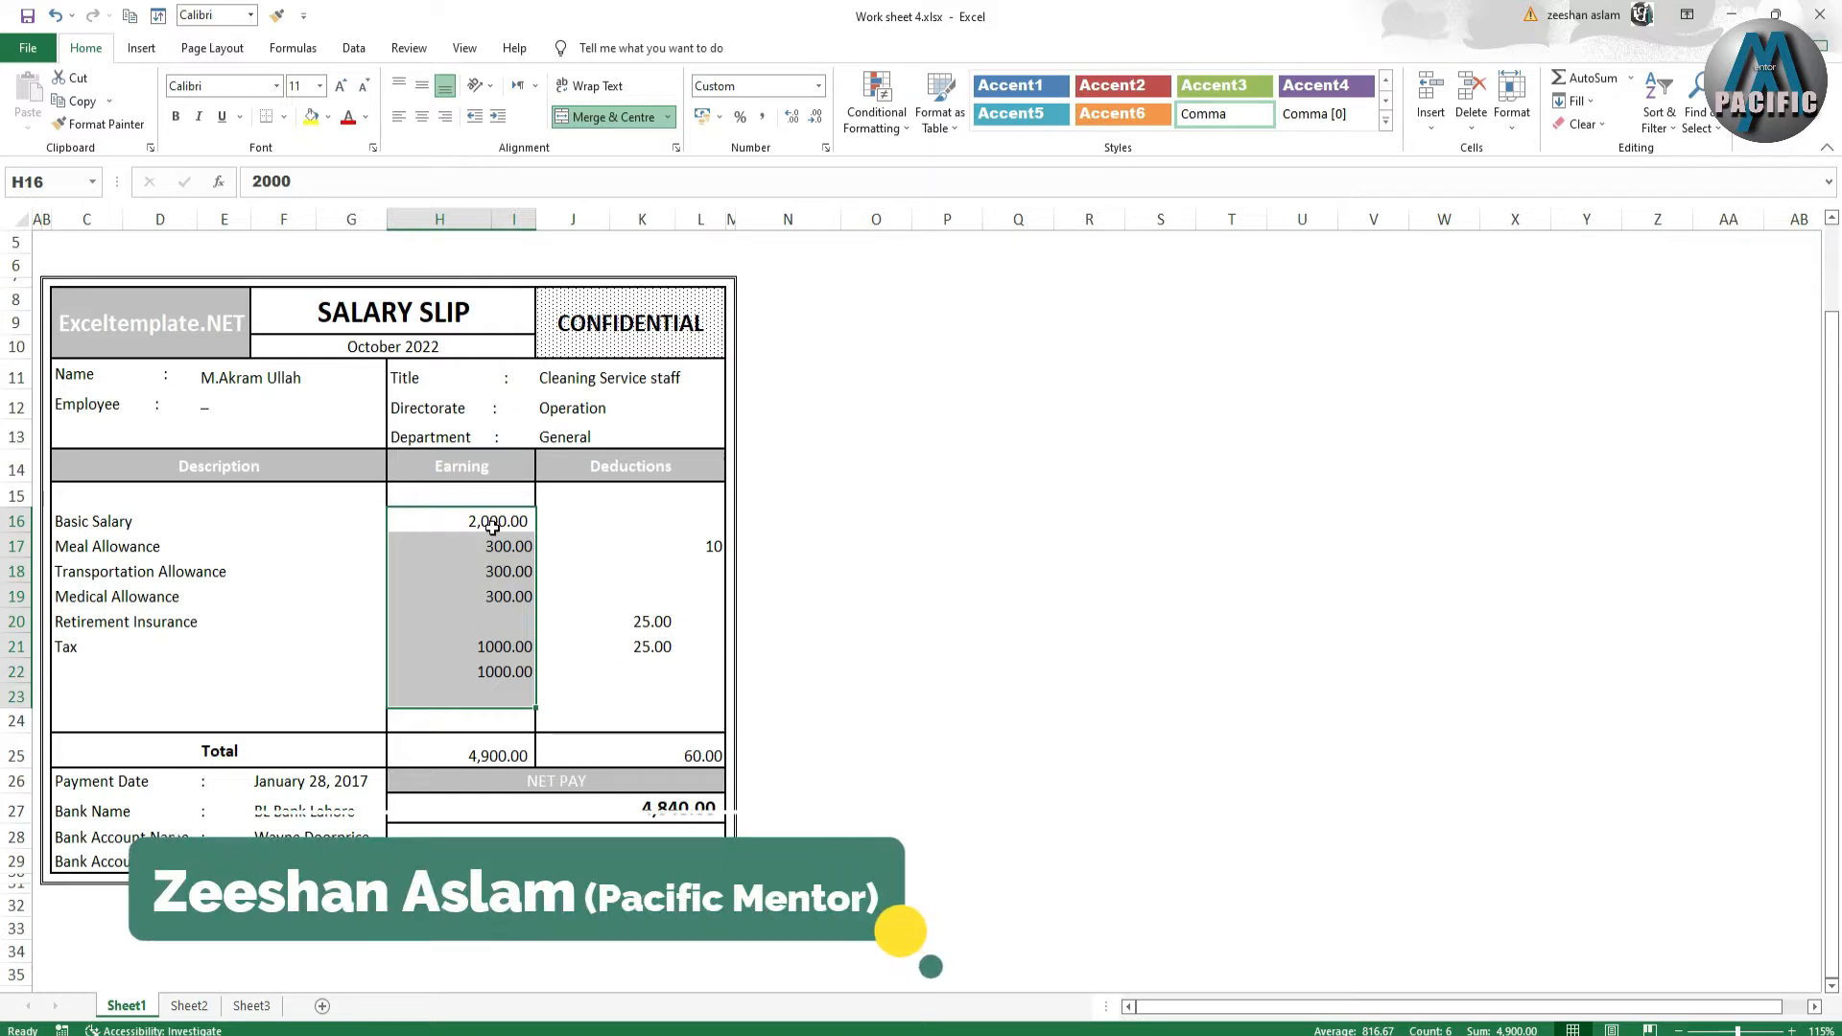
left_click(485, 753)
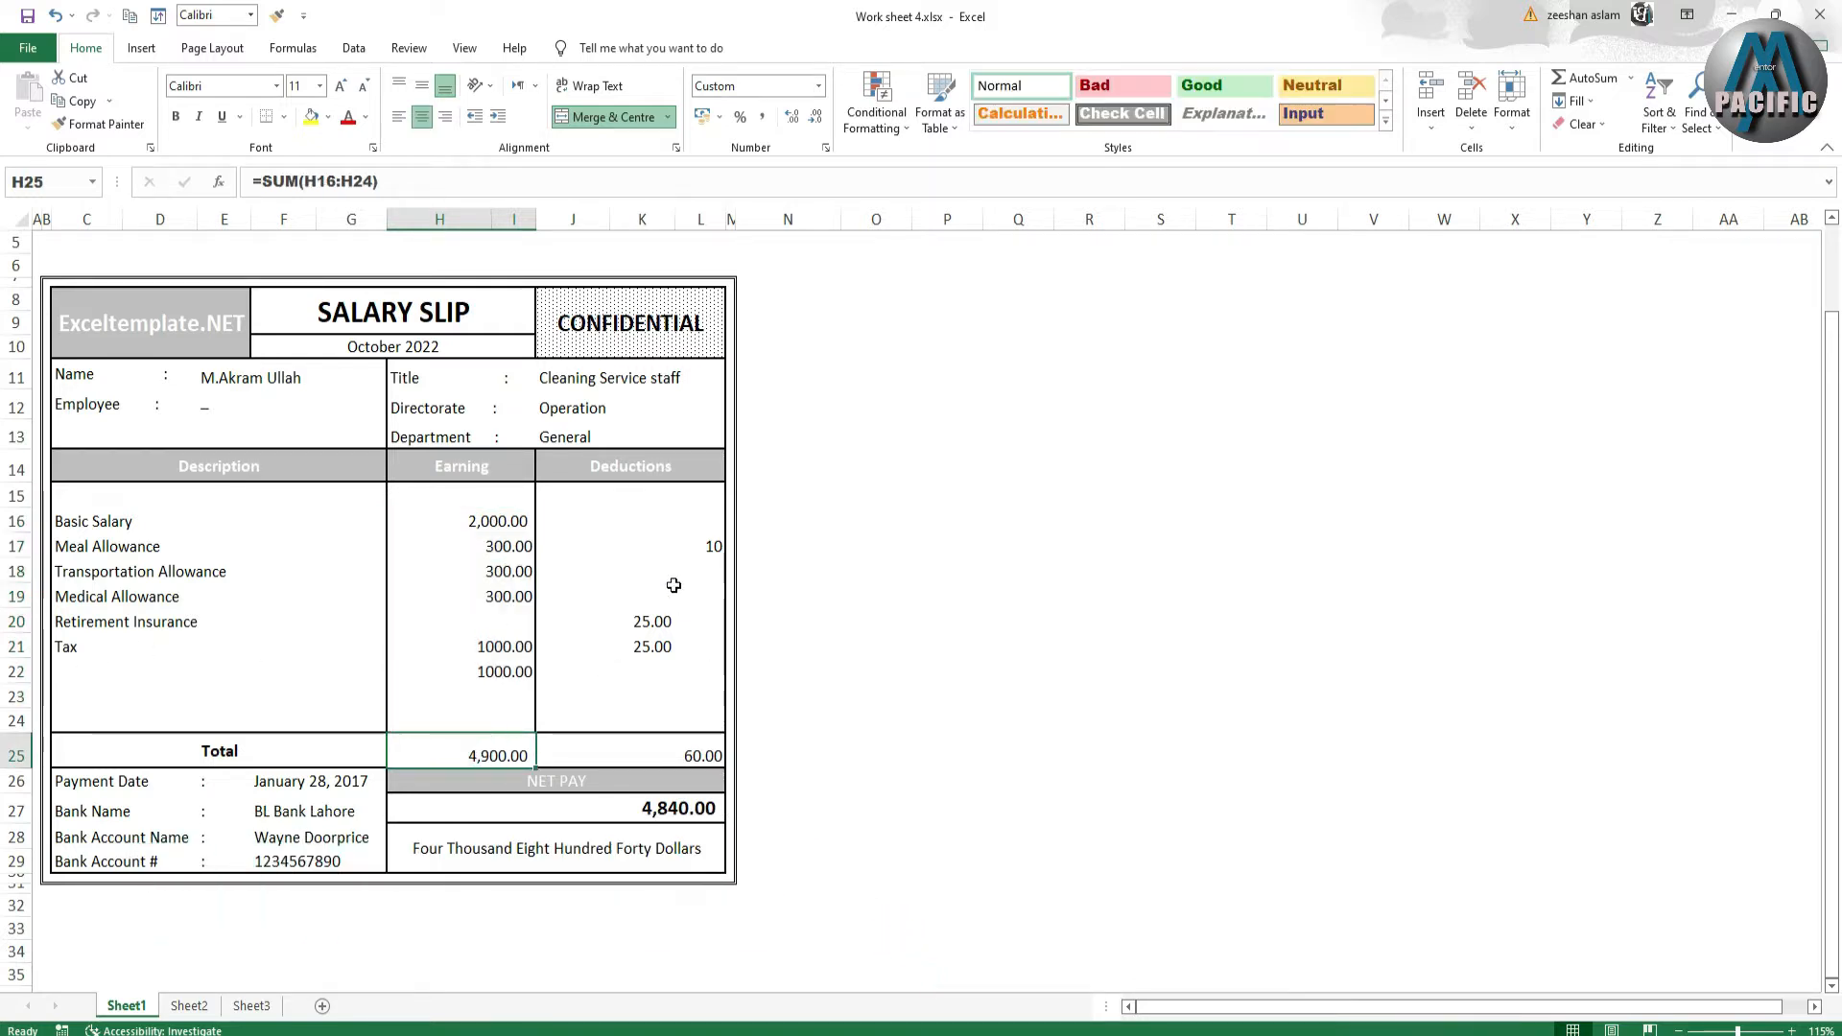
left_click(649, 626)
left_click(637, 649)
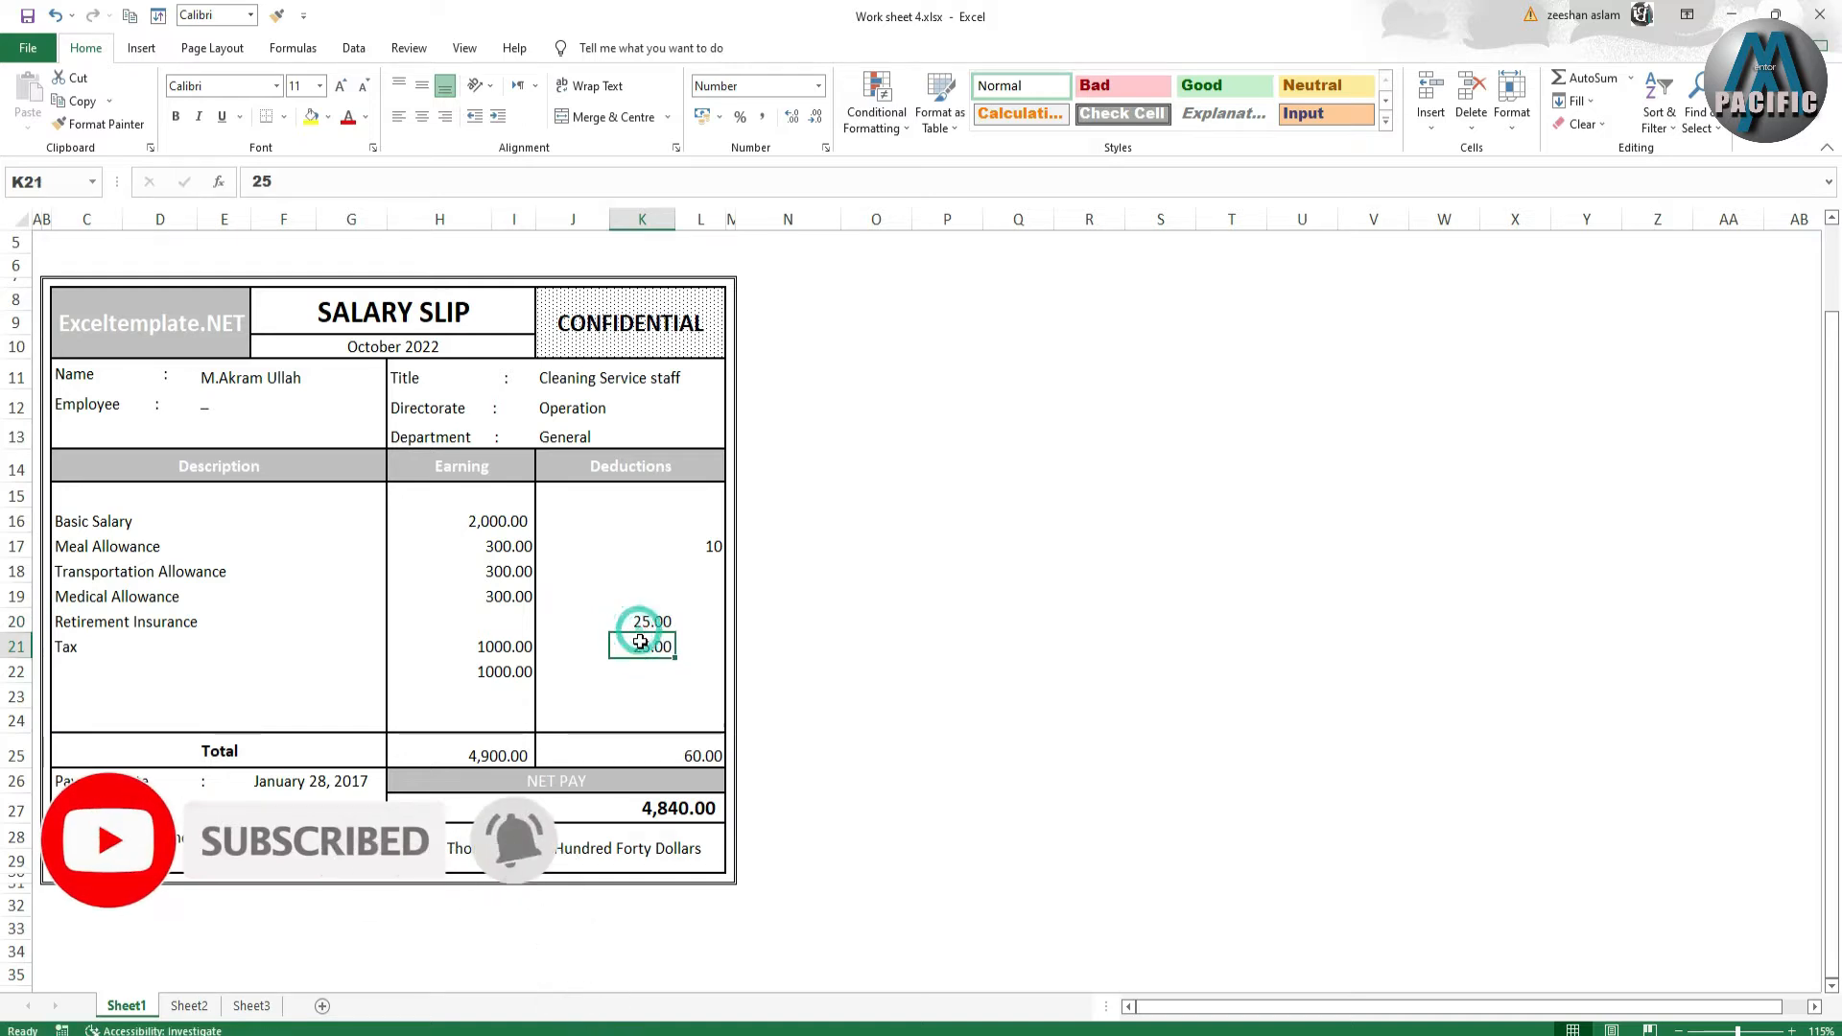
key("alt")
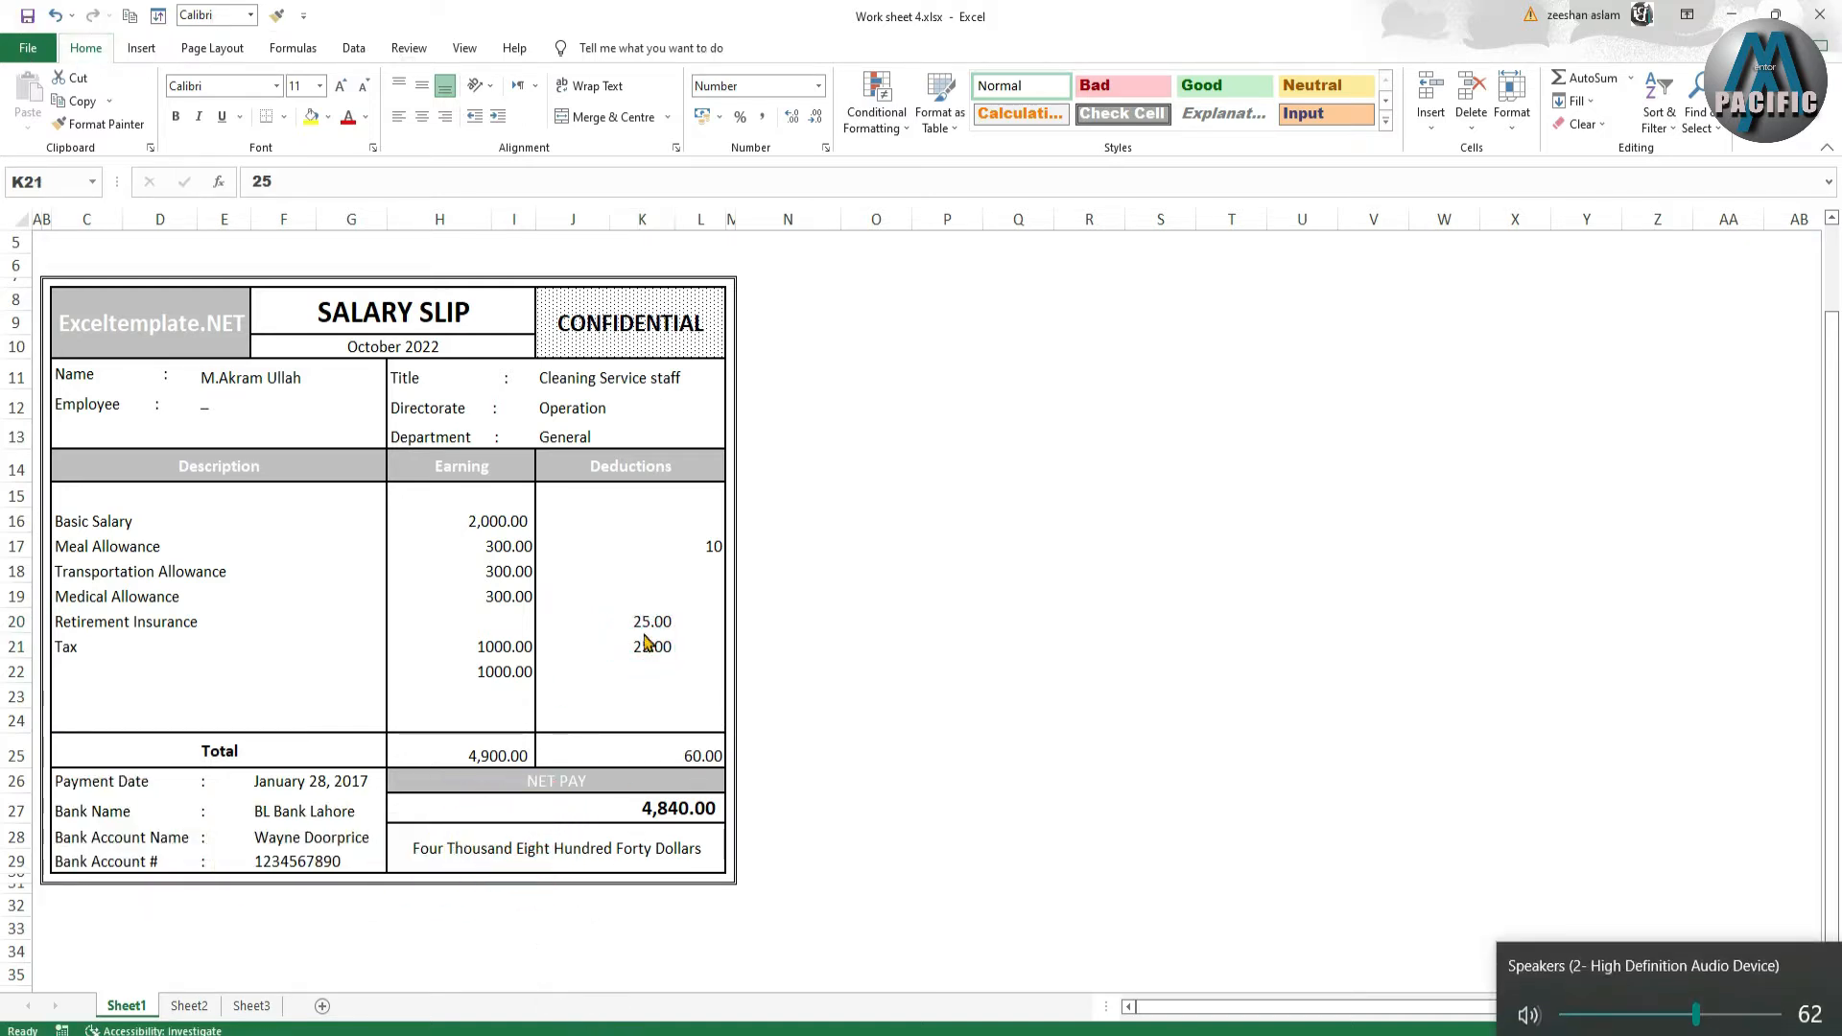
left_click(1273, 678)
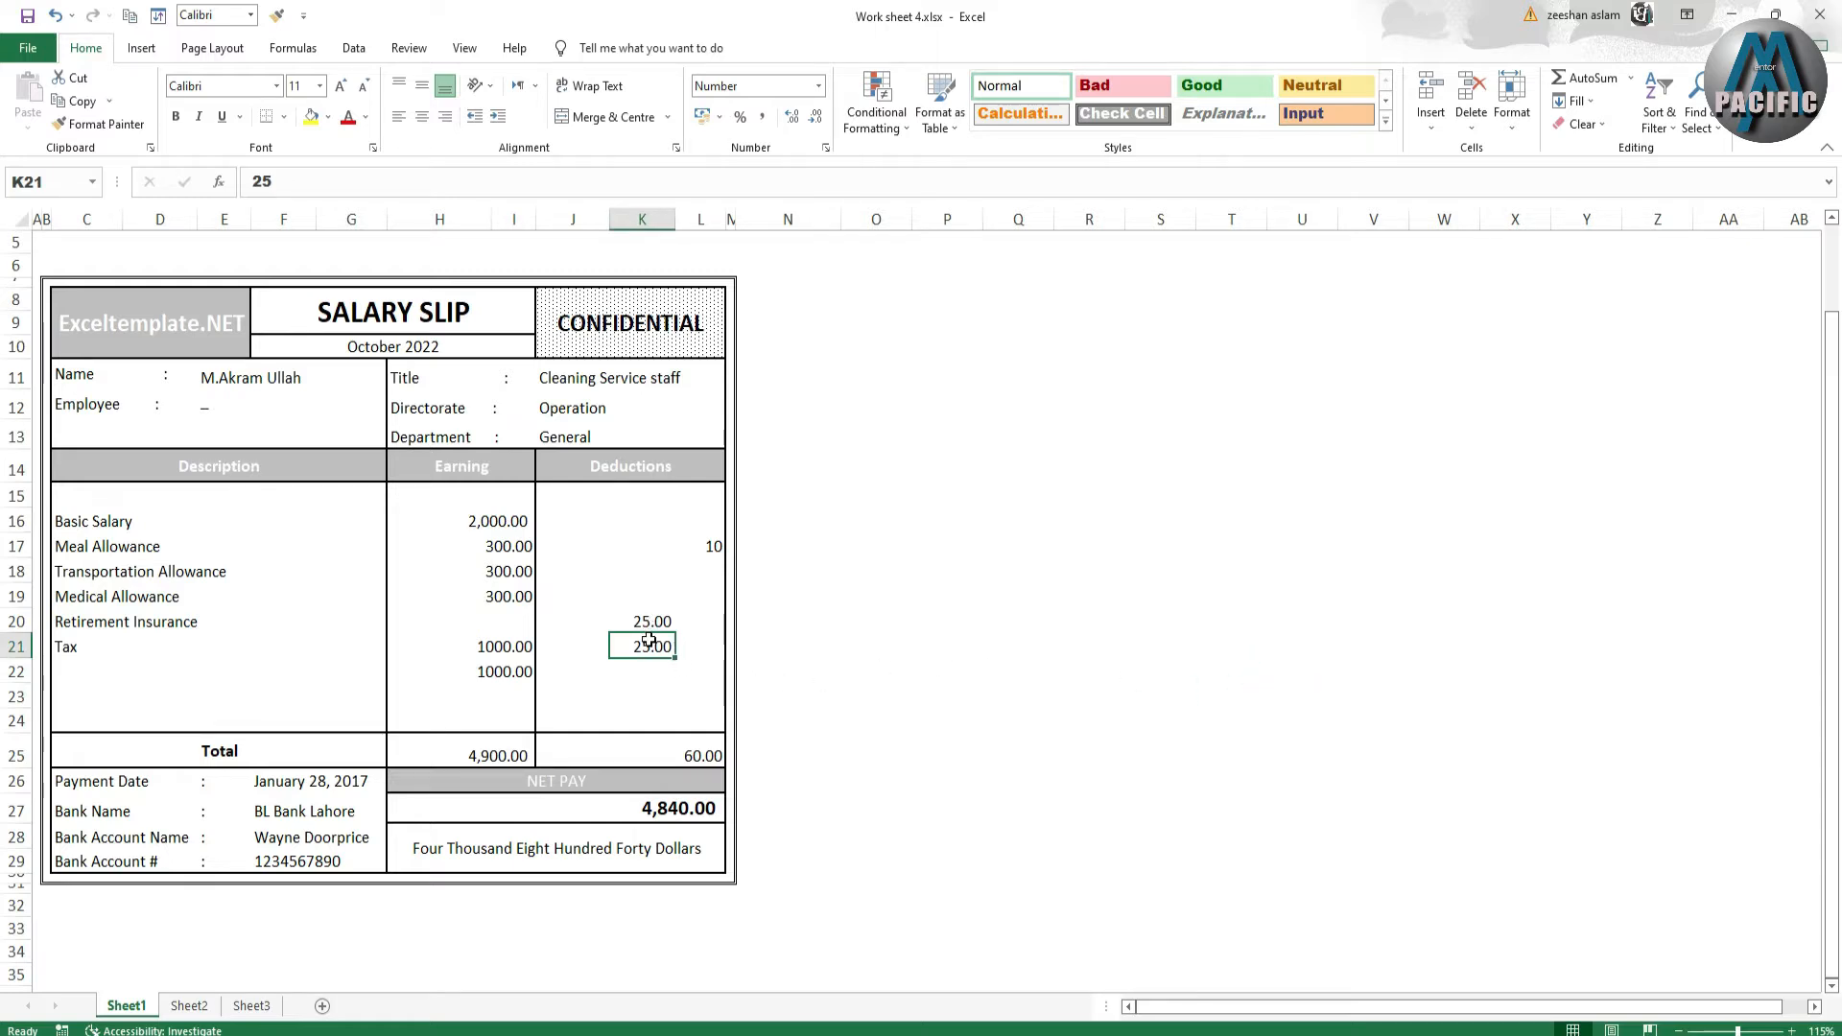
key("alt")
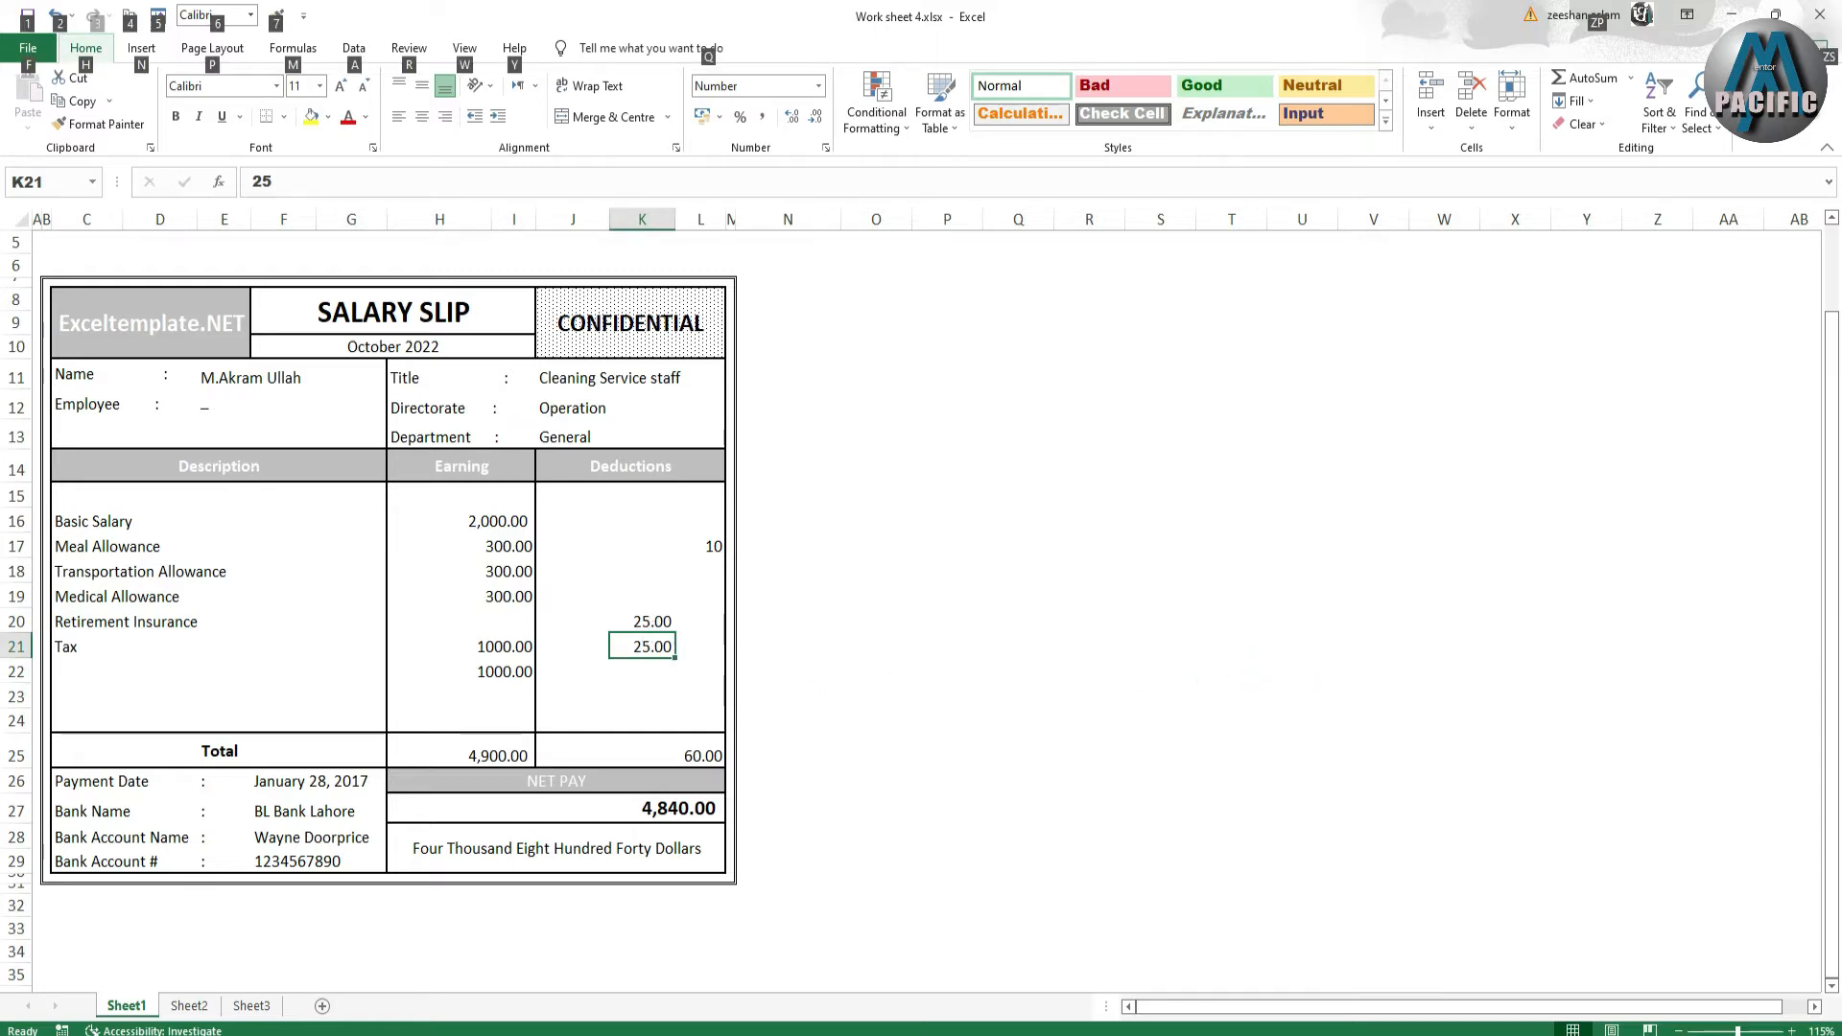
left_click(642, 649)
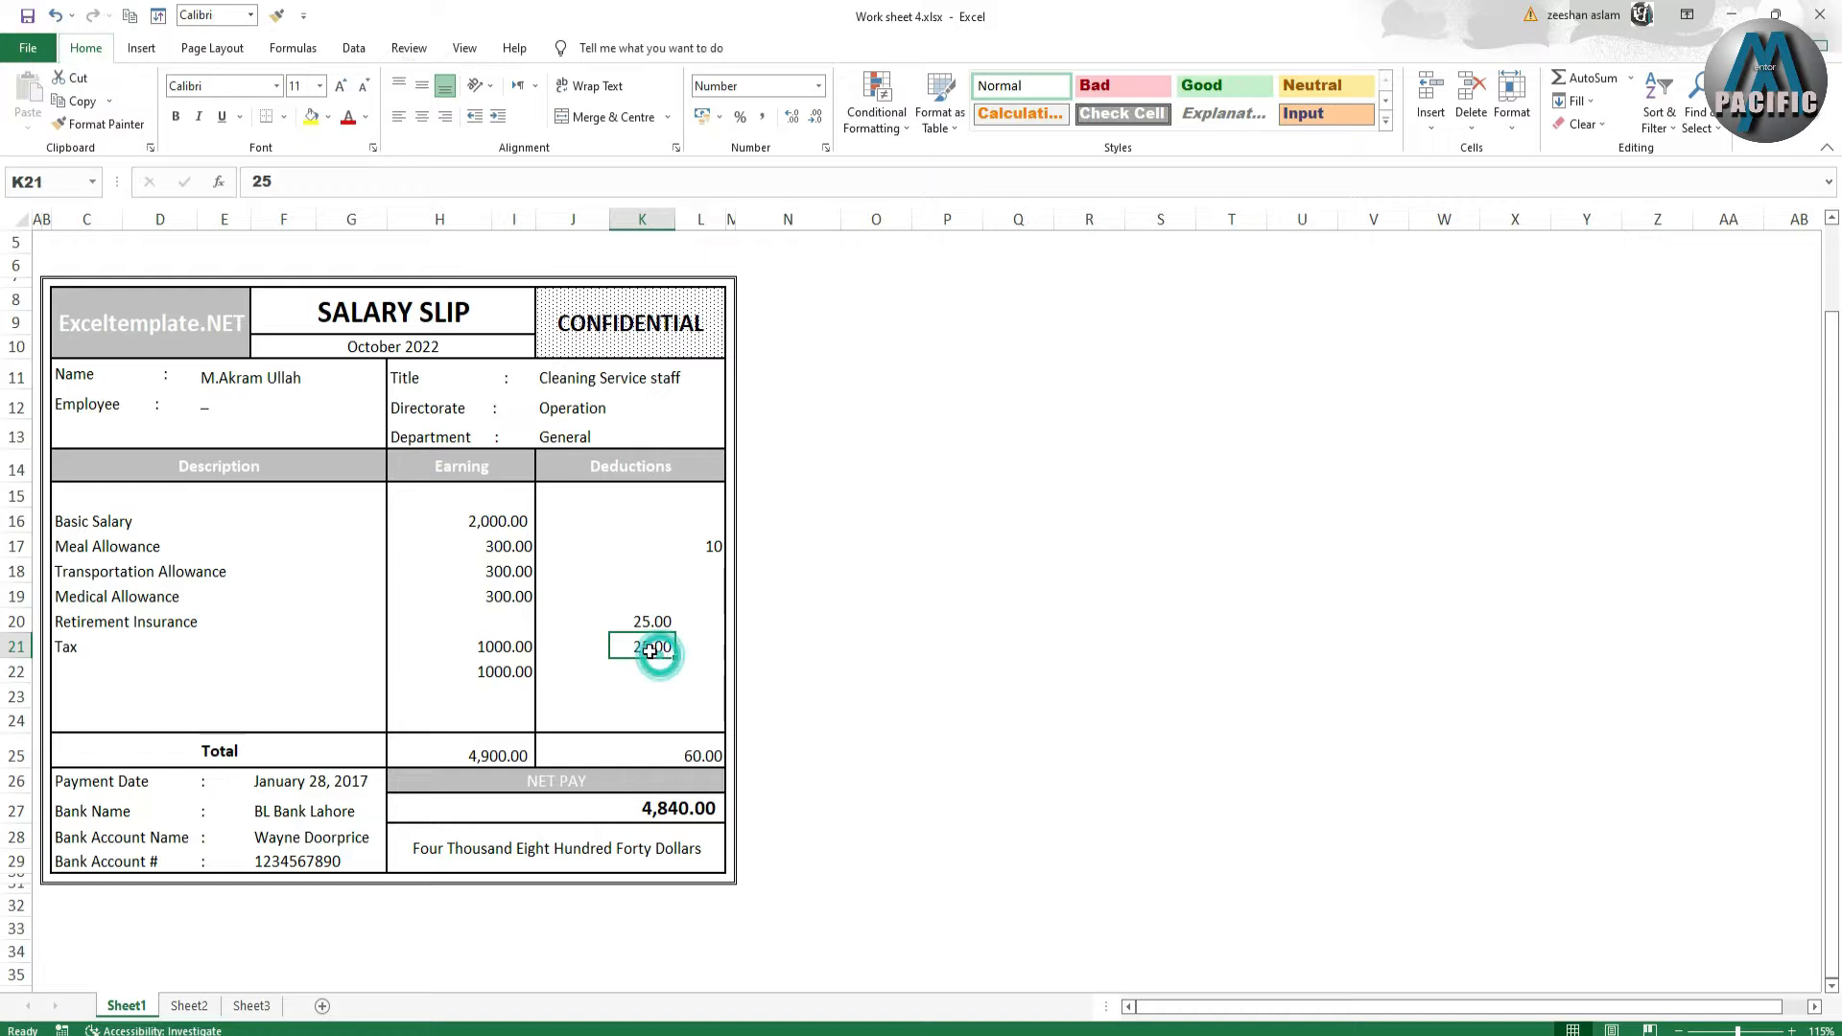
- Examine the earning and deduction totals, the net pay formula, and the payment date and bank name fields
left_click(497, 758)
left_click(663, 766)
left_click(644, 796)
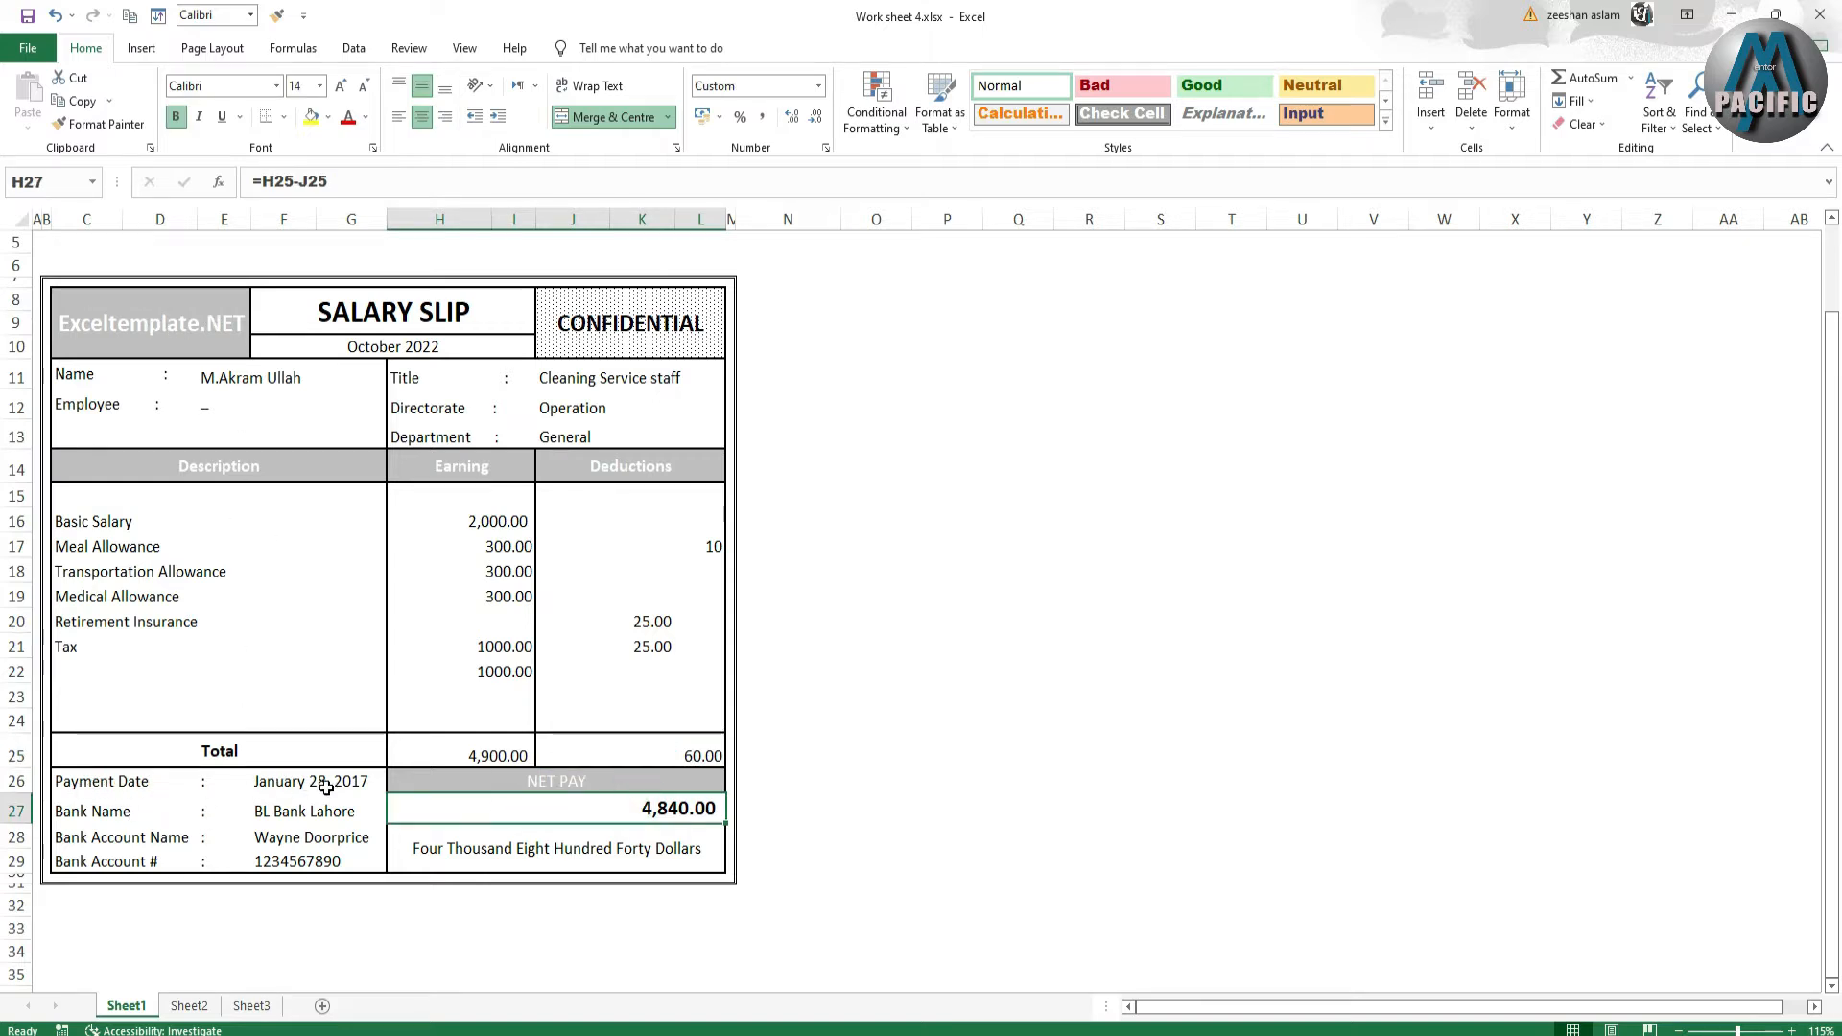
left_click(280, 804)
left_click(284, 781)
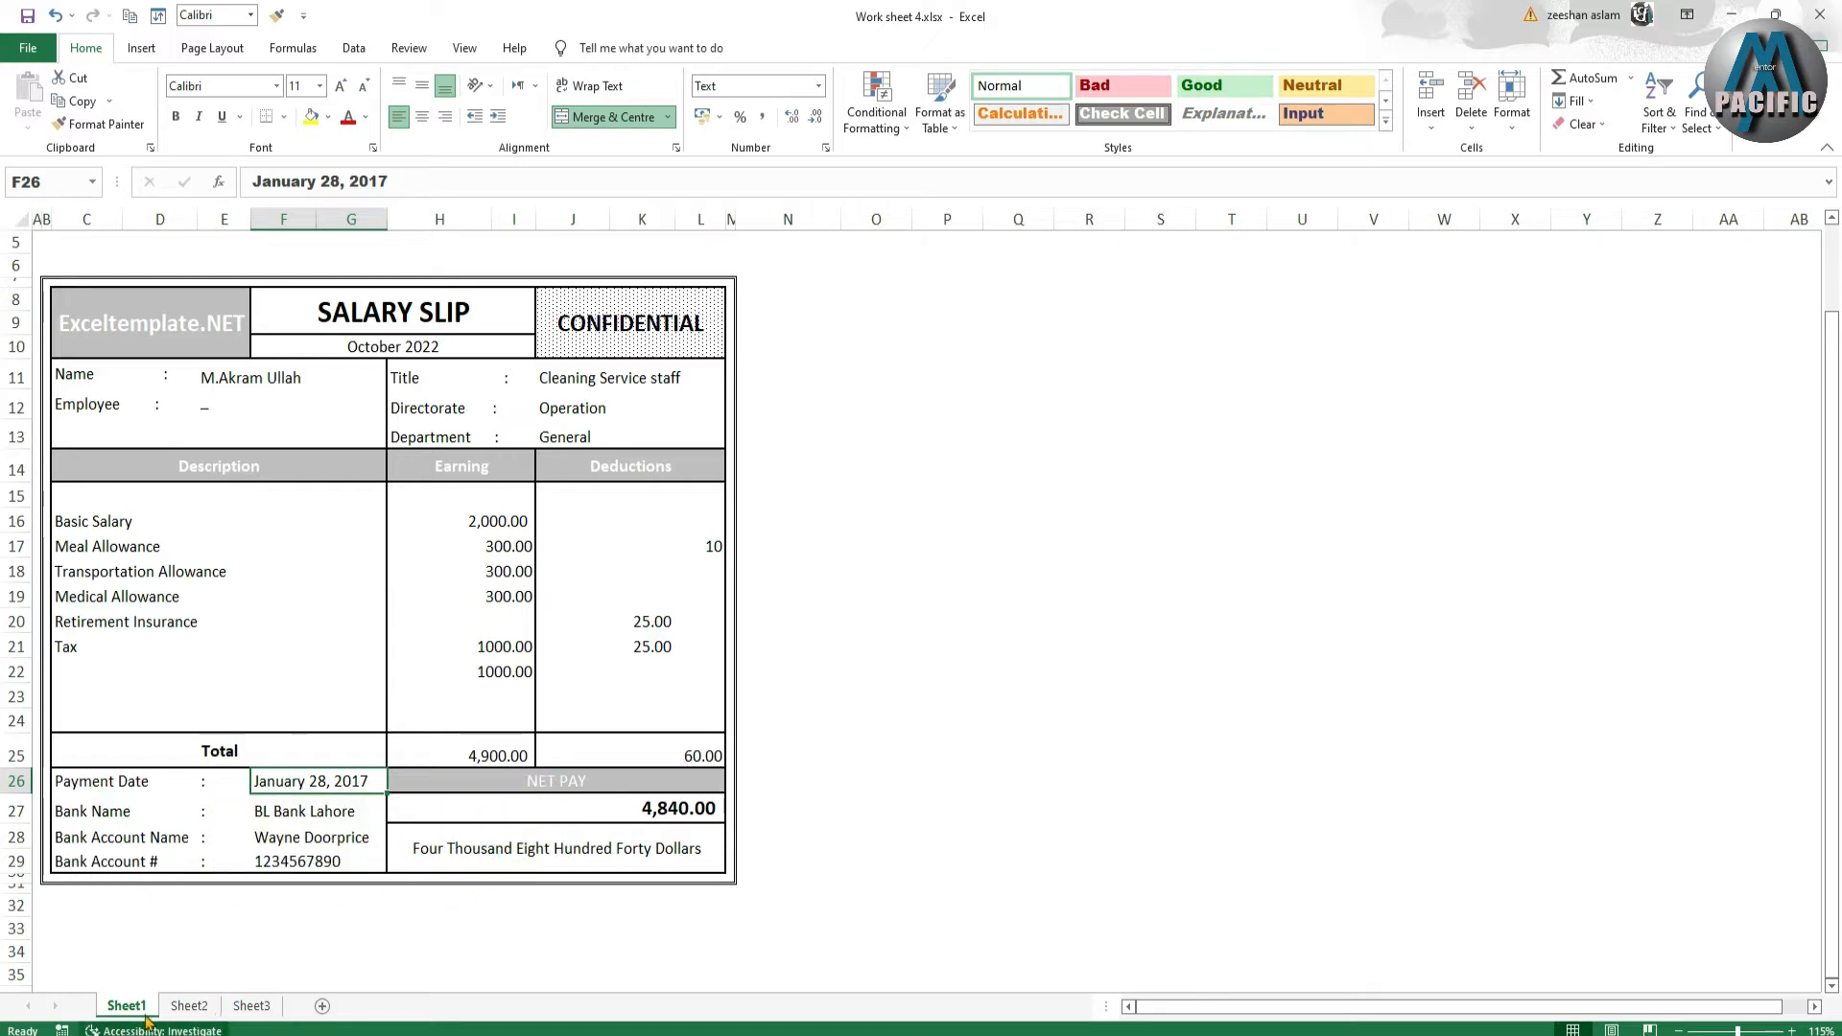
- On Sheet2, narrow columns B and L and row 3 into thin margins, and widen columns C to G
left_click(188, 1007)
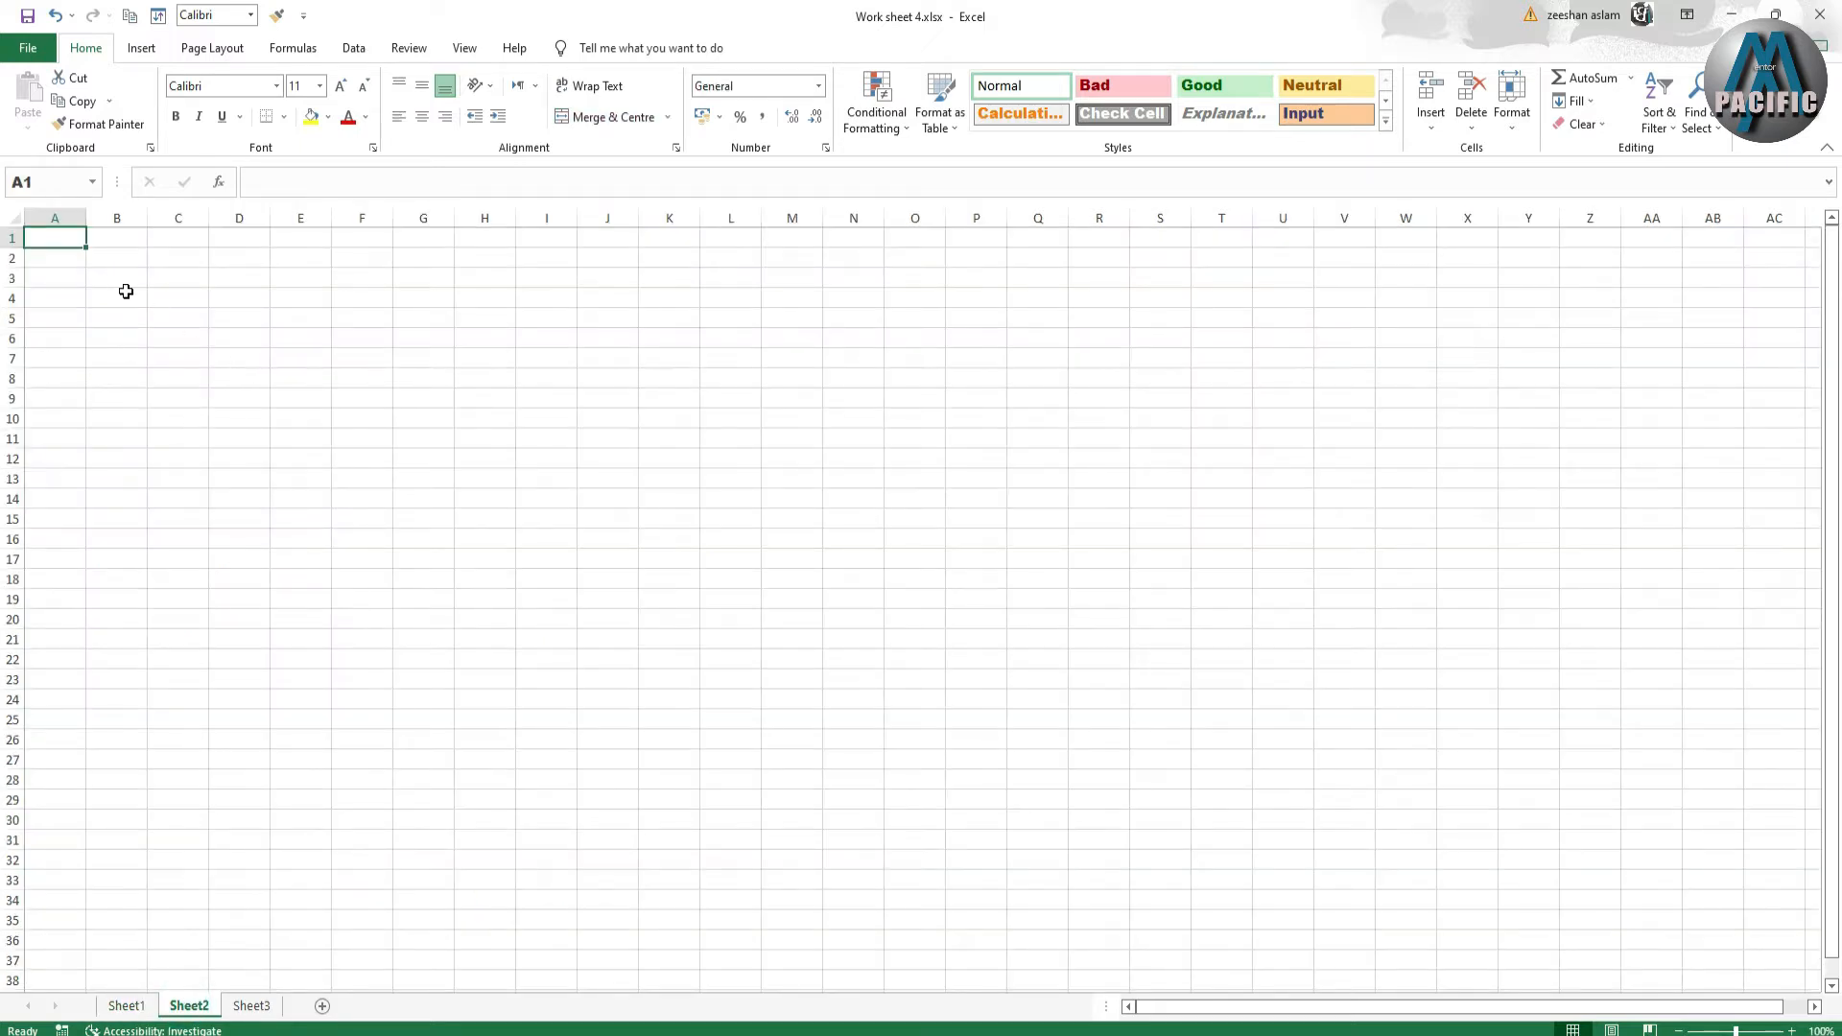
left_click_drag(145, 222, 90, 233)
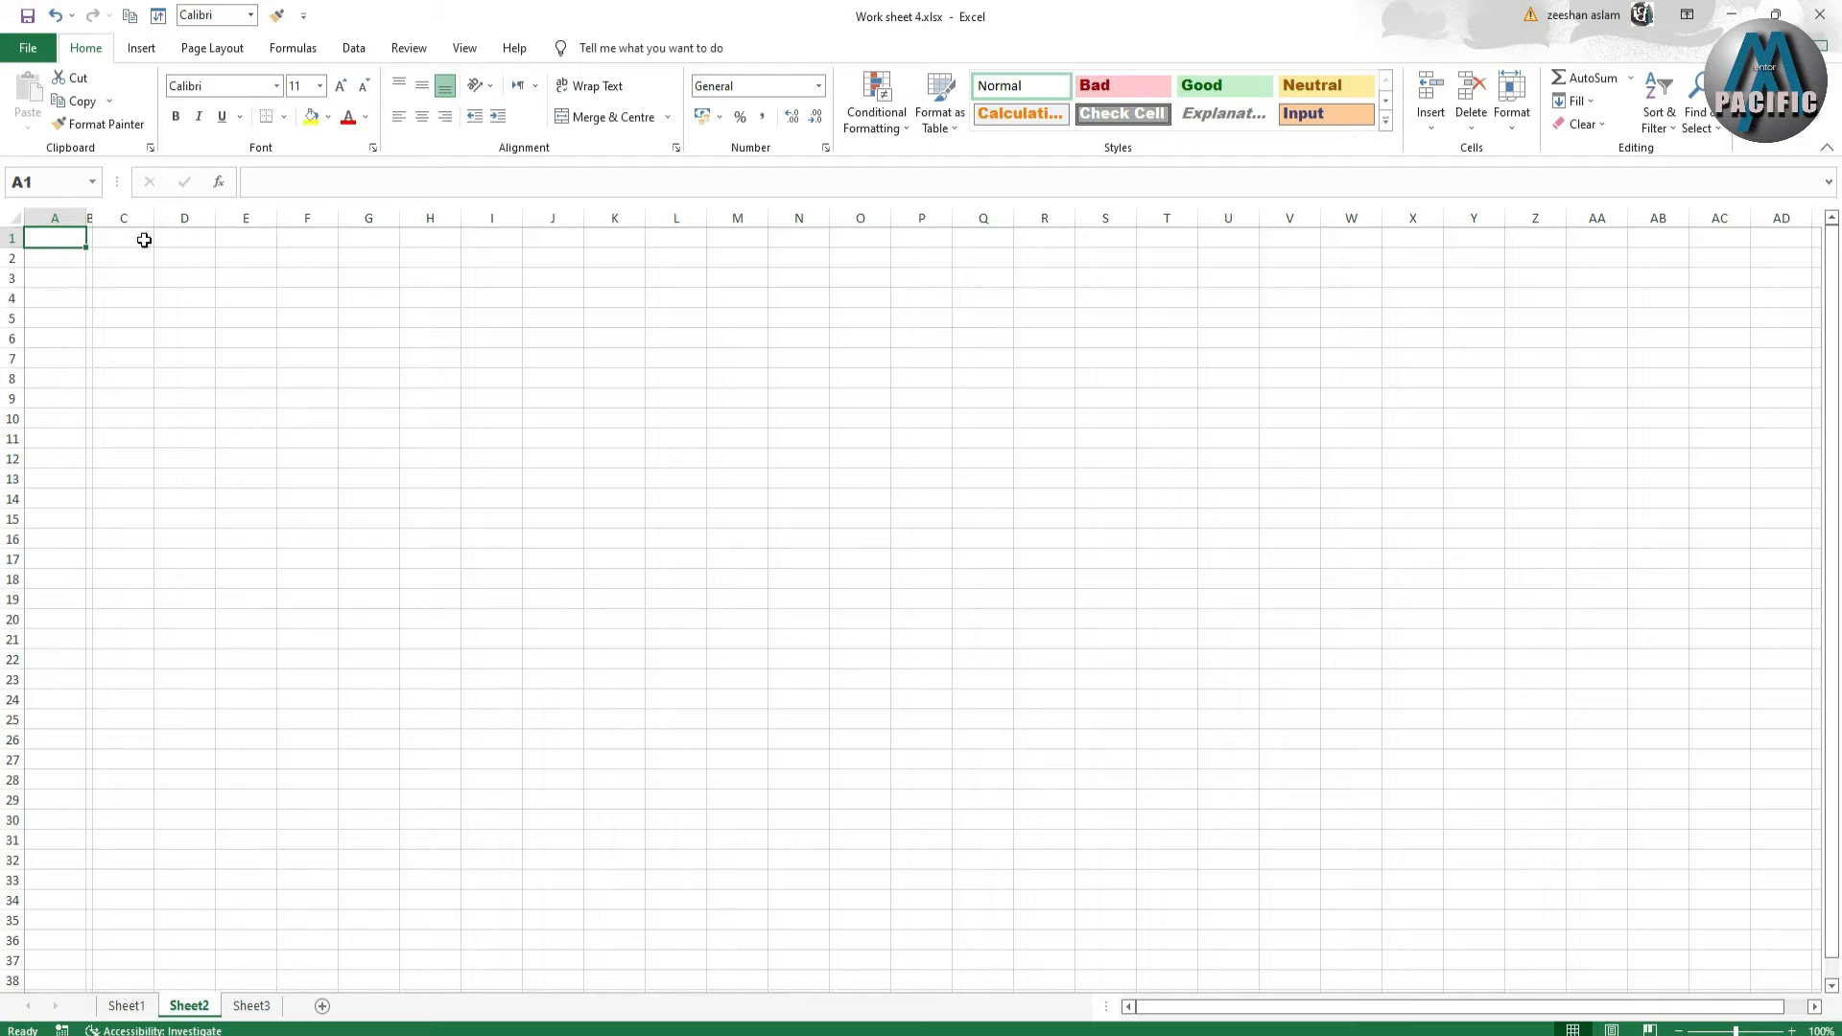
left_click_drag(149, 225, 524, 220)
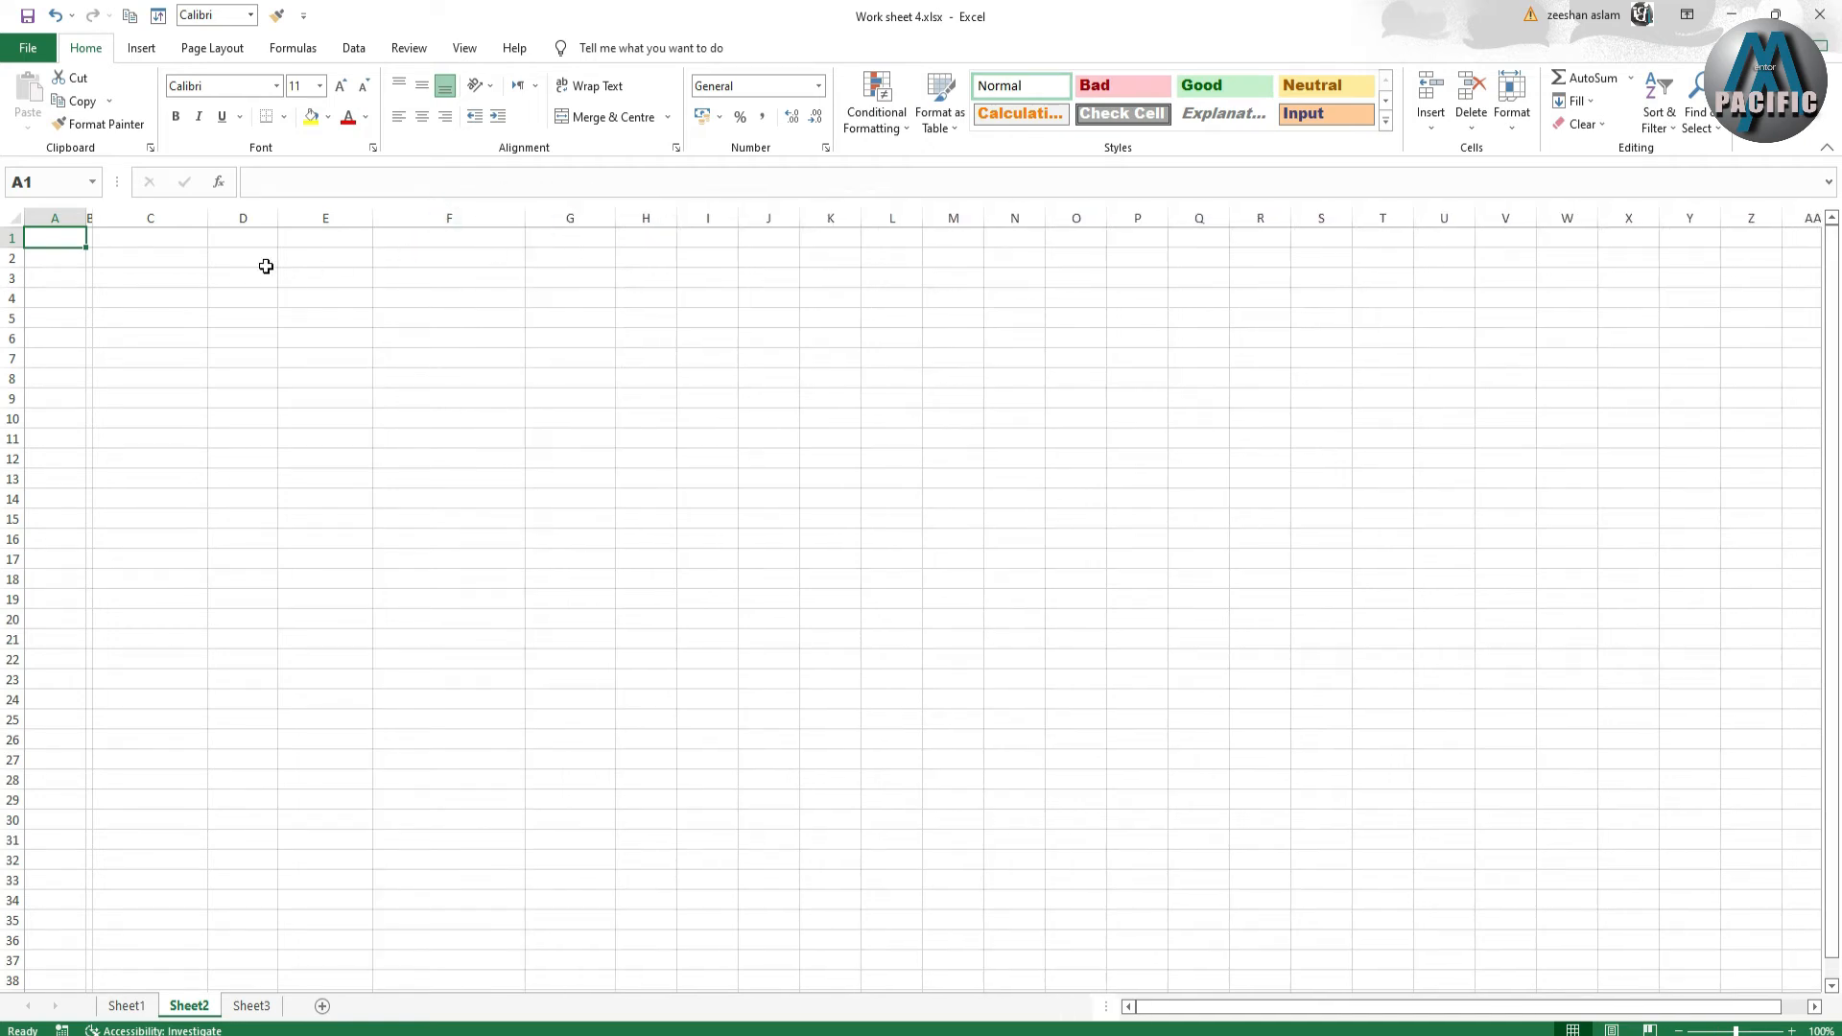
left_click_drag(24, 288, 31, 279)
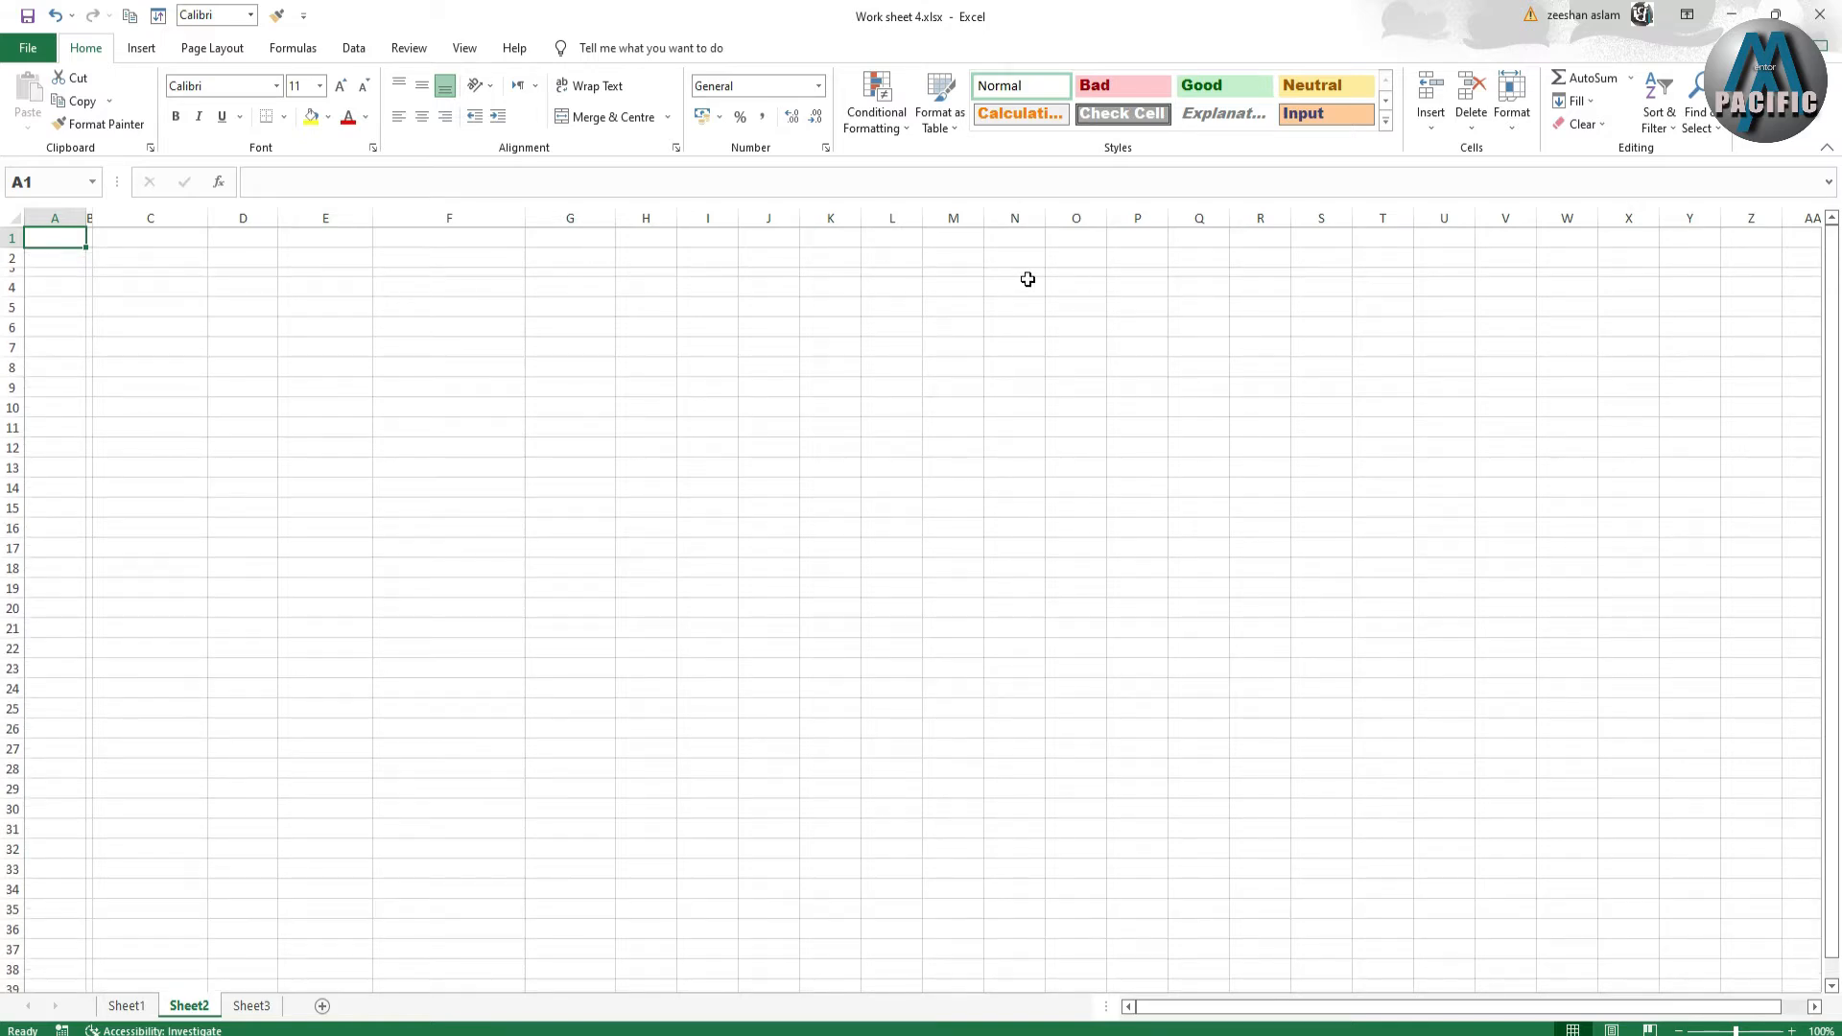
left_click_drag(922, 219, 868, 239)
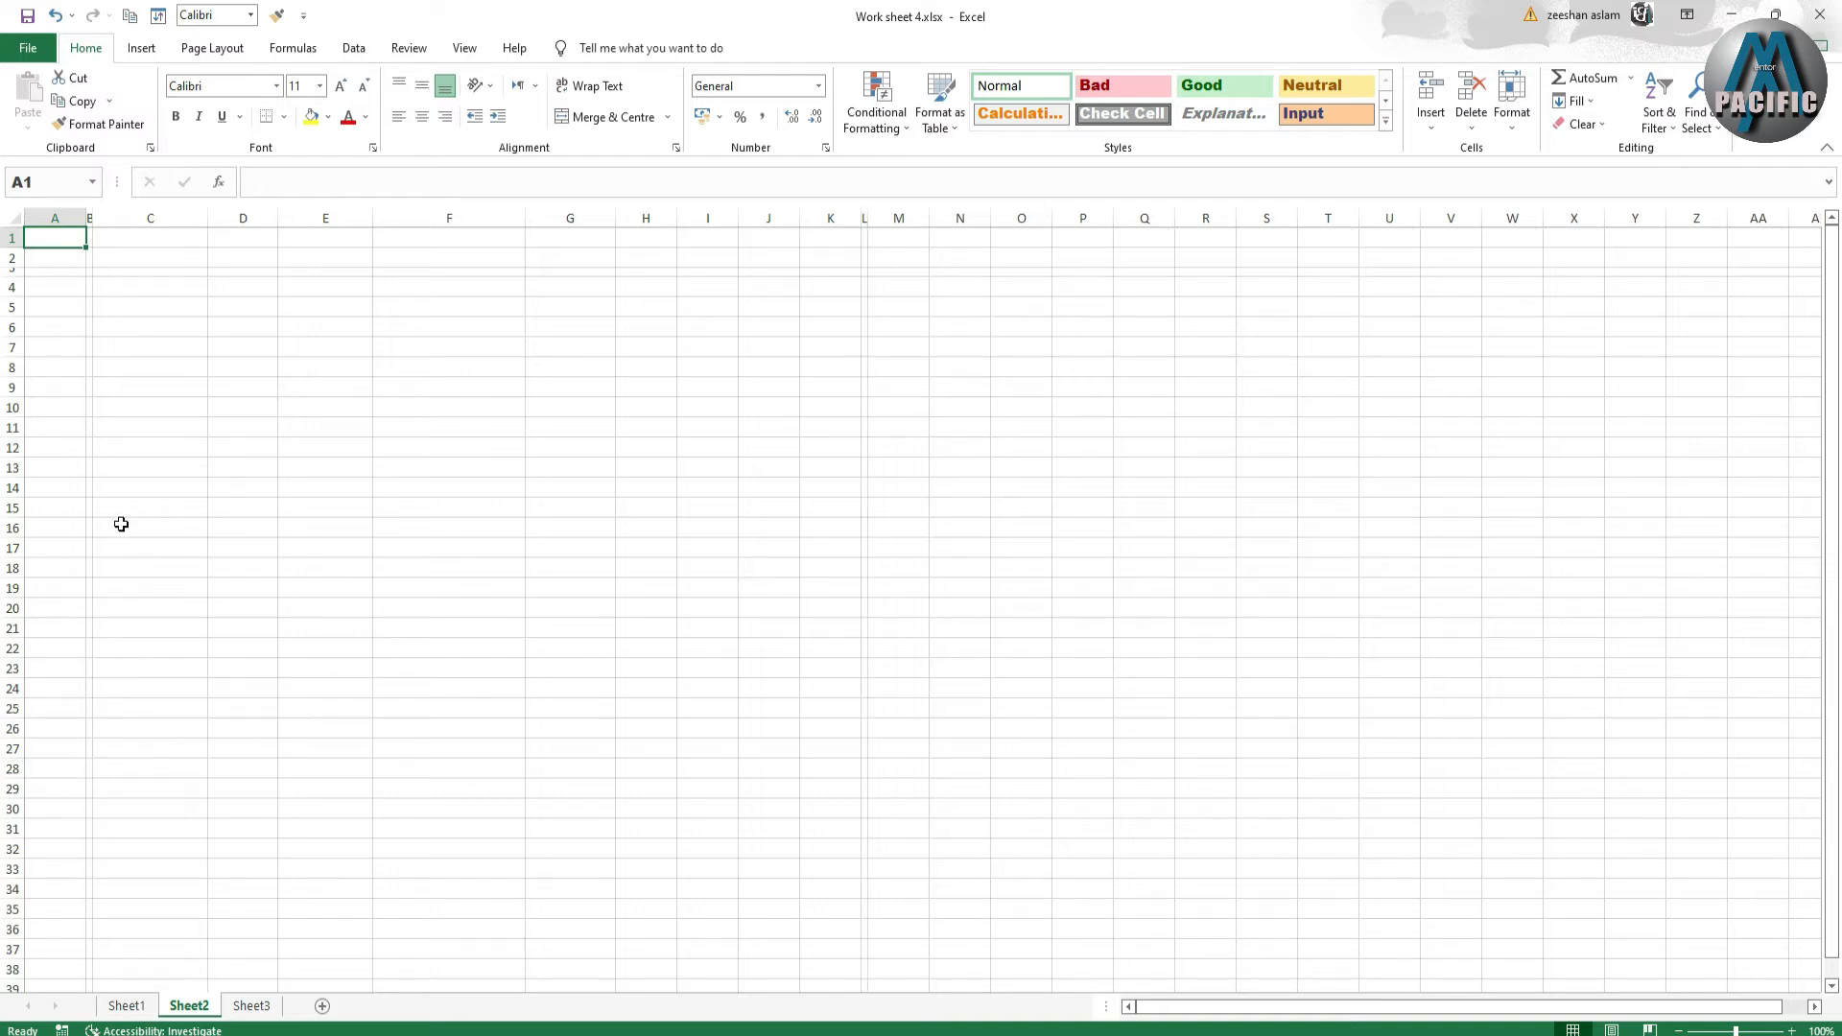
- Apply a thin outside border around the range B3:L31
left_click(104, 273)
left_click_drag(103, 274, 820, 275)
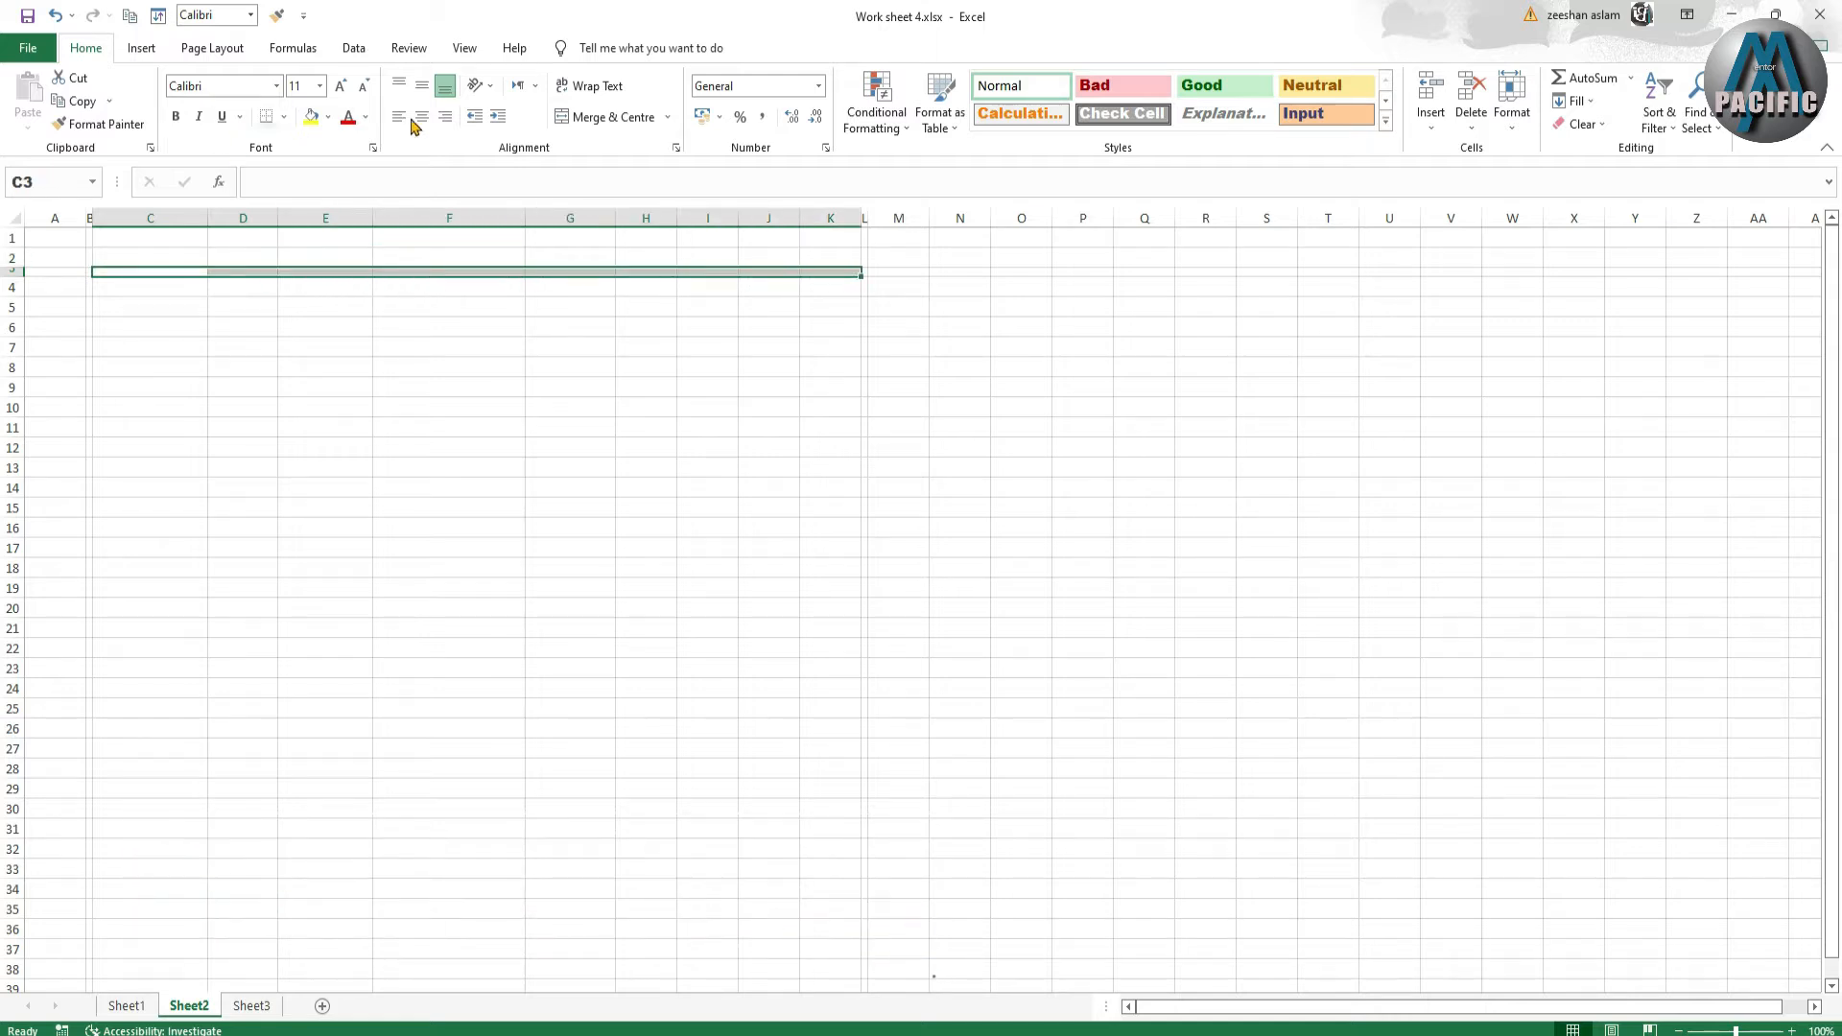
left_click(182, 422)
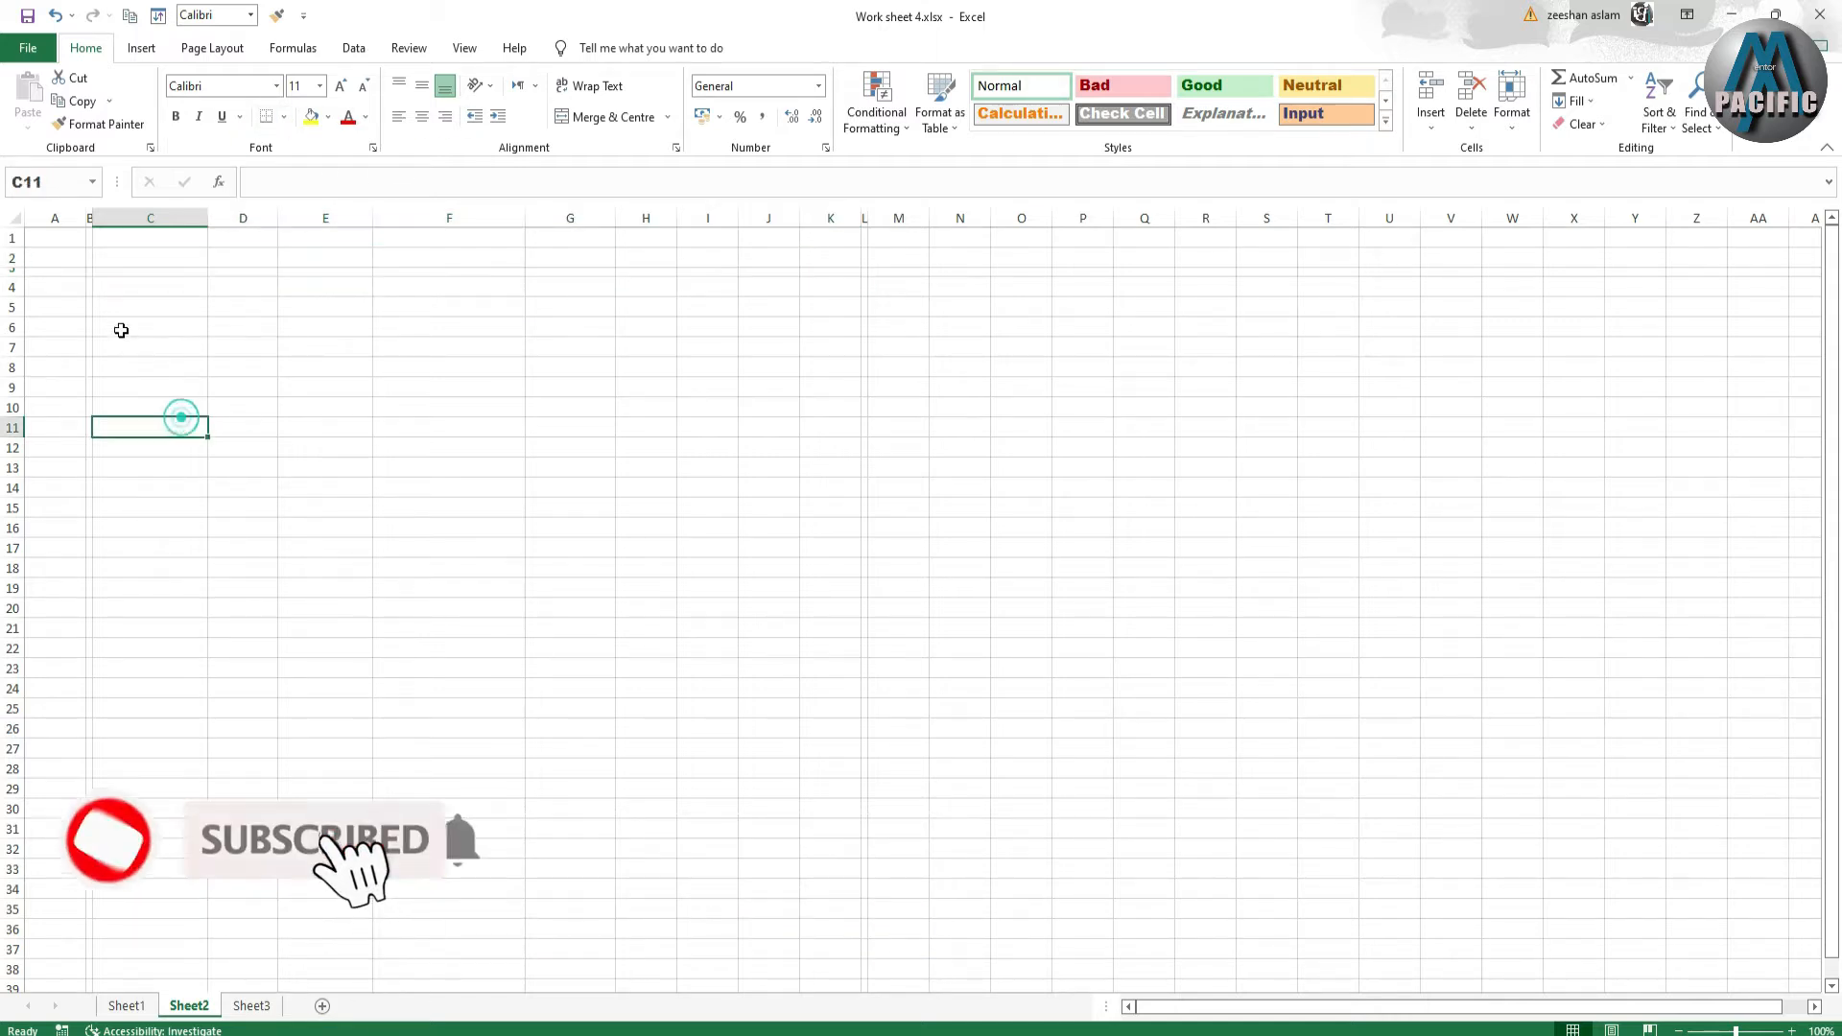
left_click_drag(90, 277, 859, 839)
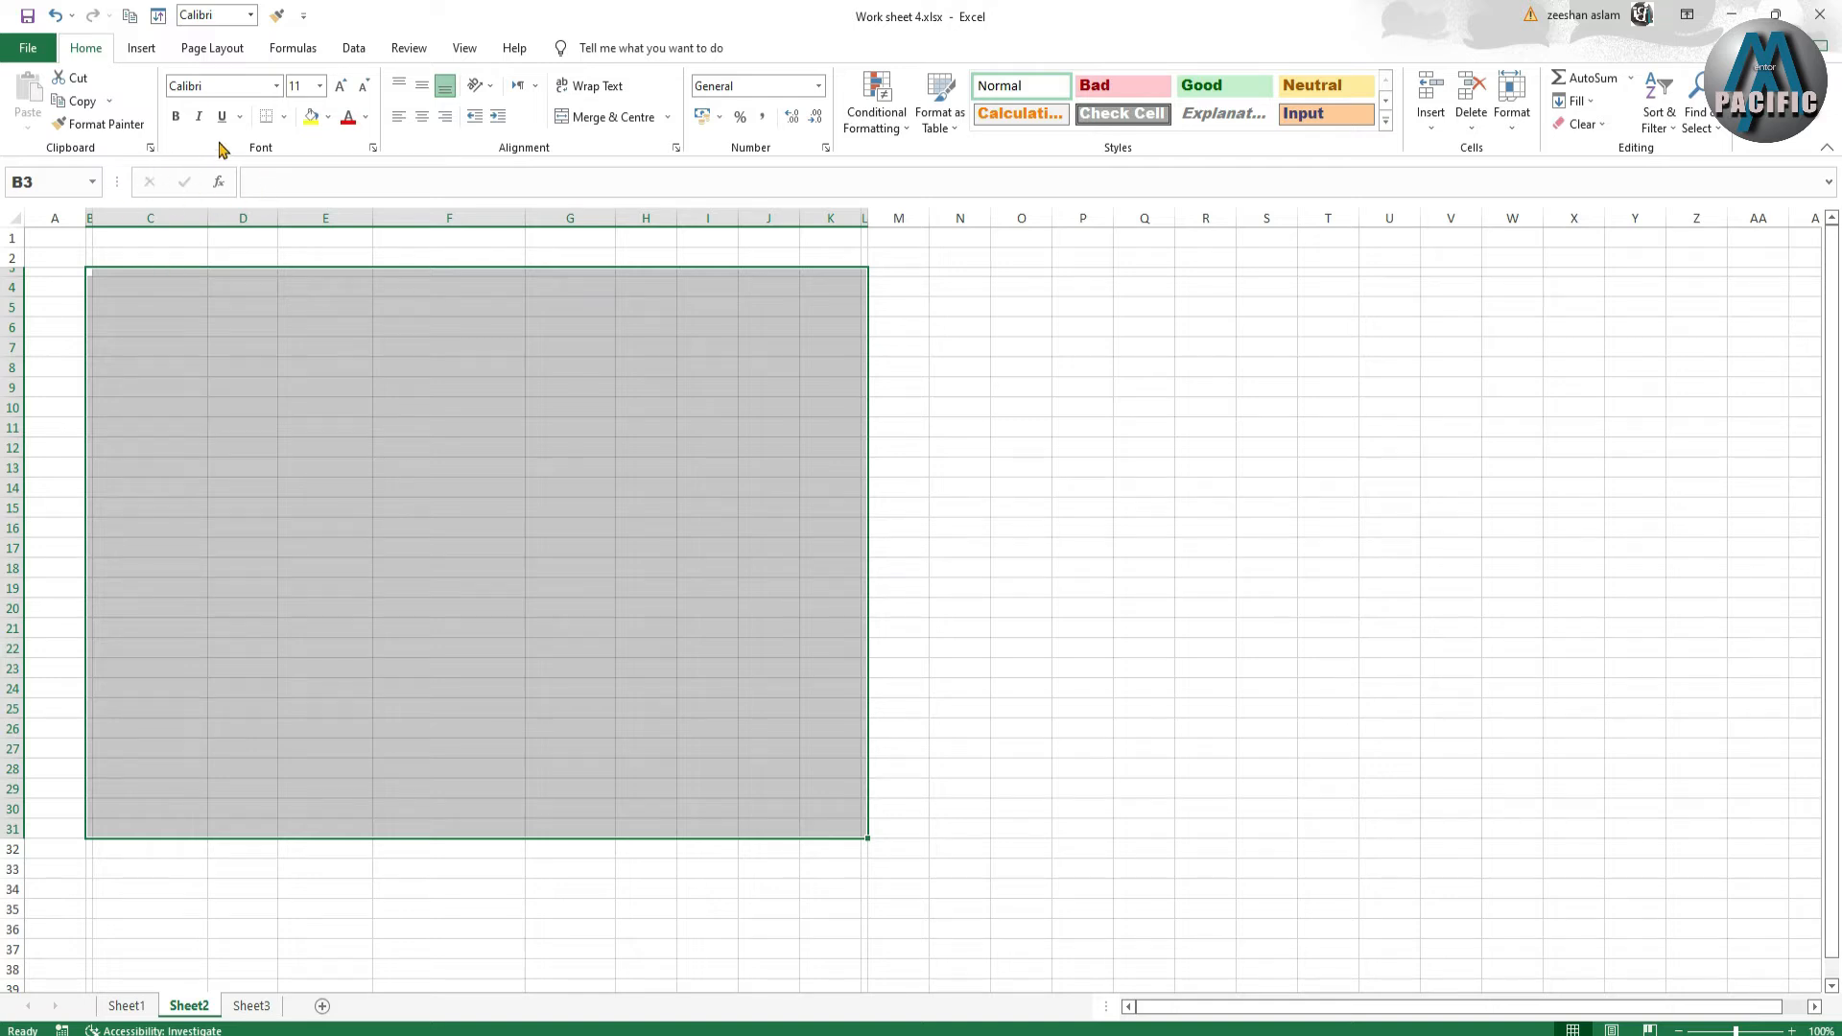
left_click(284, 116)
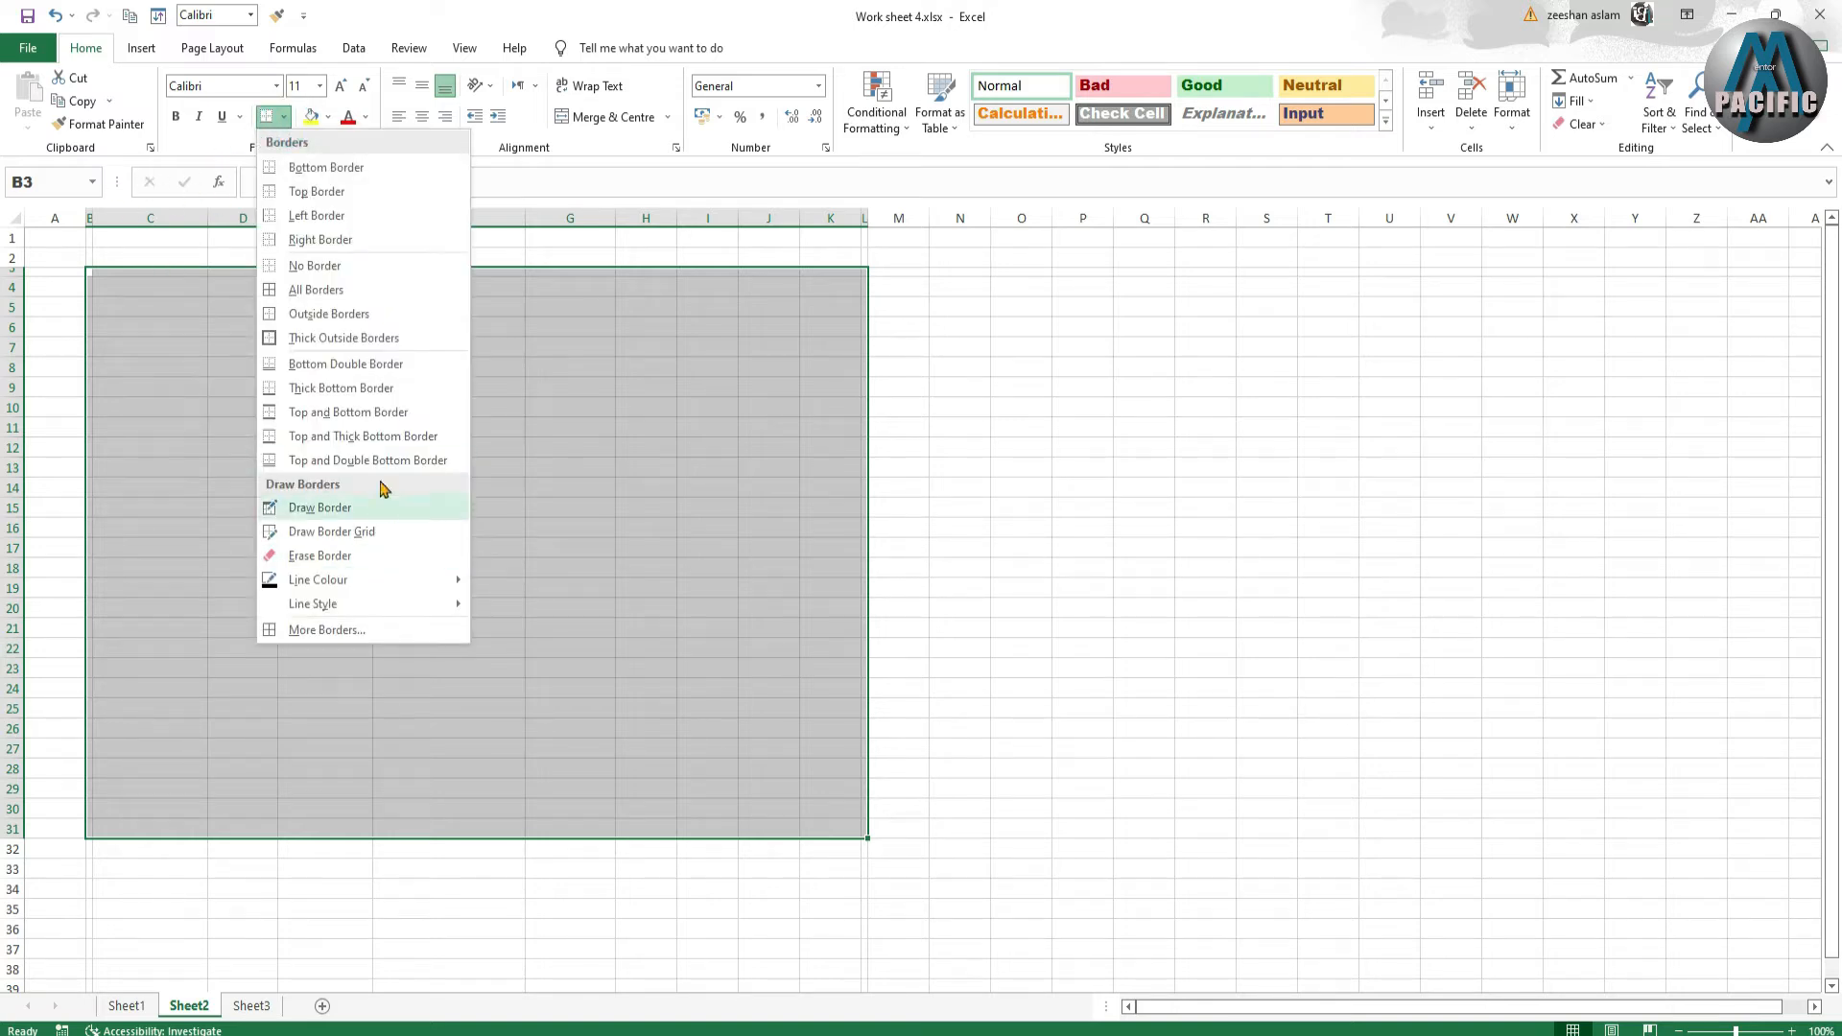
left_click(299, 319)
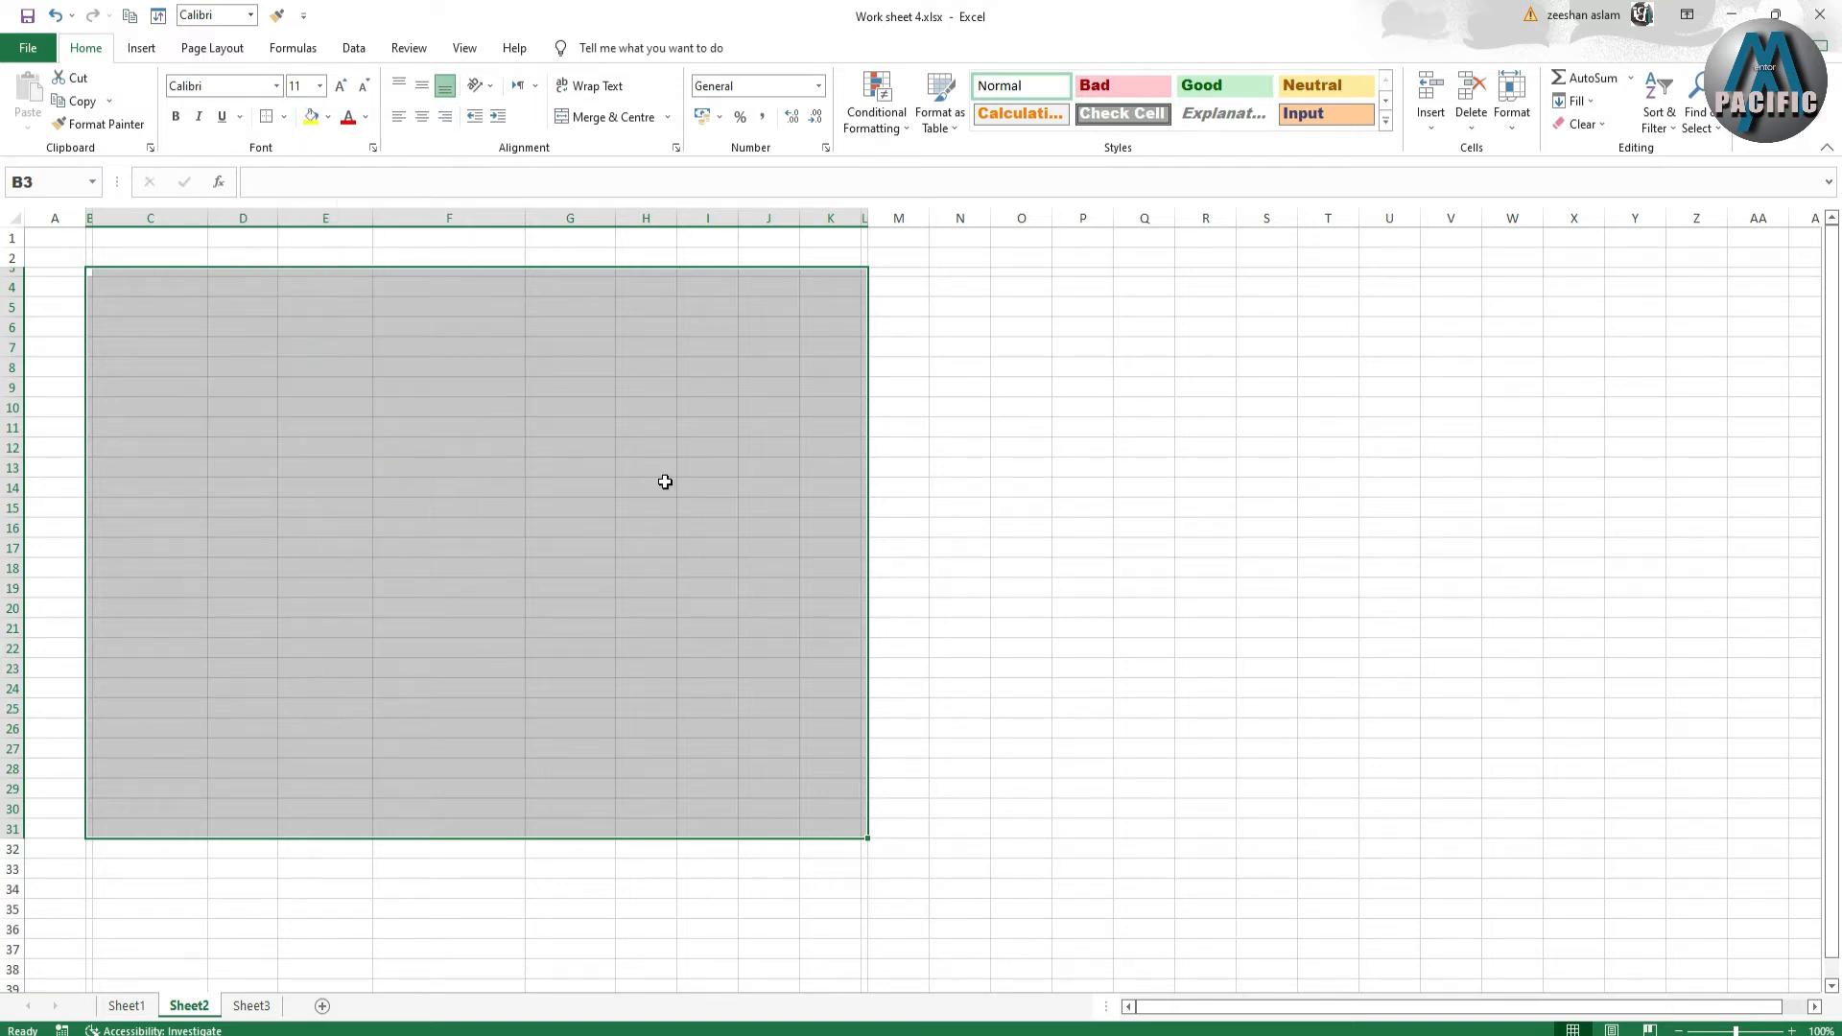
- Set the border line style to a double line
left_click(284, 116)
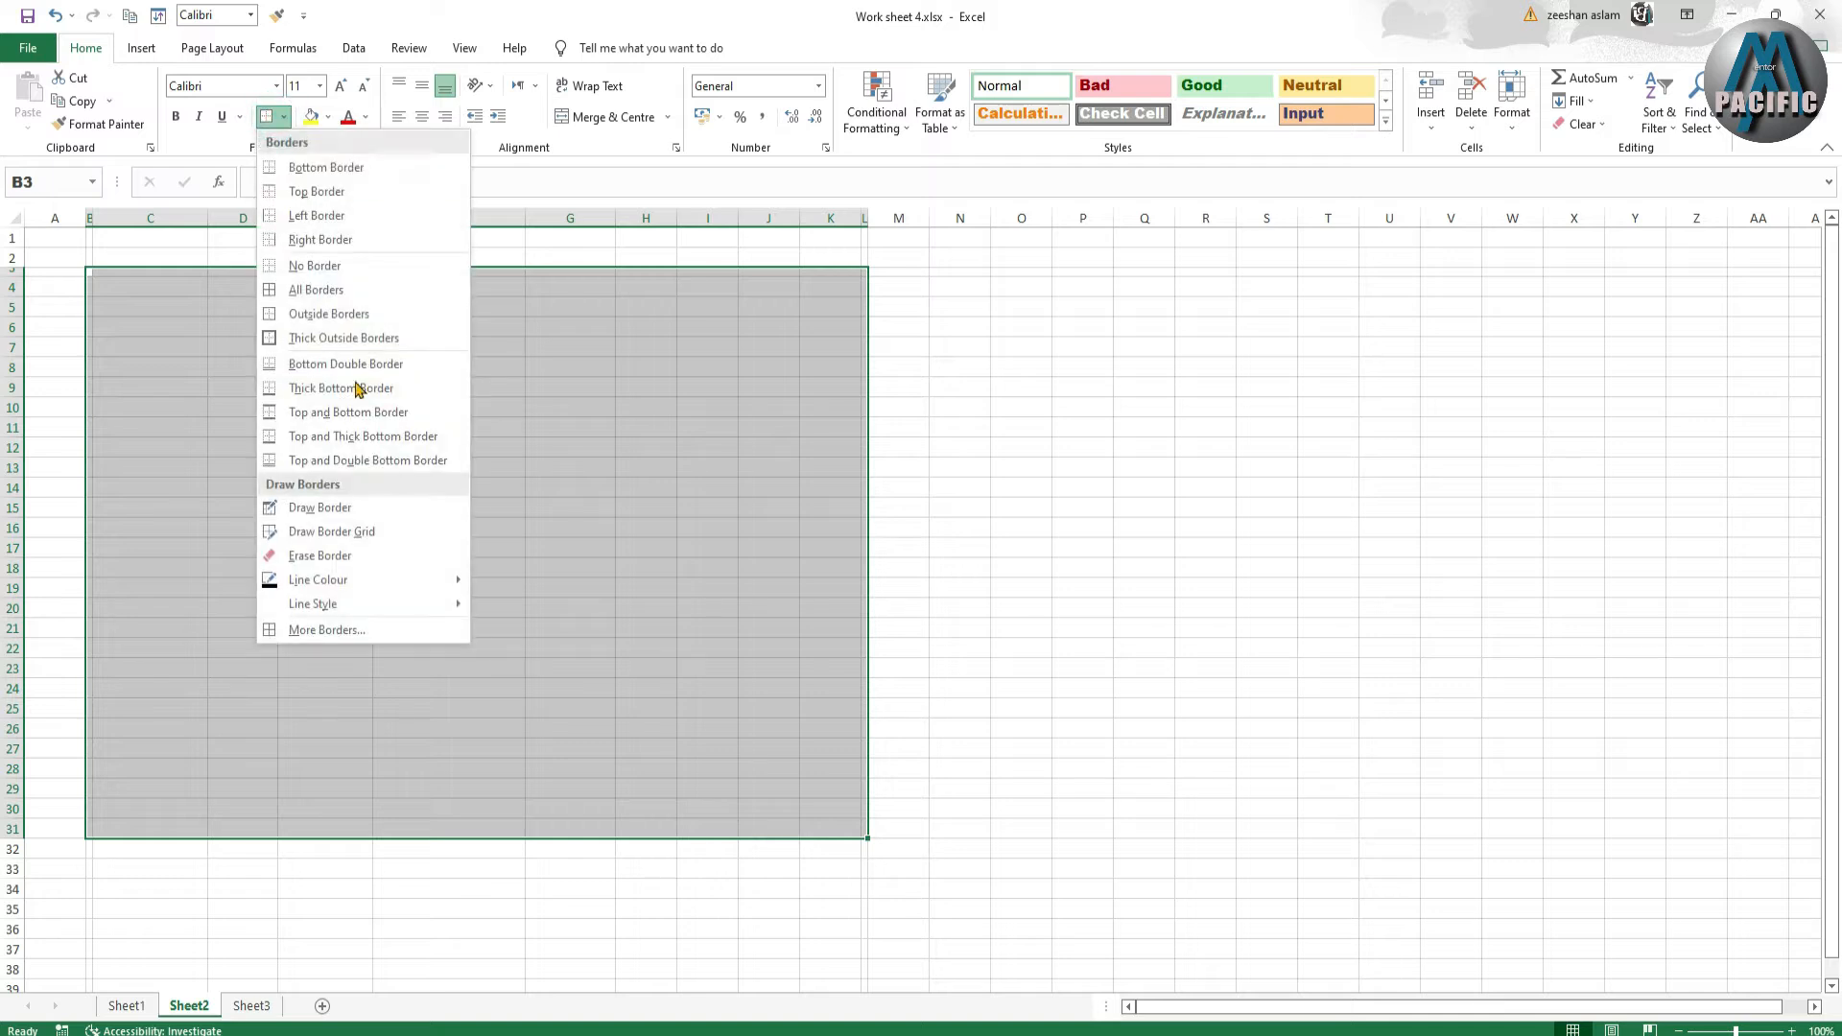
mouse_move(343, 580)
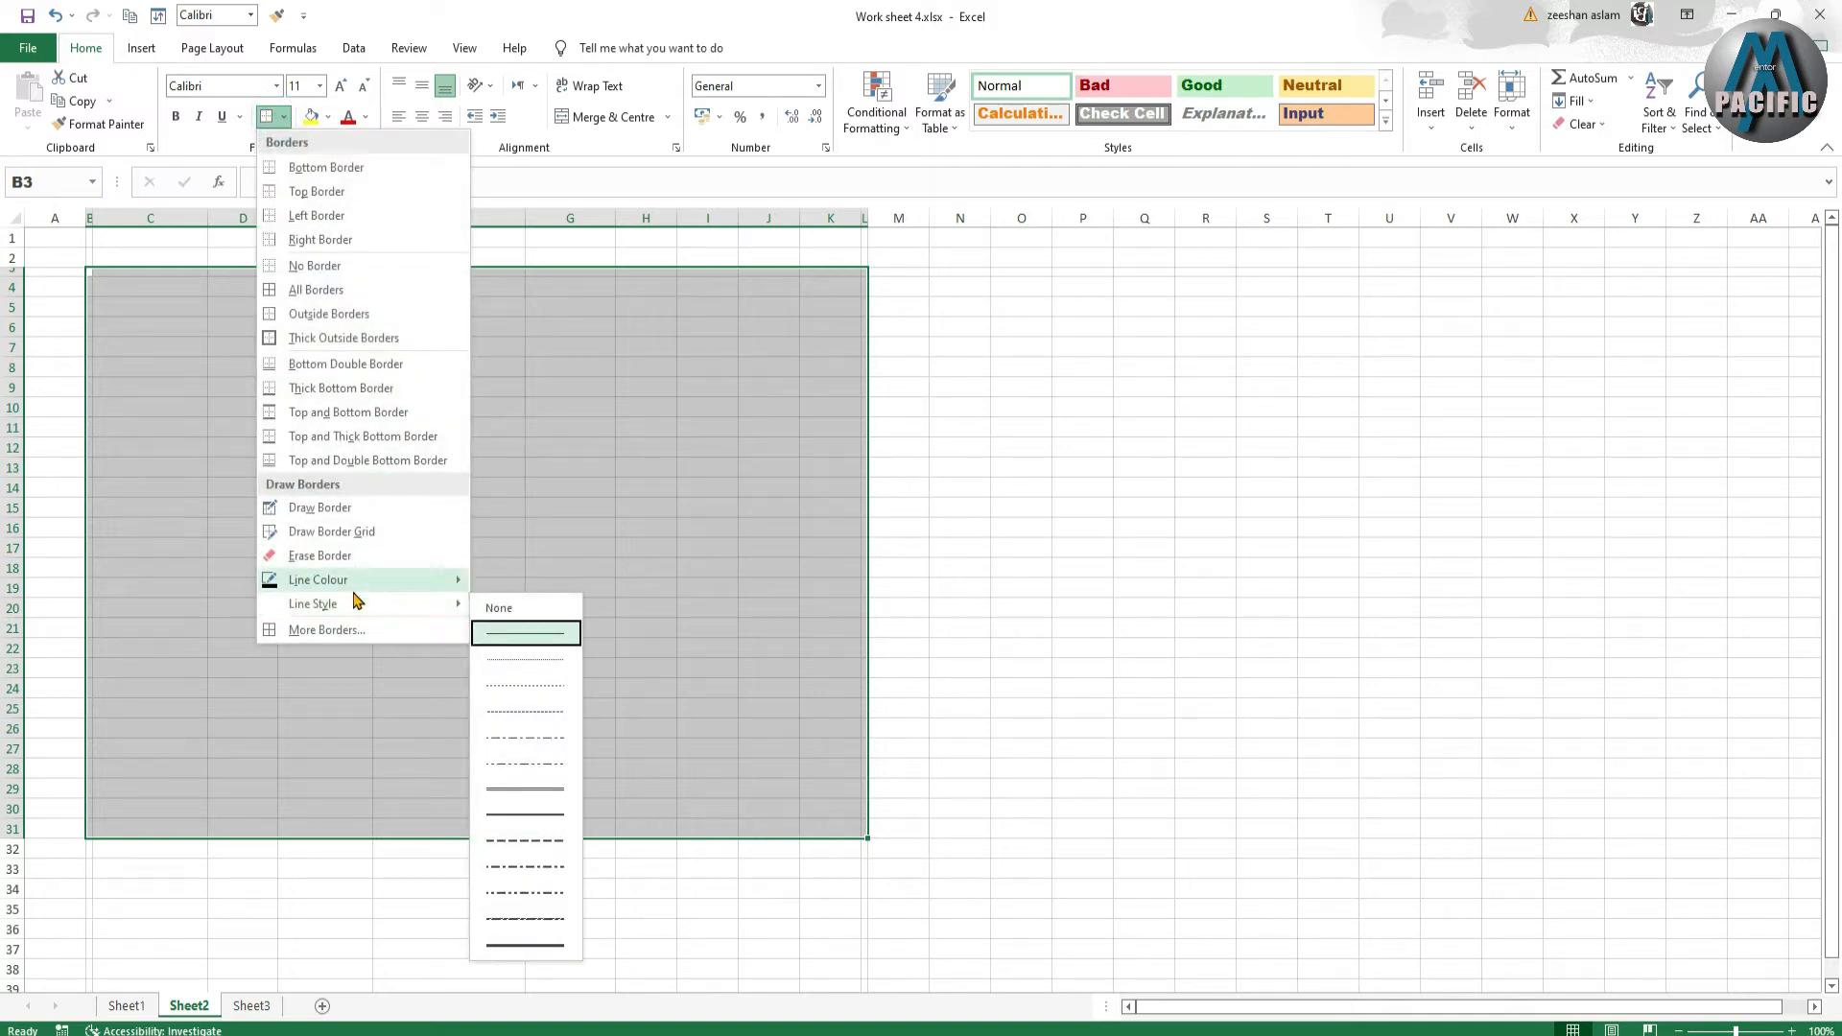
left_click(512, 784)
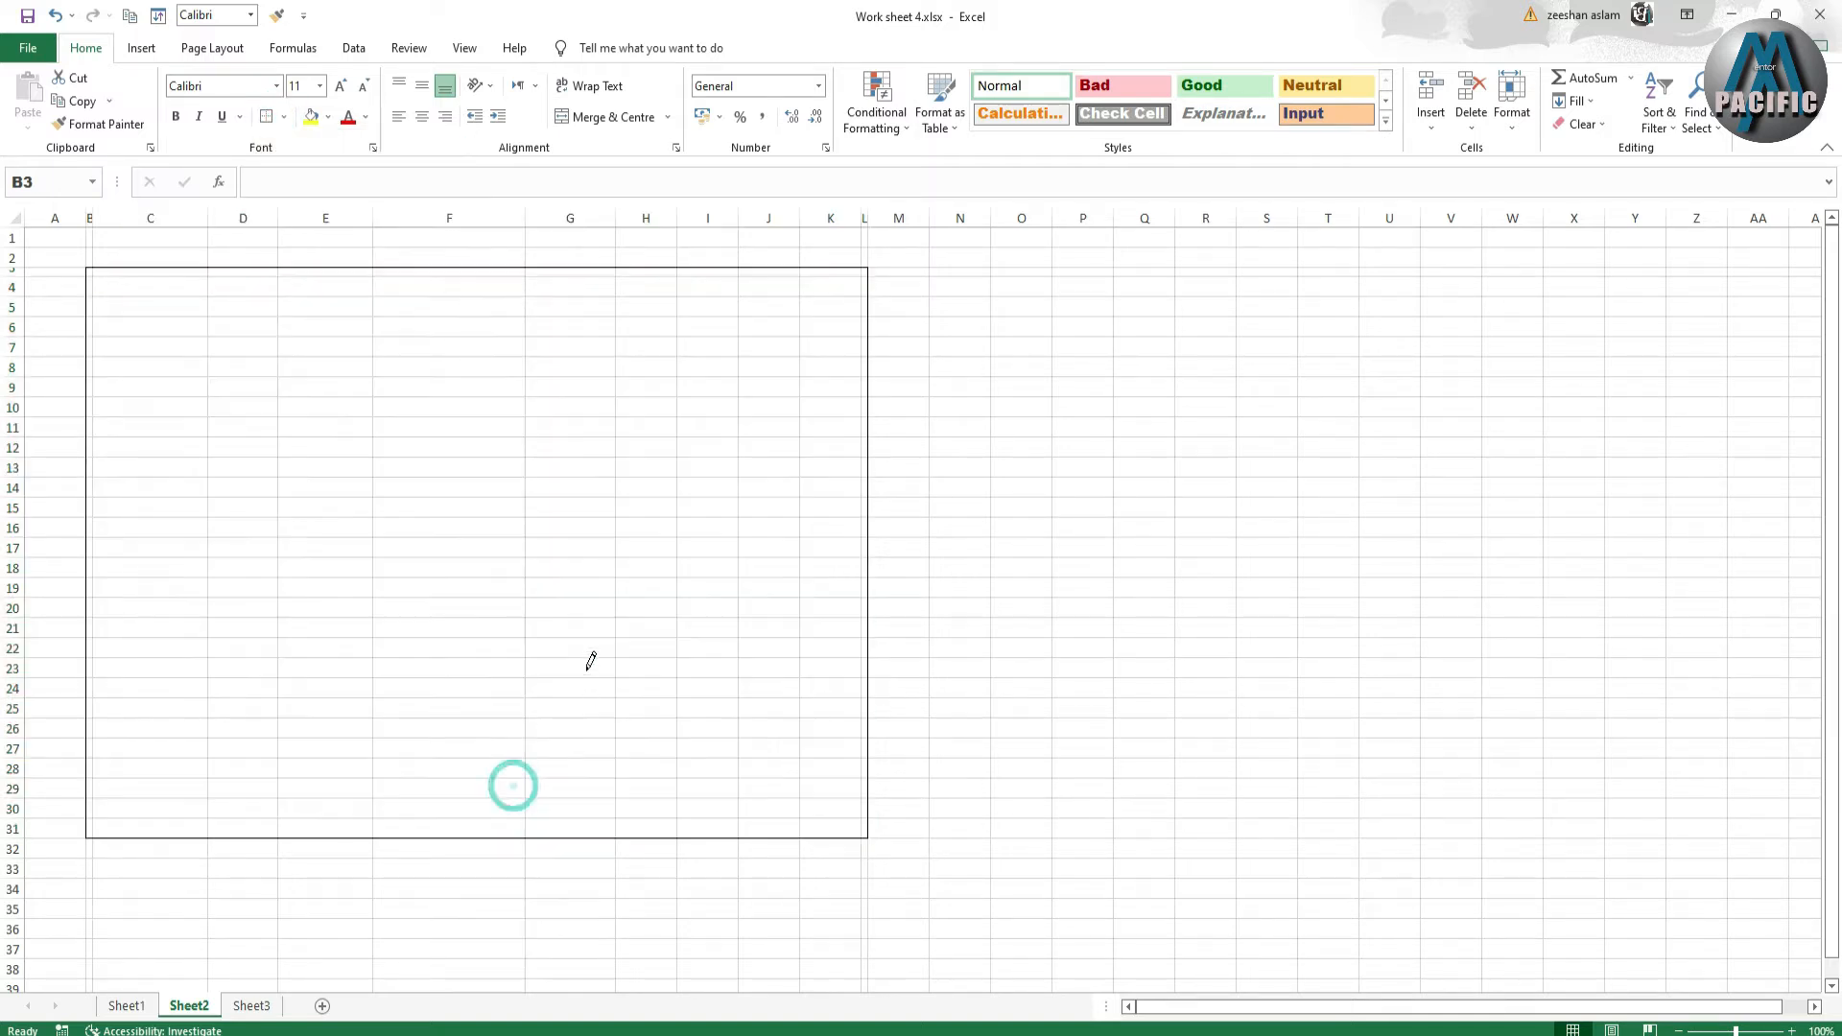
- Try drawing double-line border segments on the frame's left edge and at cell K10, and undo the last one
left_click(87, 268)
left_click(85, 279)
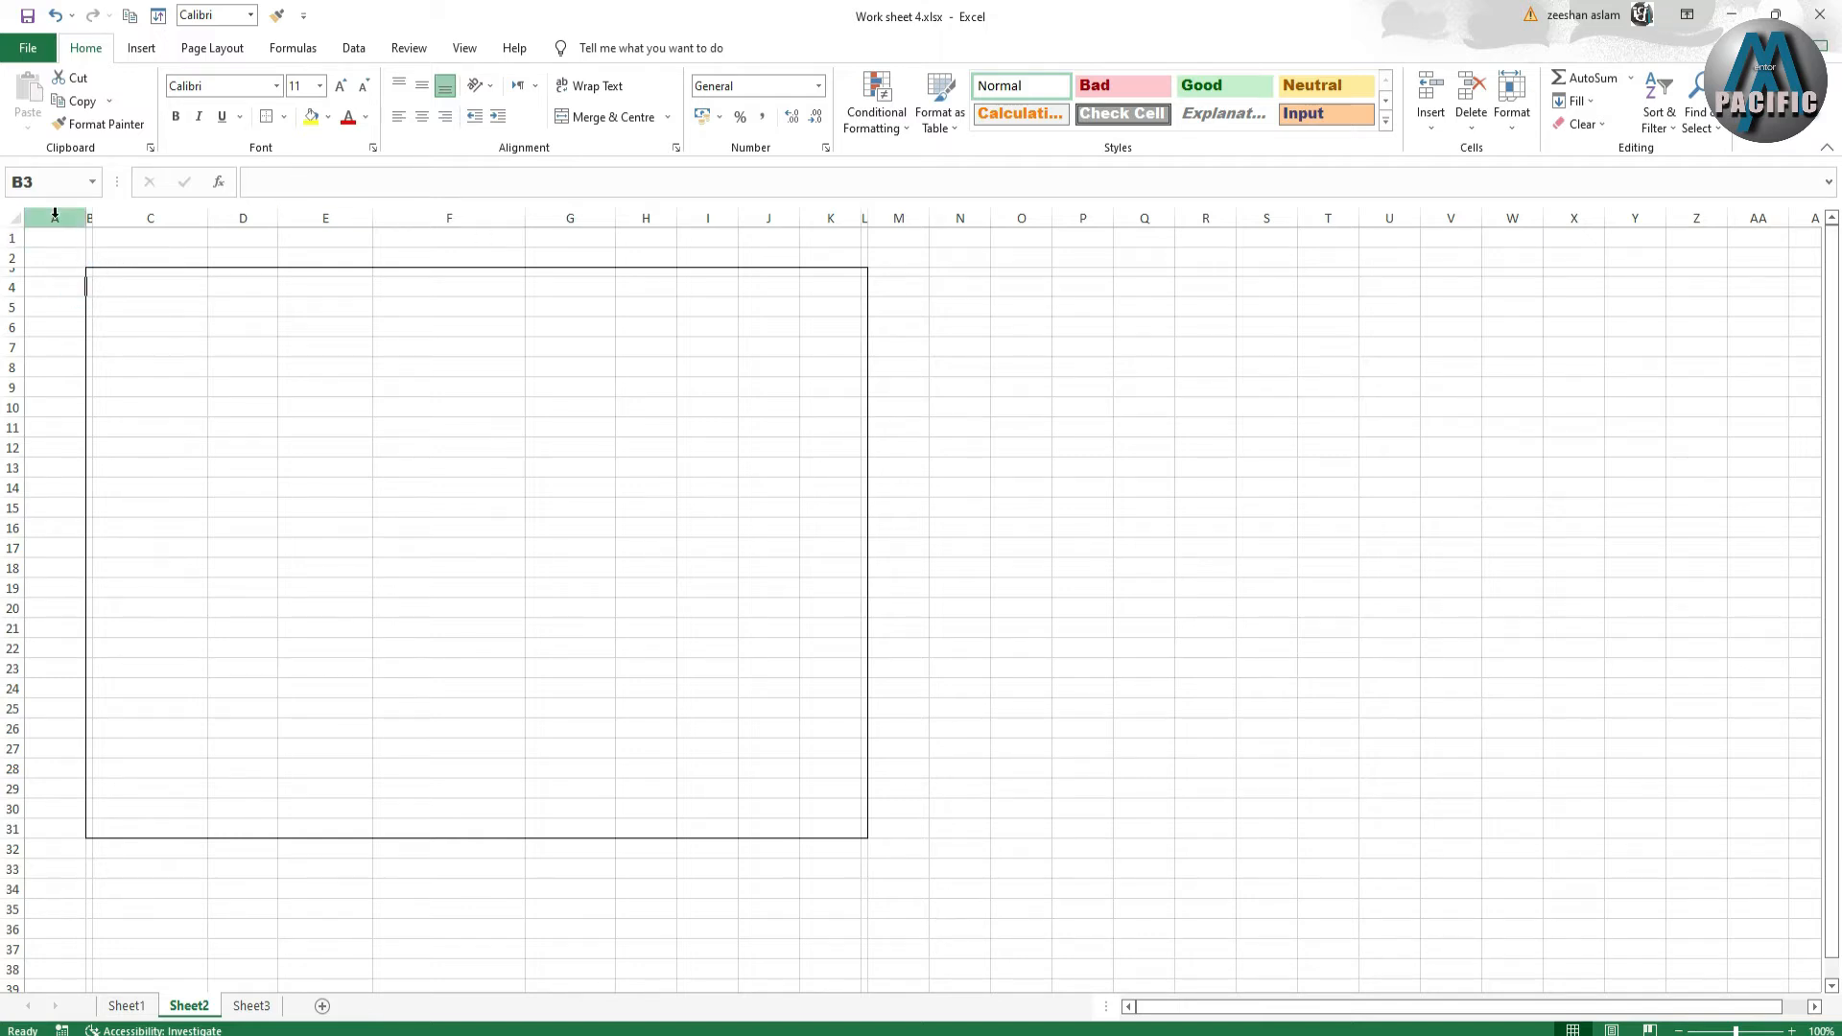
left_click(857, 405)
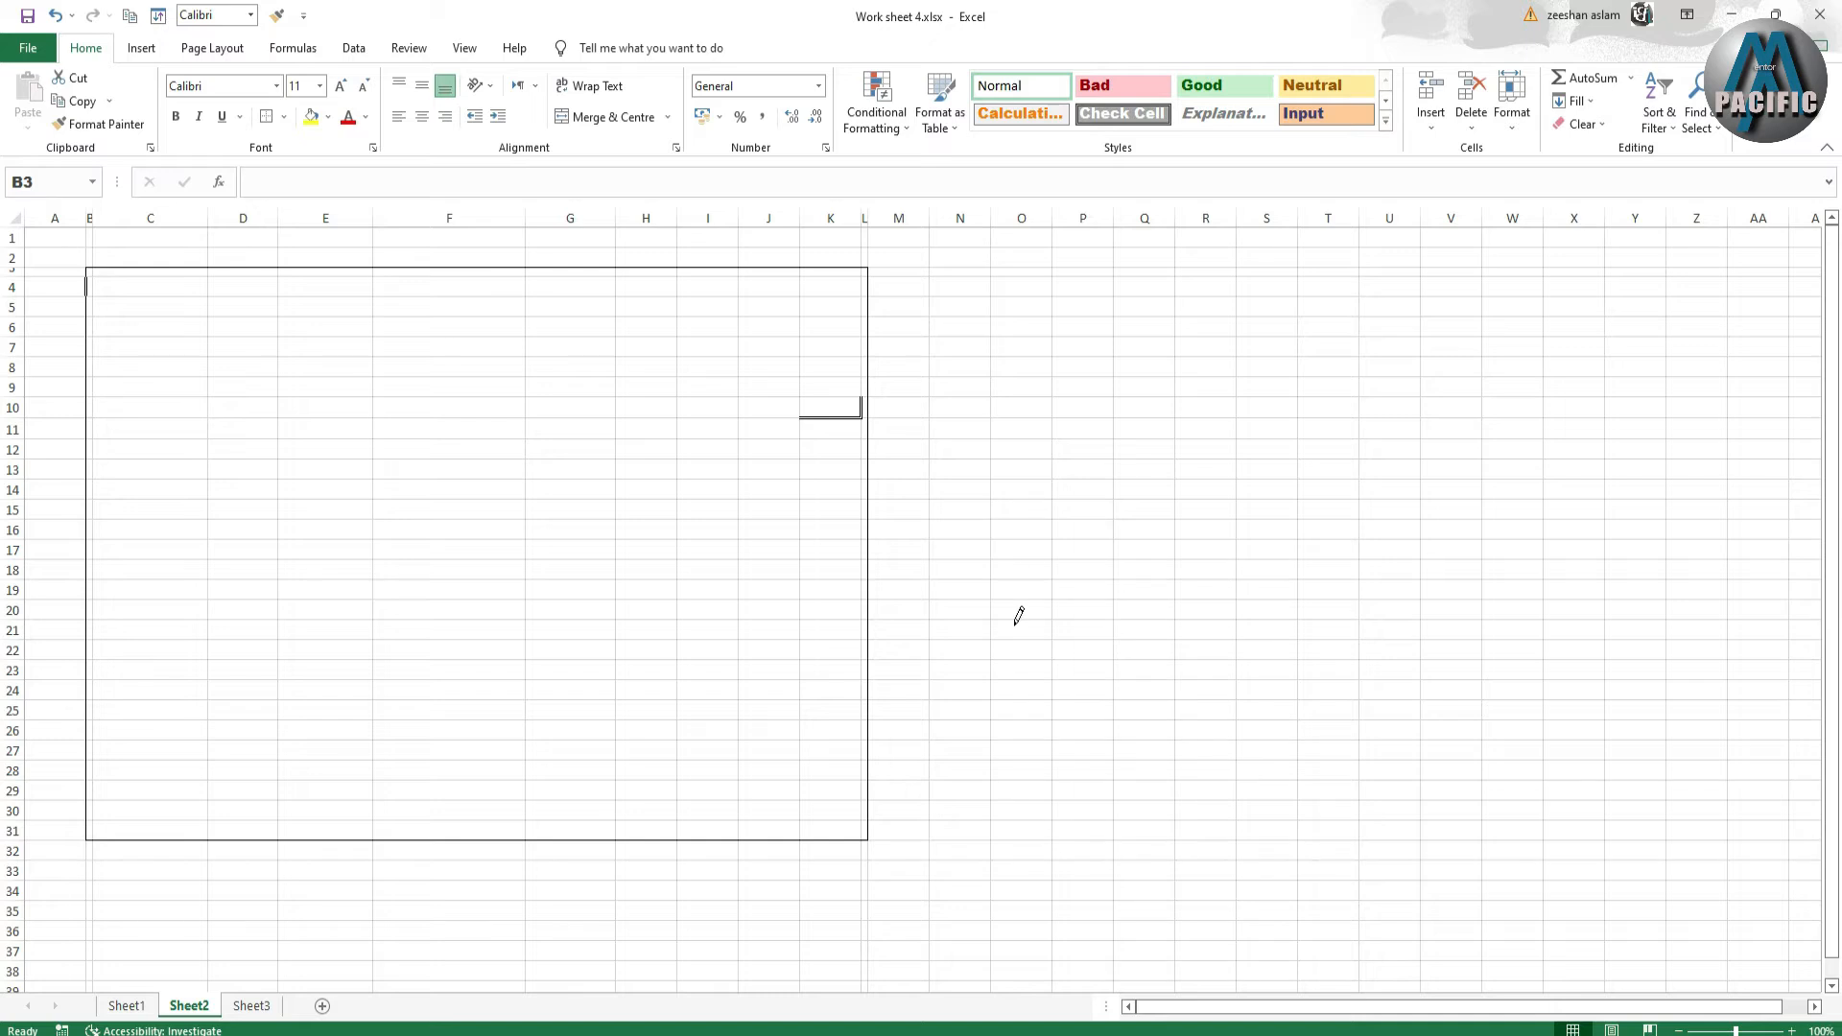
key("ctrl+z")
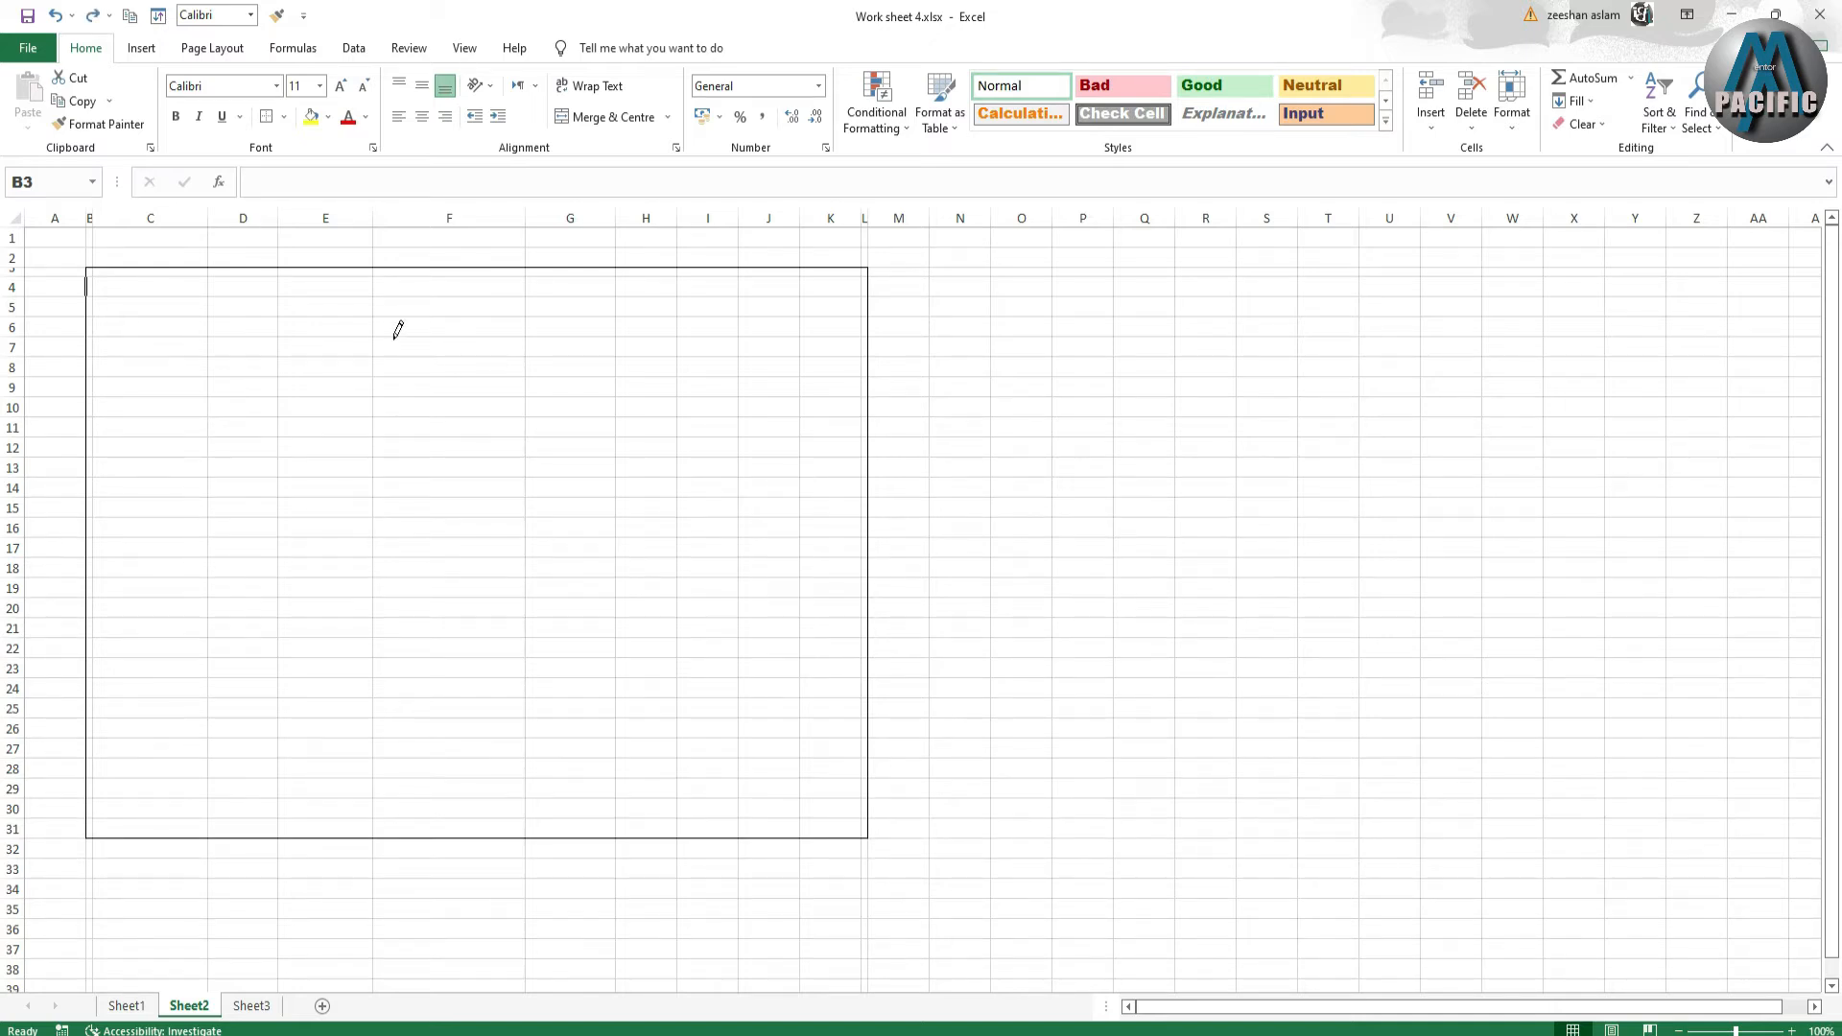
- Apply a double-line outside border around B3:L31 and shrink row 31 into a thin margin
double_click(94, 260)
left_click(141, 293)
left_click_drag(139, 300, 863, 824)
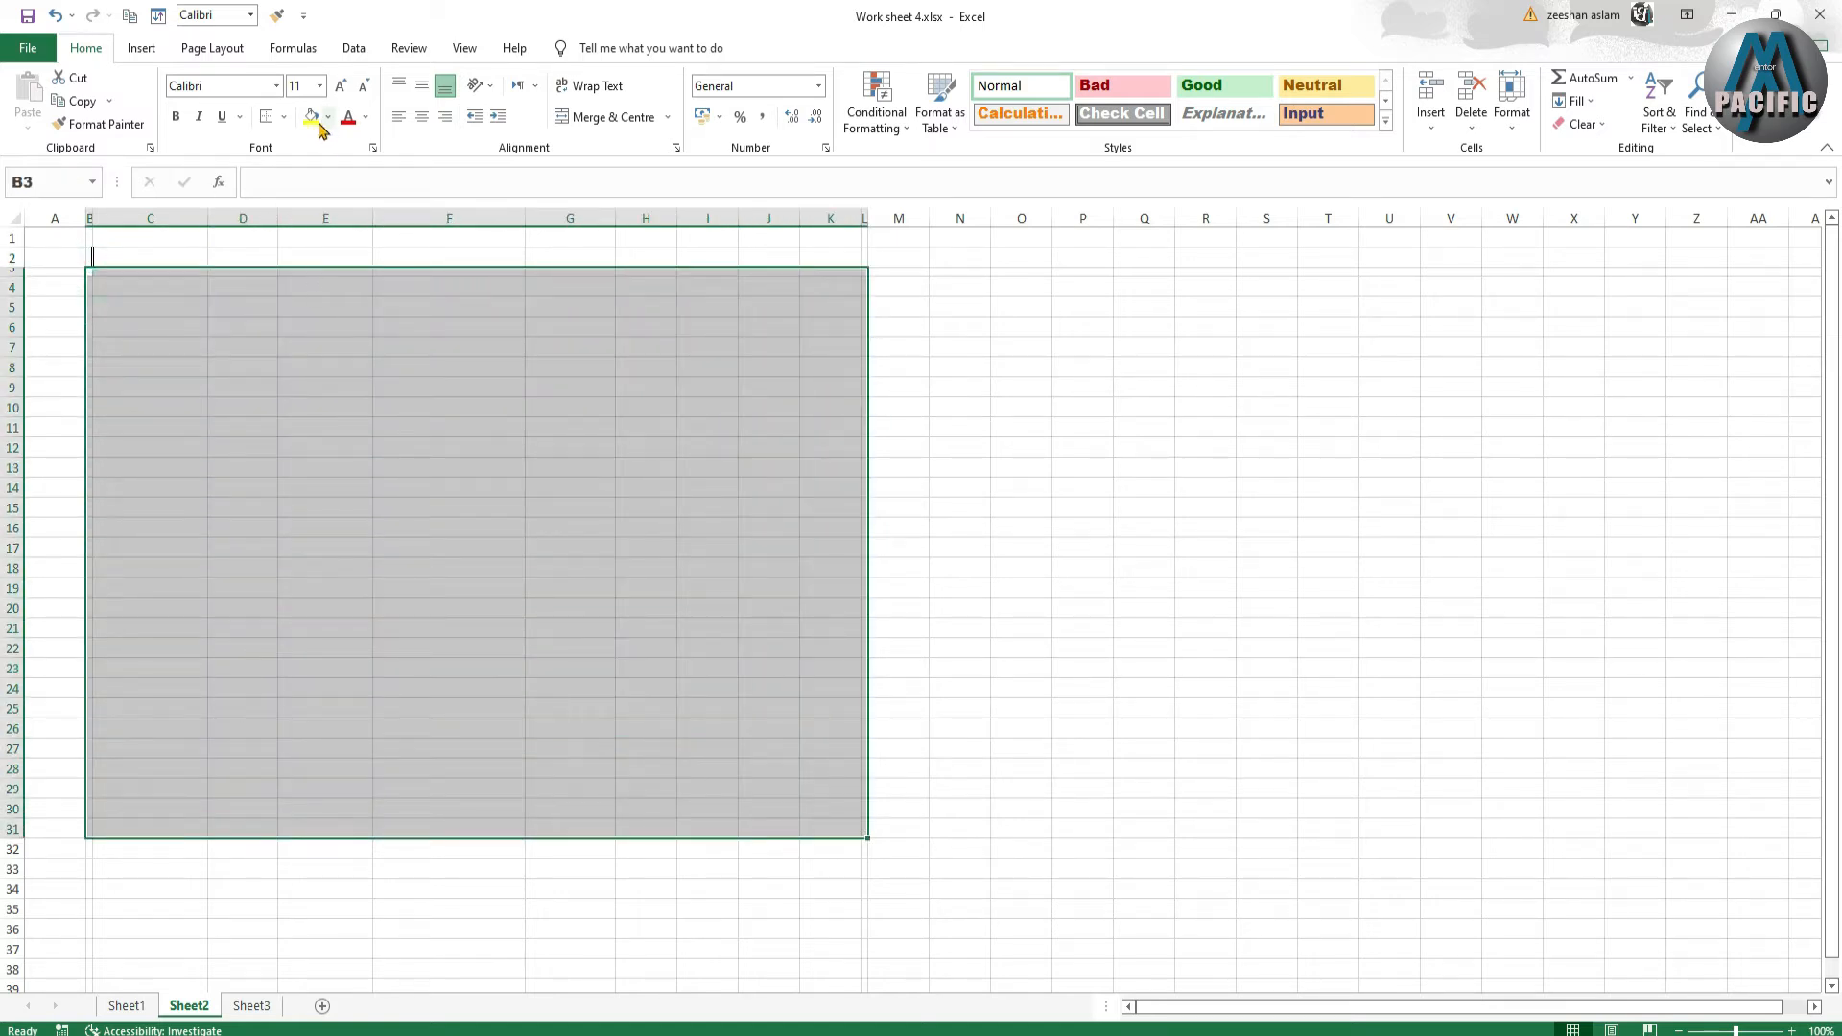
left_click(268, 117)
left_click(457, 428)
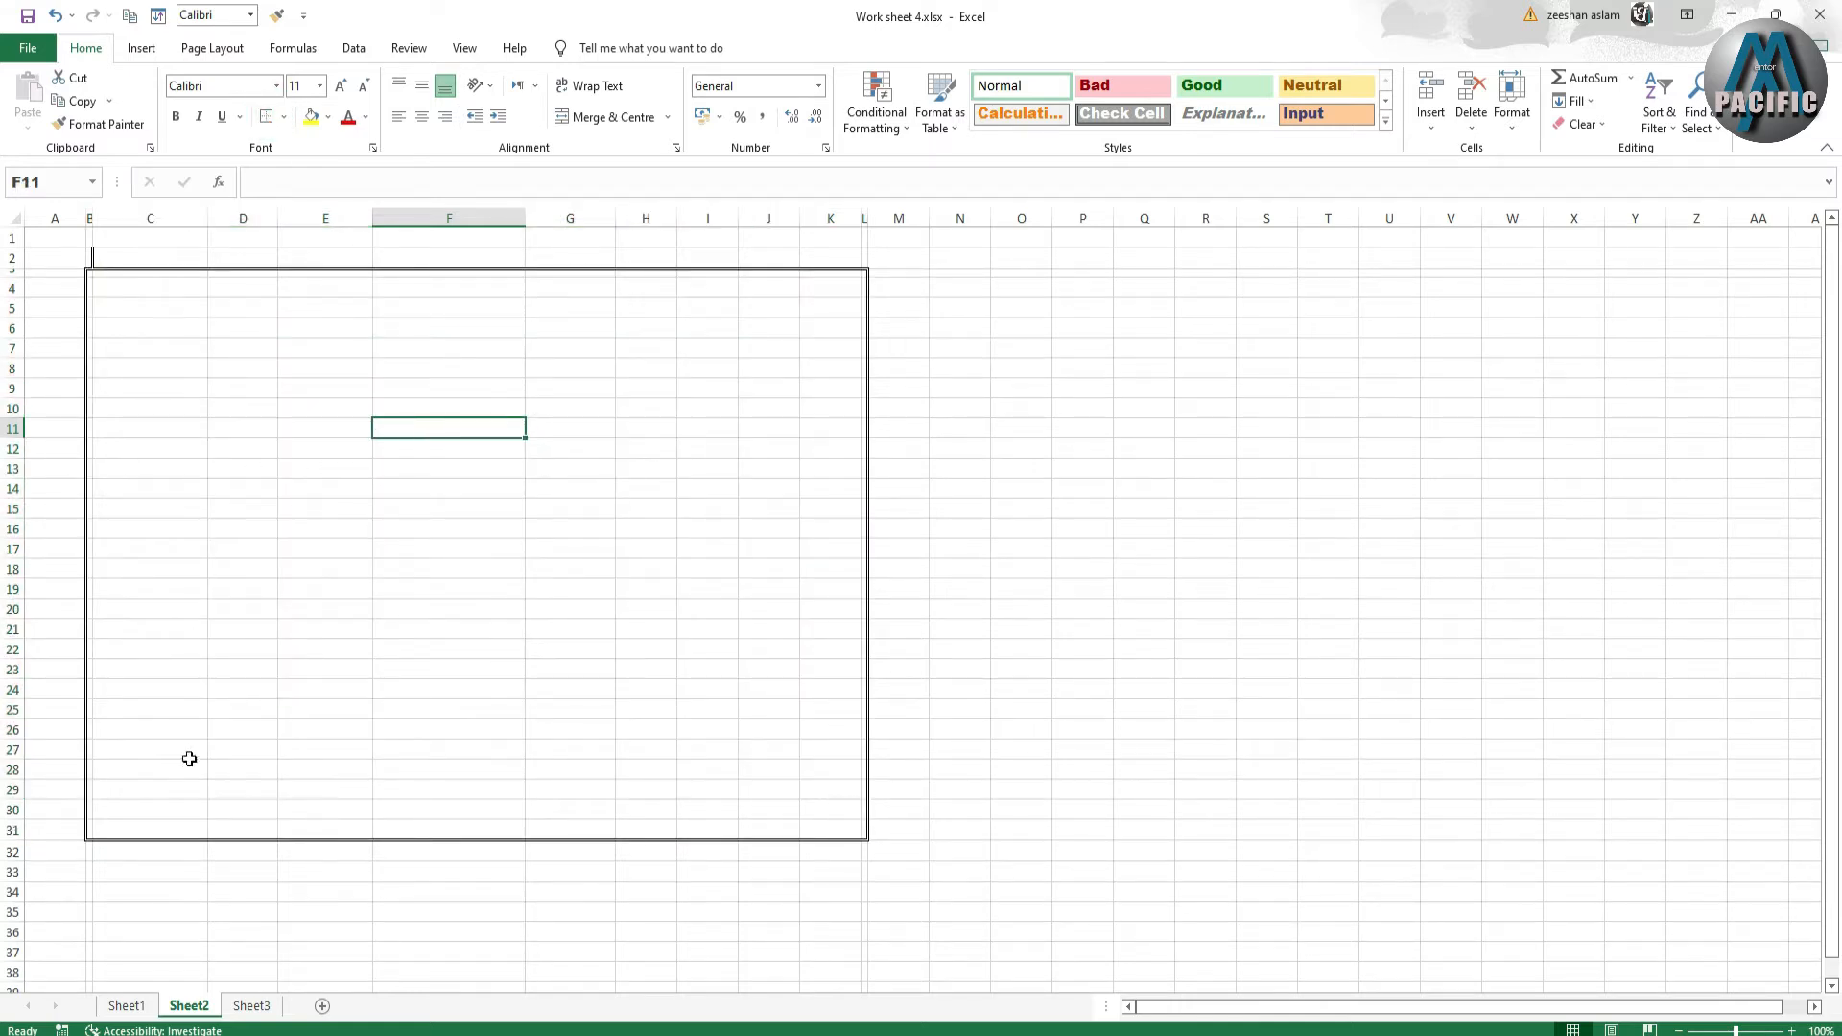
left_click_drag(22, 841, 15, 832)
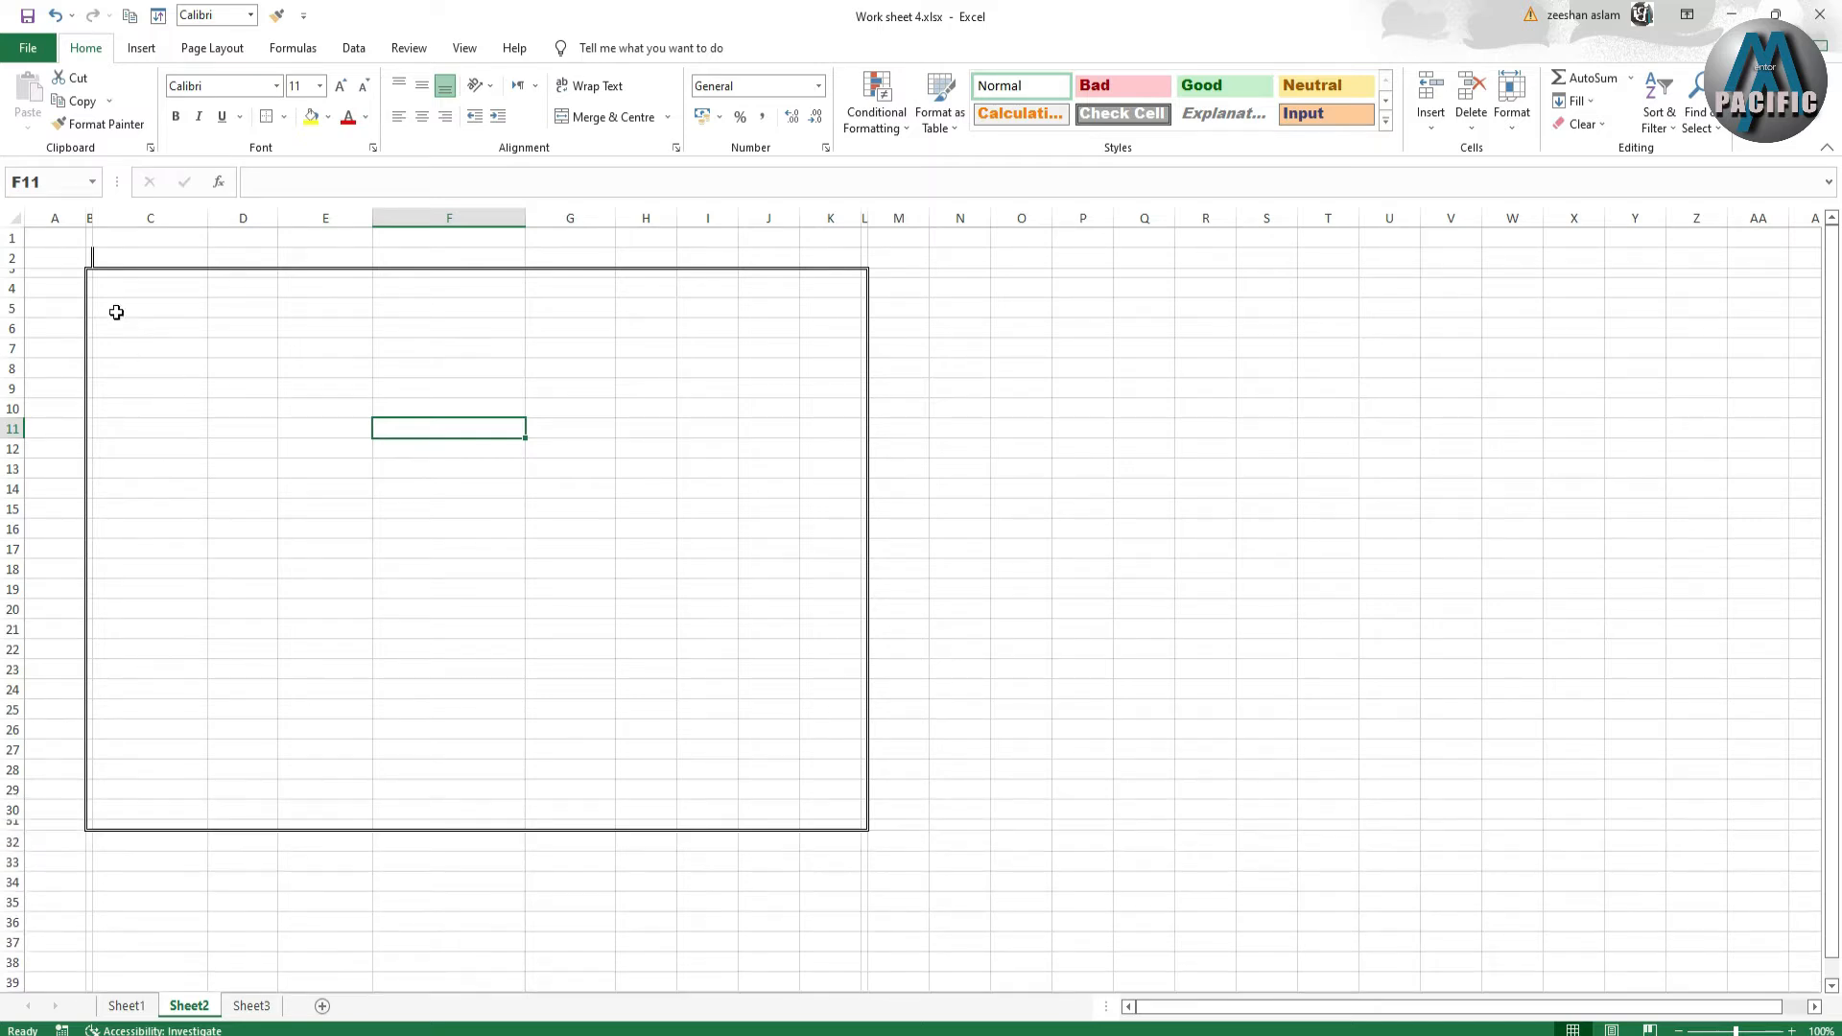
- Apply a thin single-line outside border around the range C4:K30, just inside the double frame
left_click_drag(109, 289, 826, 815)
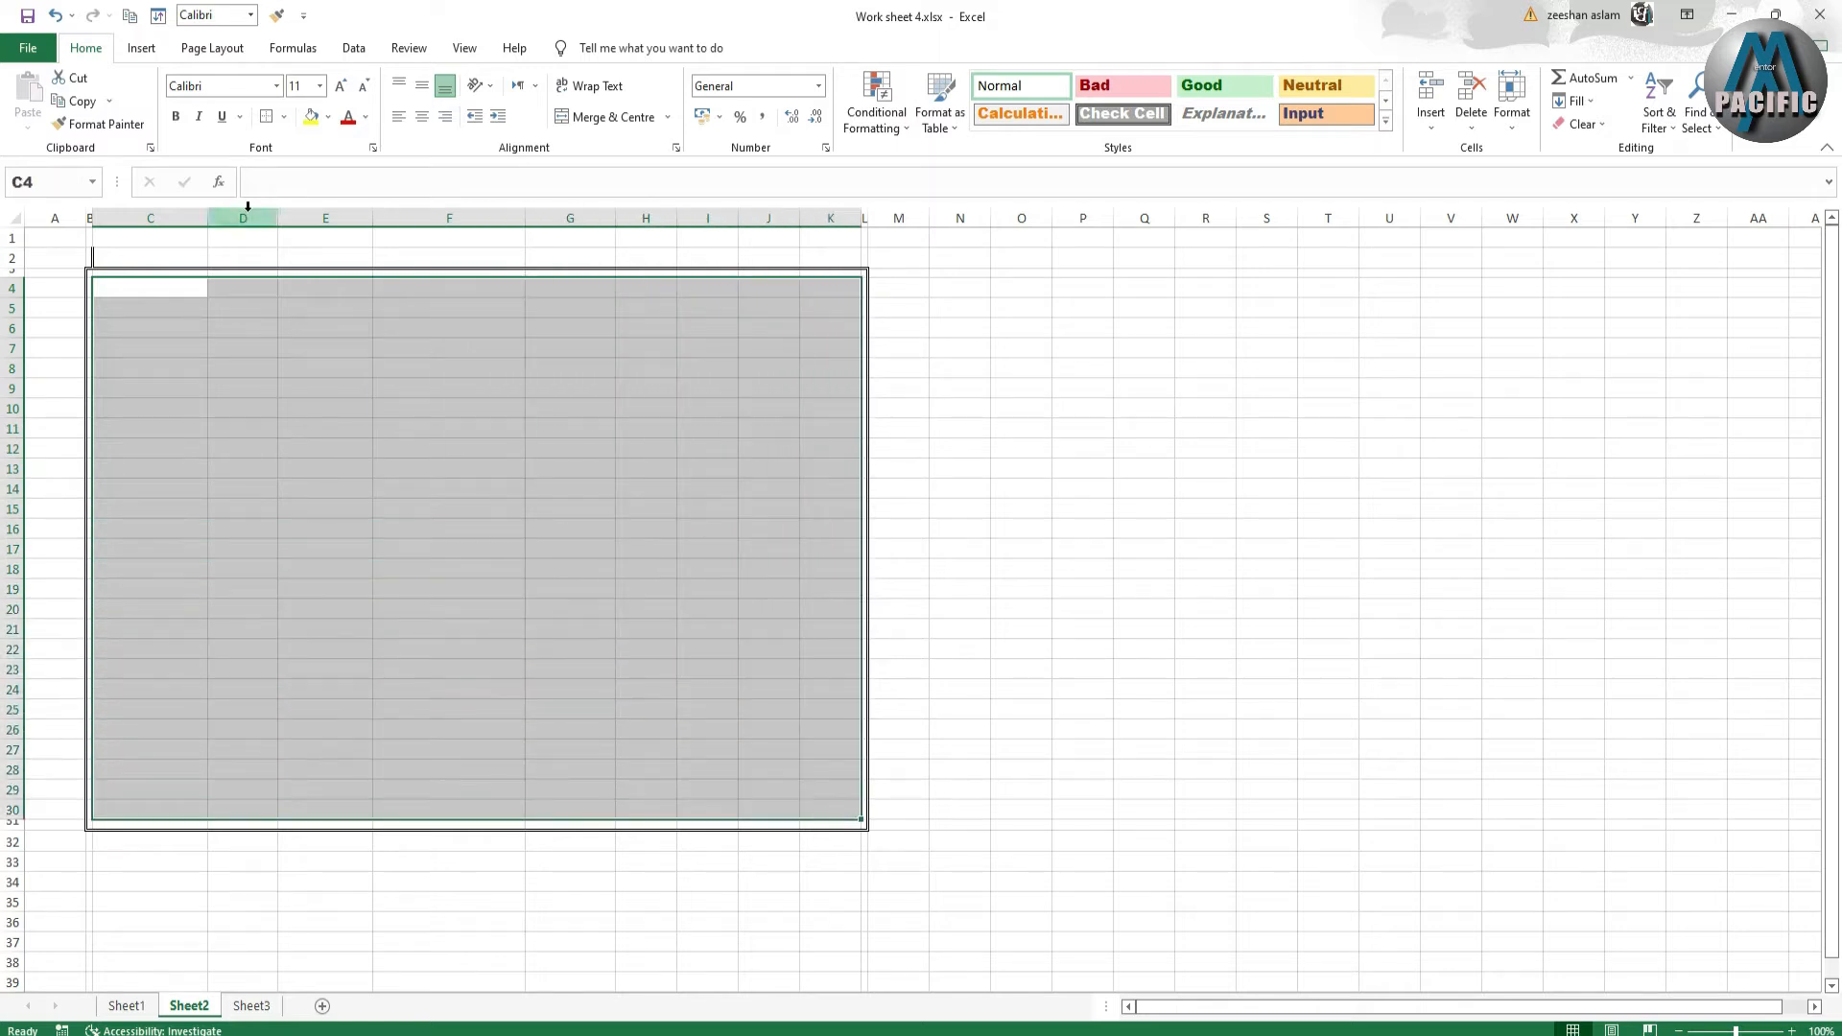
left_click(284, 116)
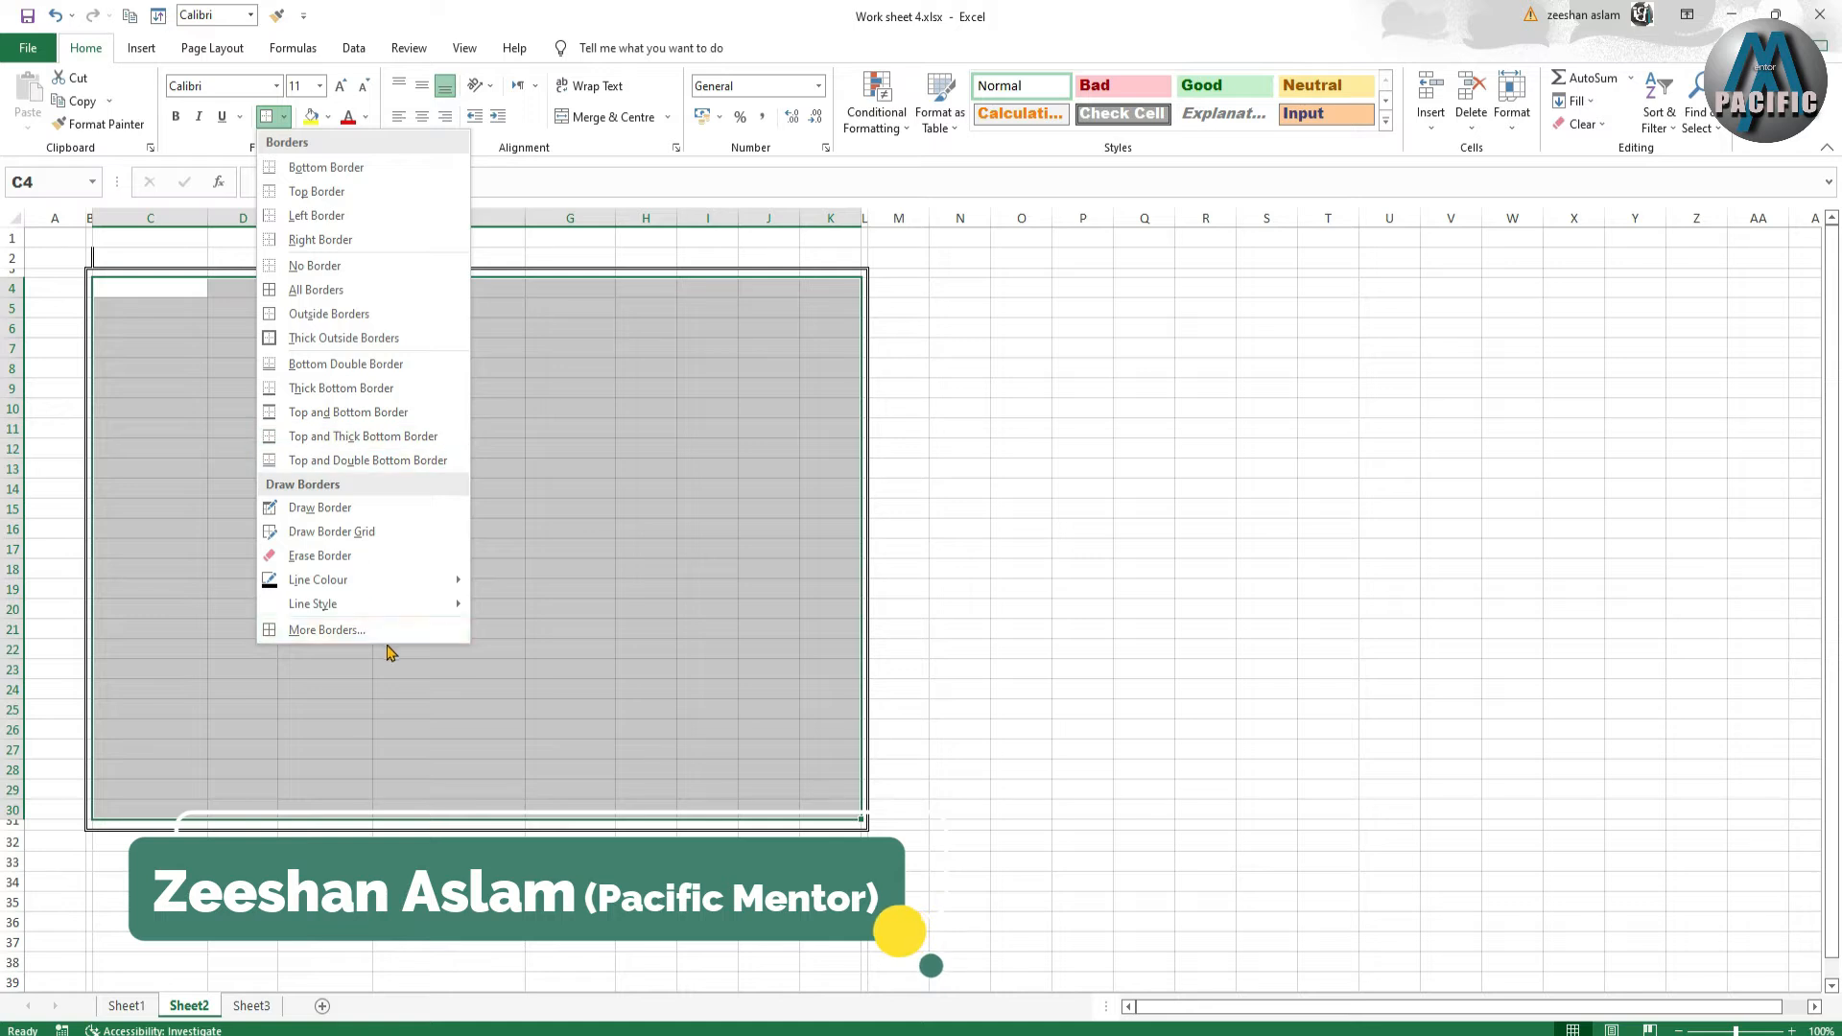
mouse_move(390, 611)
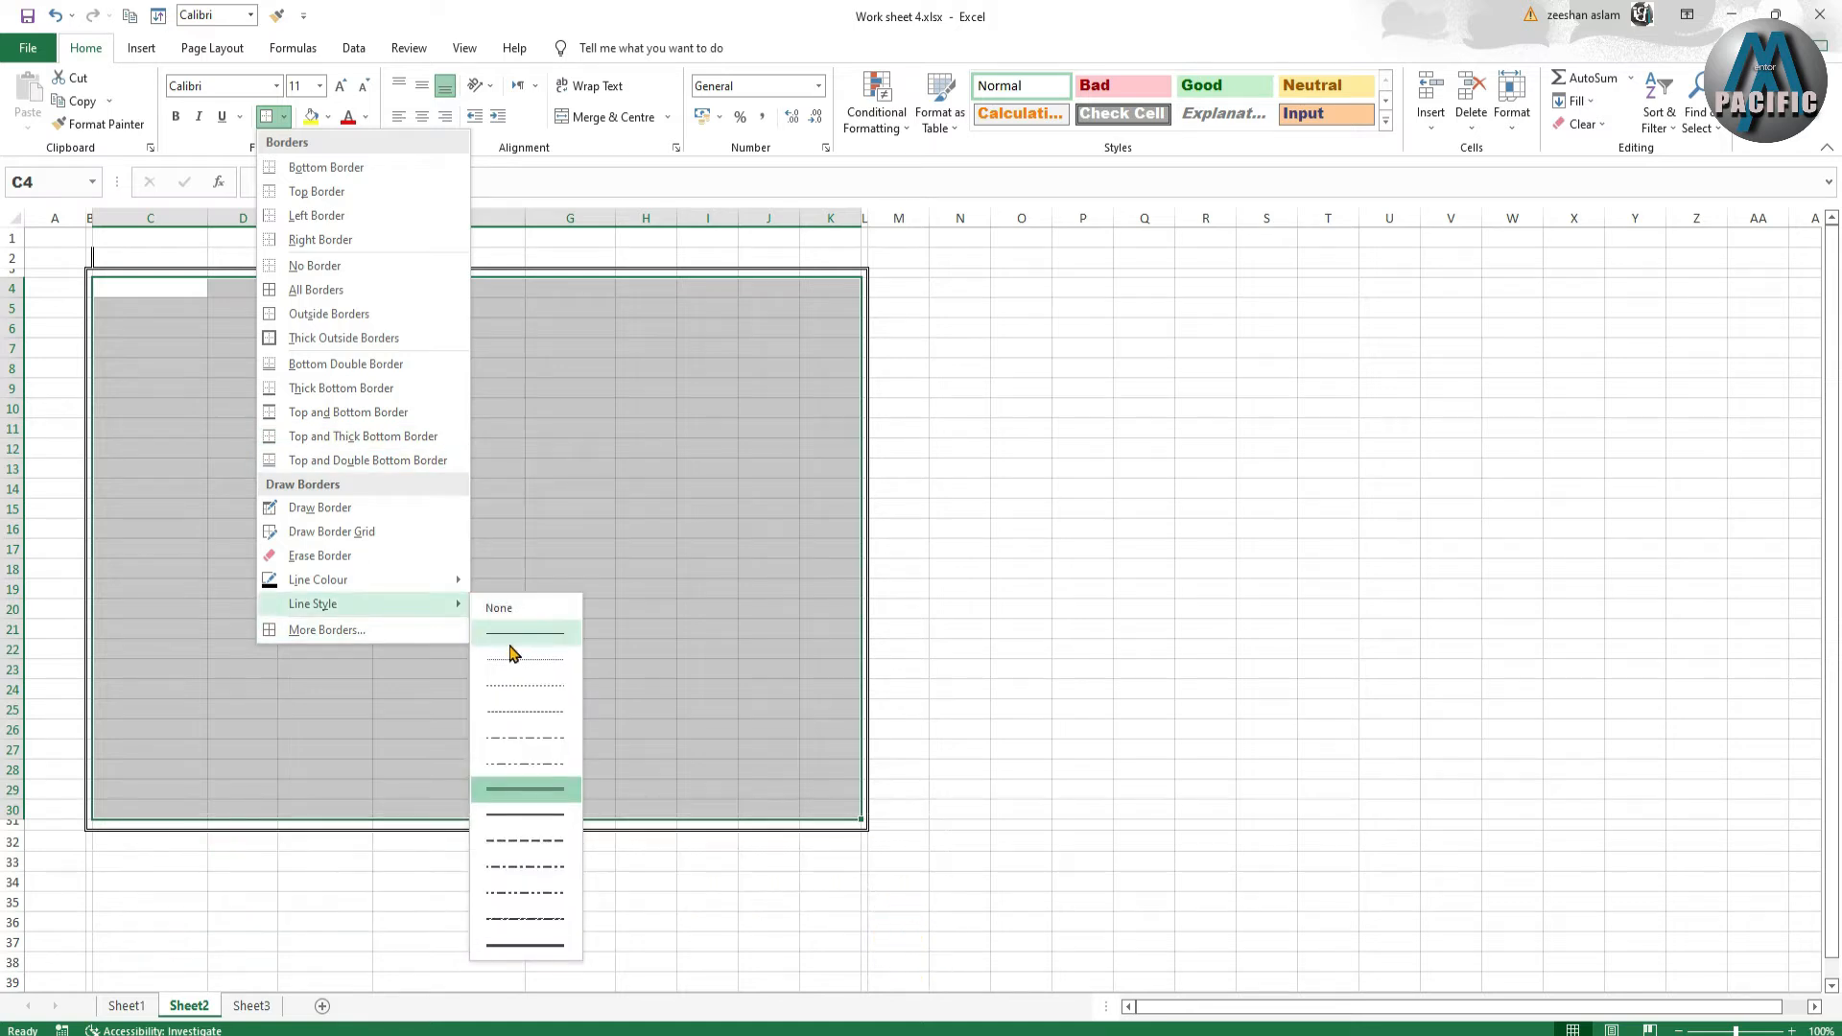
left_click(510, 651)
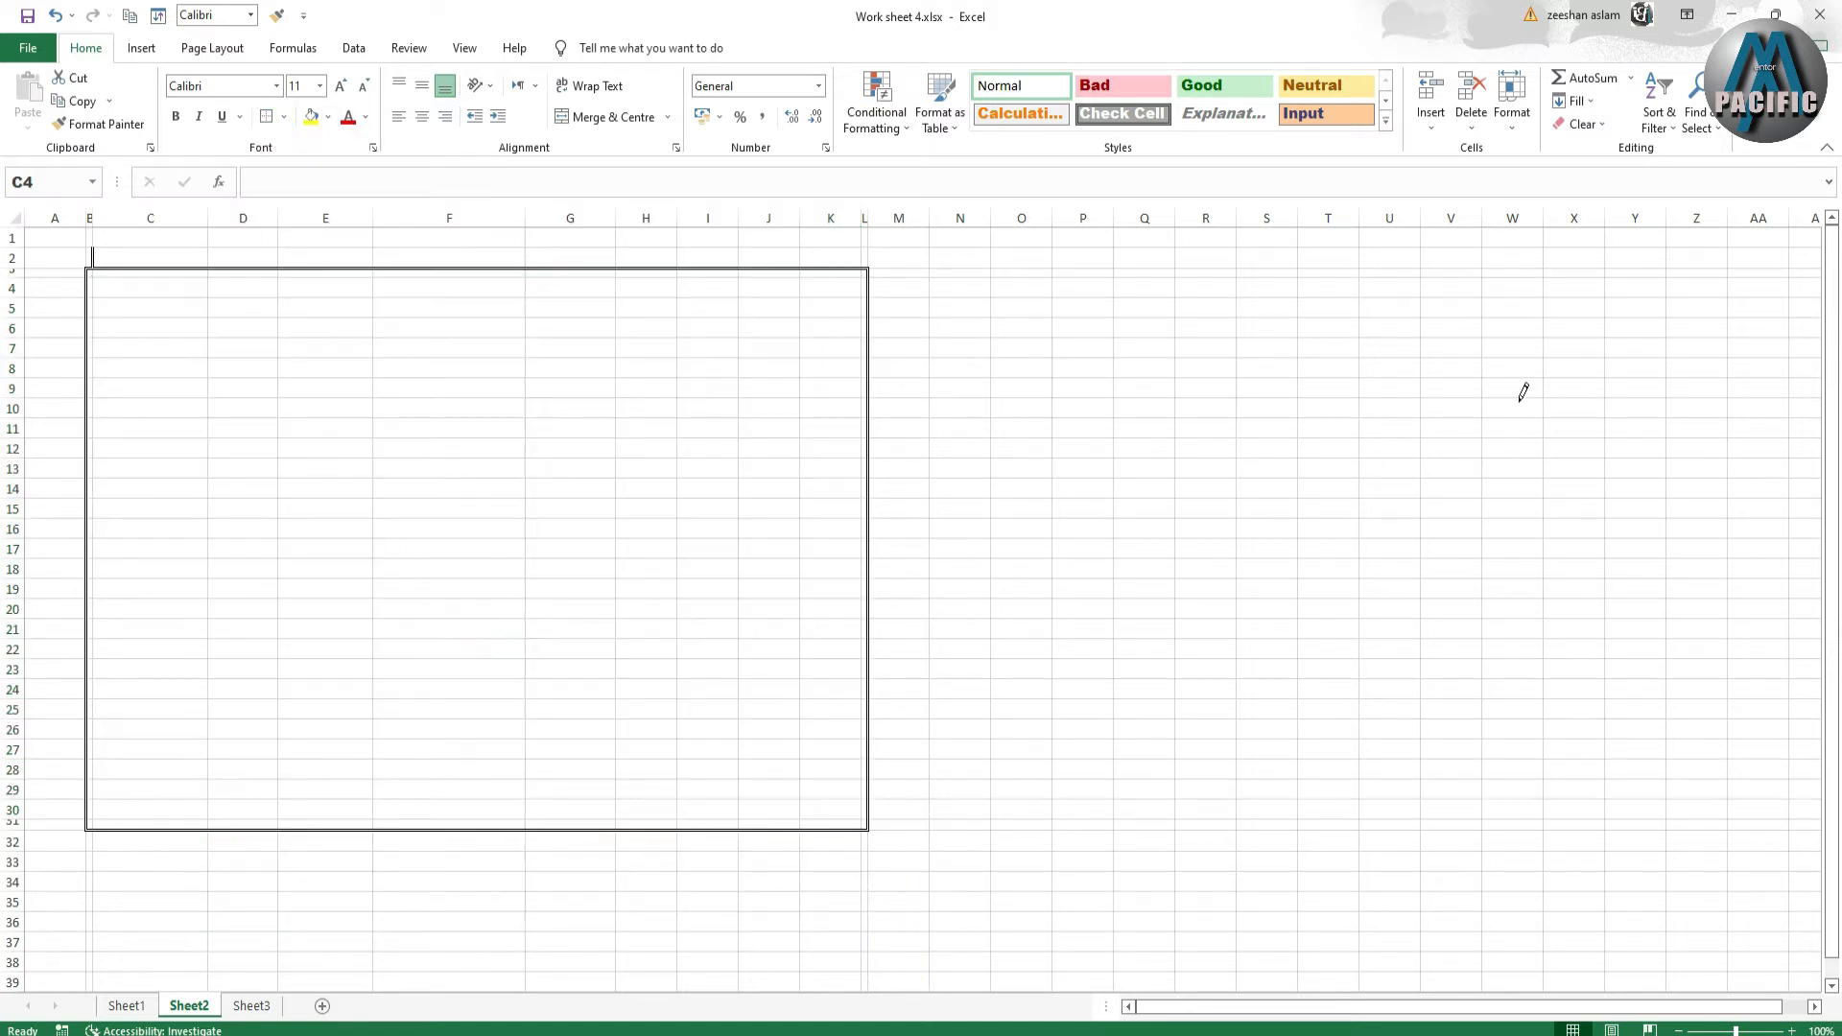
left_click(1841, 431)
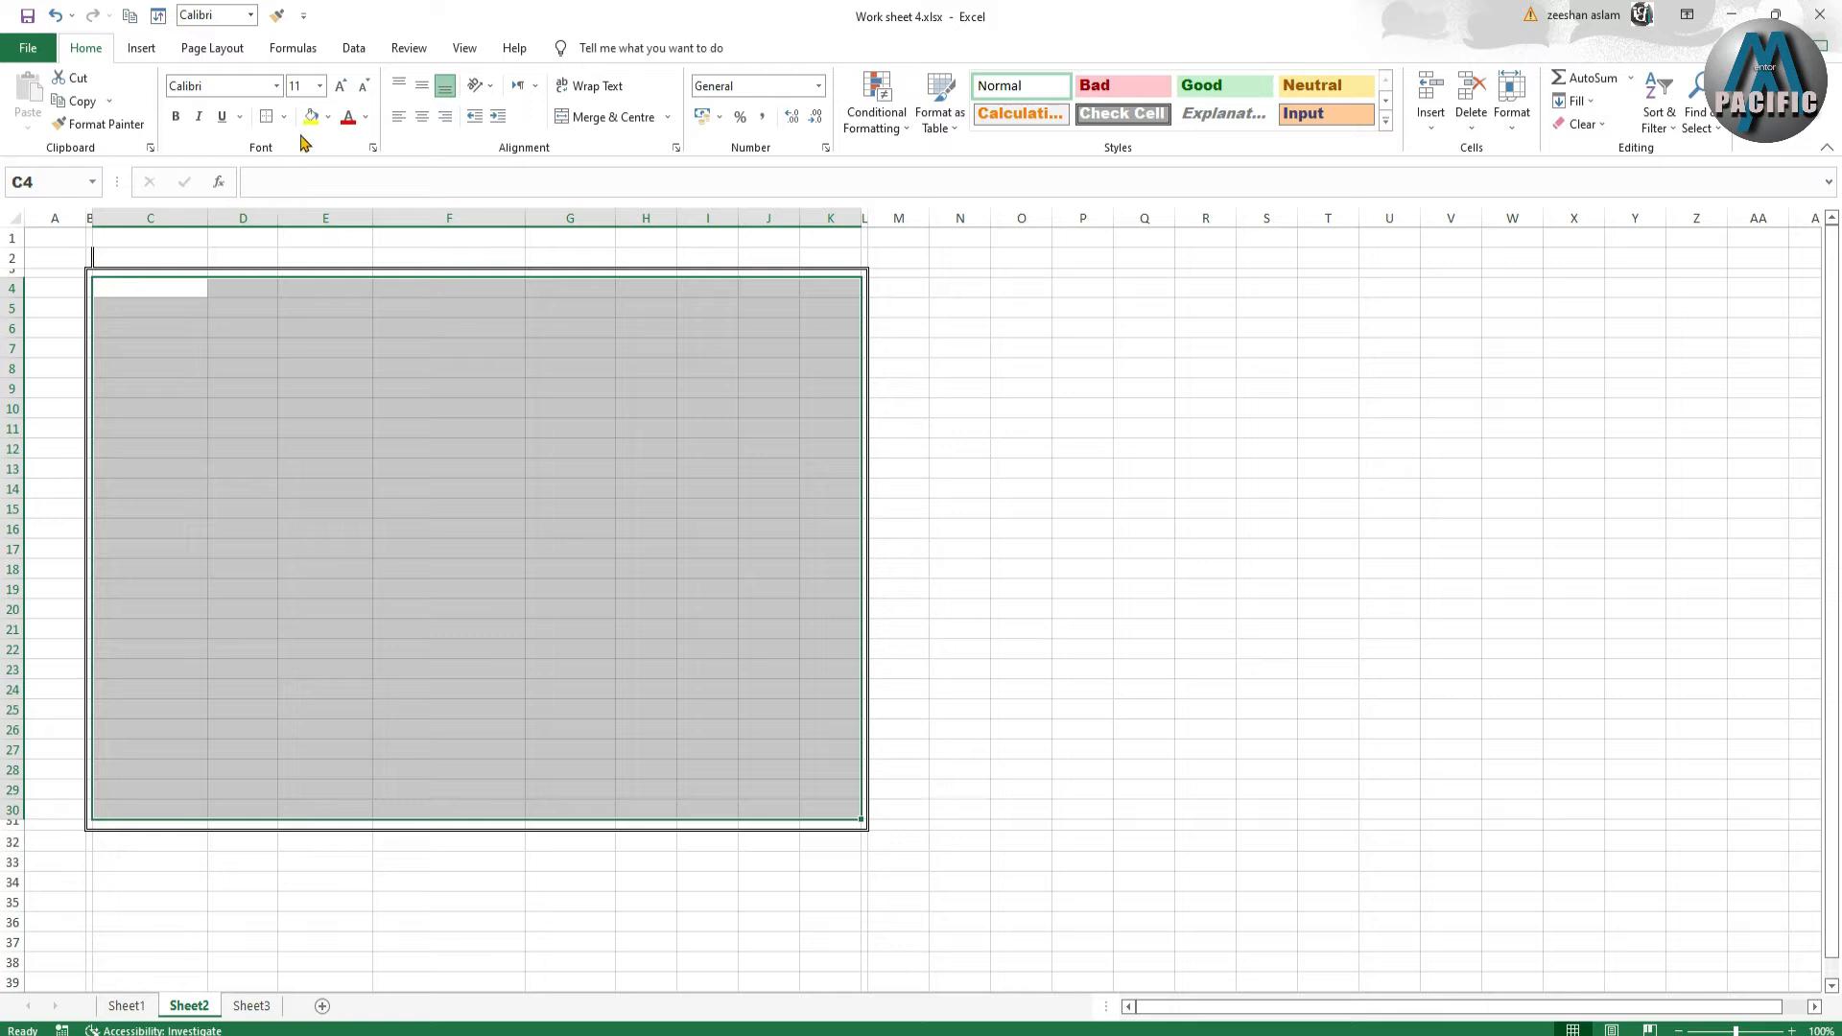
left_click(1079, 488)
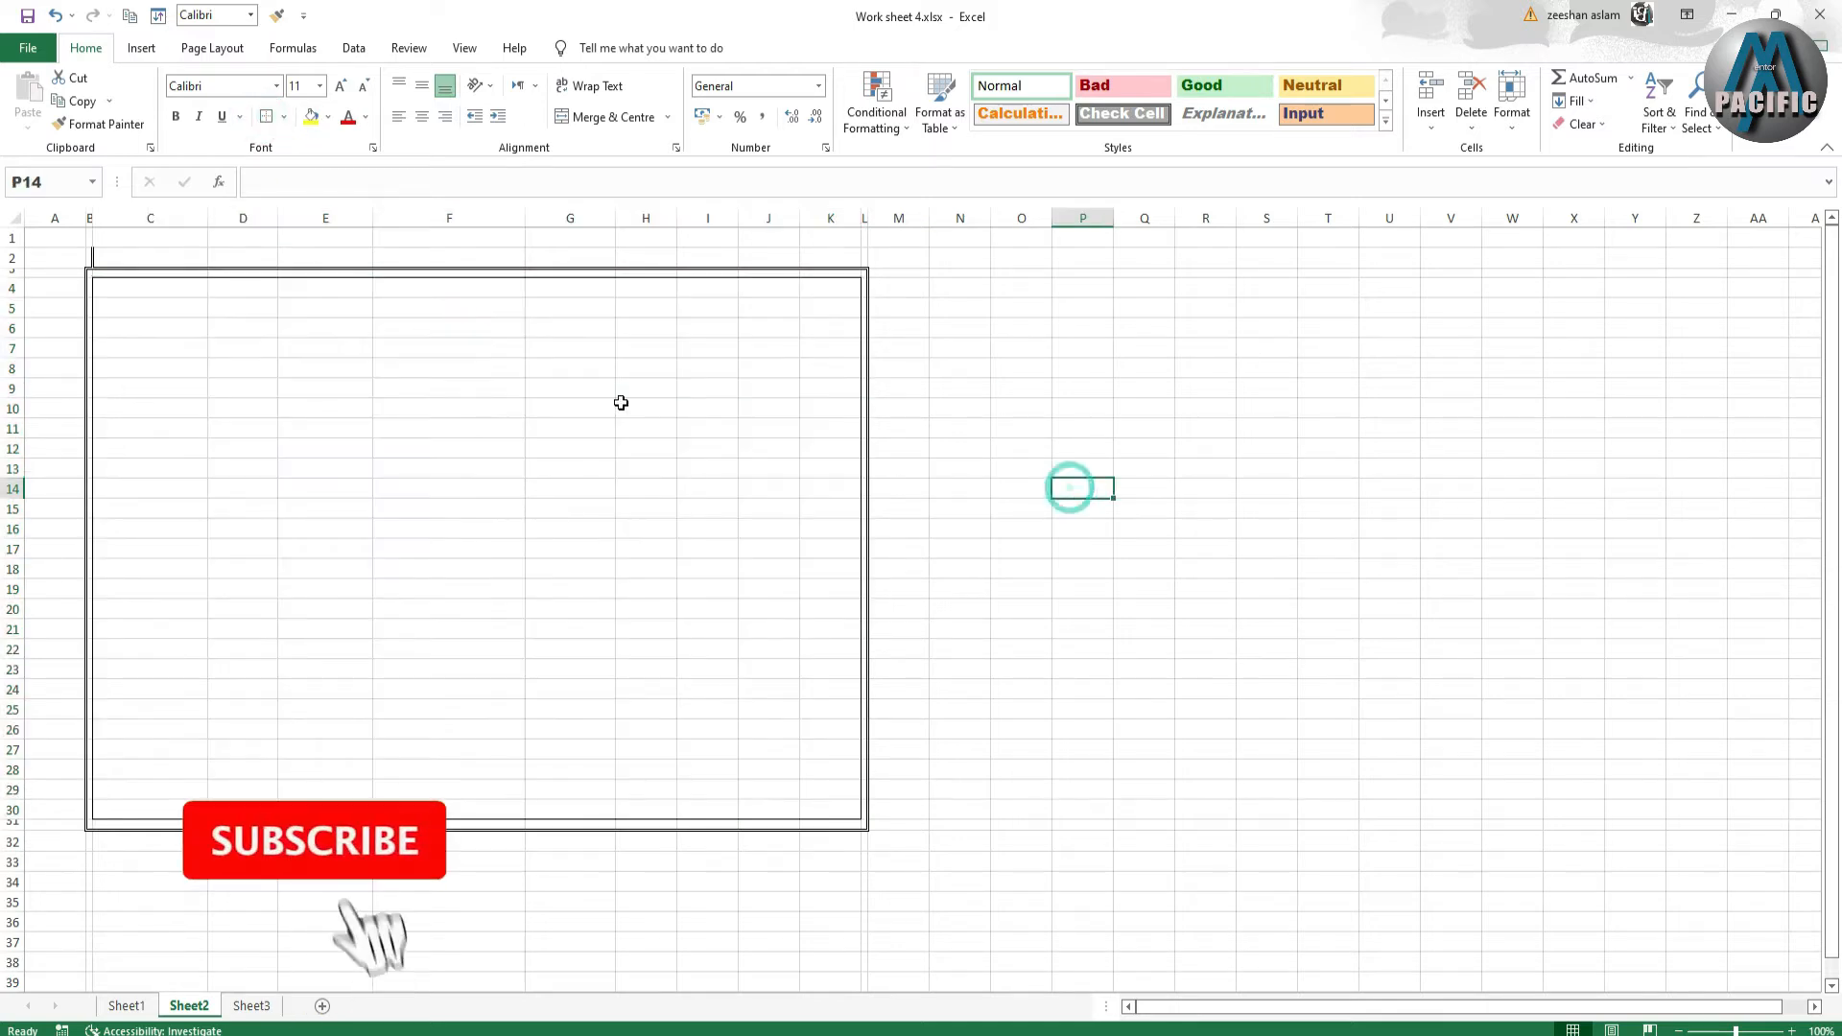
left_click_drag(175, 307, 218, 304)
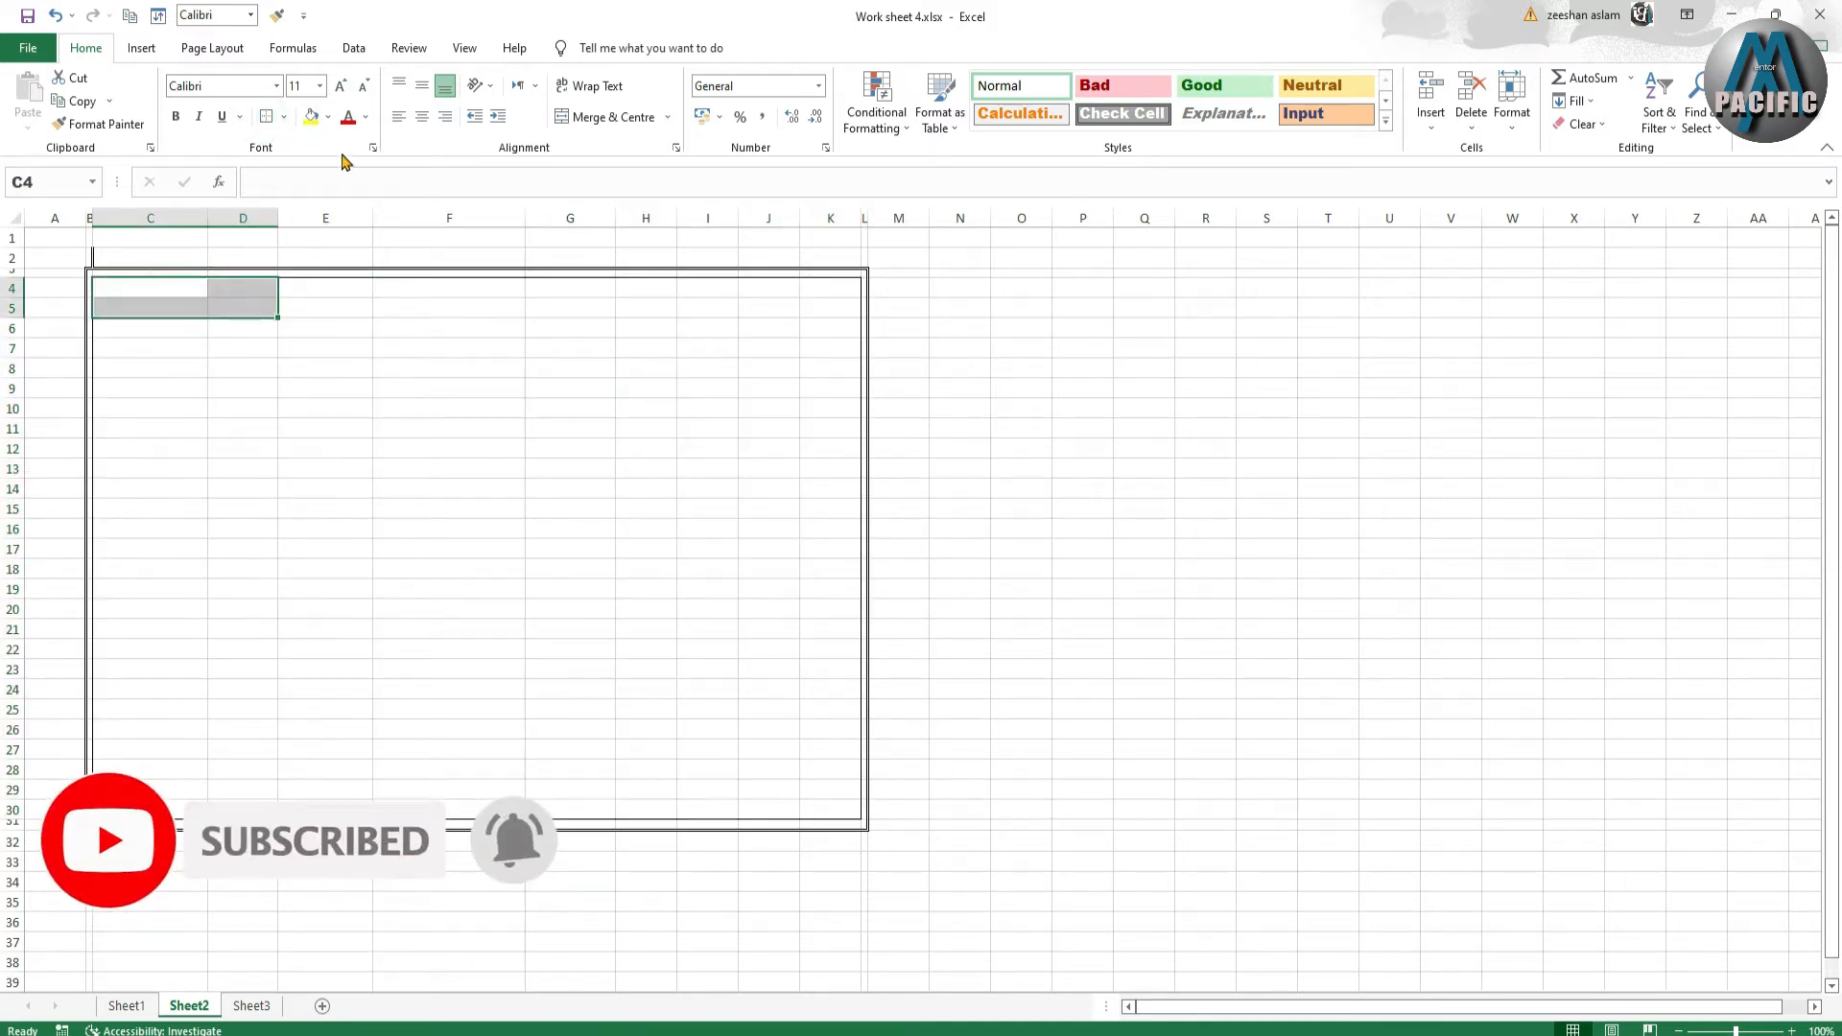
left_click(362, 366)
left_click_drag(143, 287, 236, 317)
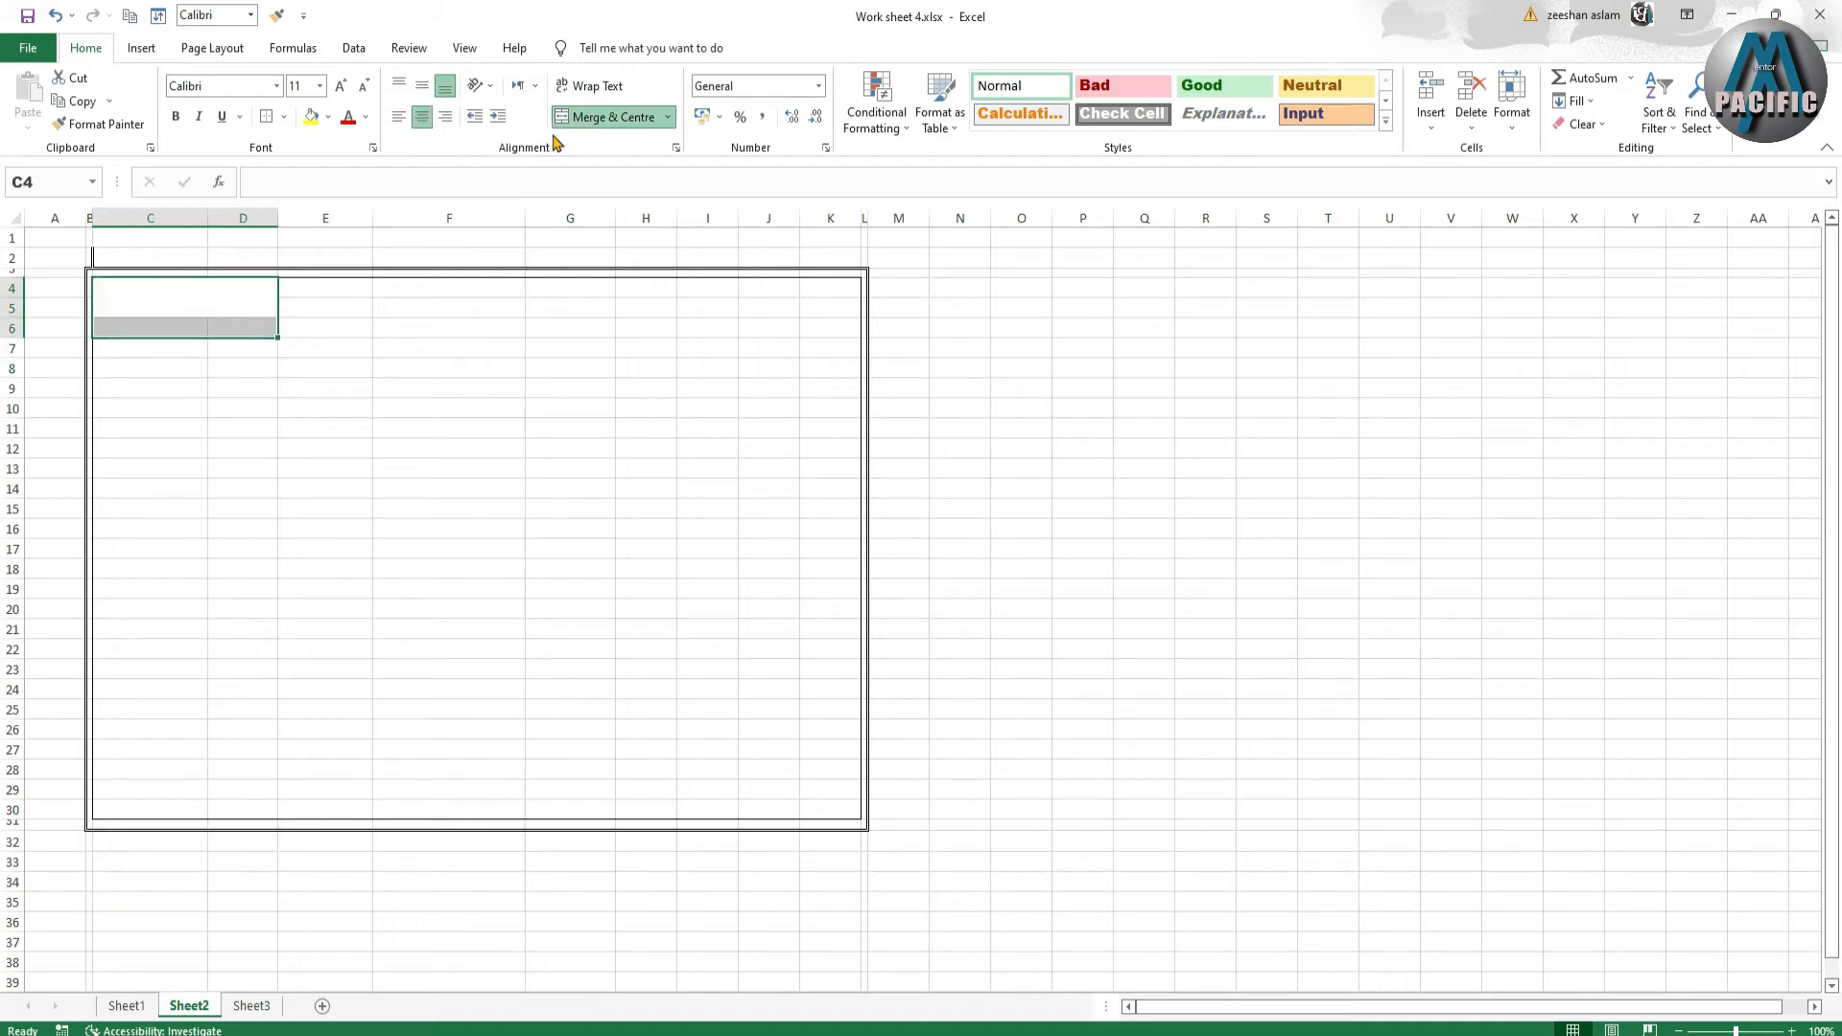
left_click(576, 115)
left_click_drag(697, 288, 742, 321)
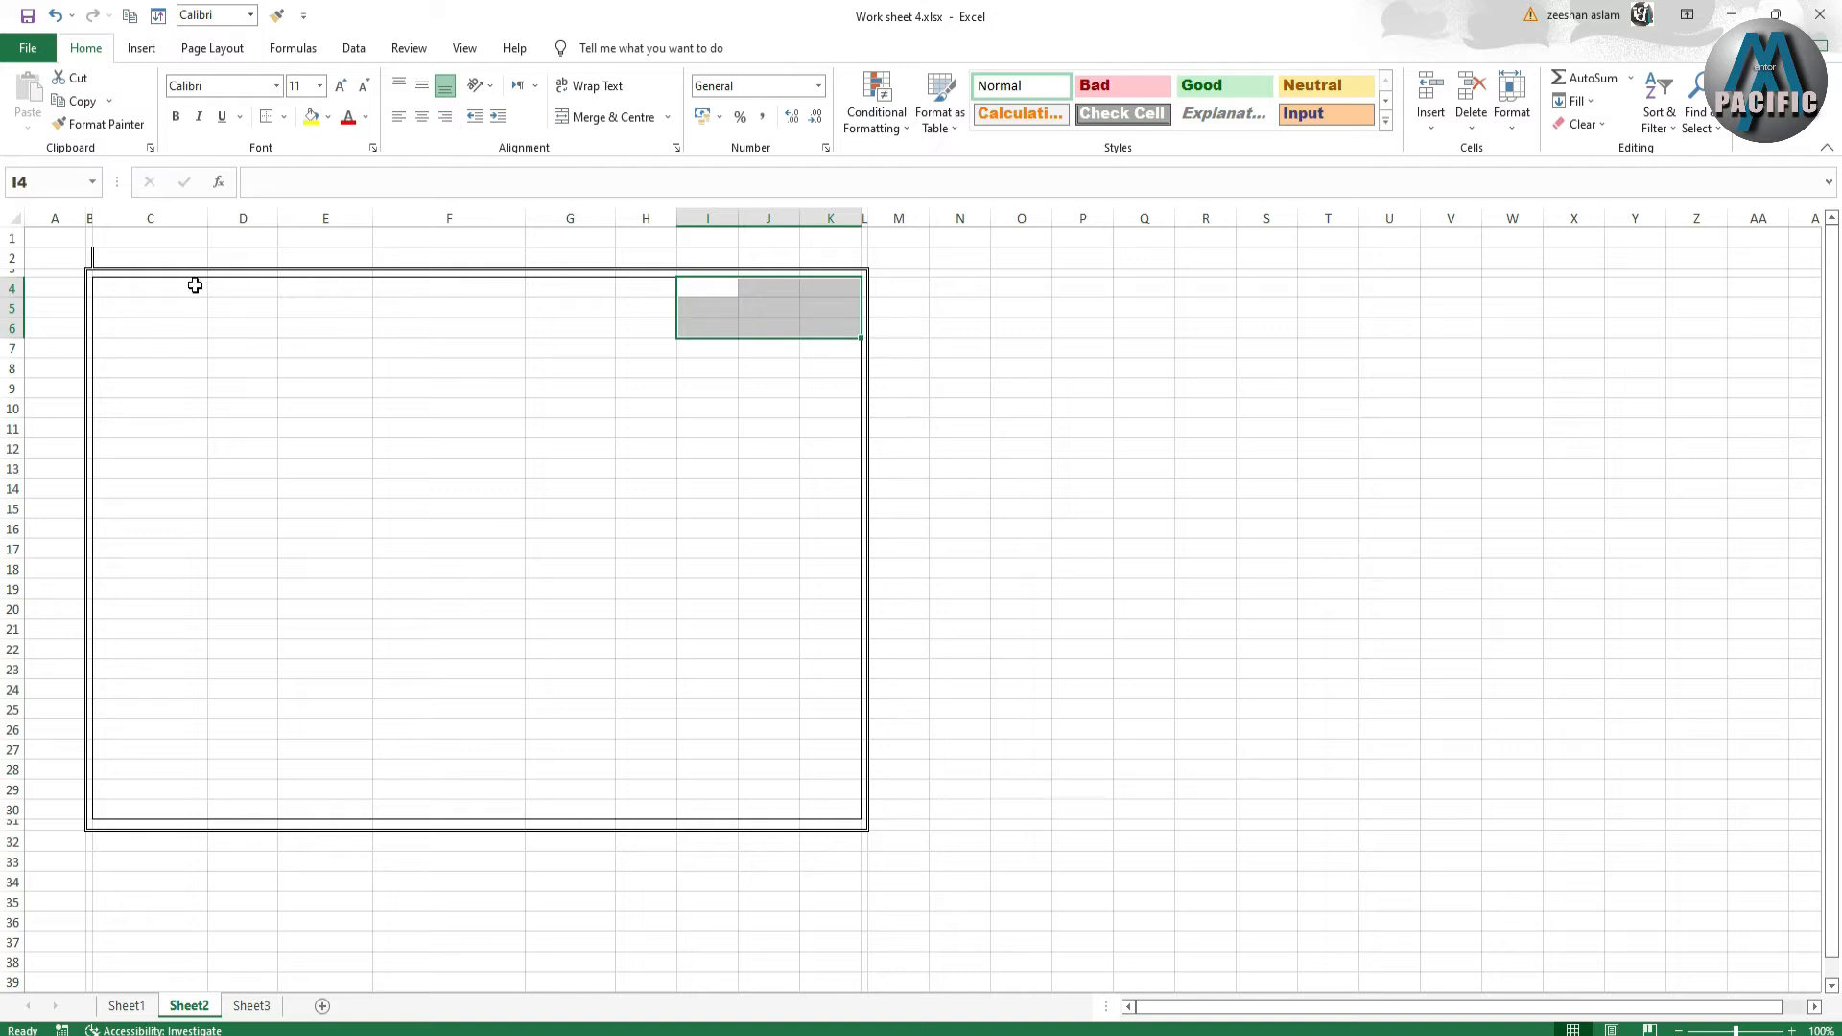
- Merge and centre the header ranges C4:D6 and I4:K6 into two separate blocks
left_click_drag(195, 285, 262, 335)
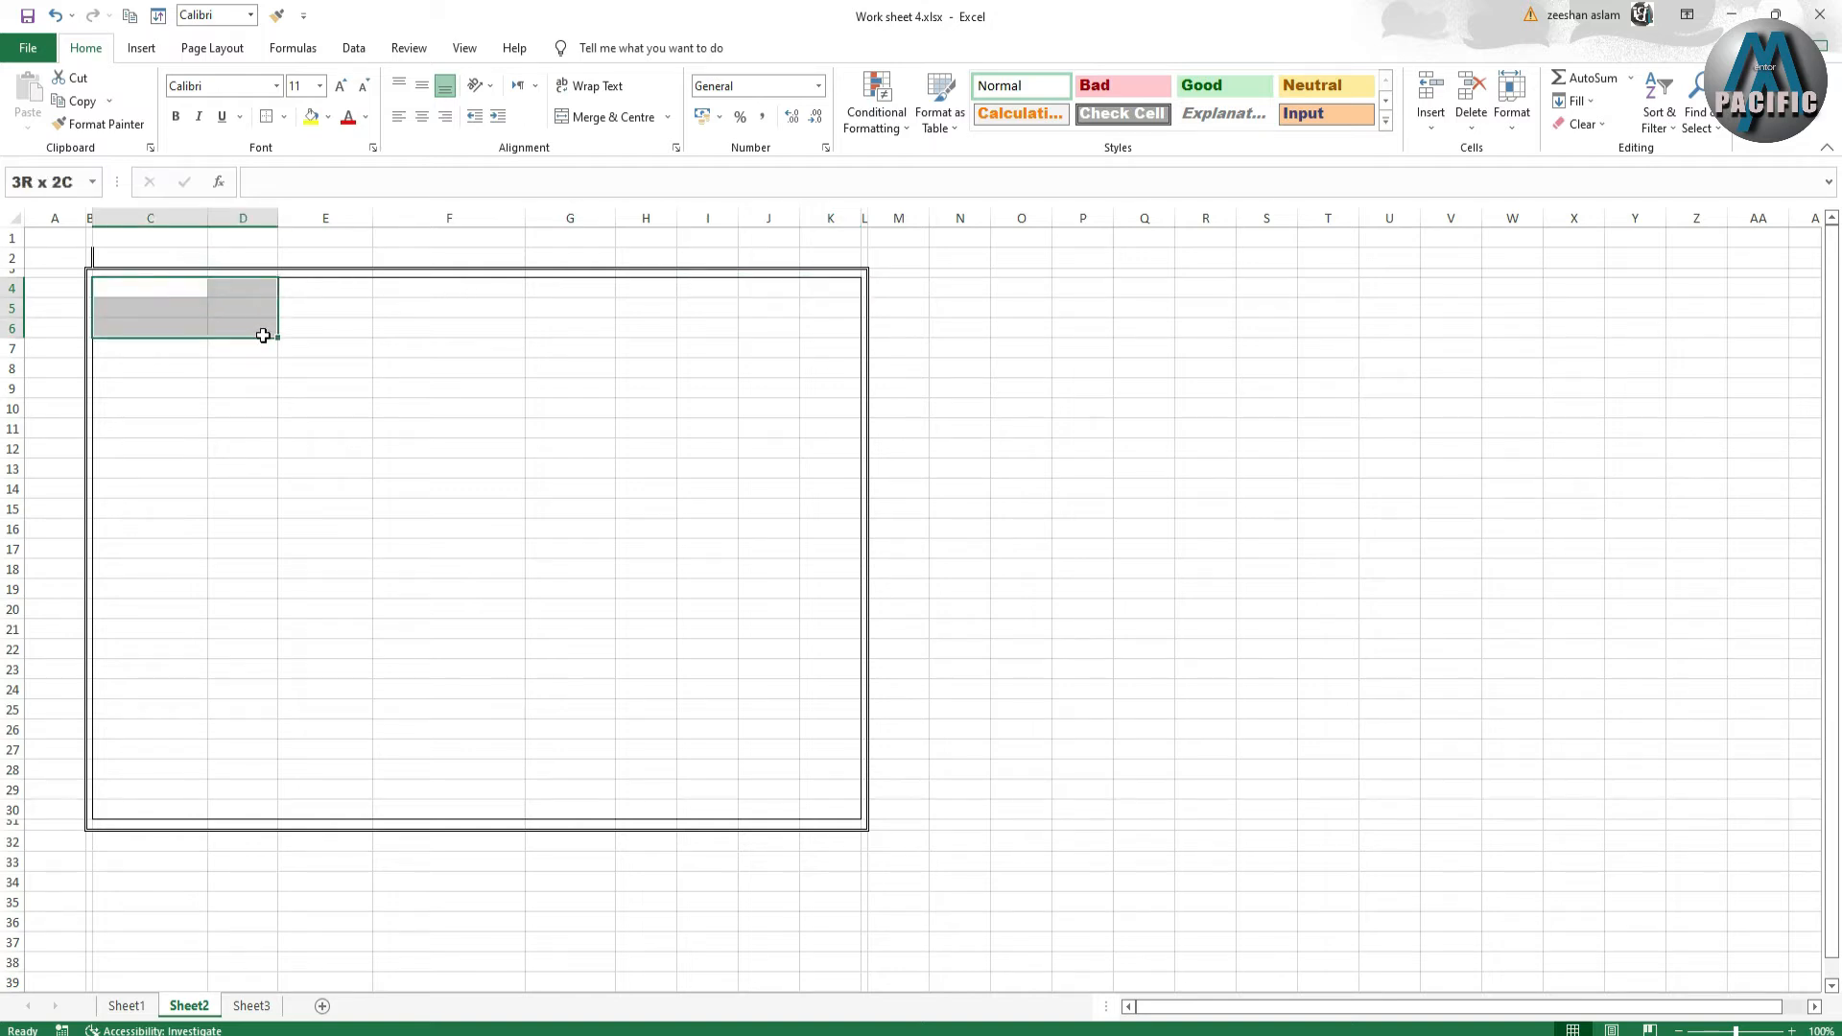
left_click(596, 116)
left_click_drag(700, 287, 812, 328)
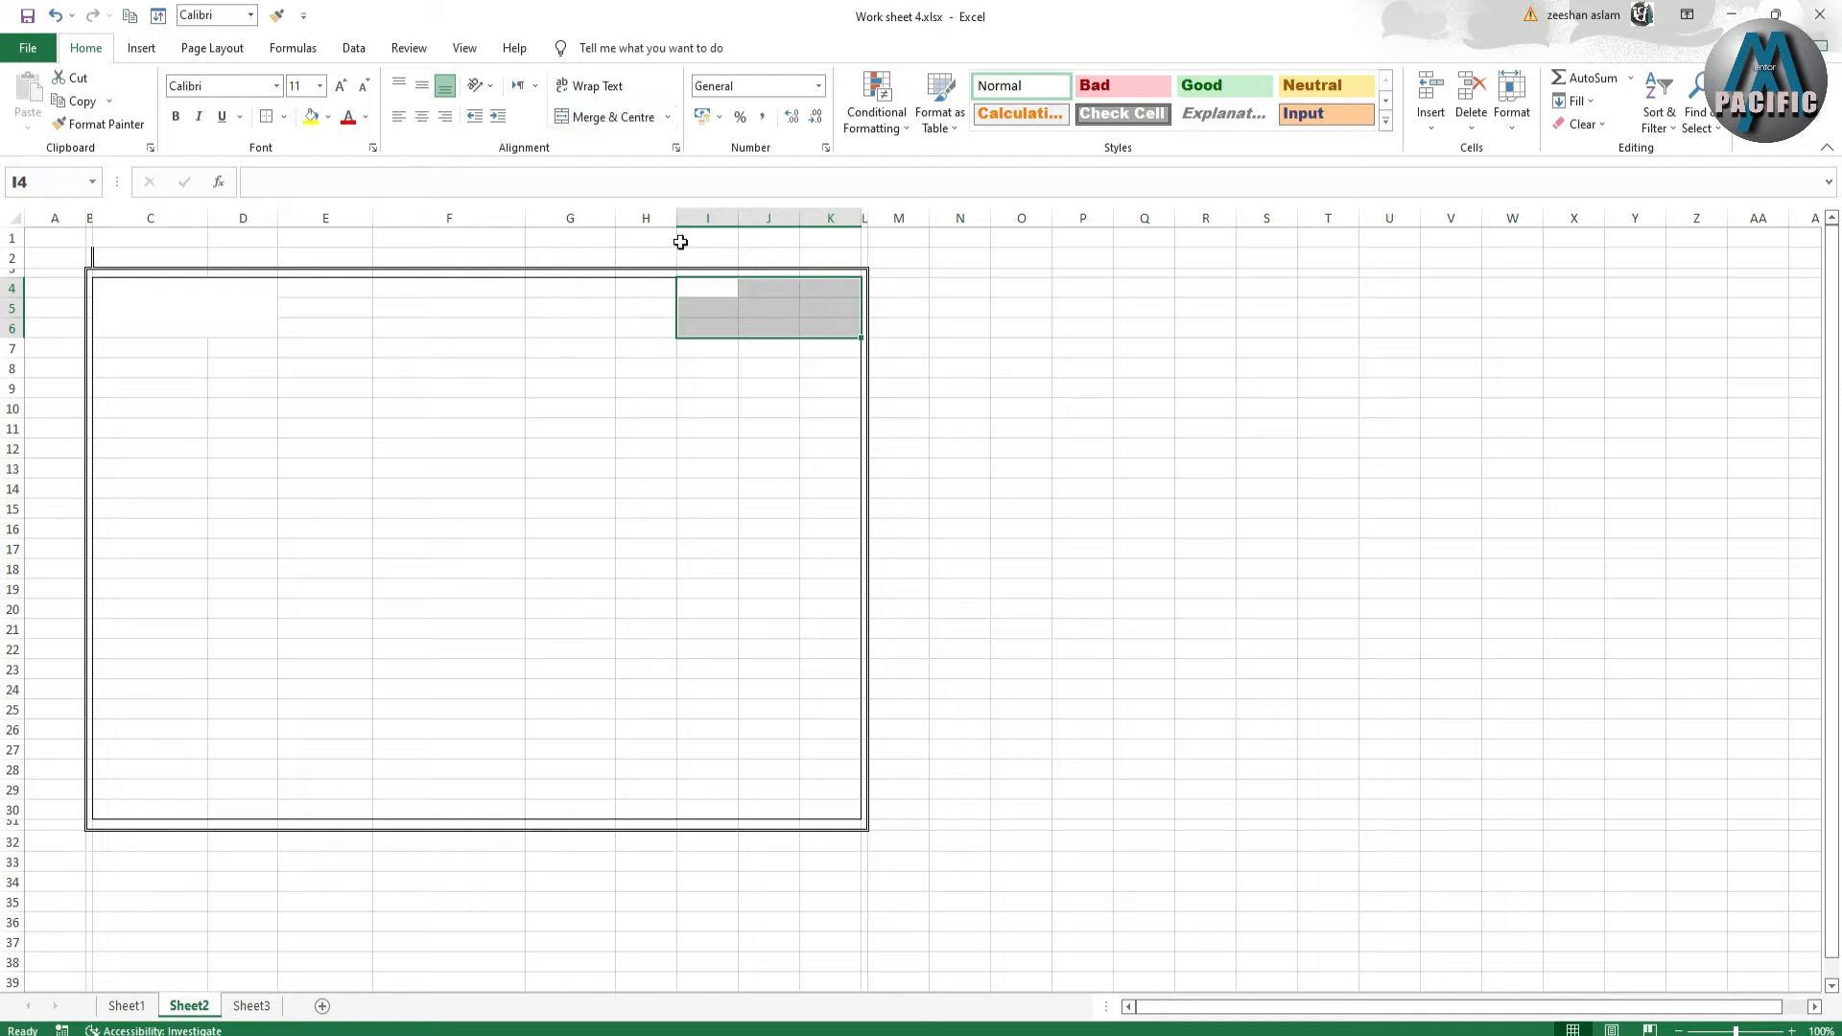
left_click(607, 116)
left_click(645, 399)
- Apply an outside border to each of the merged header blocks C4:D6 and I4:K6
left_click(737, 312)
left_click(177, 300)
left_click(265, 116)
left_click(761, 320)
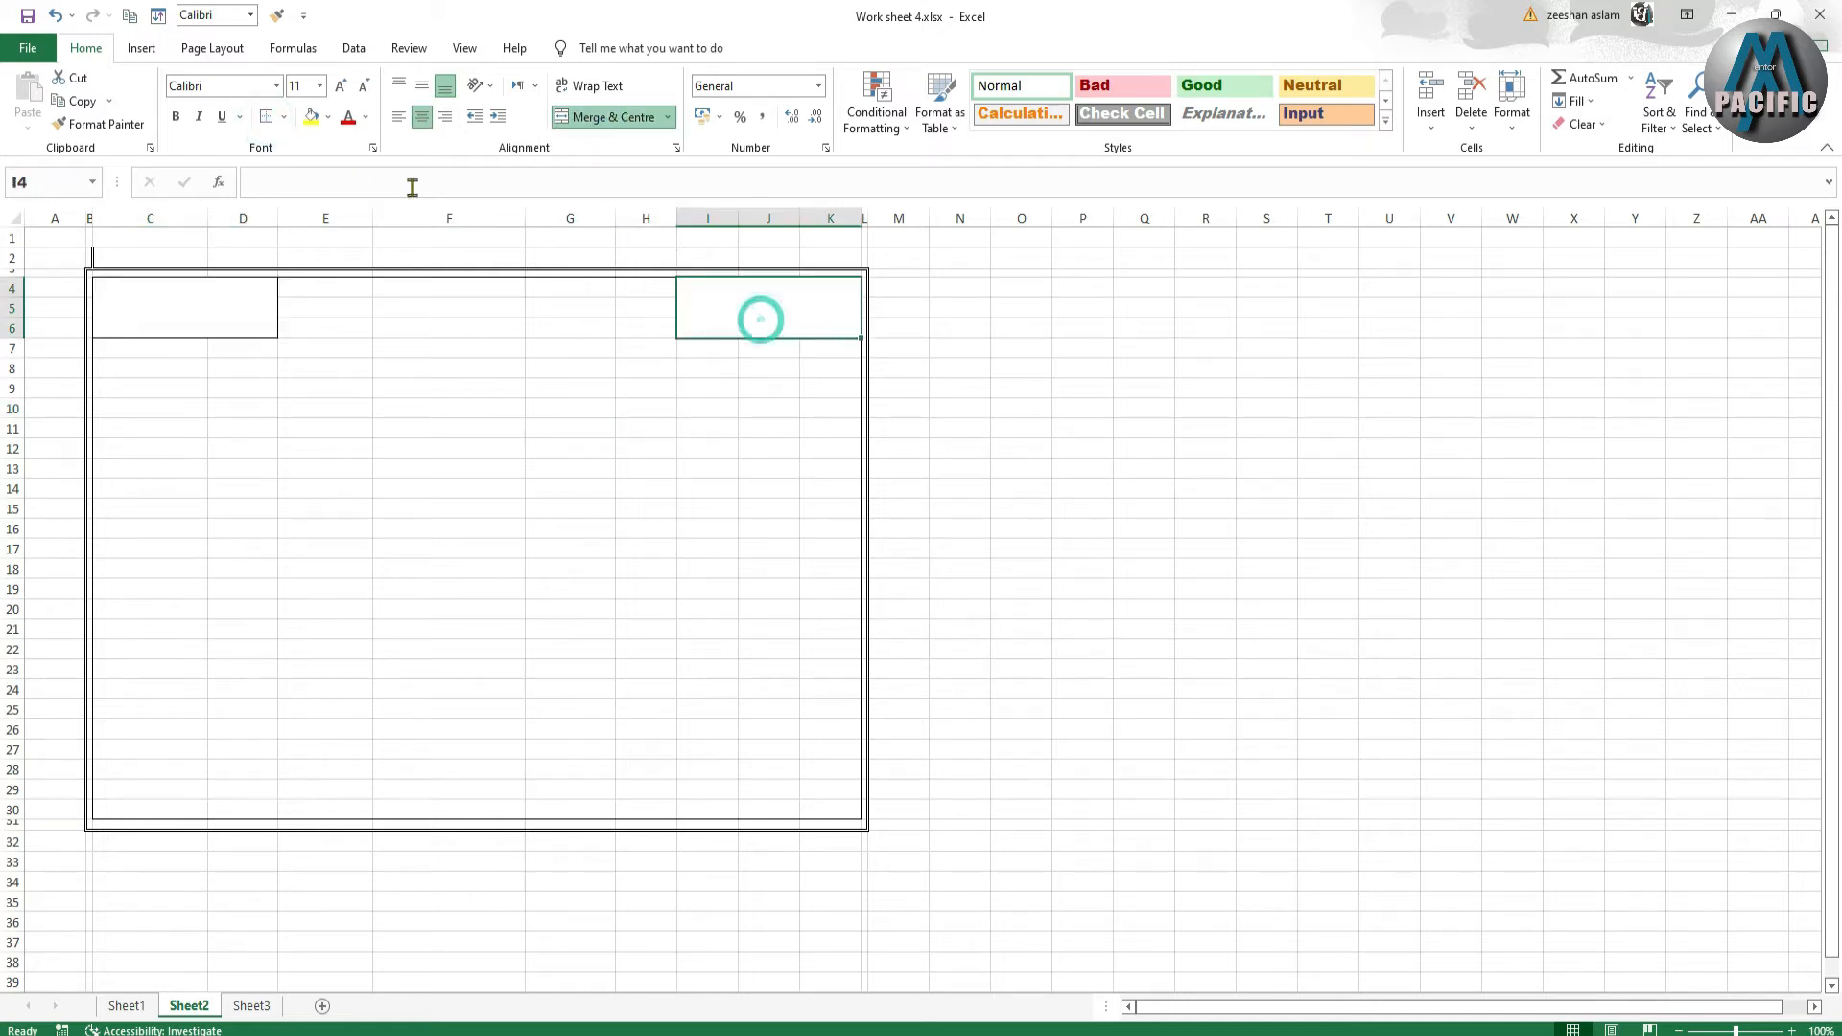
left_click(470, 426)
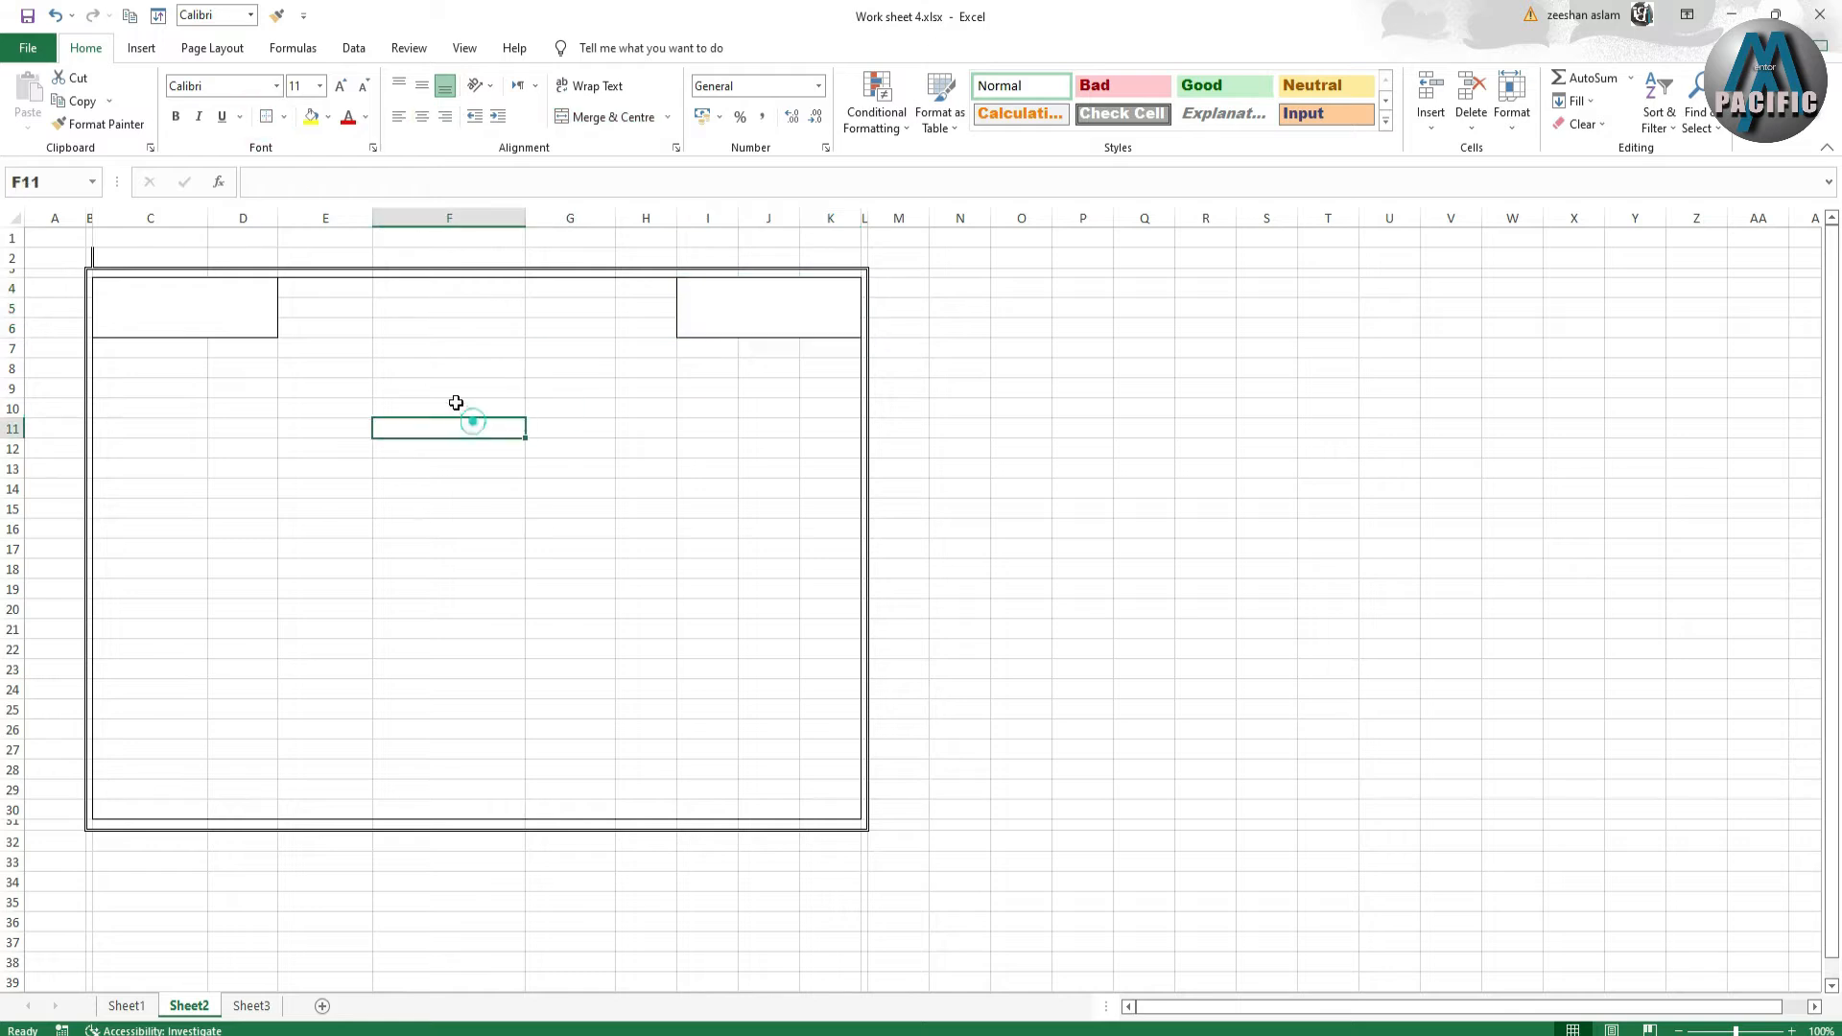
- Merge and centre E4:H5 and, separately, E6:H6 in the middle of the header
left_click_drag(357, 289, 633, 308)
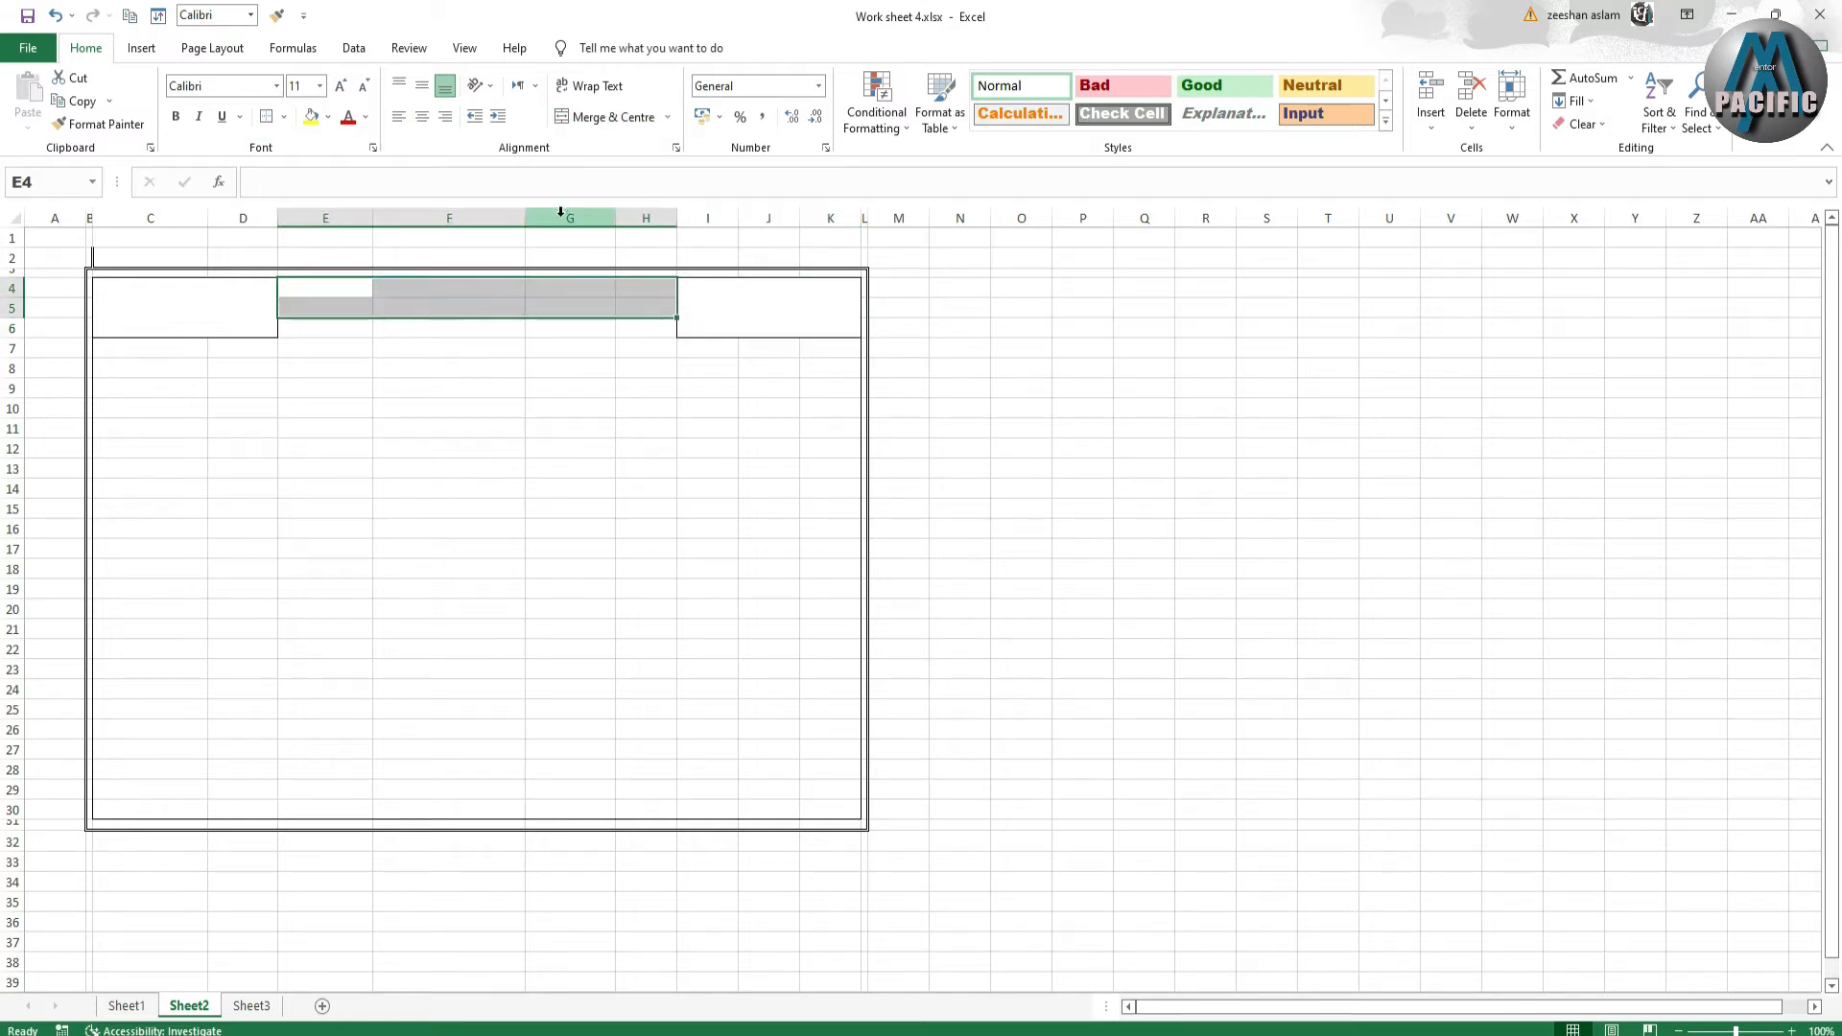
left_click(593, 117)
left_click(484, 359)
left_click_drag(338, 326, 652, 328)
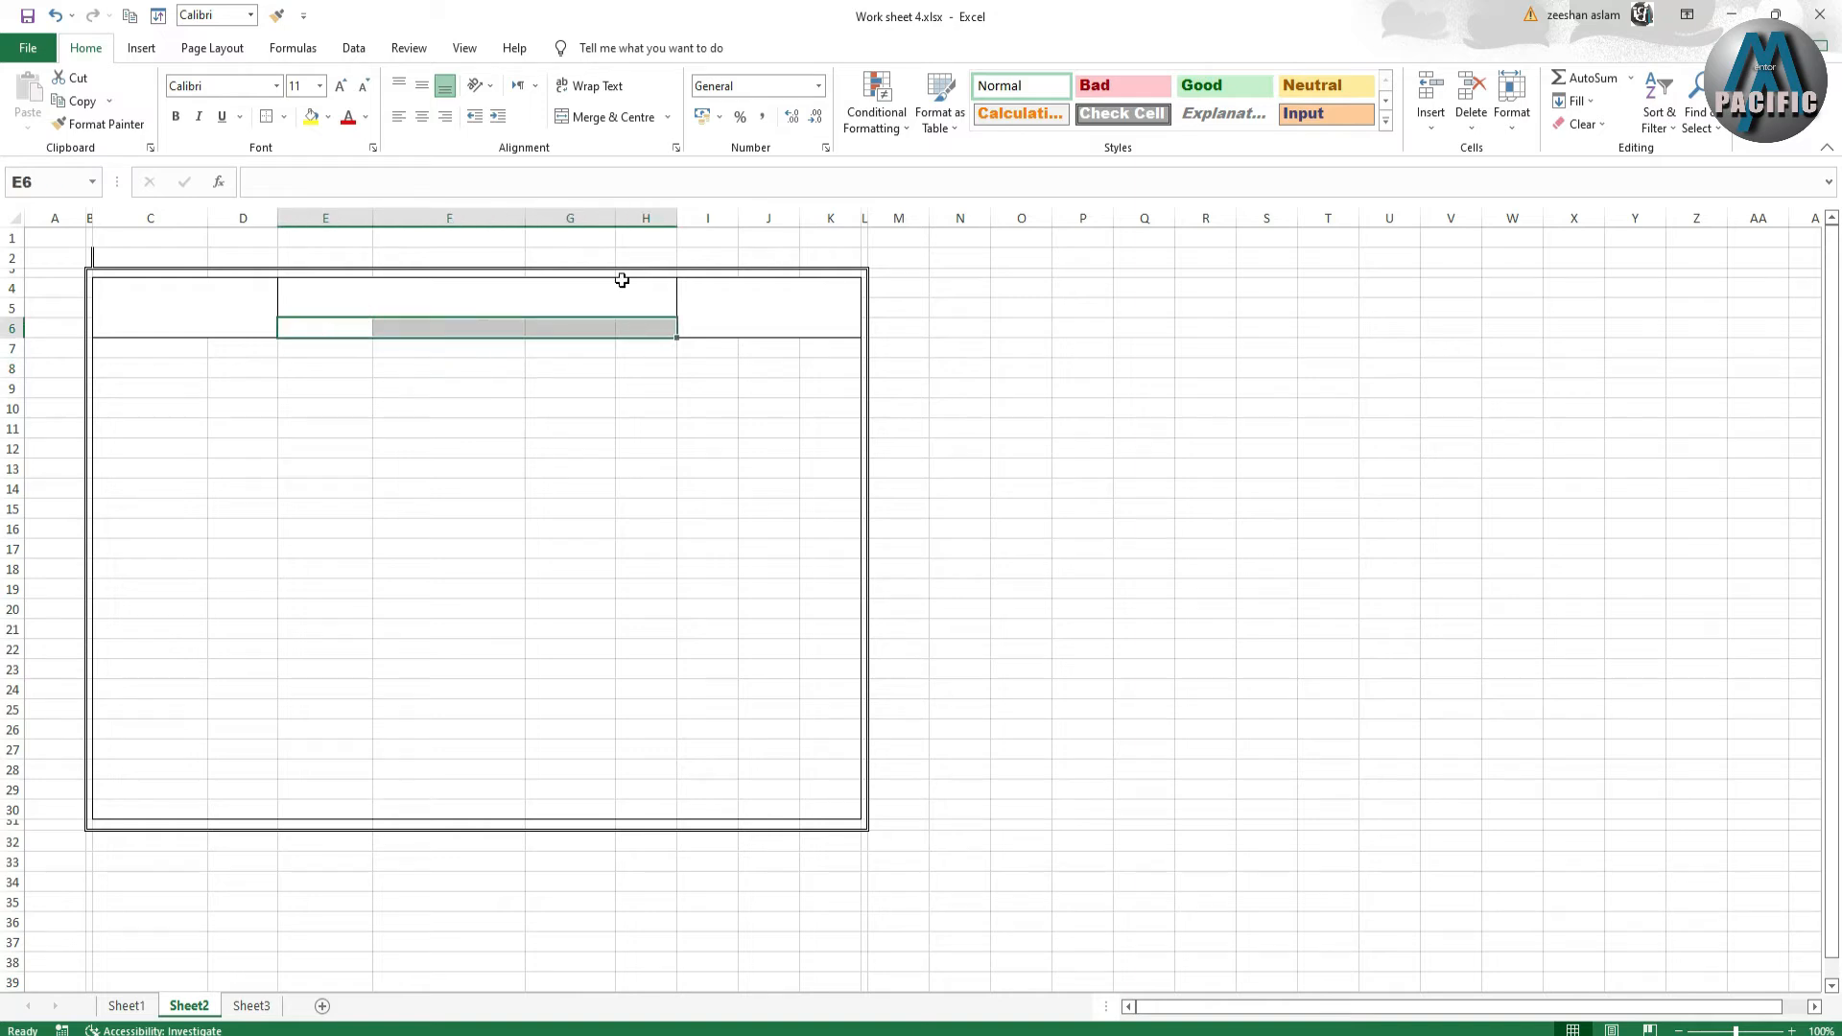
left_click(602, 117)
left_click(457, 288)
left_click(347, 429)
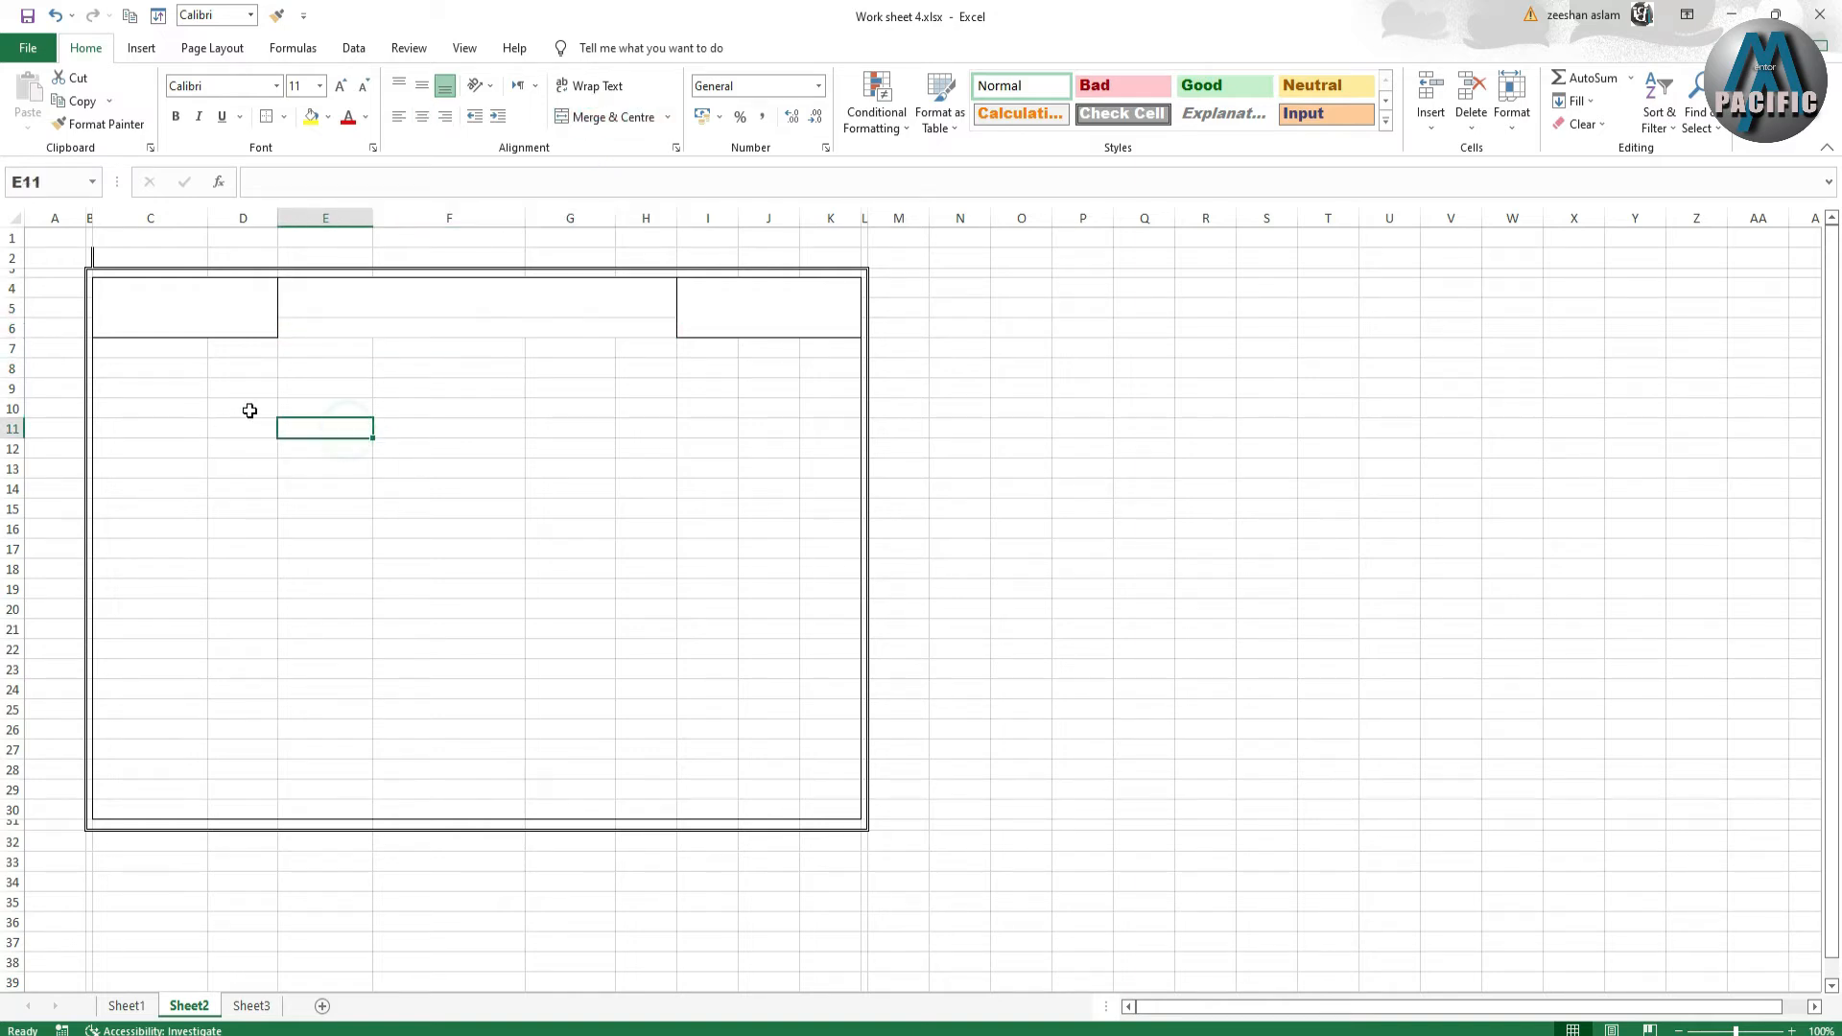
- Merge the cells in D7:E11 across, row by row, with Merge Across
left_click_drag(162, 351, 316, 423)
left_click(259, 403)
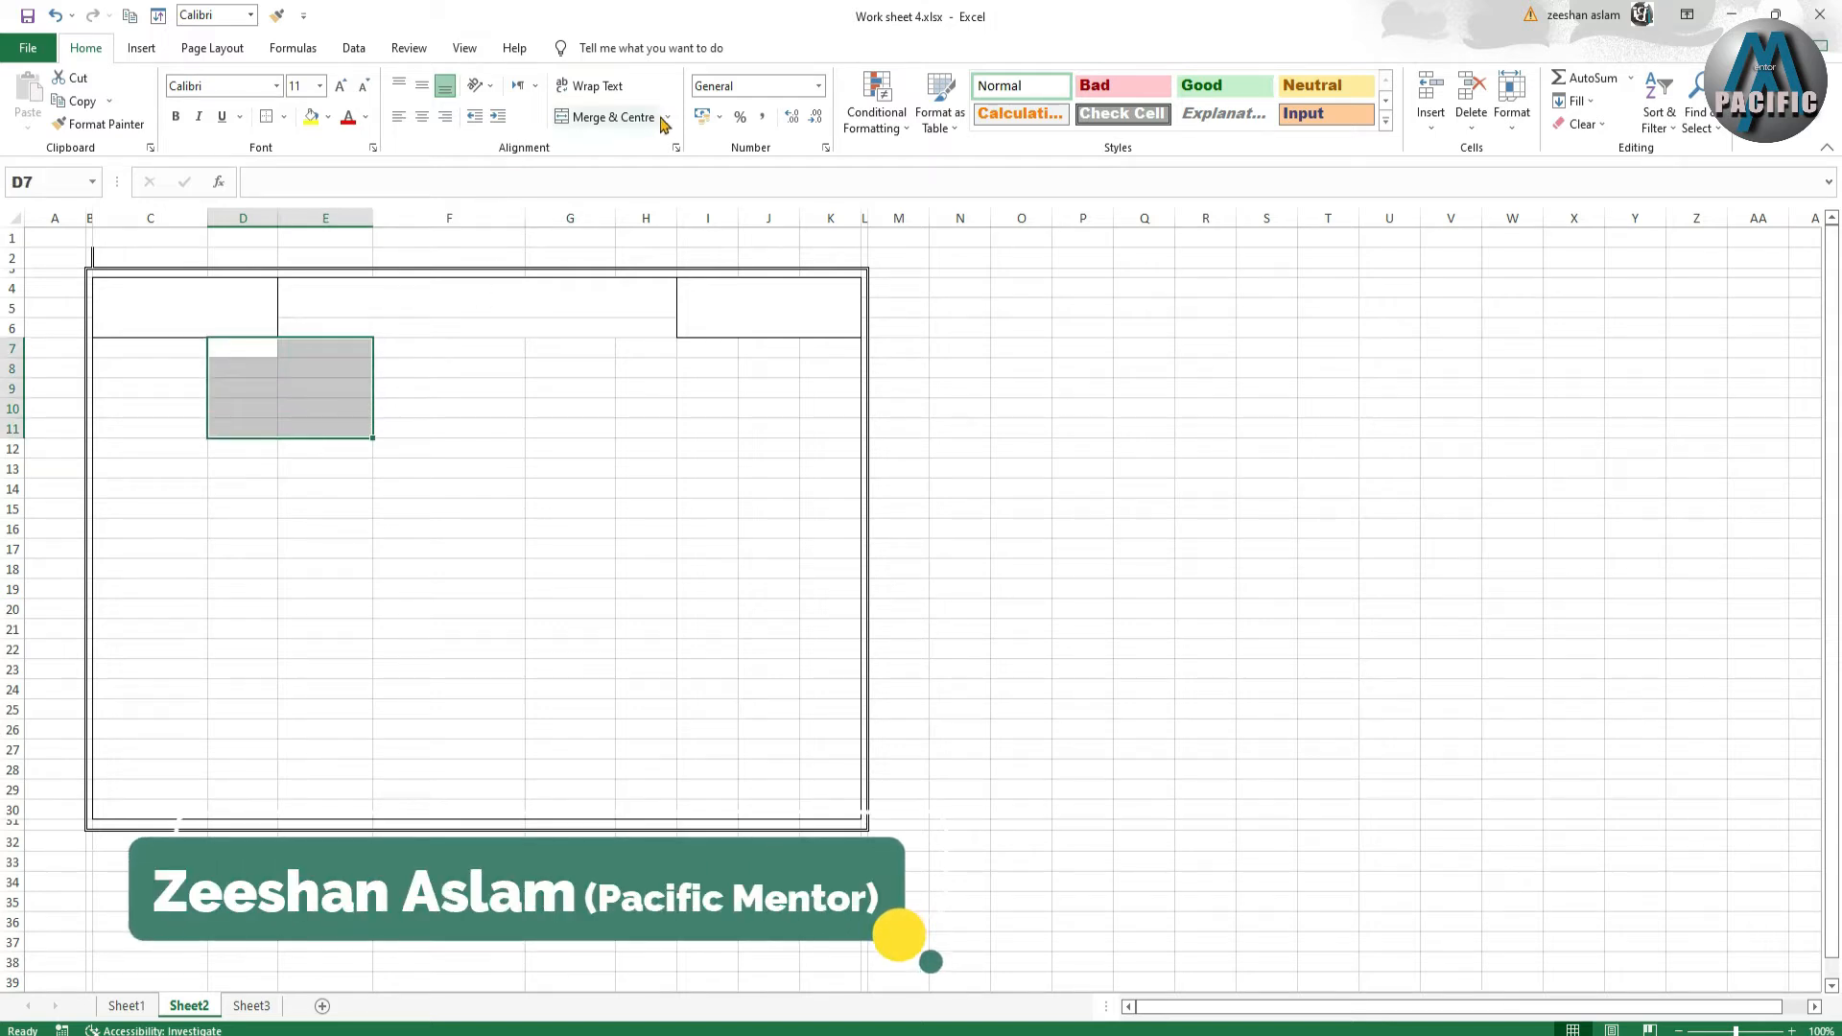
left_click(667, 117)
left_click(635, 170)
left_click(641, 446)
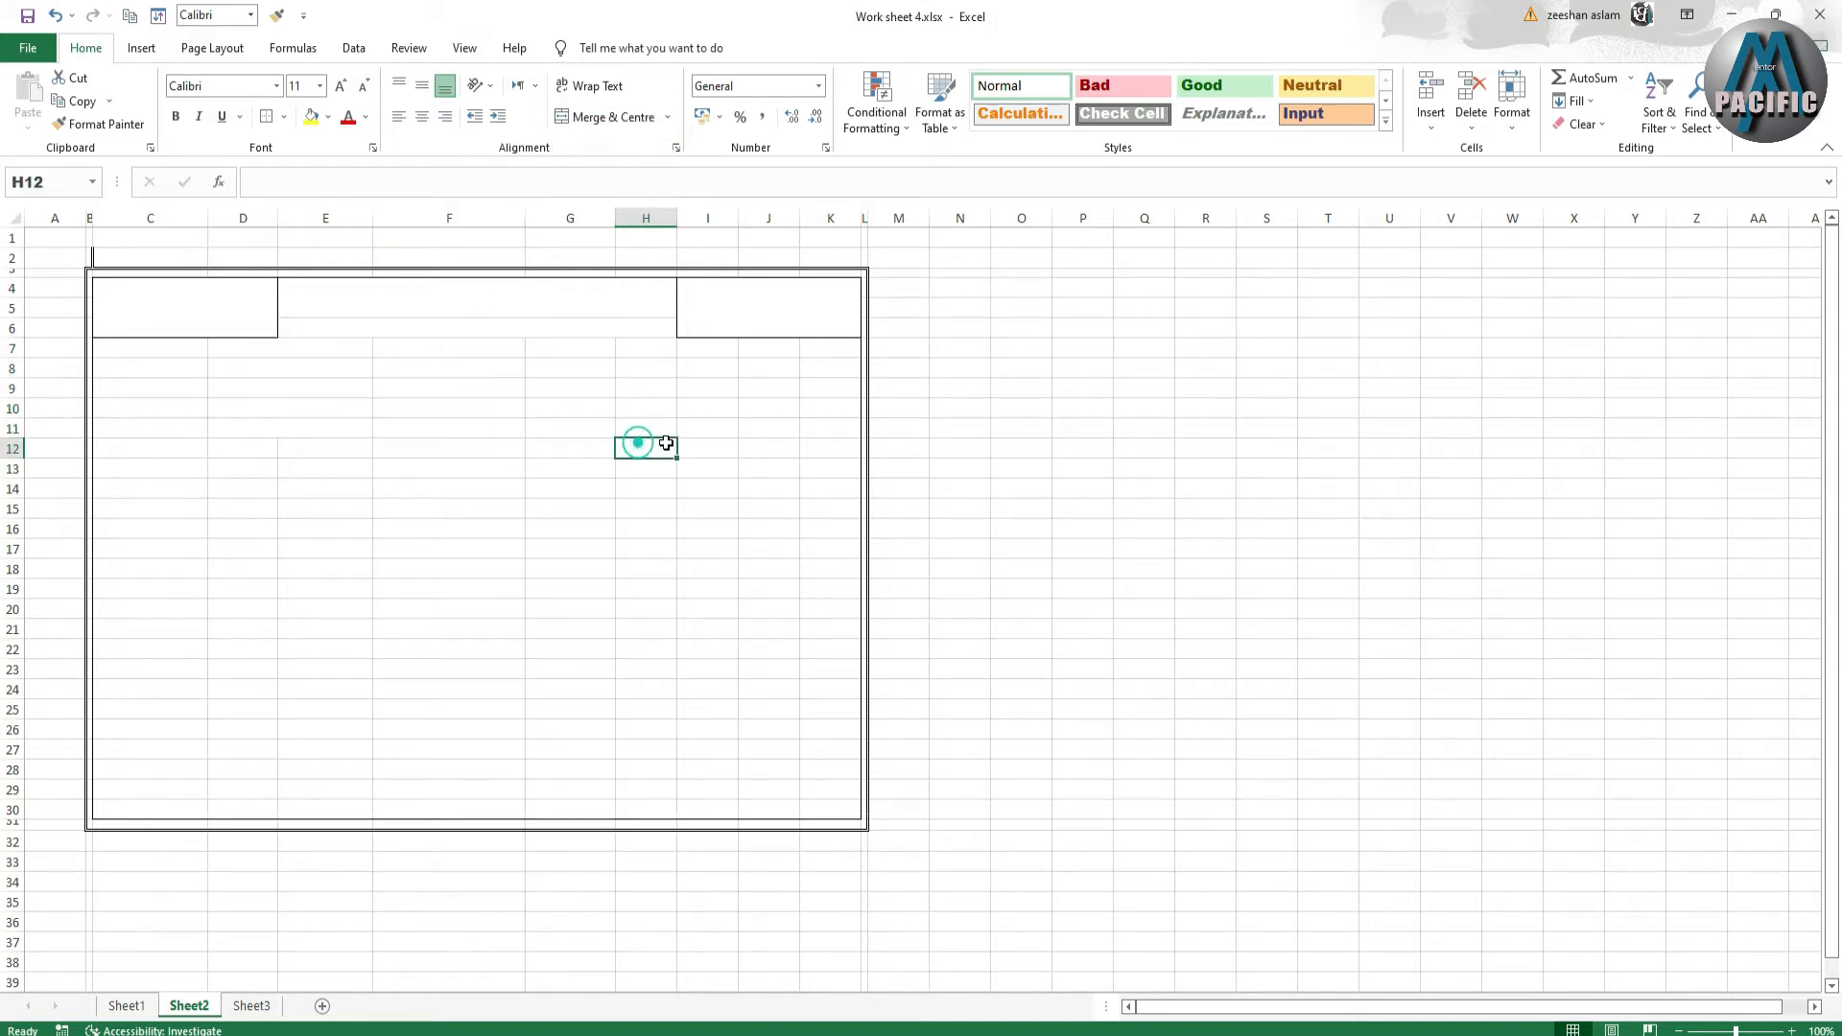
- Merge the cells in I7:K10 across, row by row, with Merge Across
left_click_drag(695, 353, 825, 406)
left_click(666, 117)
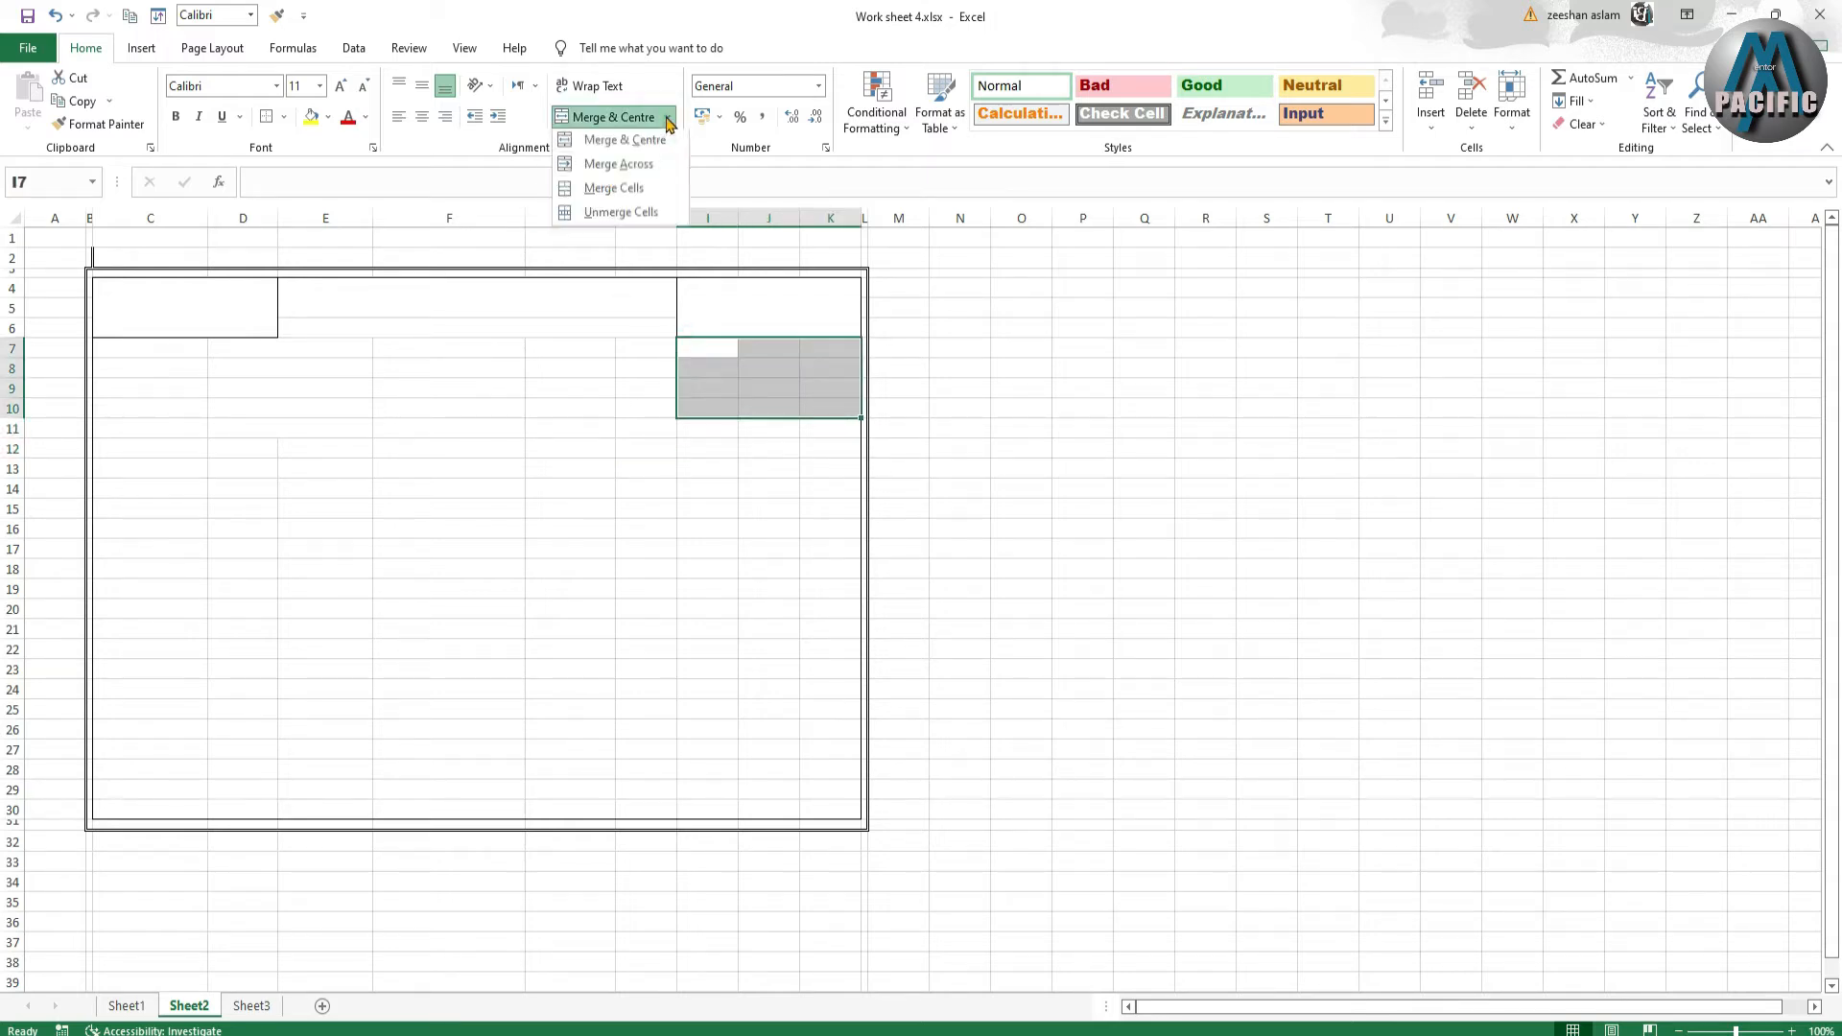
left_click(620, 164)
left_click(408, 374)
- Apply all borders to the details block C7:E11
left_click_drag(192, 350, 247, 424)
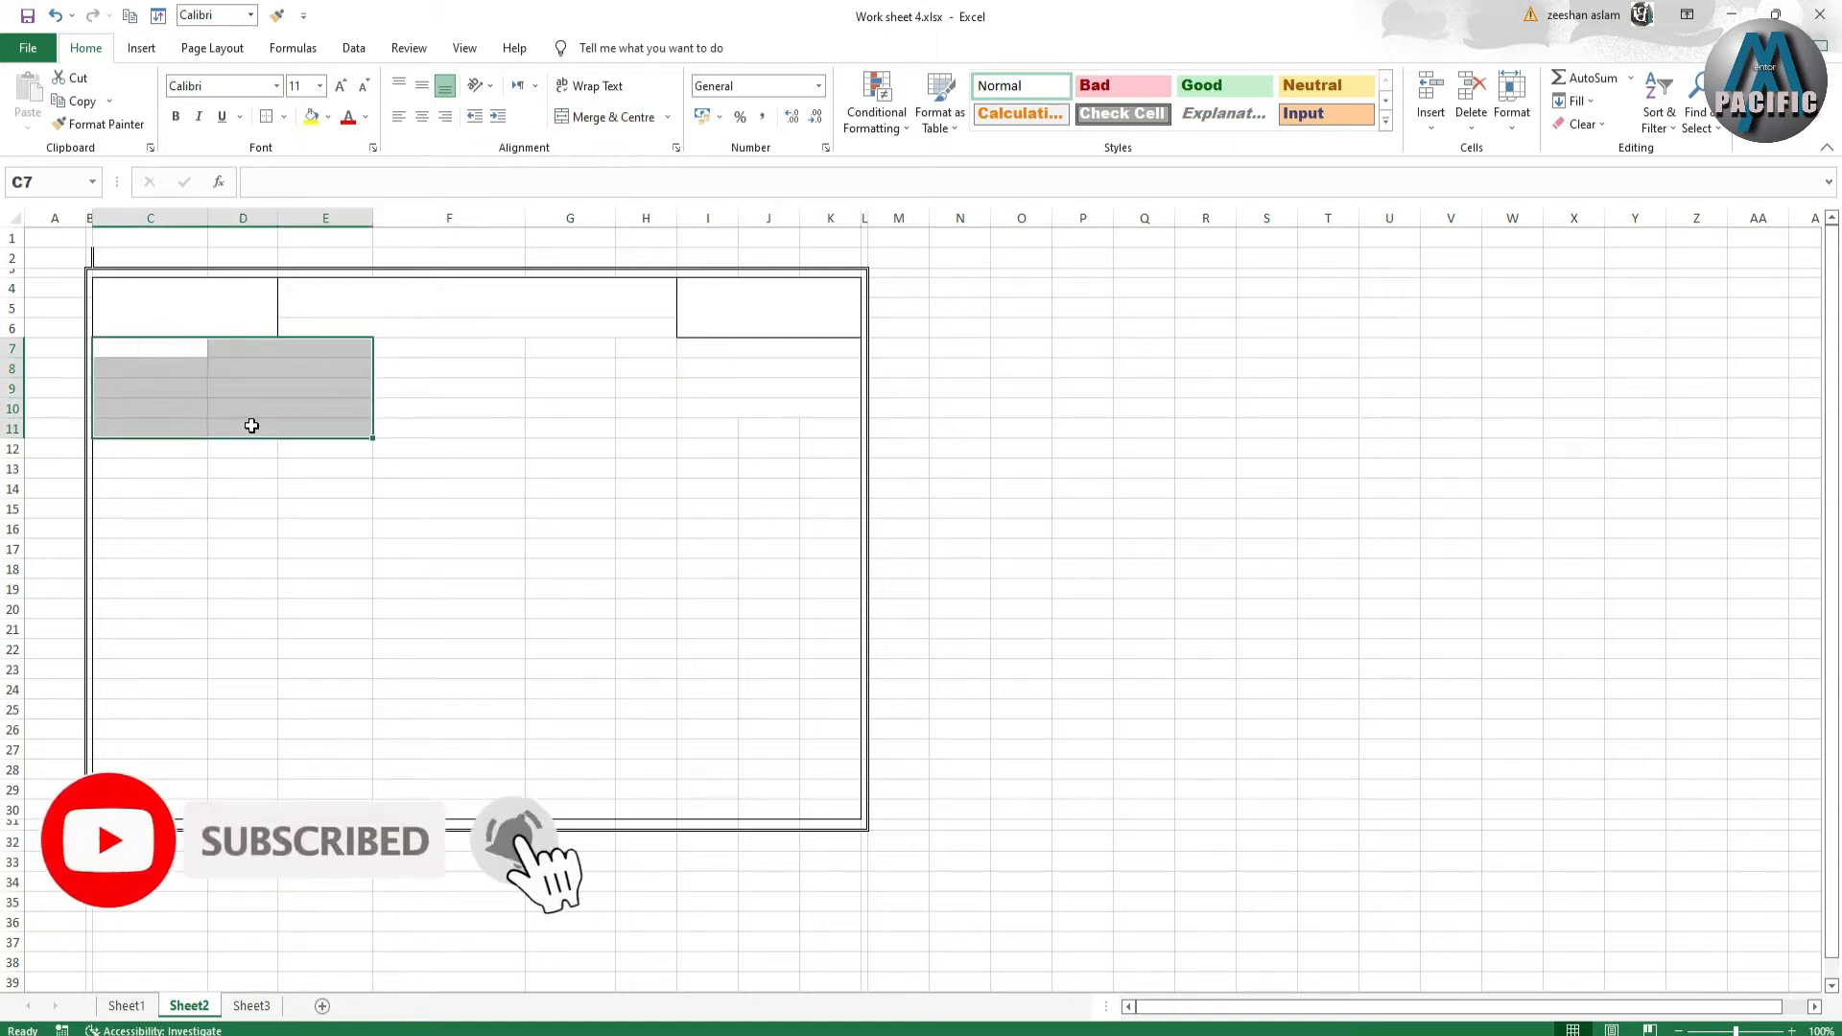
left_click(287, 119)
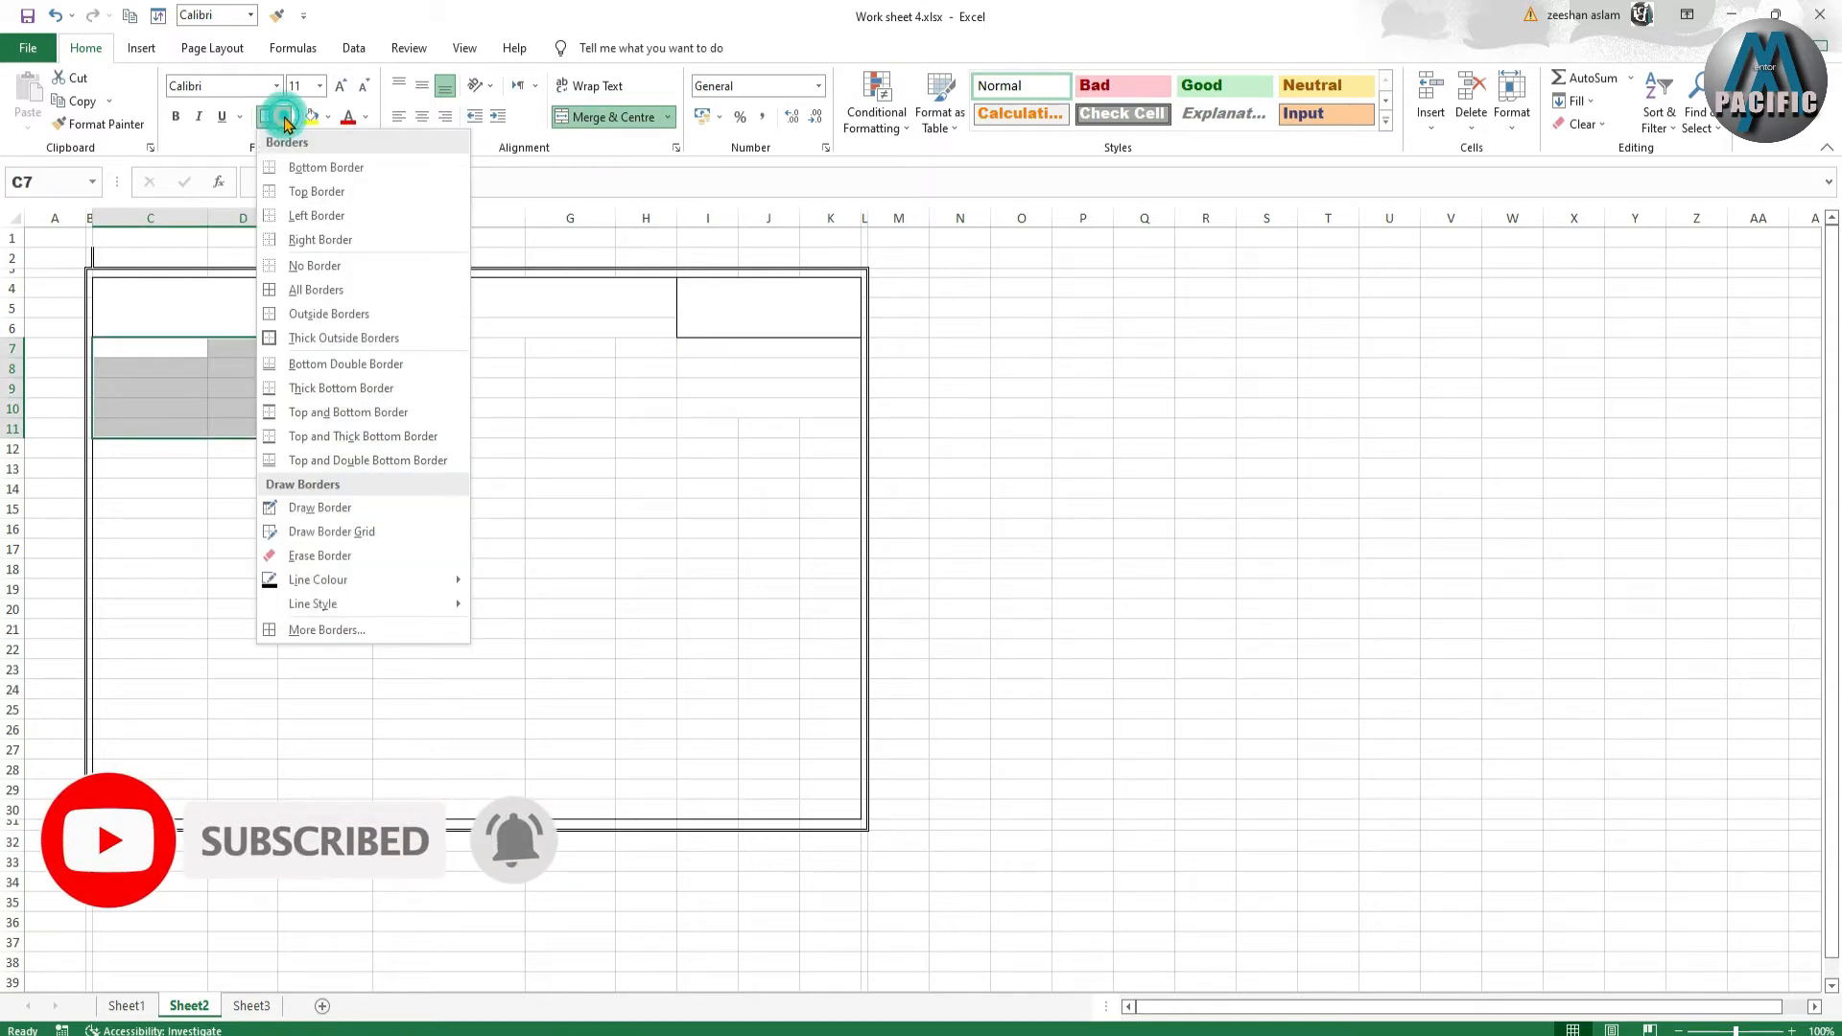
left_click(305, 288)
left_click(311, 431)
left_click(412, 526)
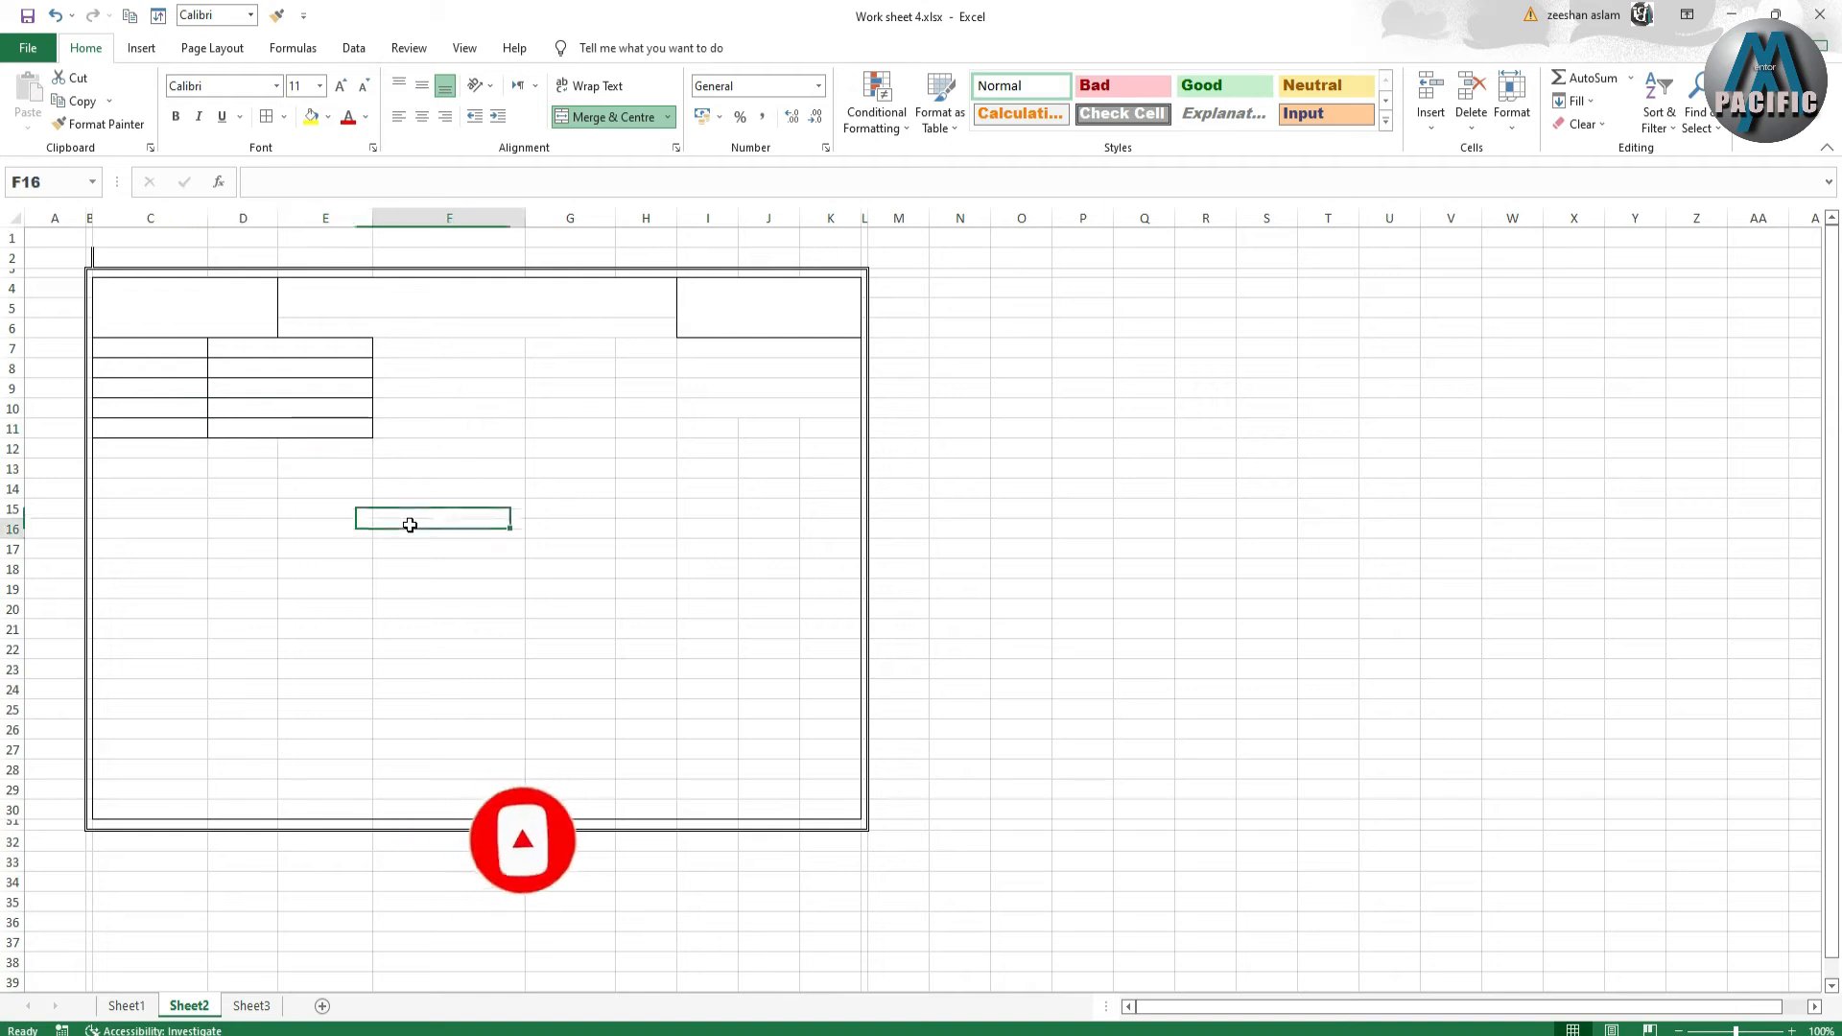
- Merge the cells in G7:H10 across, row by row, with Merge Across
left_click_drag(644, 356, 744, 399)
left_click(610, 431)
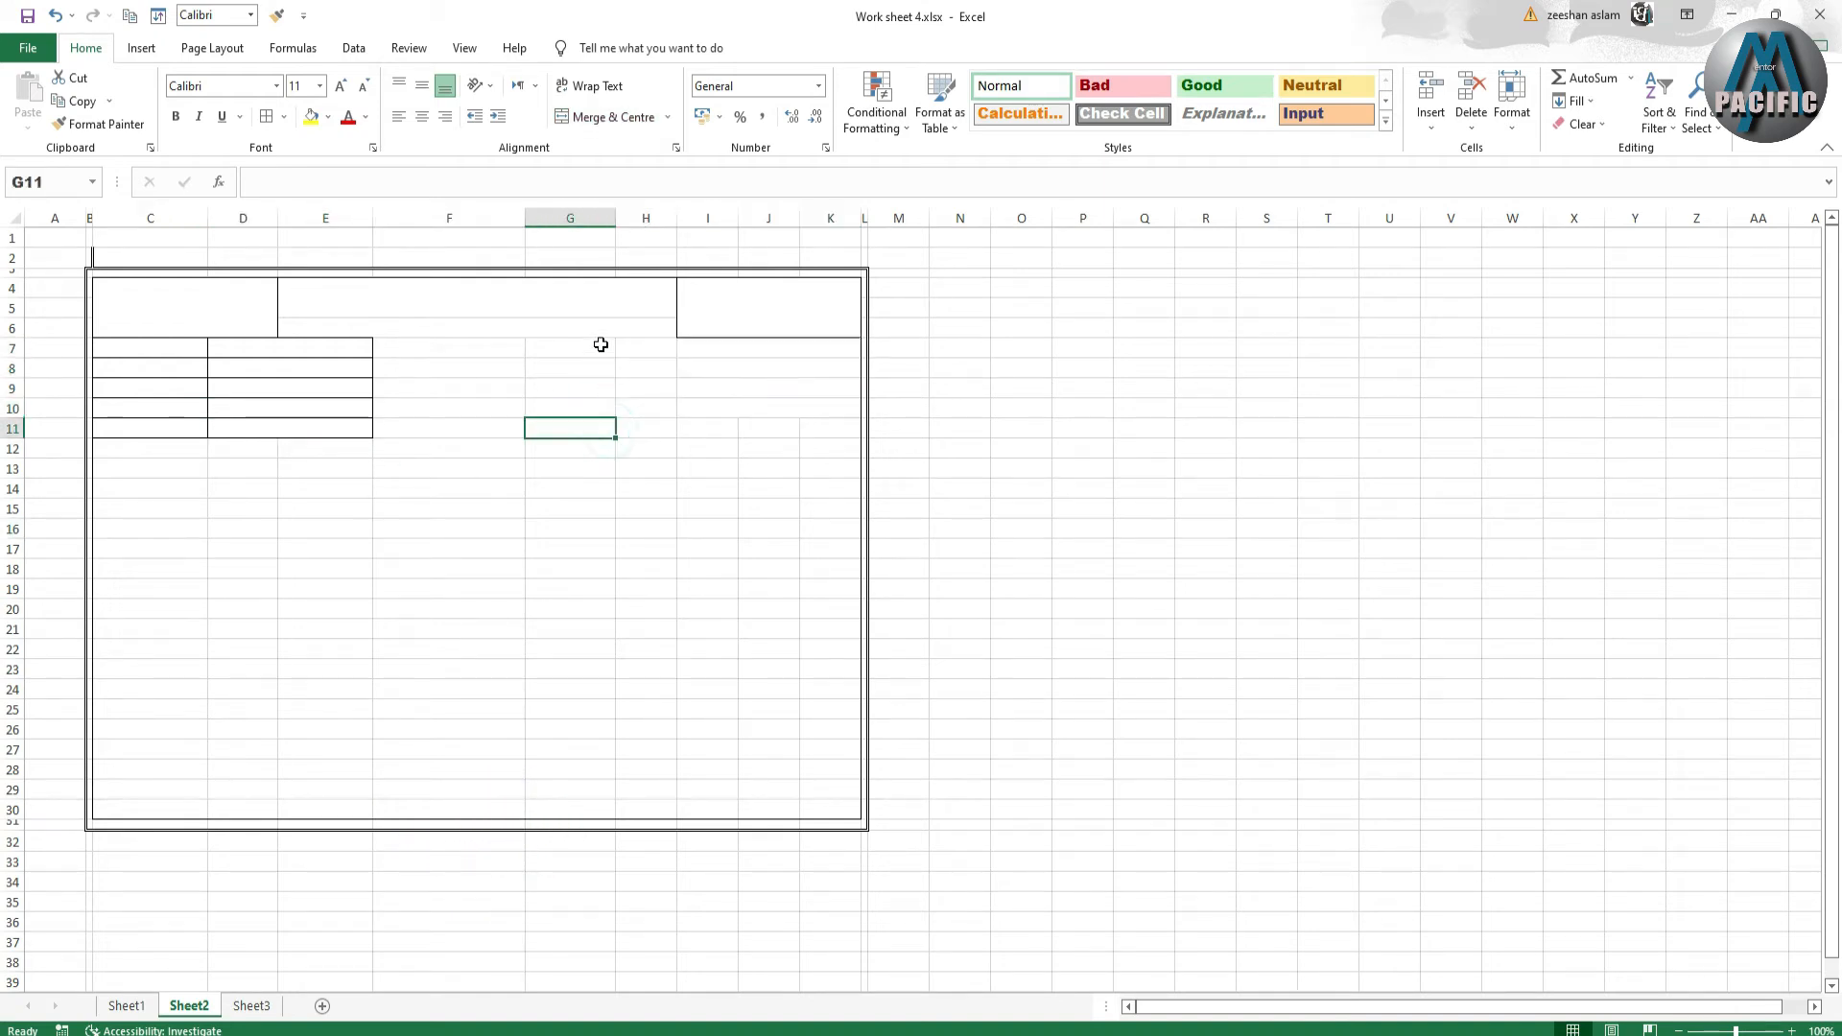
left_click_drag(601, 344, 635, 405)
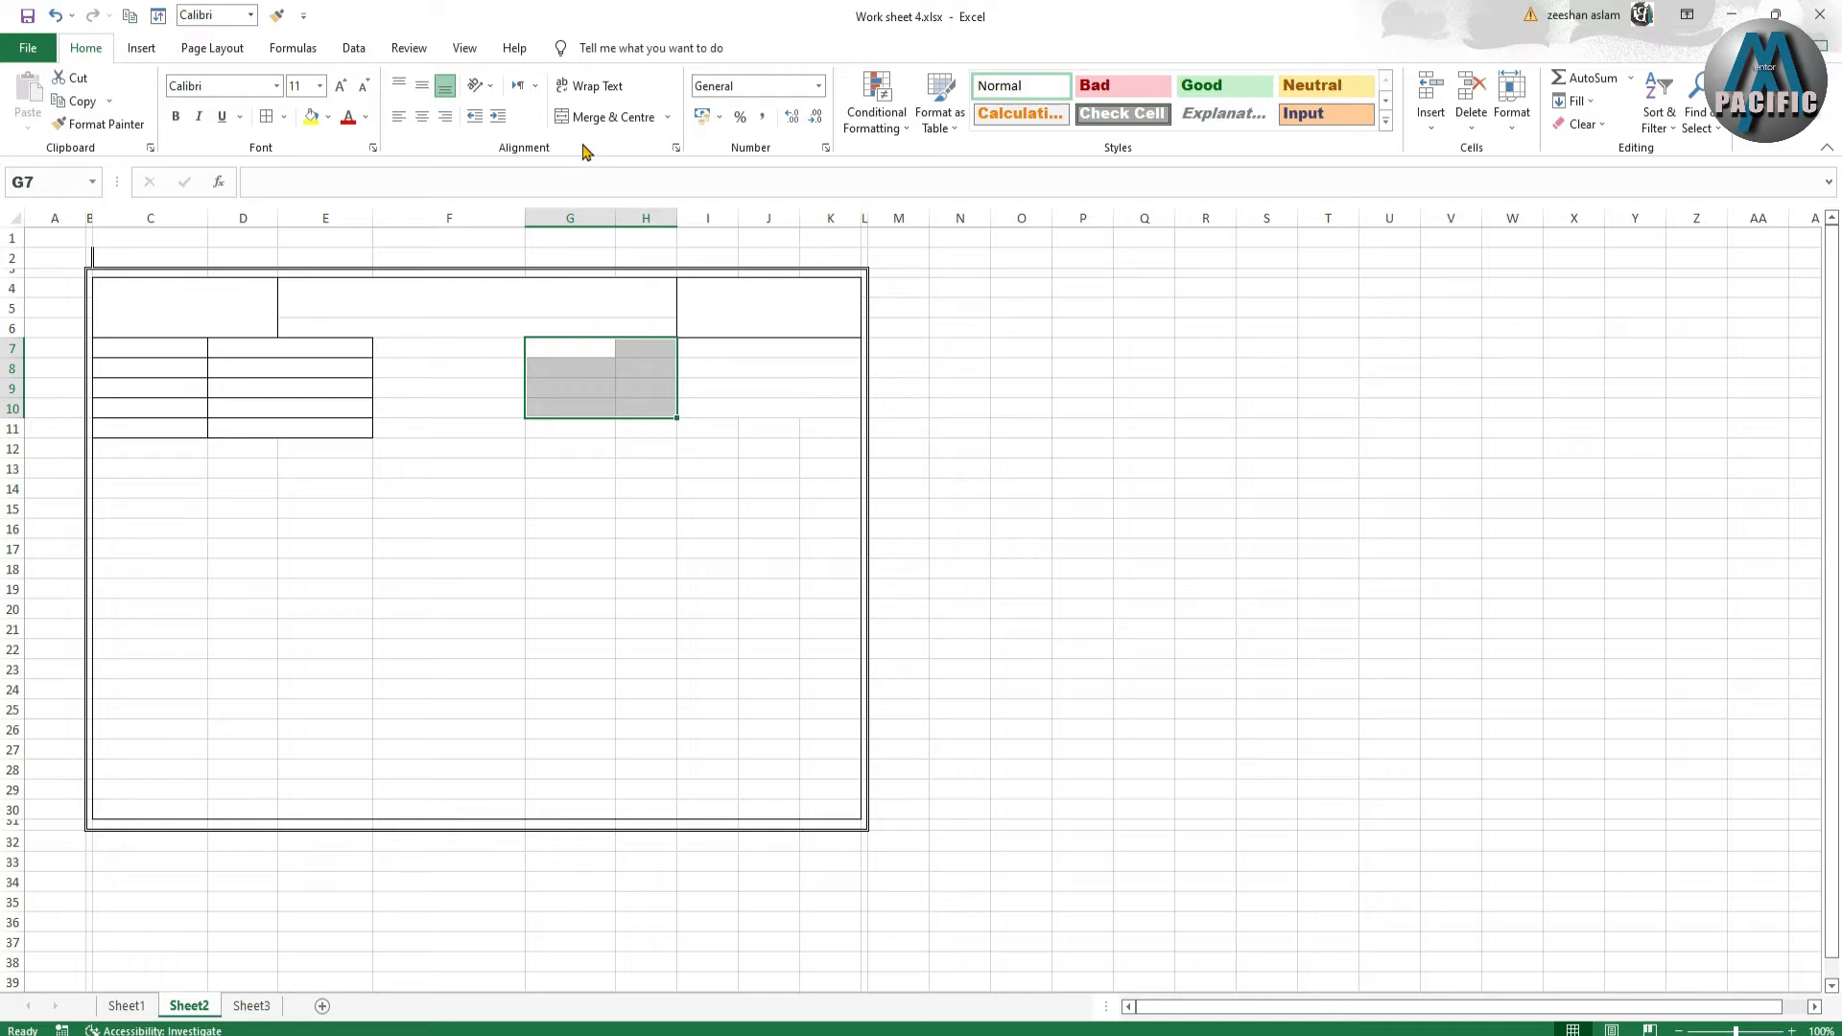
left_click(667, 118)
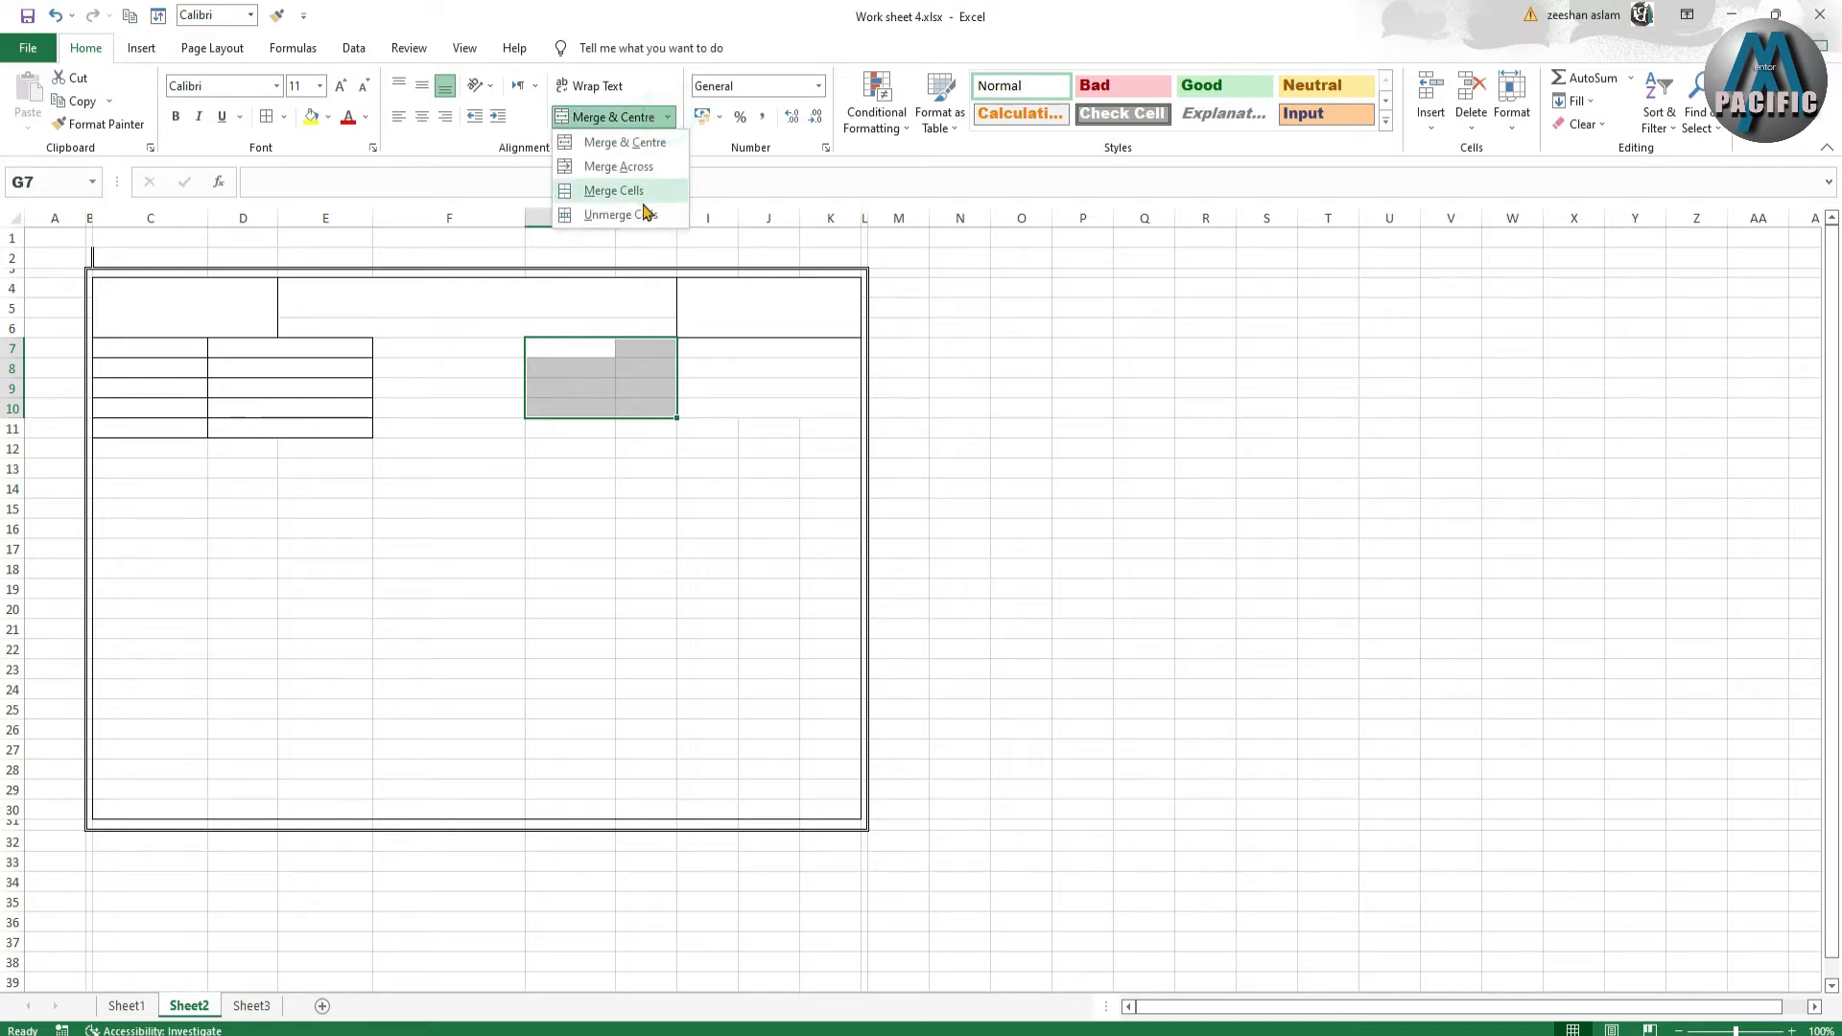
left_click(624, 173)
left_click(630, 473)
- Apply all borders to the details block G7:K10
left_click_drag(604, 347, 750, 405)
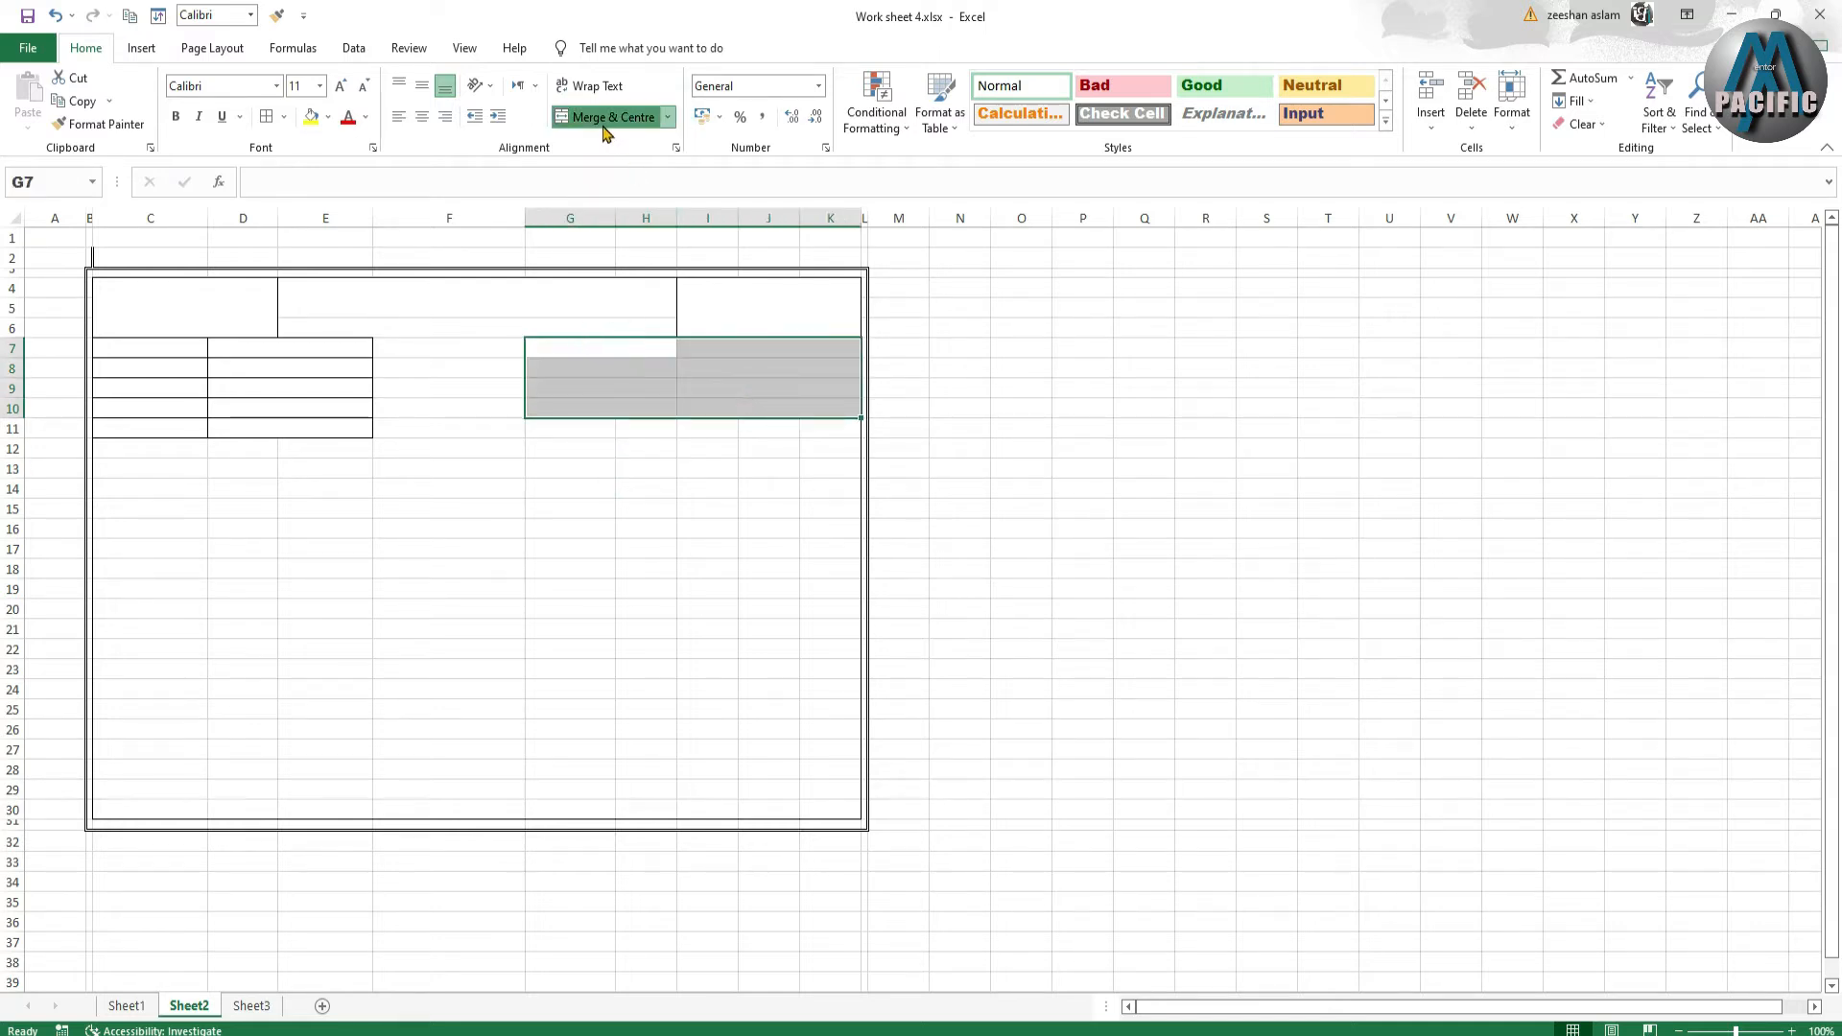
left_click(284, 117)
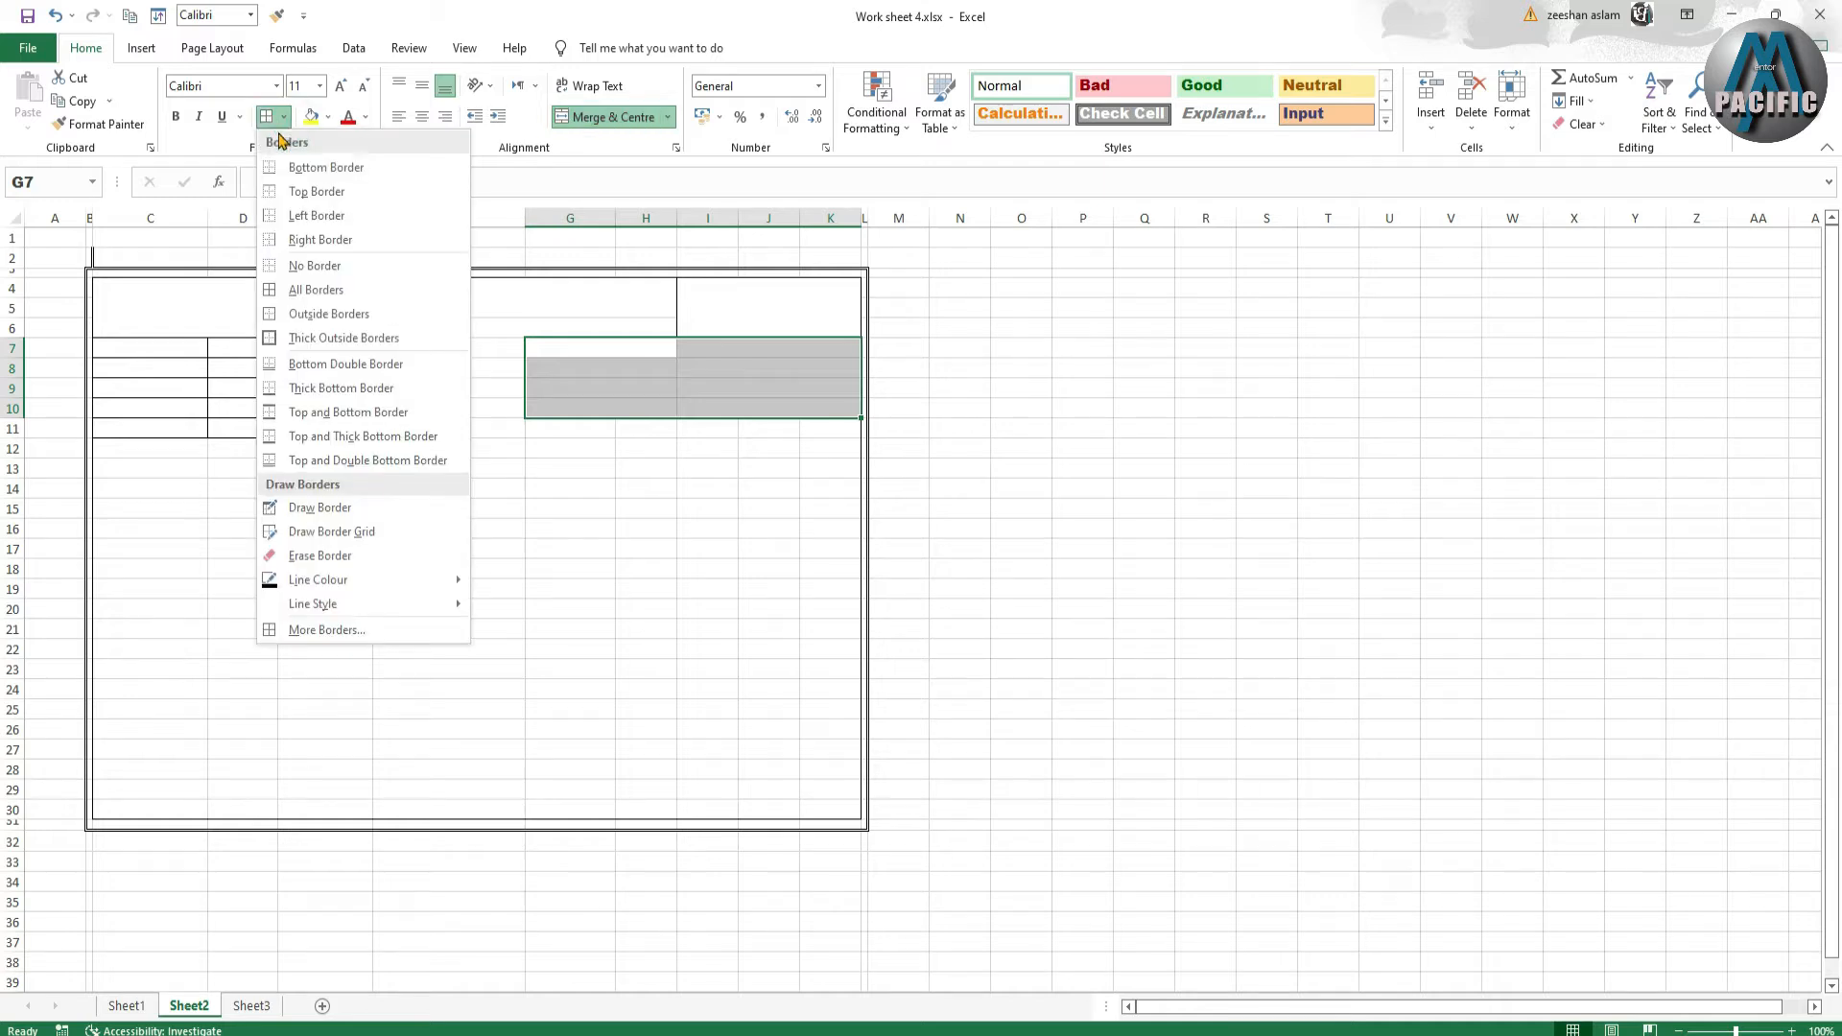
left_click(266, 117)
left_click(477, 432)
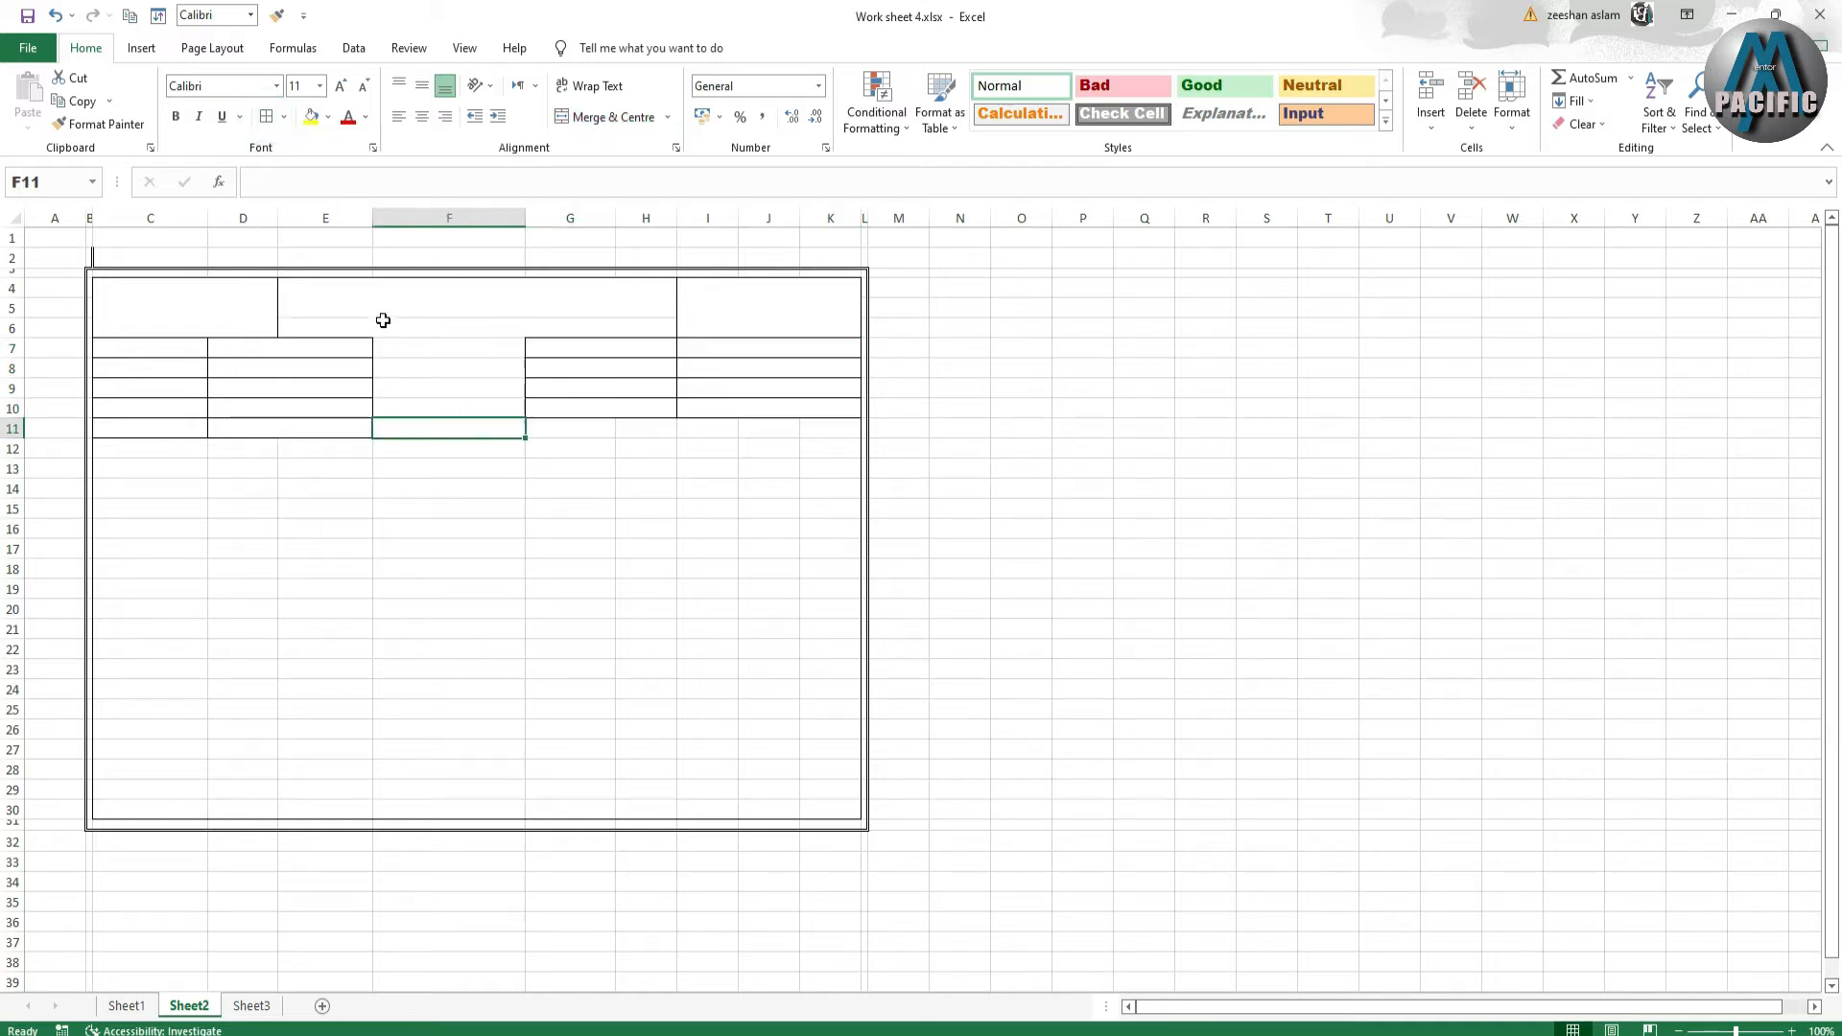
- Examine the layout of the sample salary slip on Sheet1, and return to Sheet2
left_click(410, 302)
left_click(476, 470)
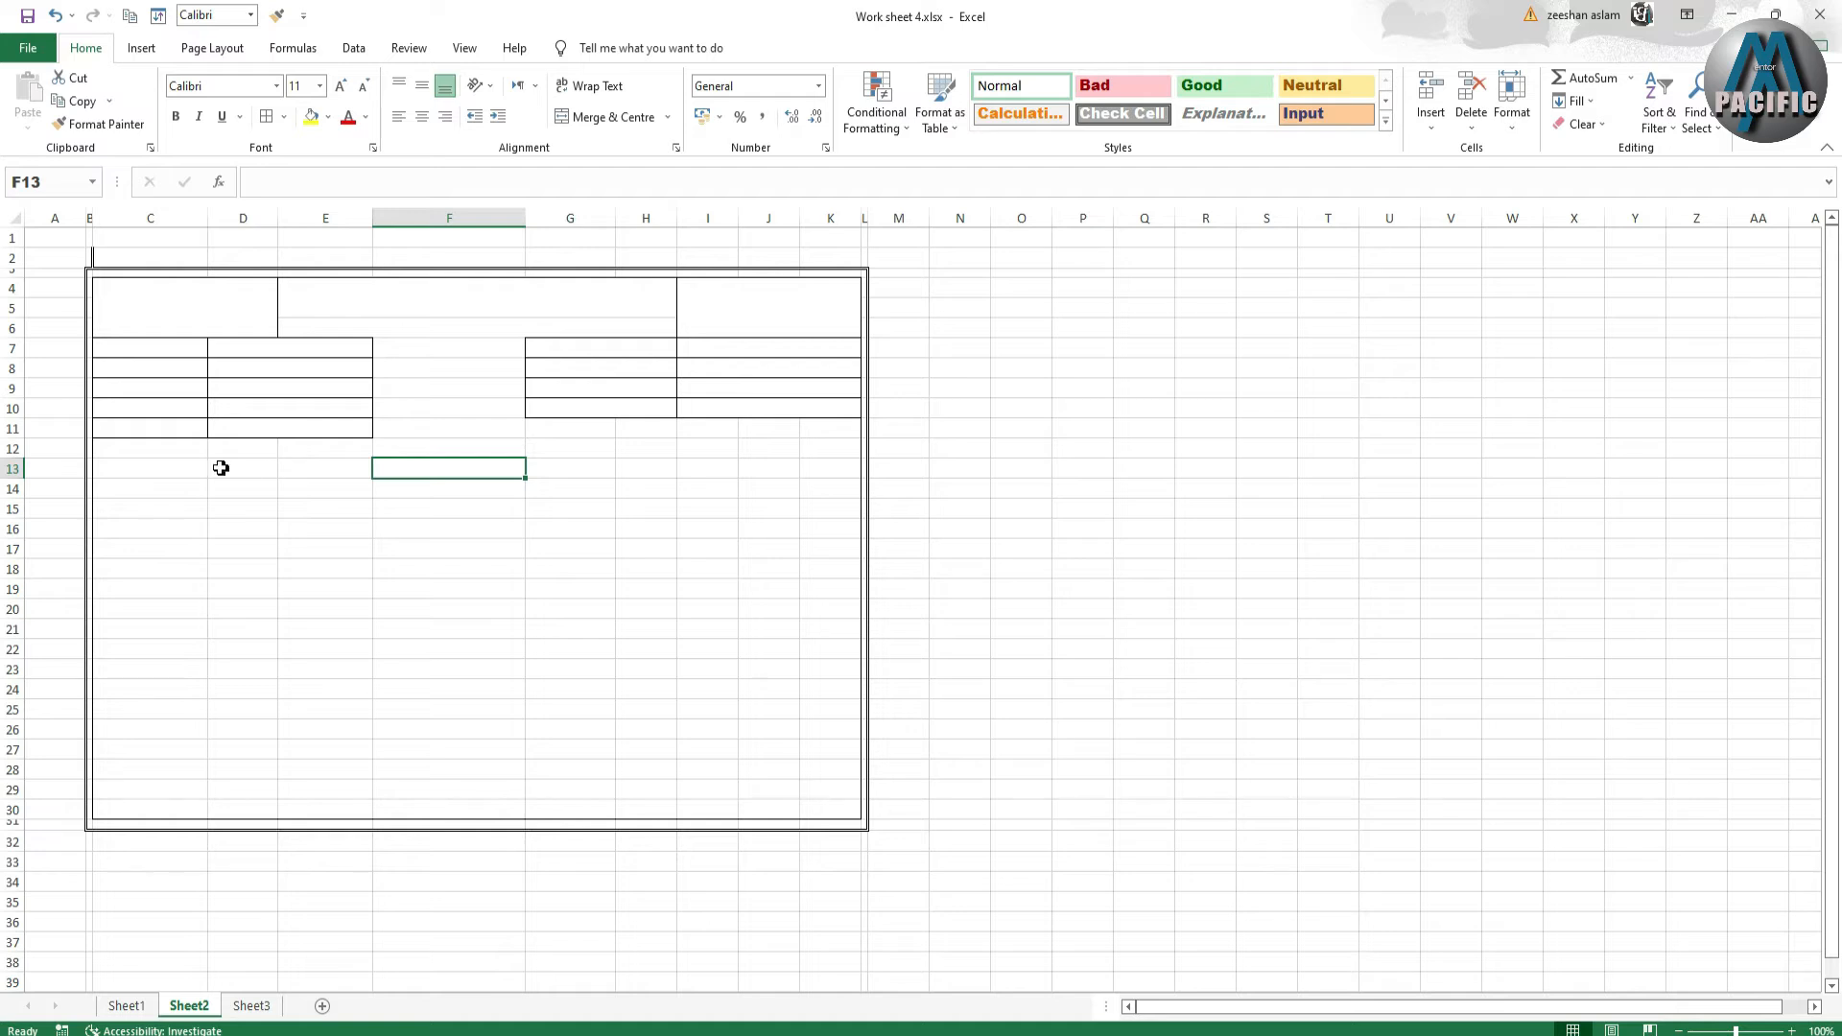
left_click_drag(255, 450, 287, 451)
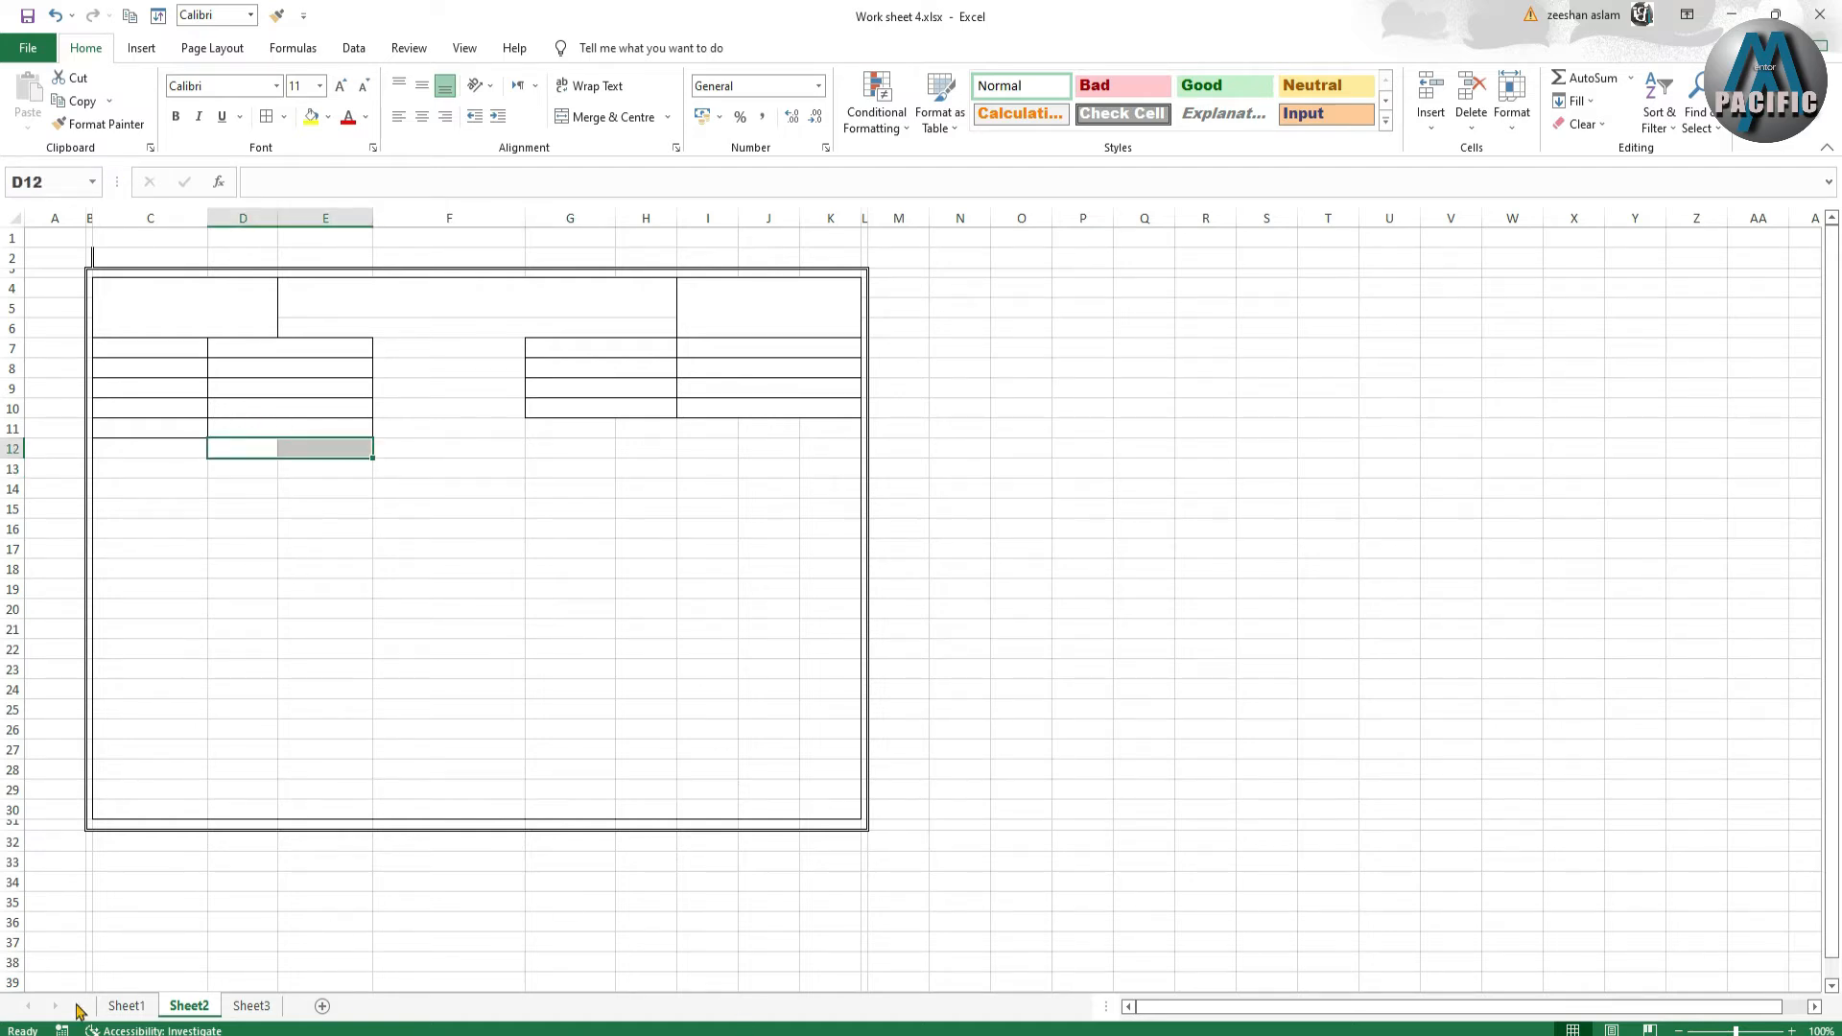
left_click(125, 1005)
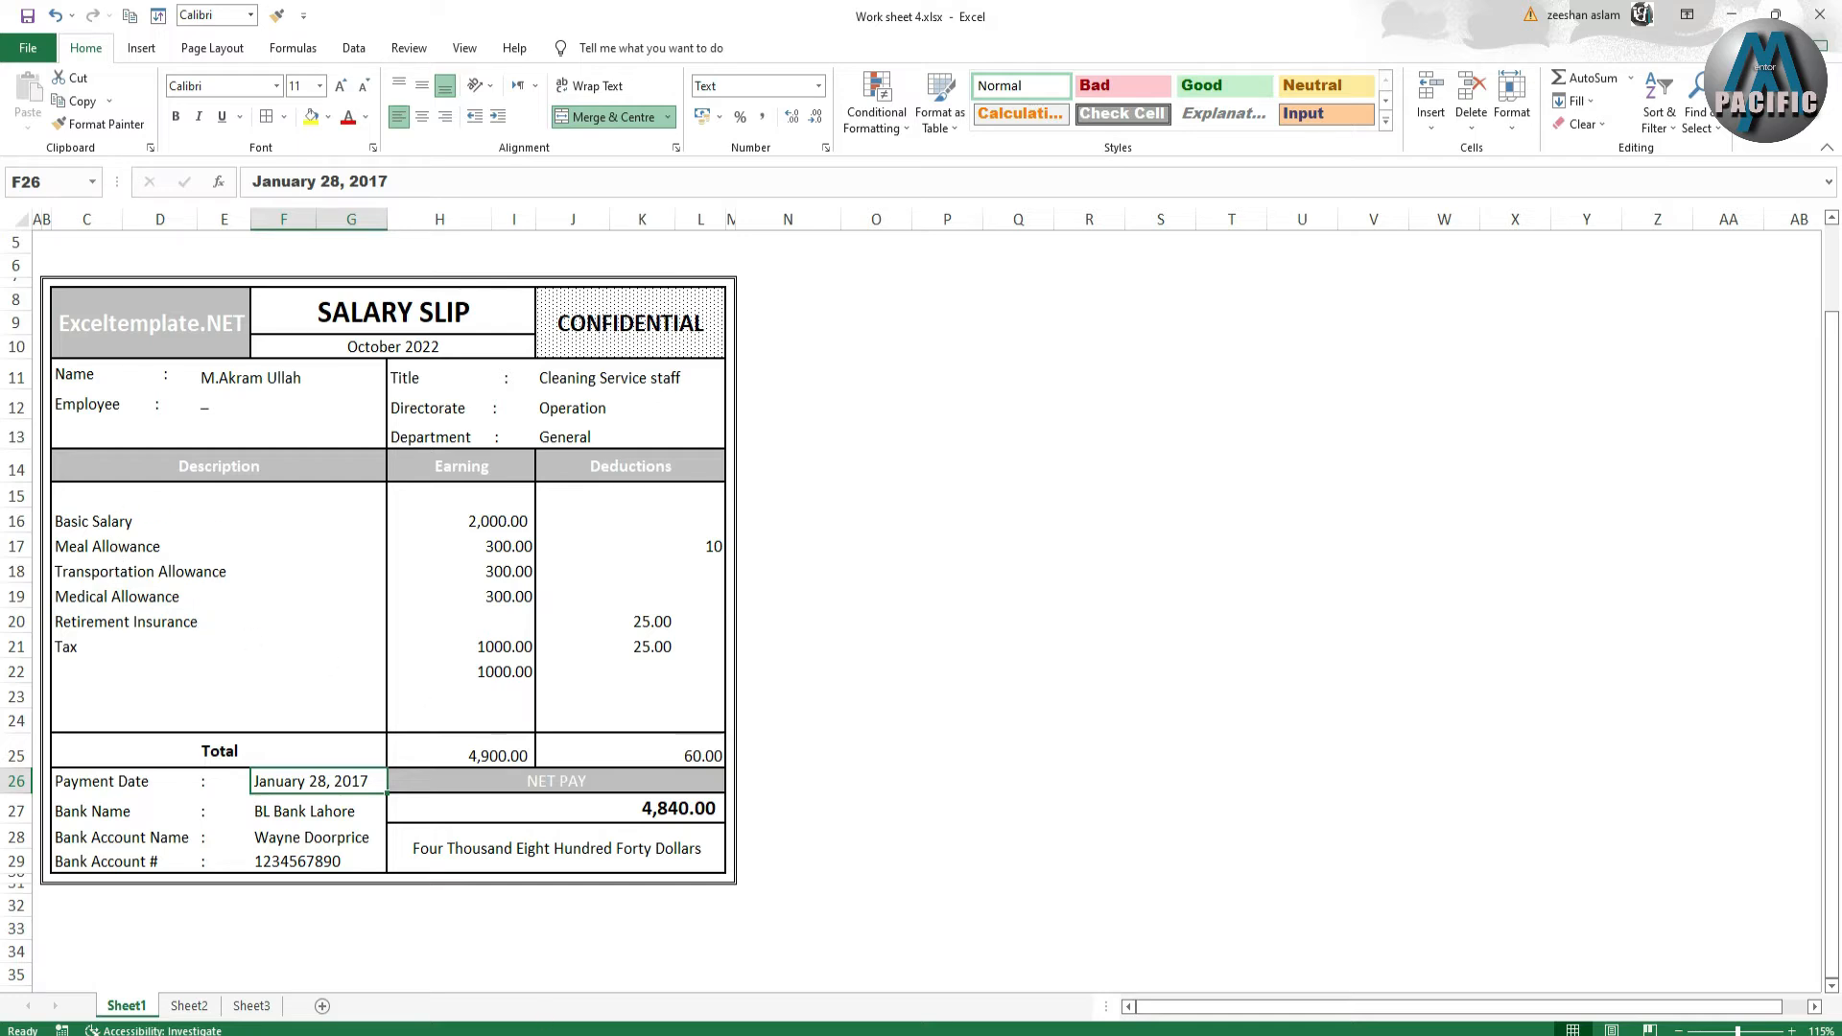
mouse_move(797, 1034)
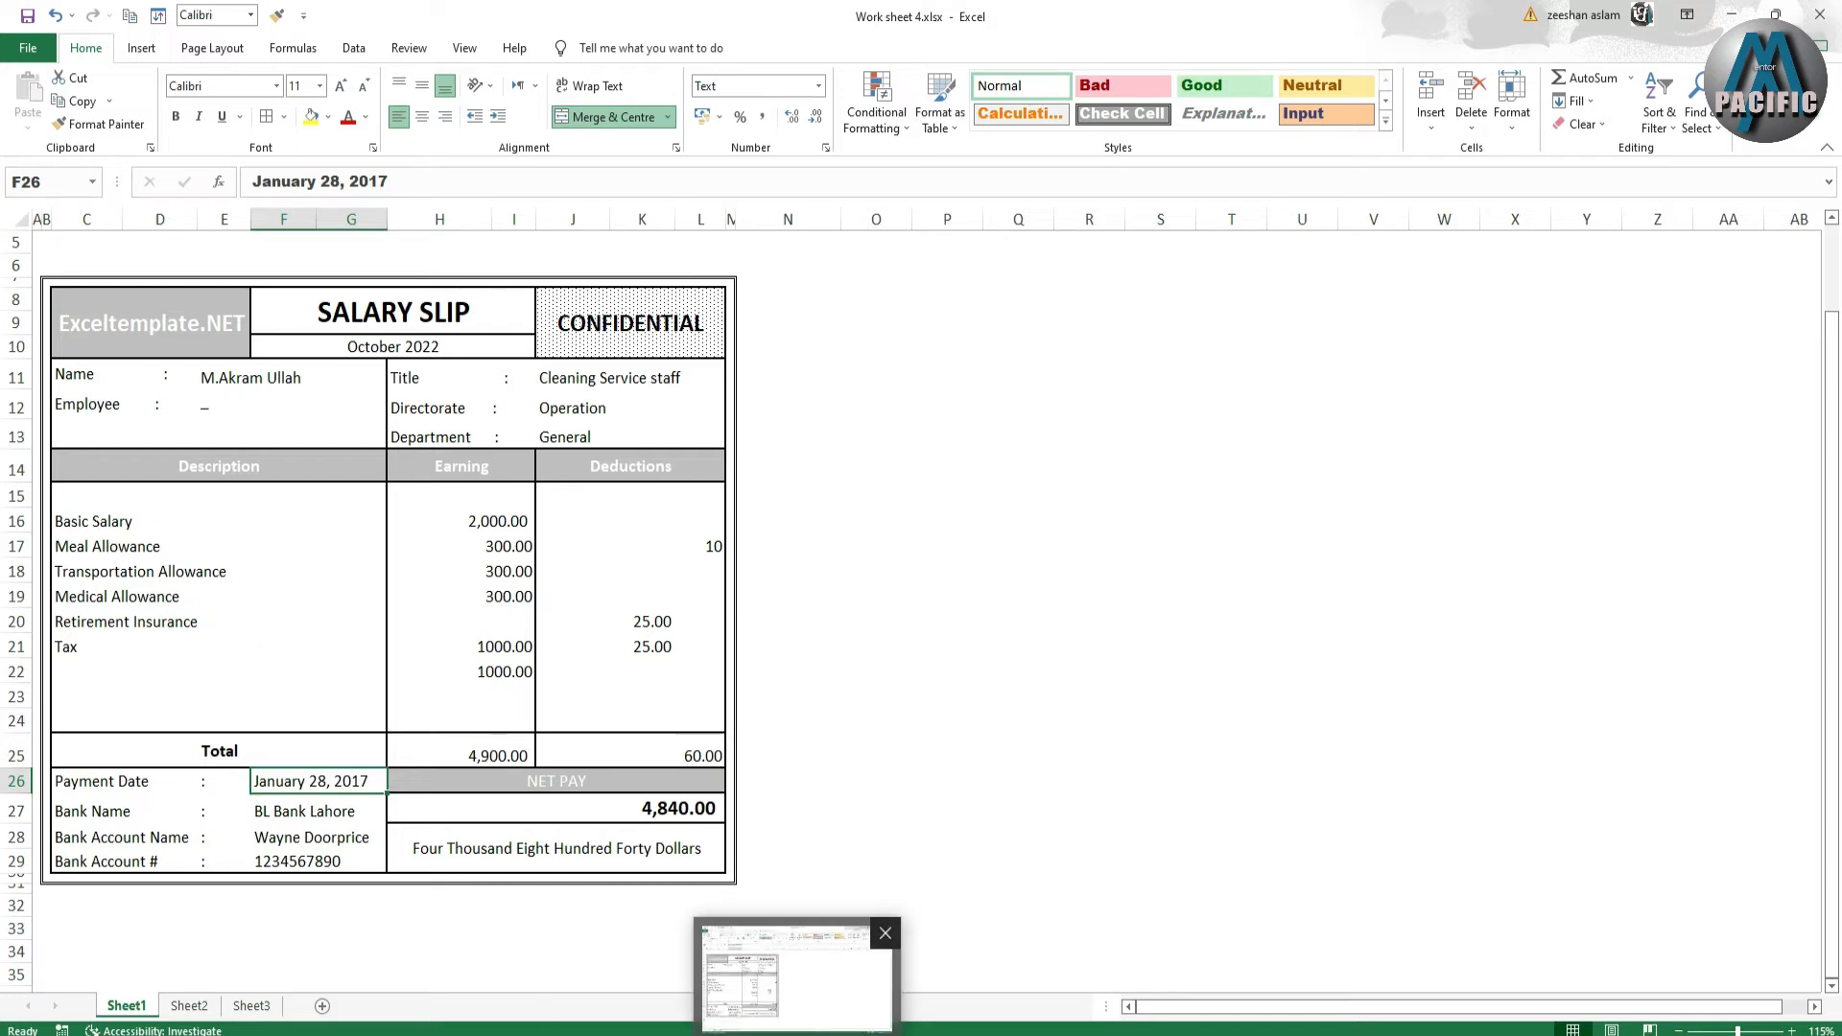
left_click(797, 1034)
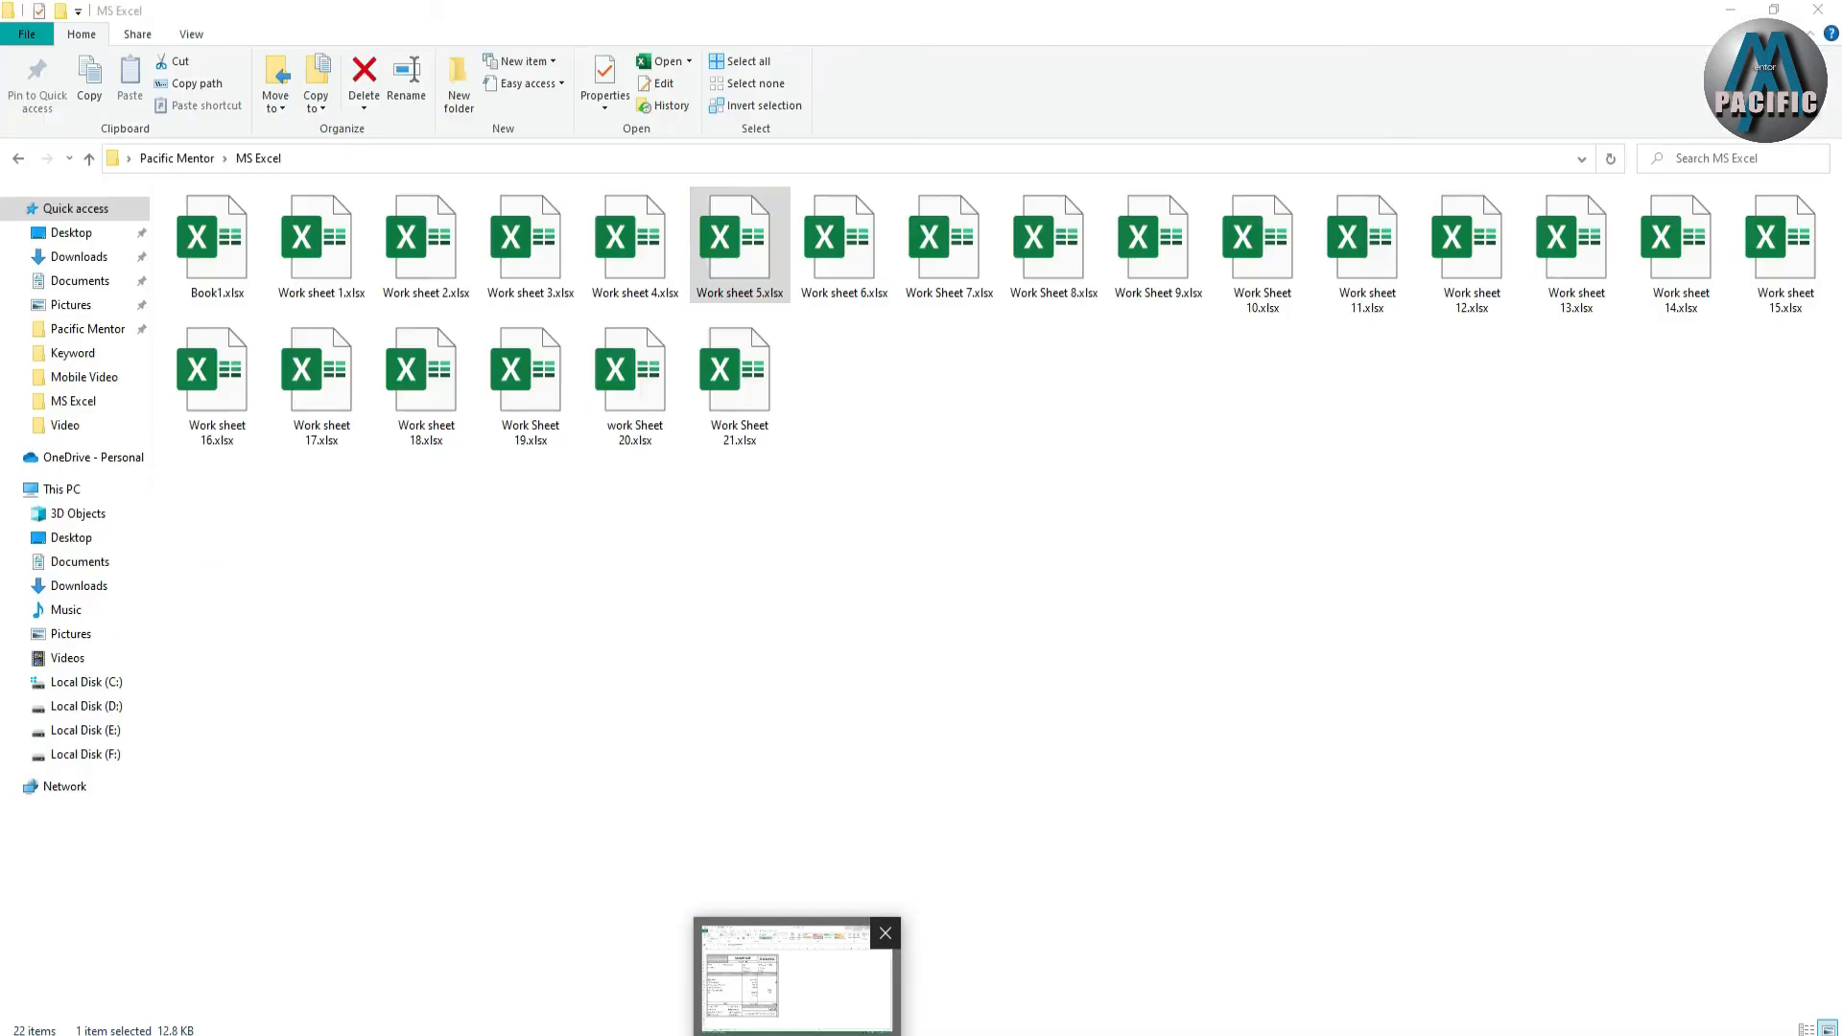
left_click(797, 1034)
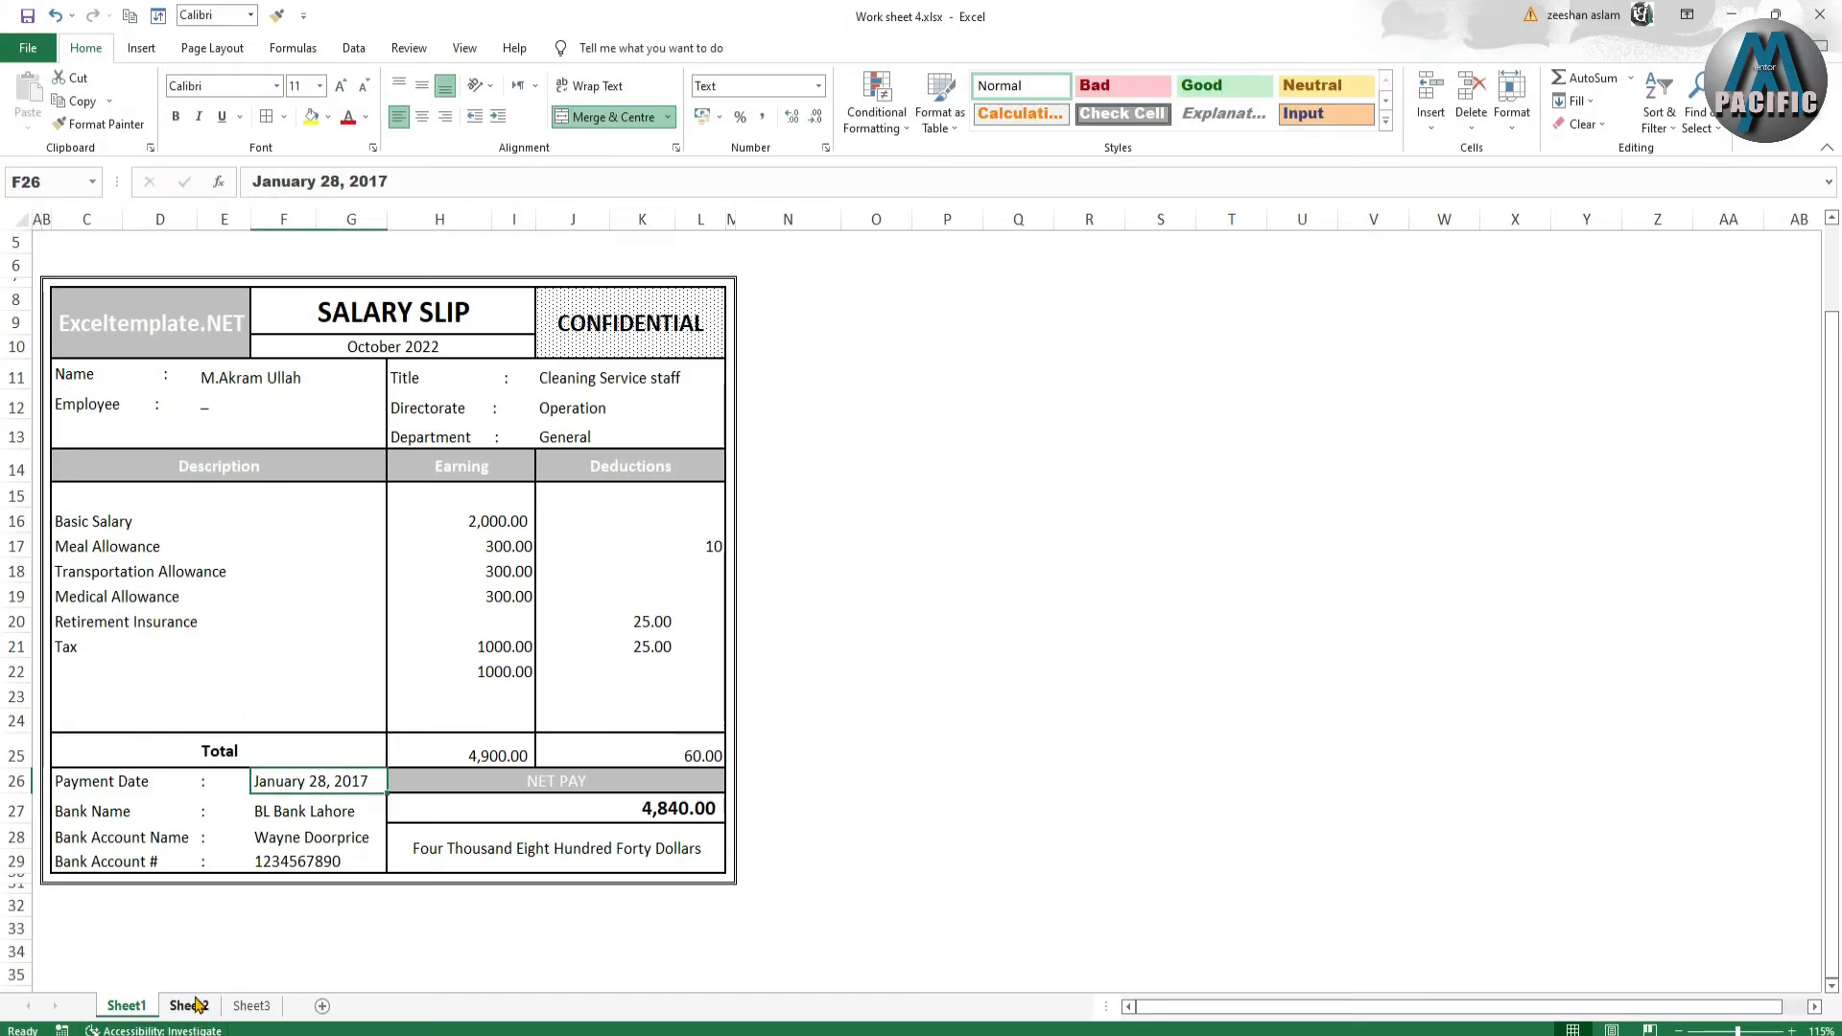
left_click(189, 1005)
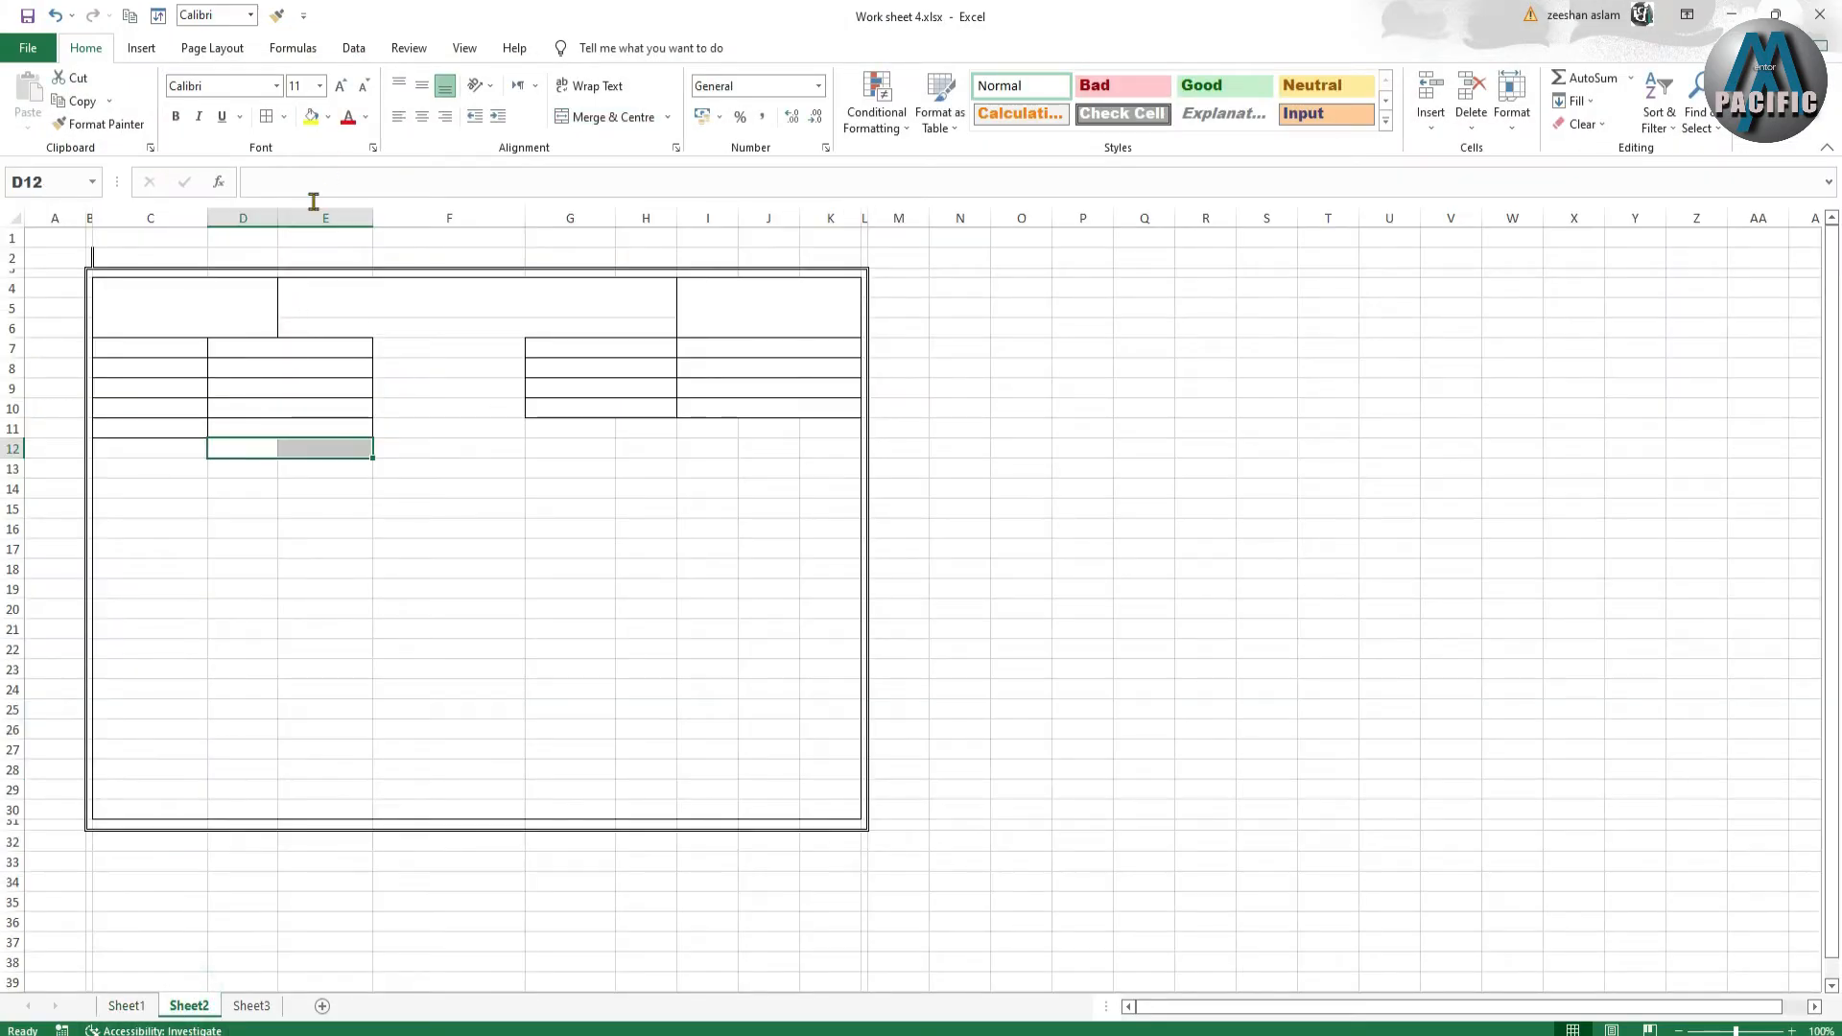
- Widen columns C, D and E of the salary slip on Sheet2
left_click_drag(278, 221, 465, 218)
left_click(559, 487)
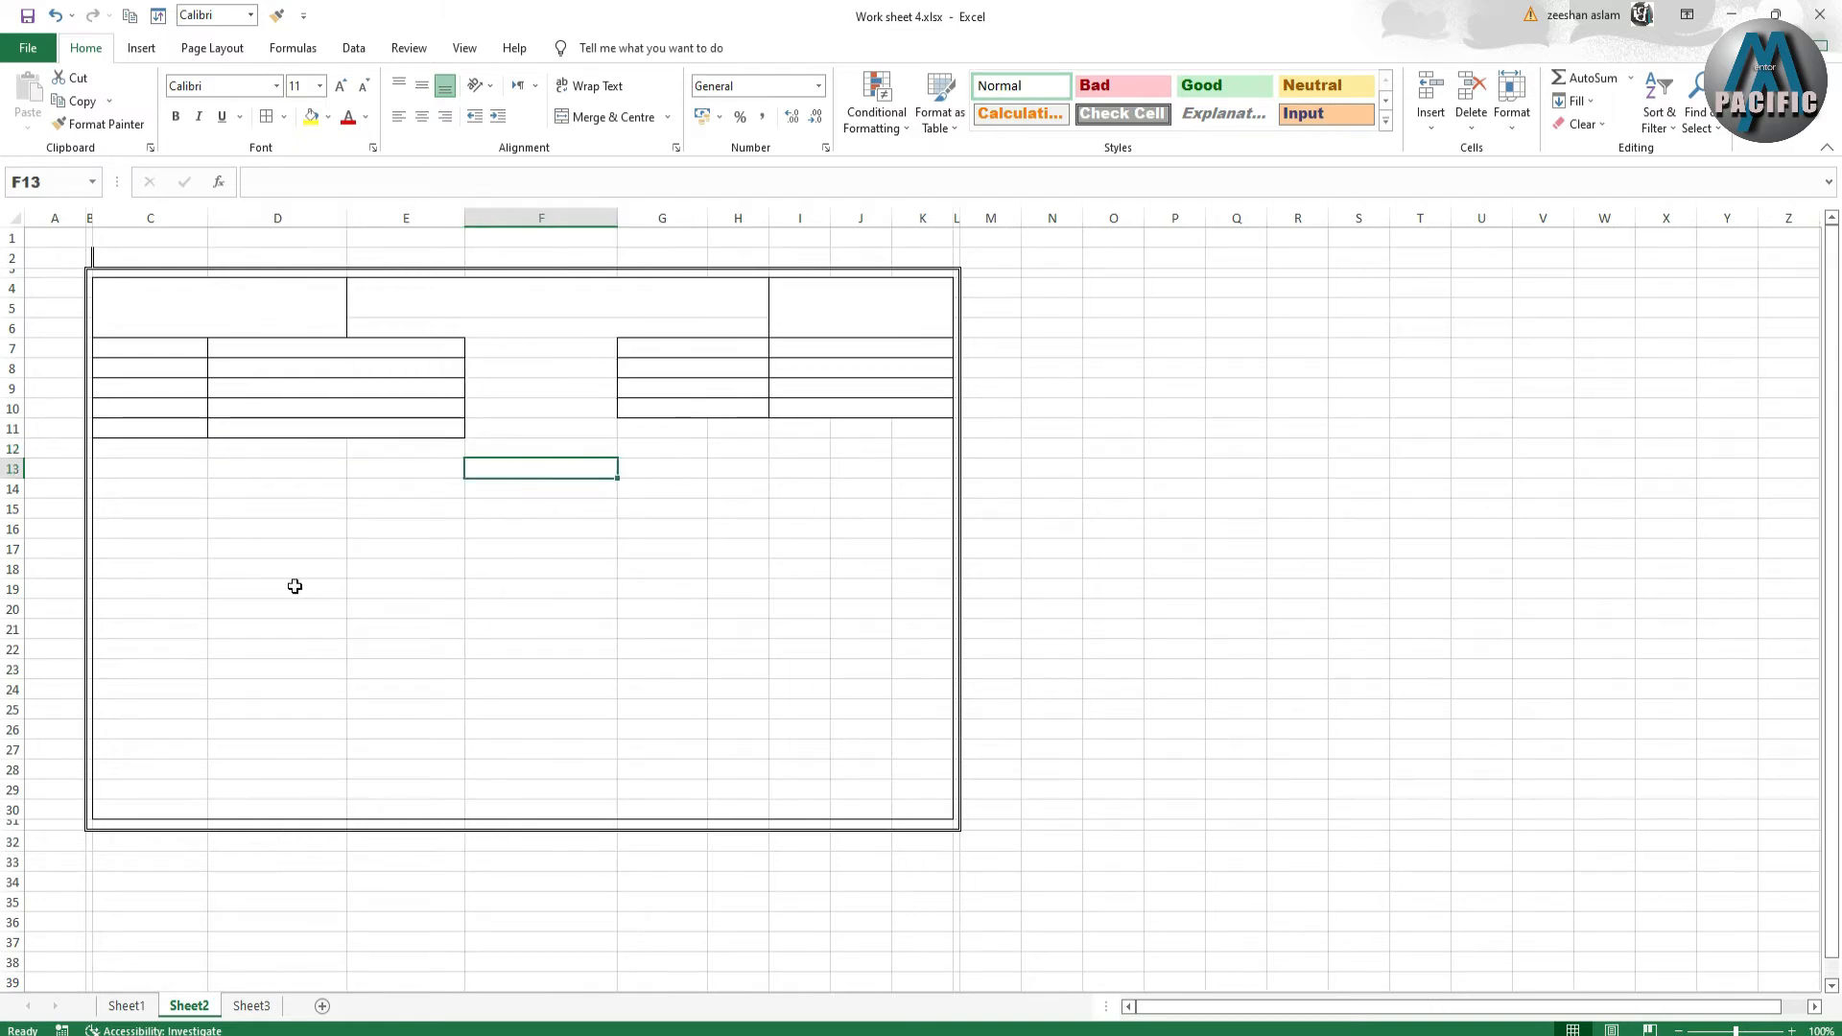
left_click_drag(208, 217, 254, 225)
left_click(365, 626)
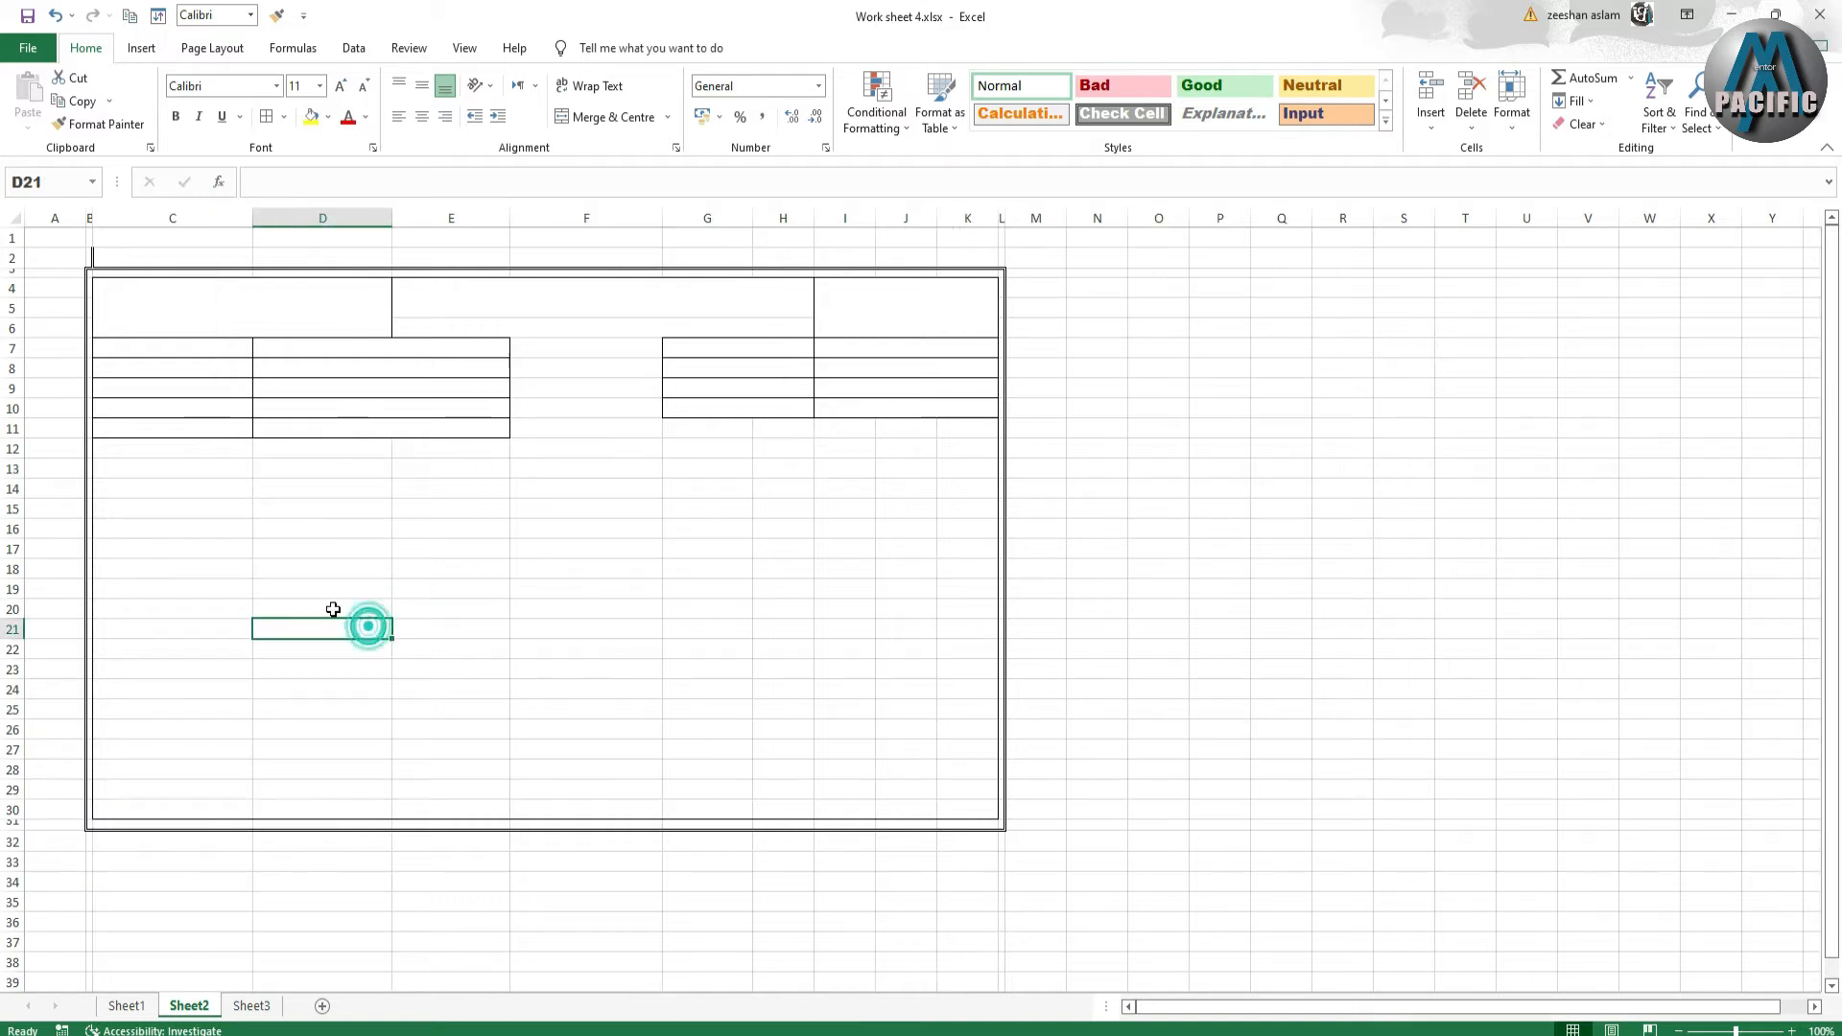
- Merge the cells in C12:D23 across, row by row, with Merge Across
left_click_drag(175, 450, 294, 662)
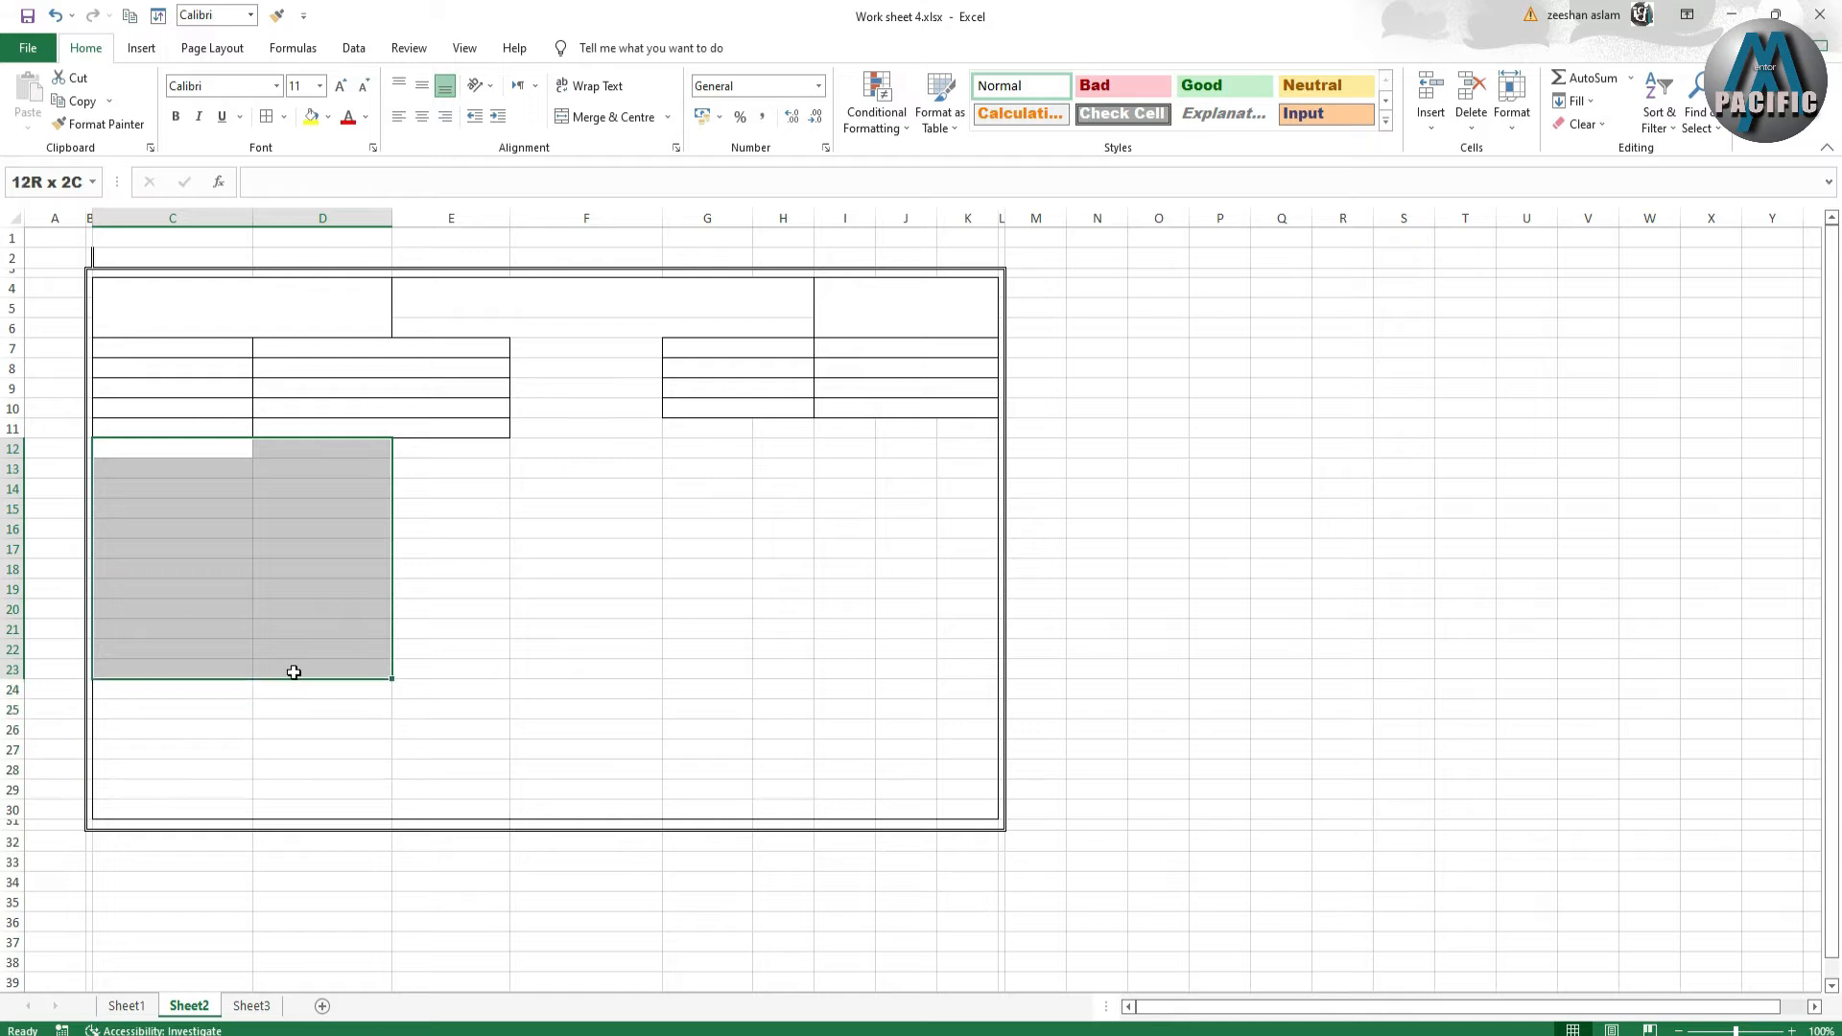
left_click(669, 117)
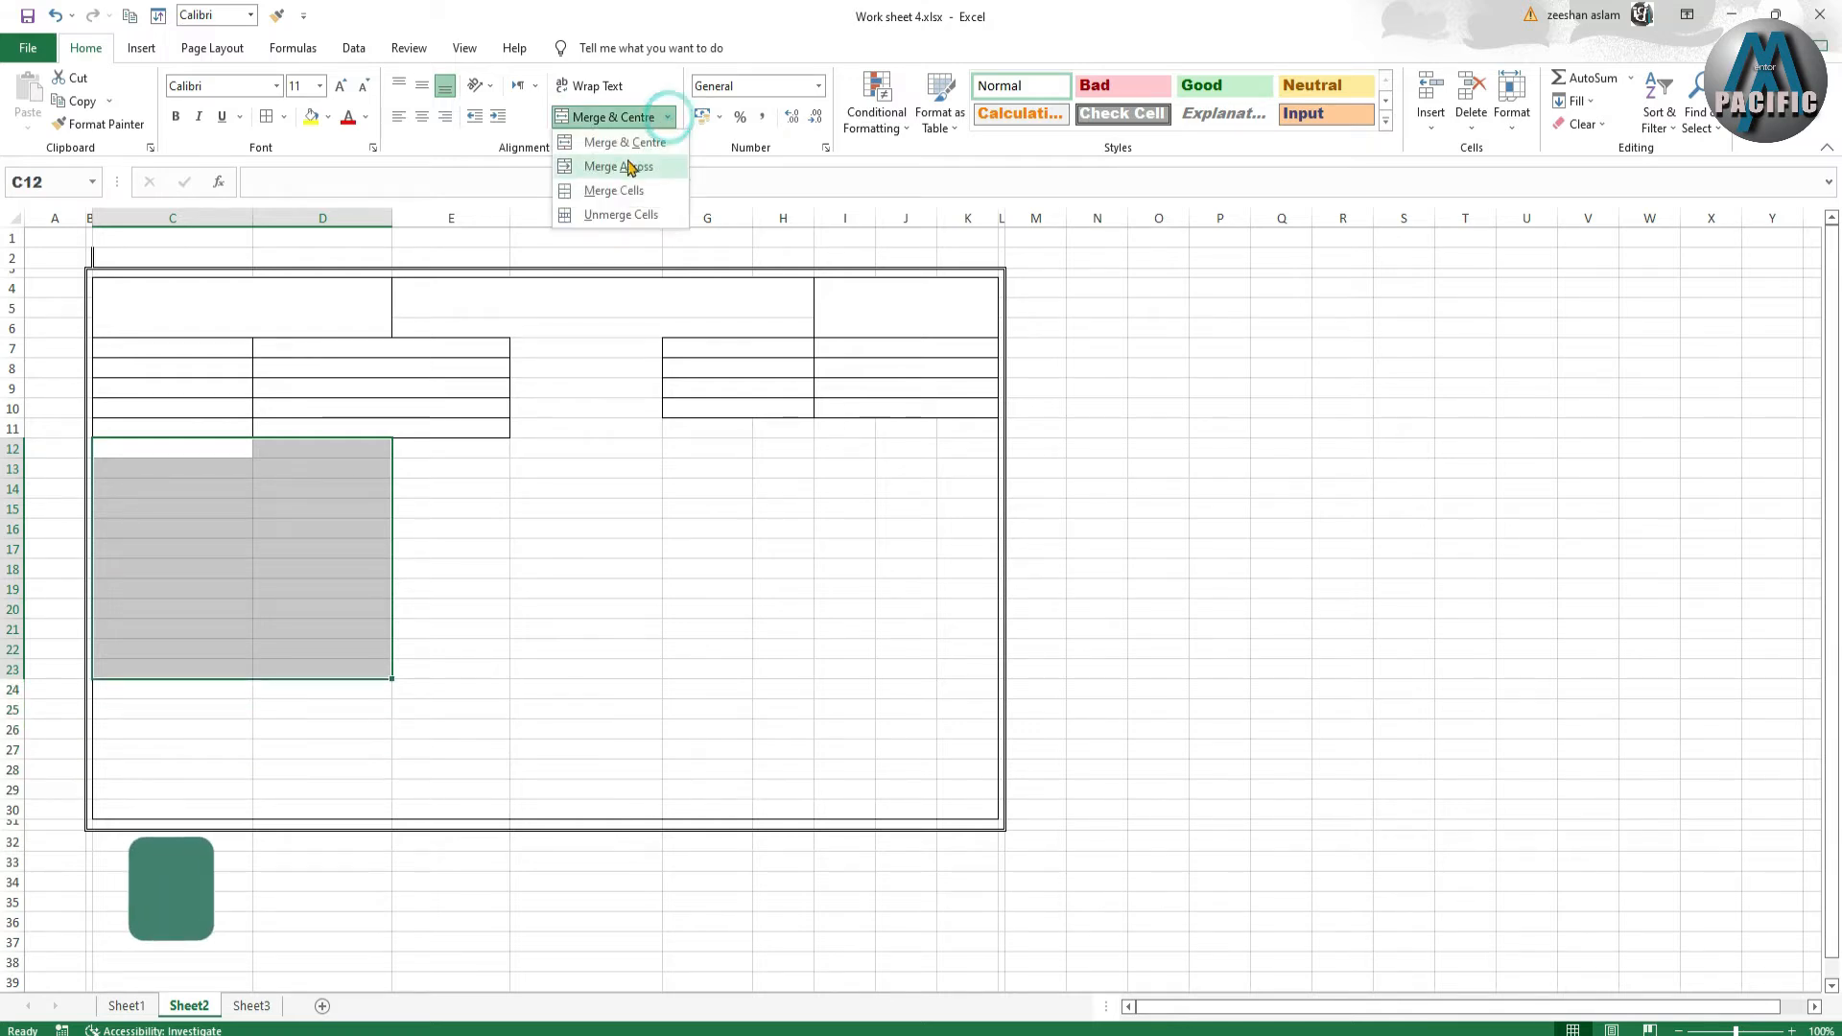
left_click(622, 166)
left_click(490, 521)
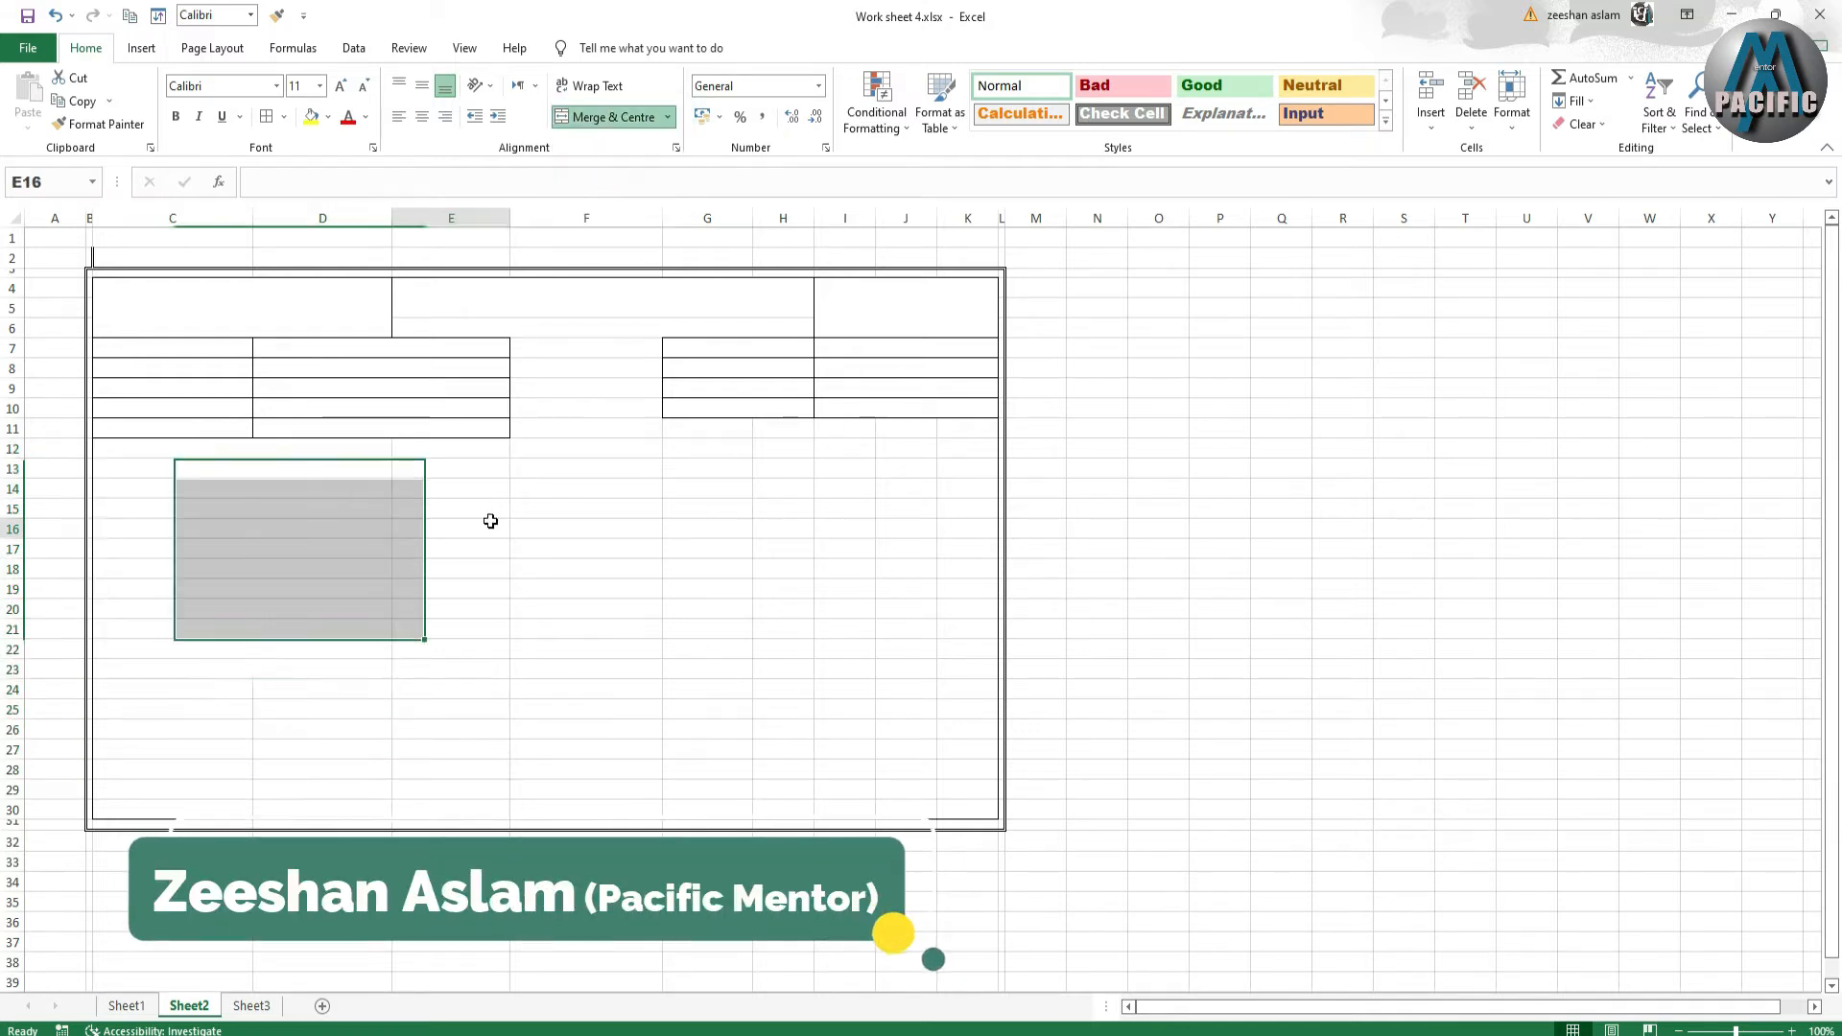
left_click(341, 450)
left_click_drag(428, 452, 537, 470)
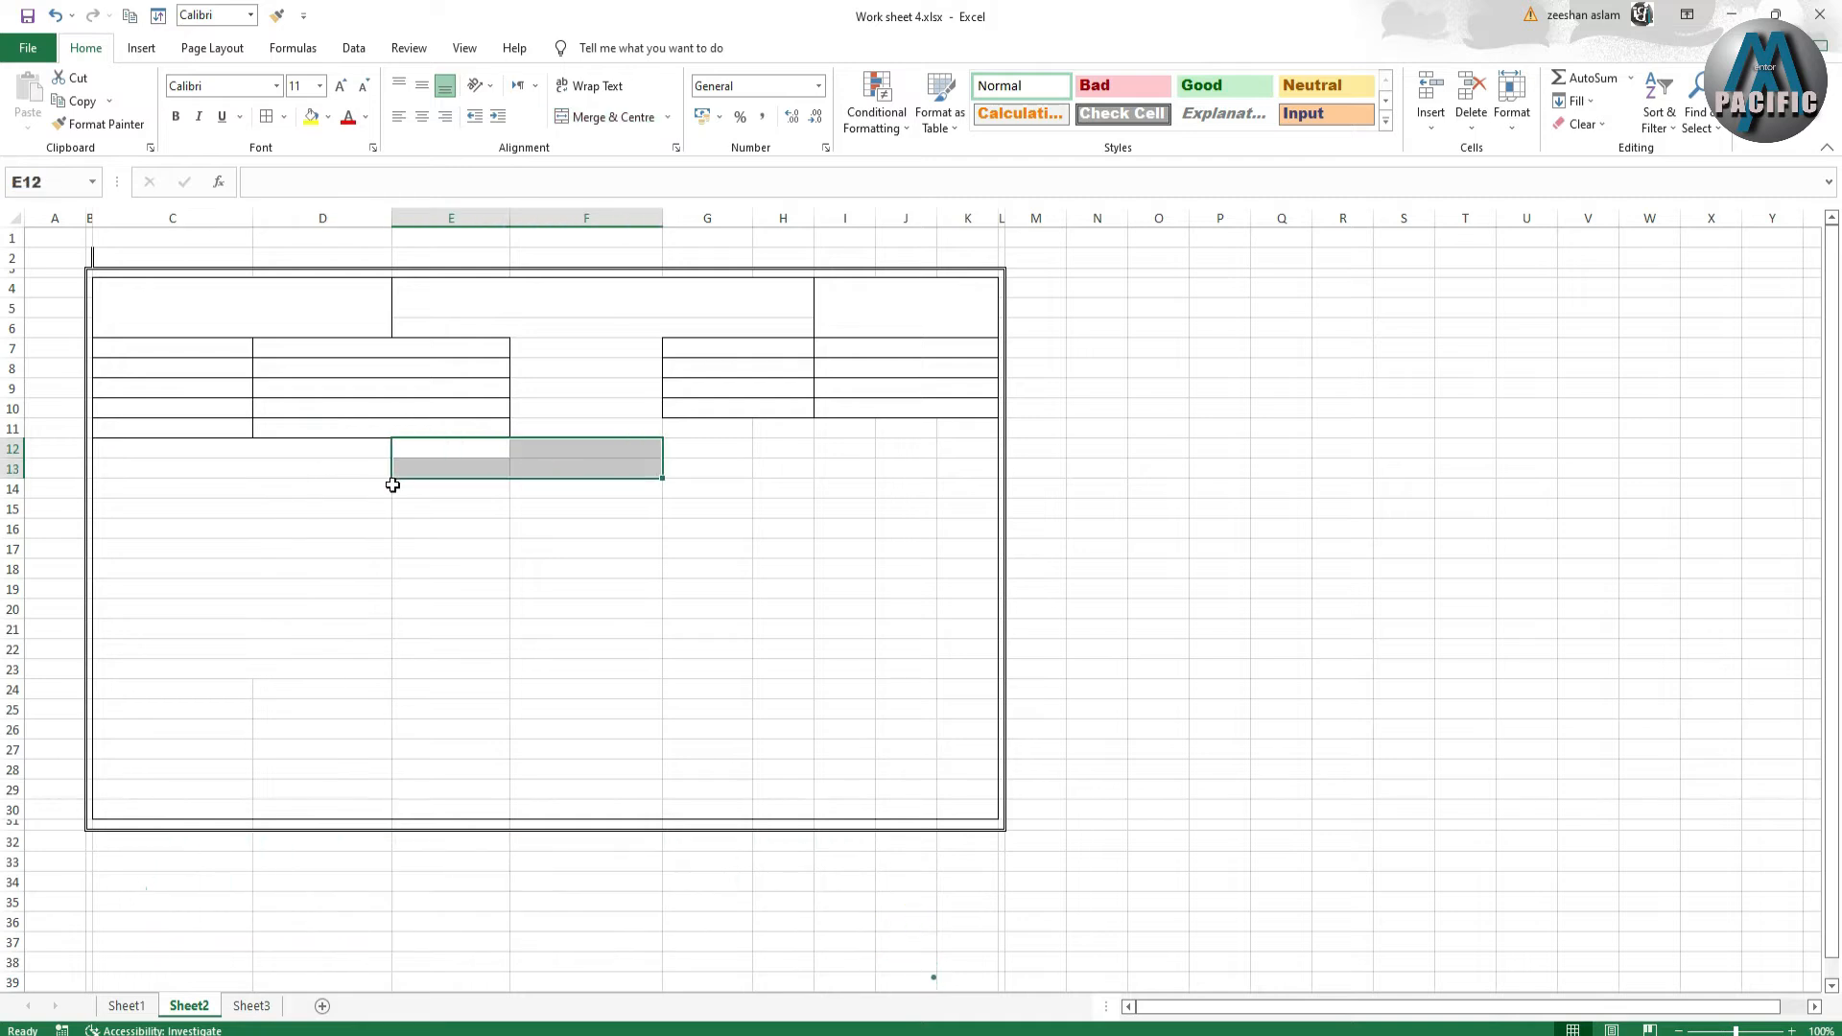
left_click(222, 450)
left_click(474, 454)
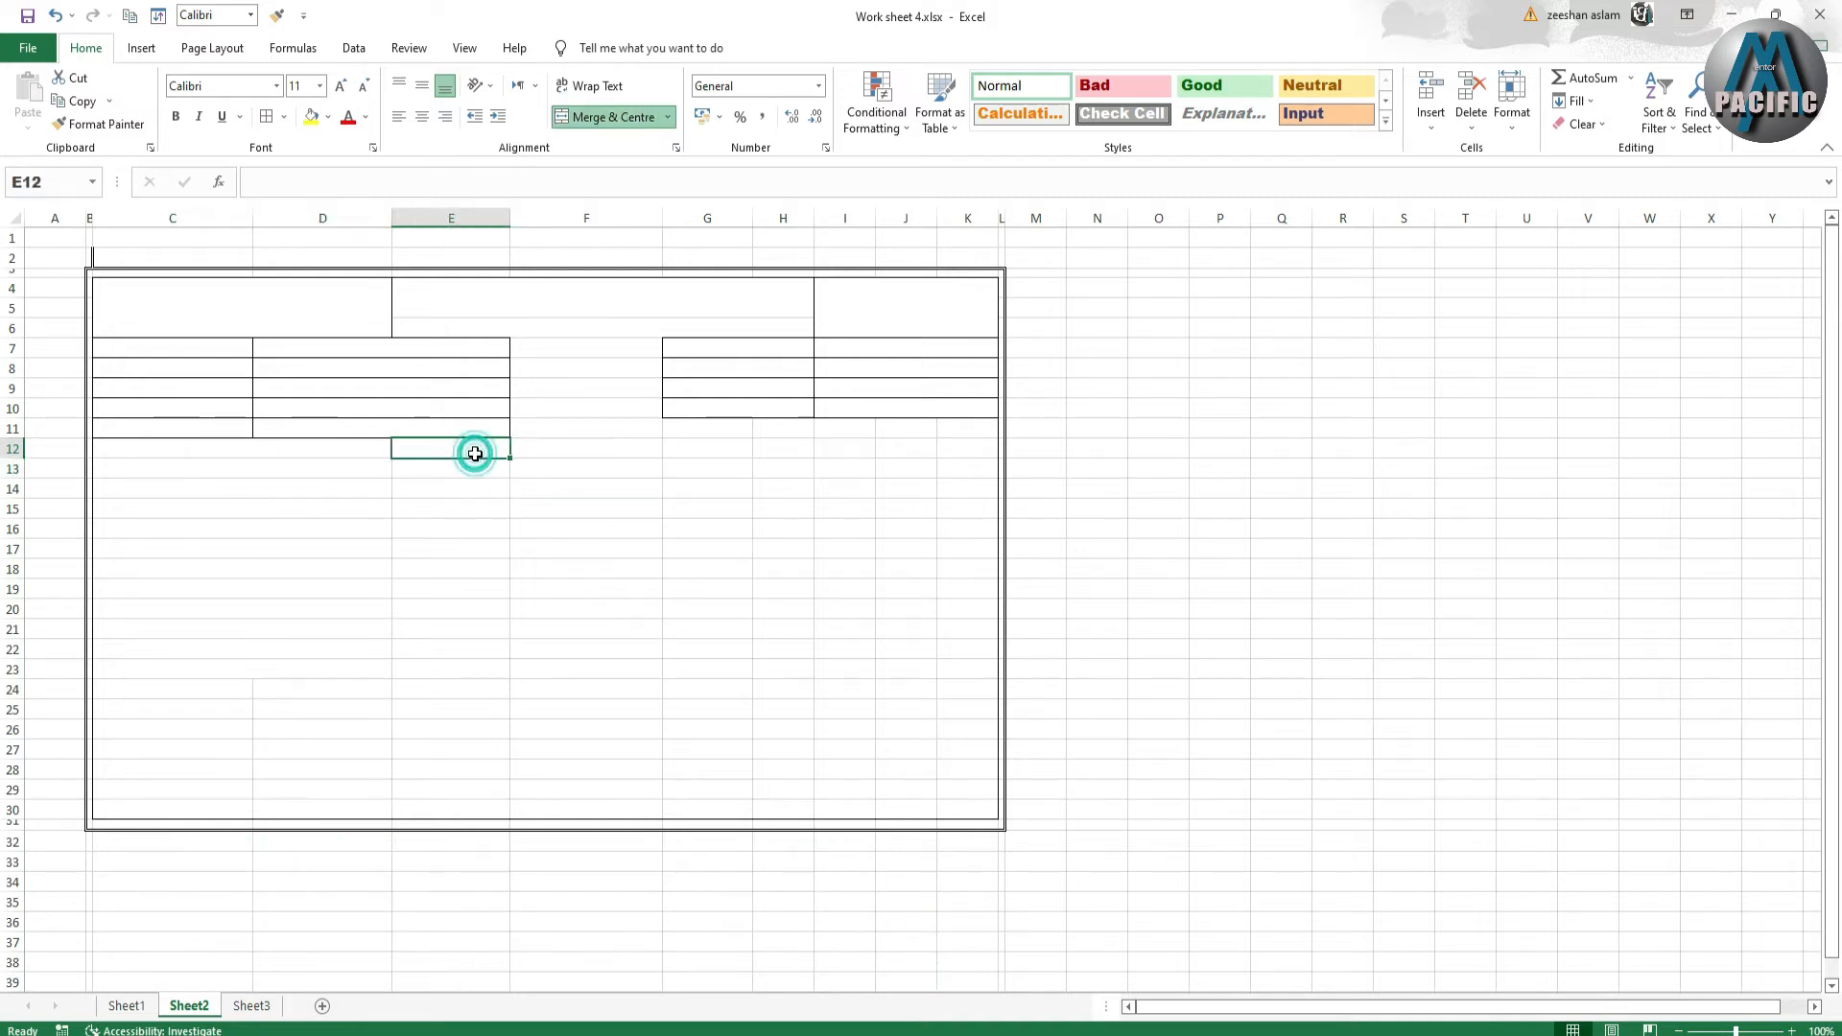
- Widen column E slightly and narrow column F on Sheet2, comparing with the sample slip on Sheet1
left_click_drag(508, 217, 537, 218)
left_click(608, 525)
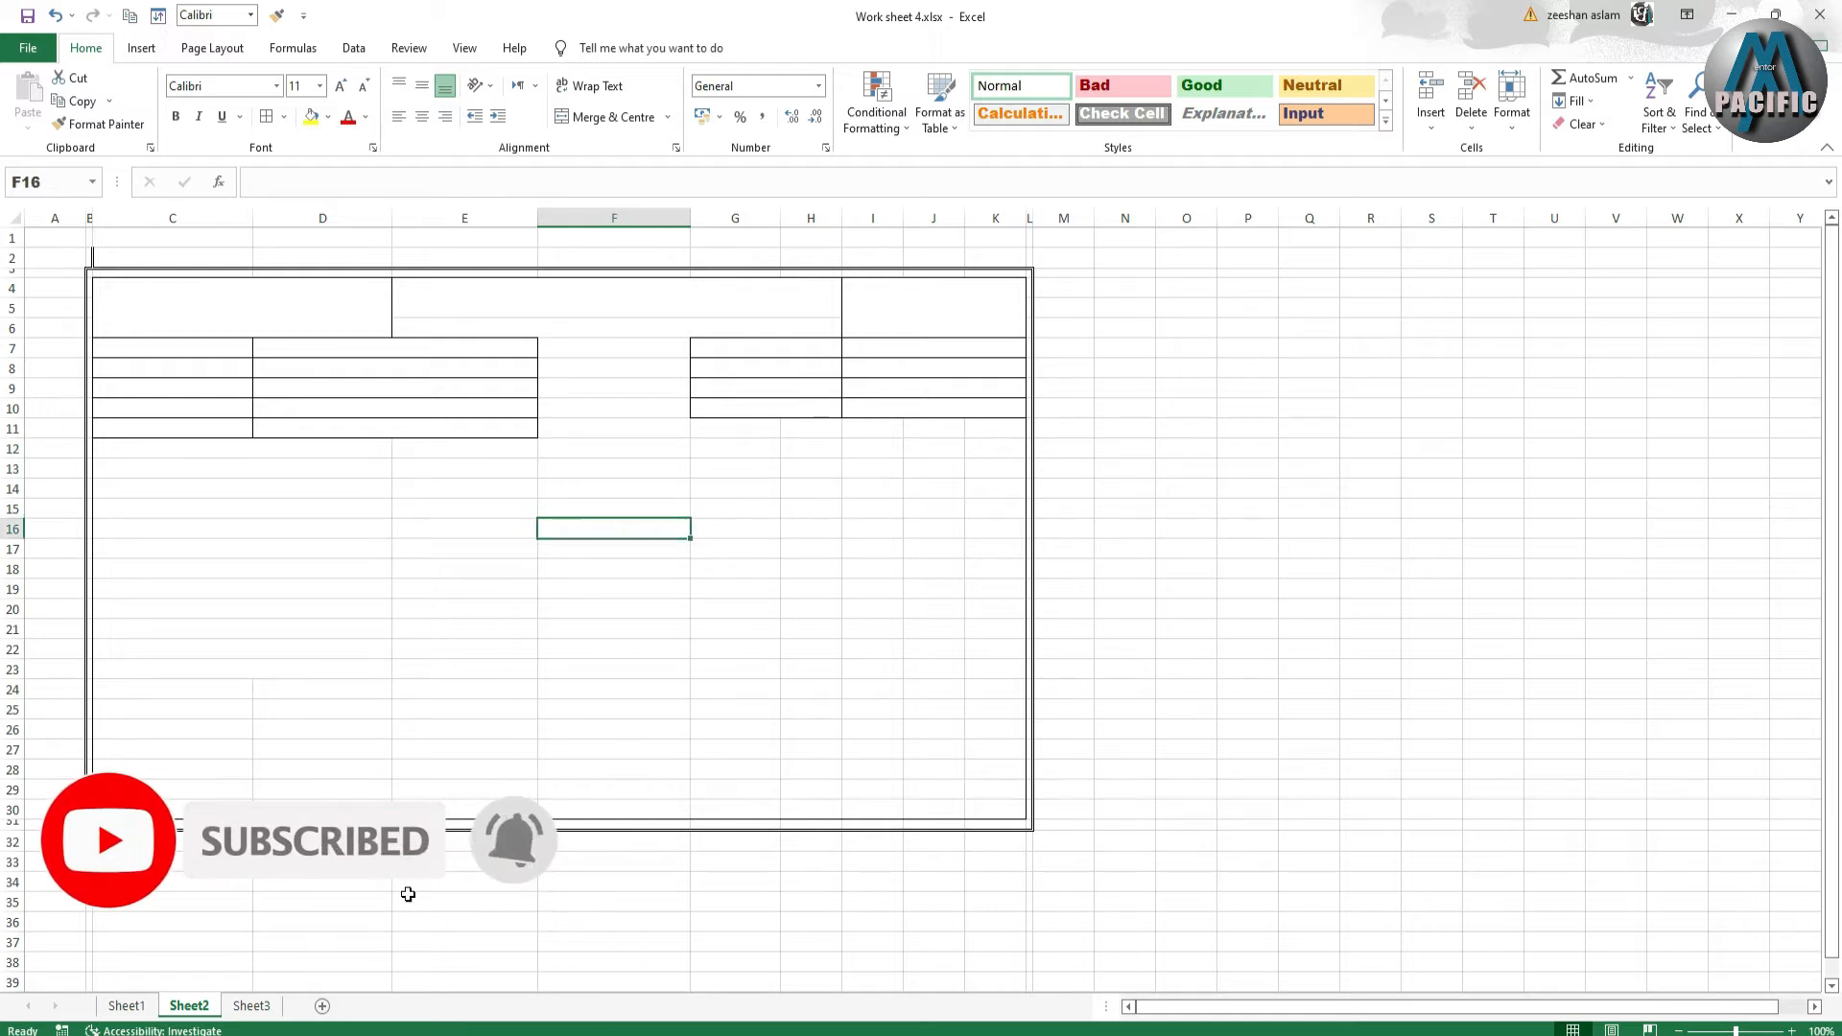
left_click(101, 1009)
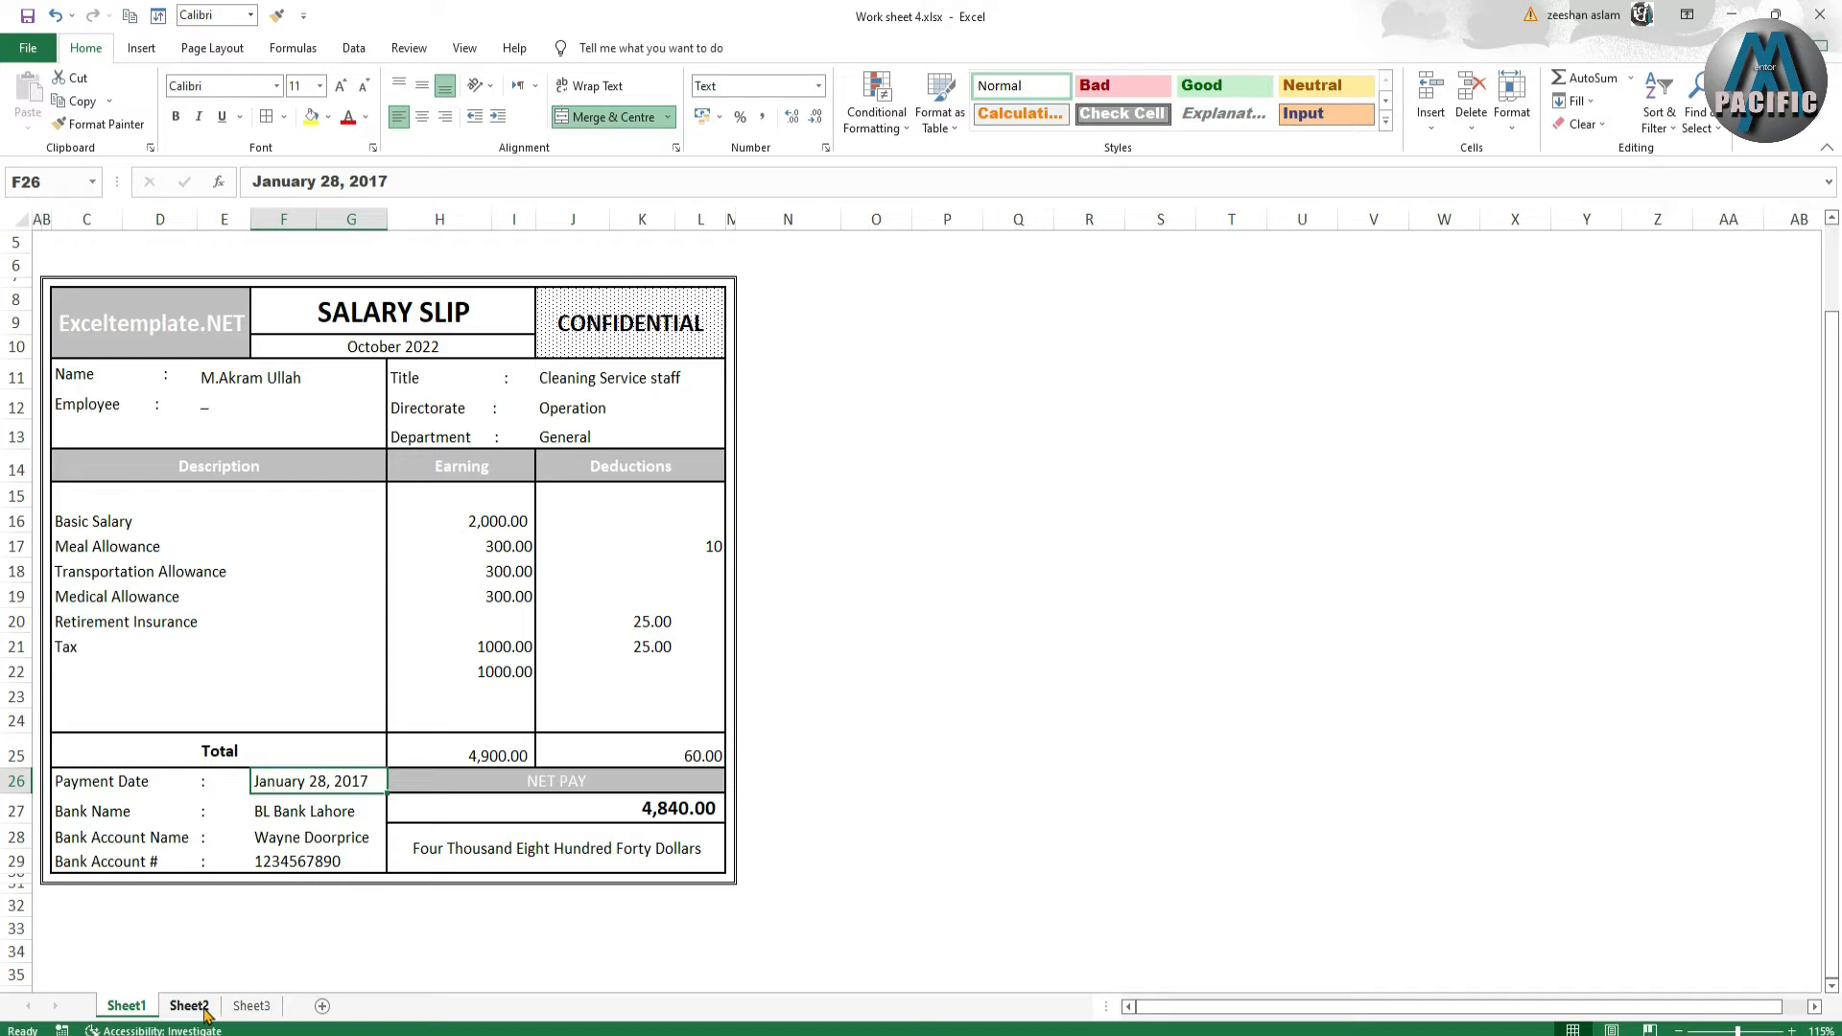
left_click(204, 1010)
left_click(585, 588)
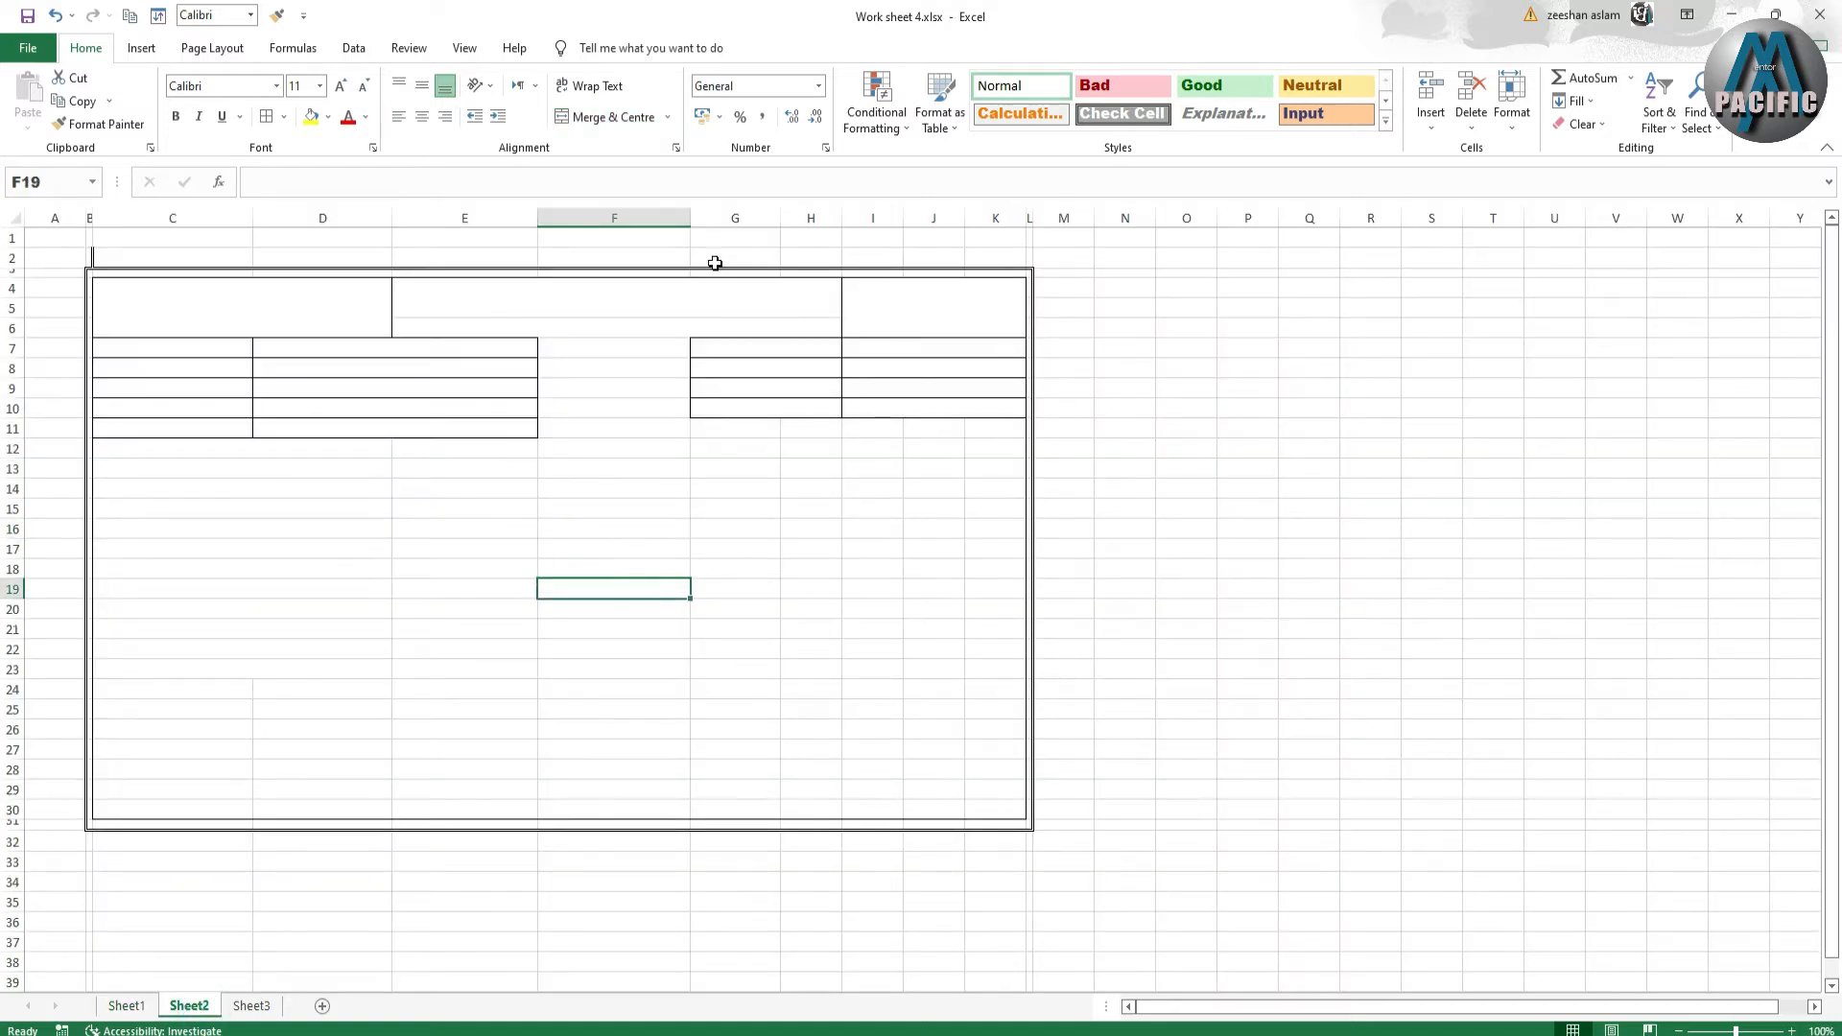
left_click_drag(689, 211, 650, 213)
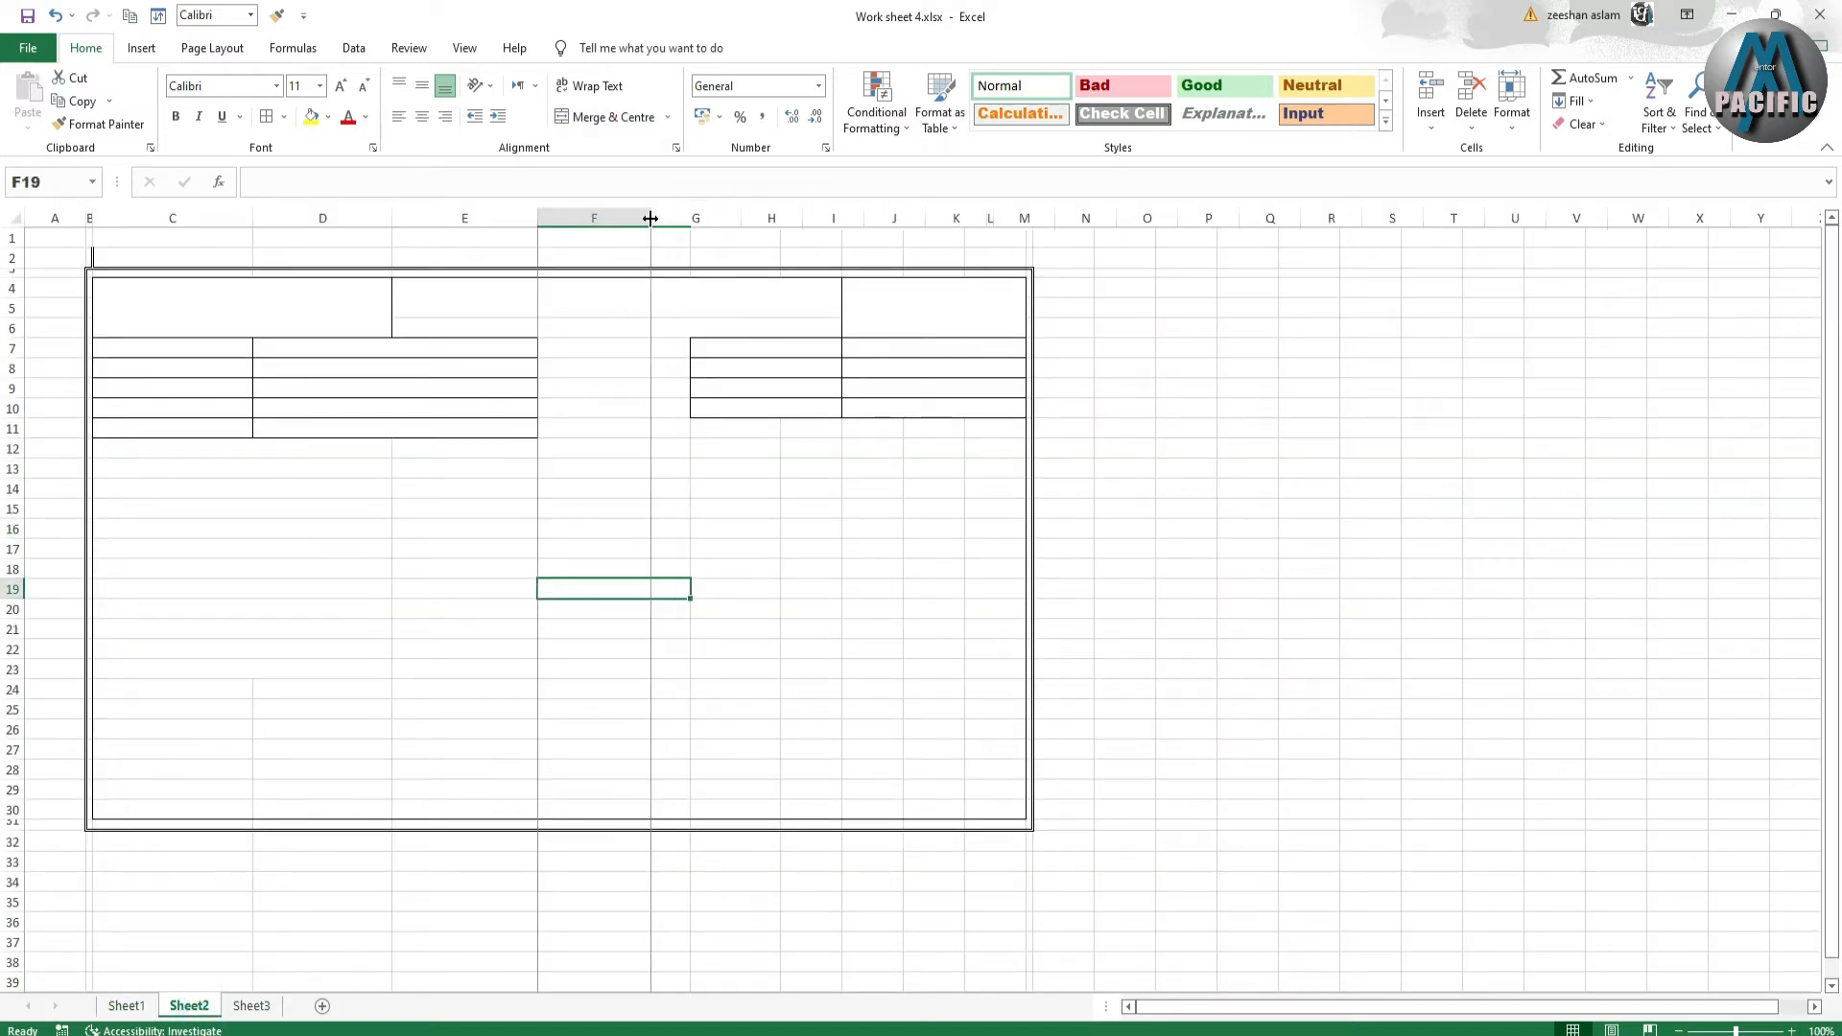
- Merge the cells in E12:F23 across, row by row, with Merge Across
left_click_drag(485, 457, 581, 670)
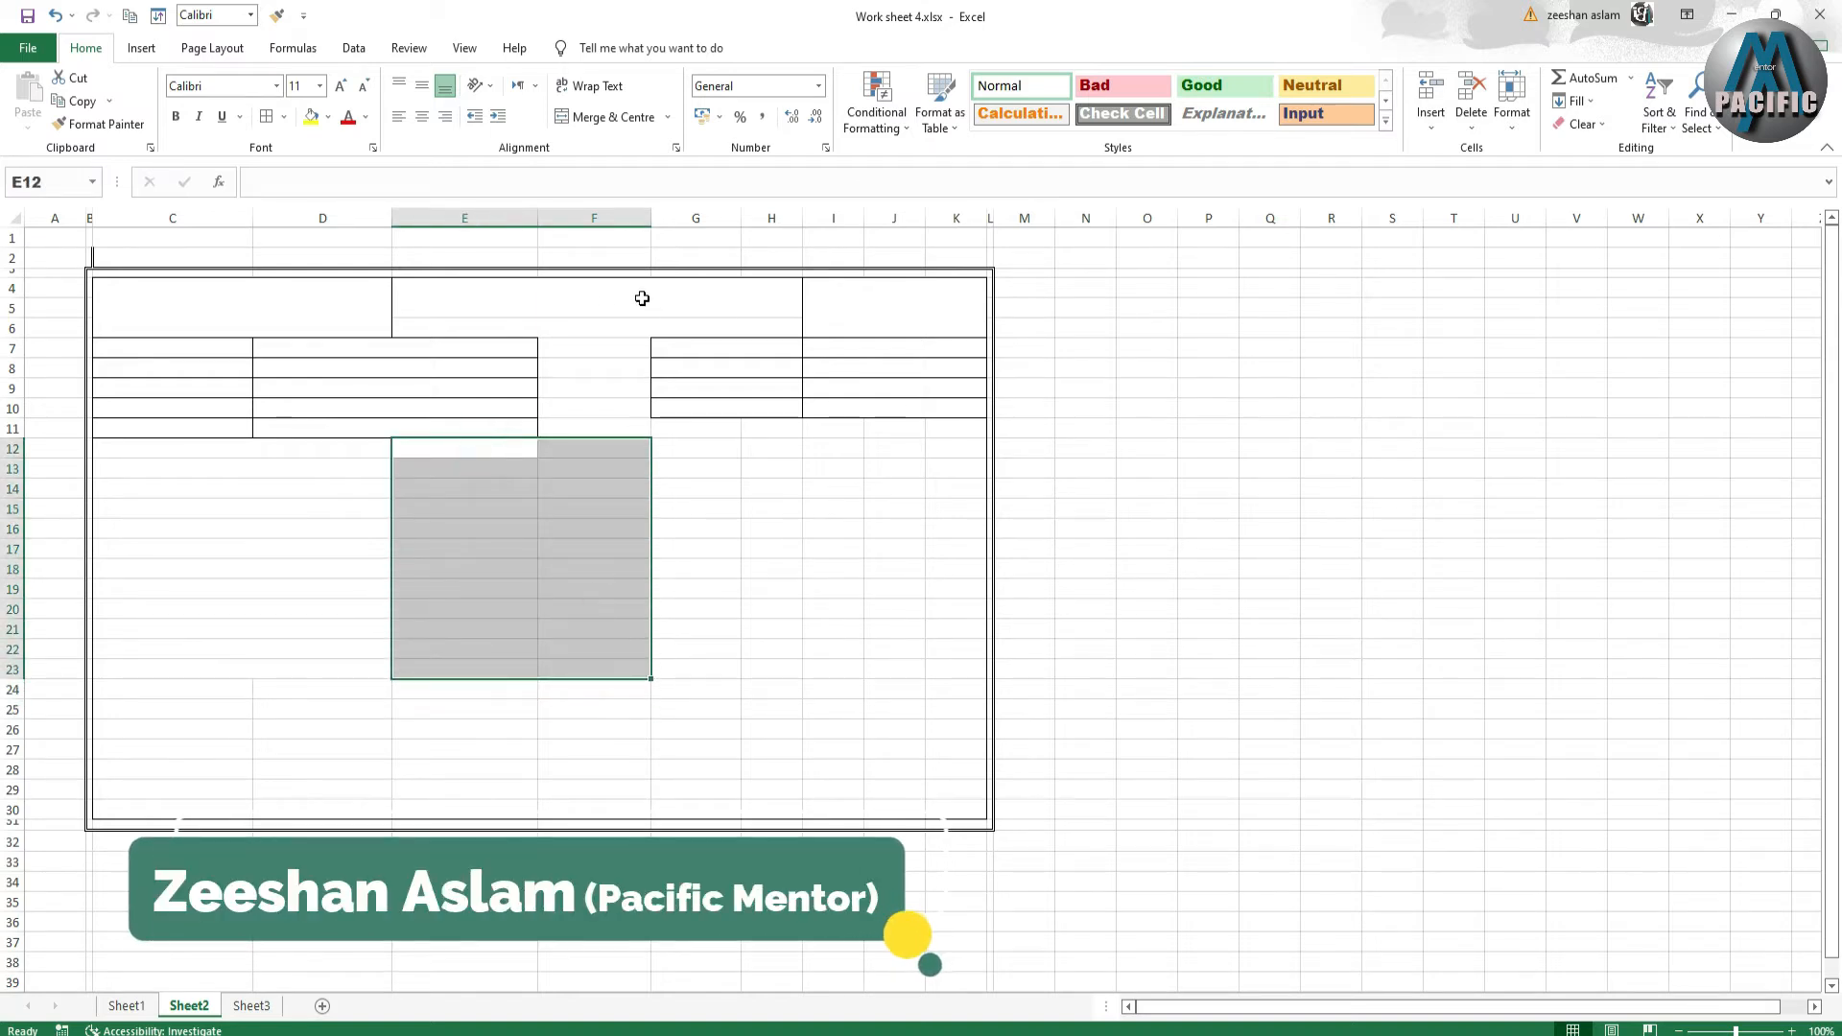
left_click(666, 117)
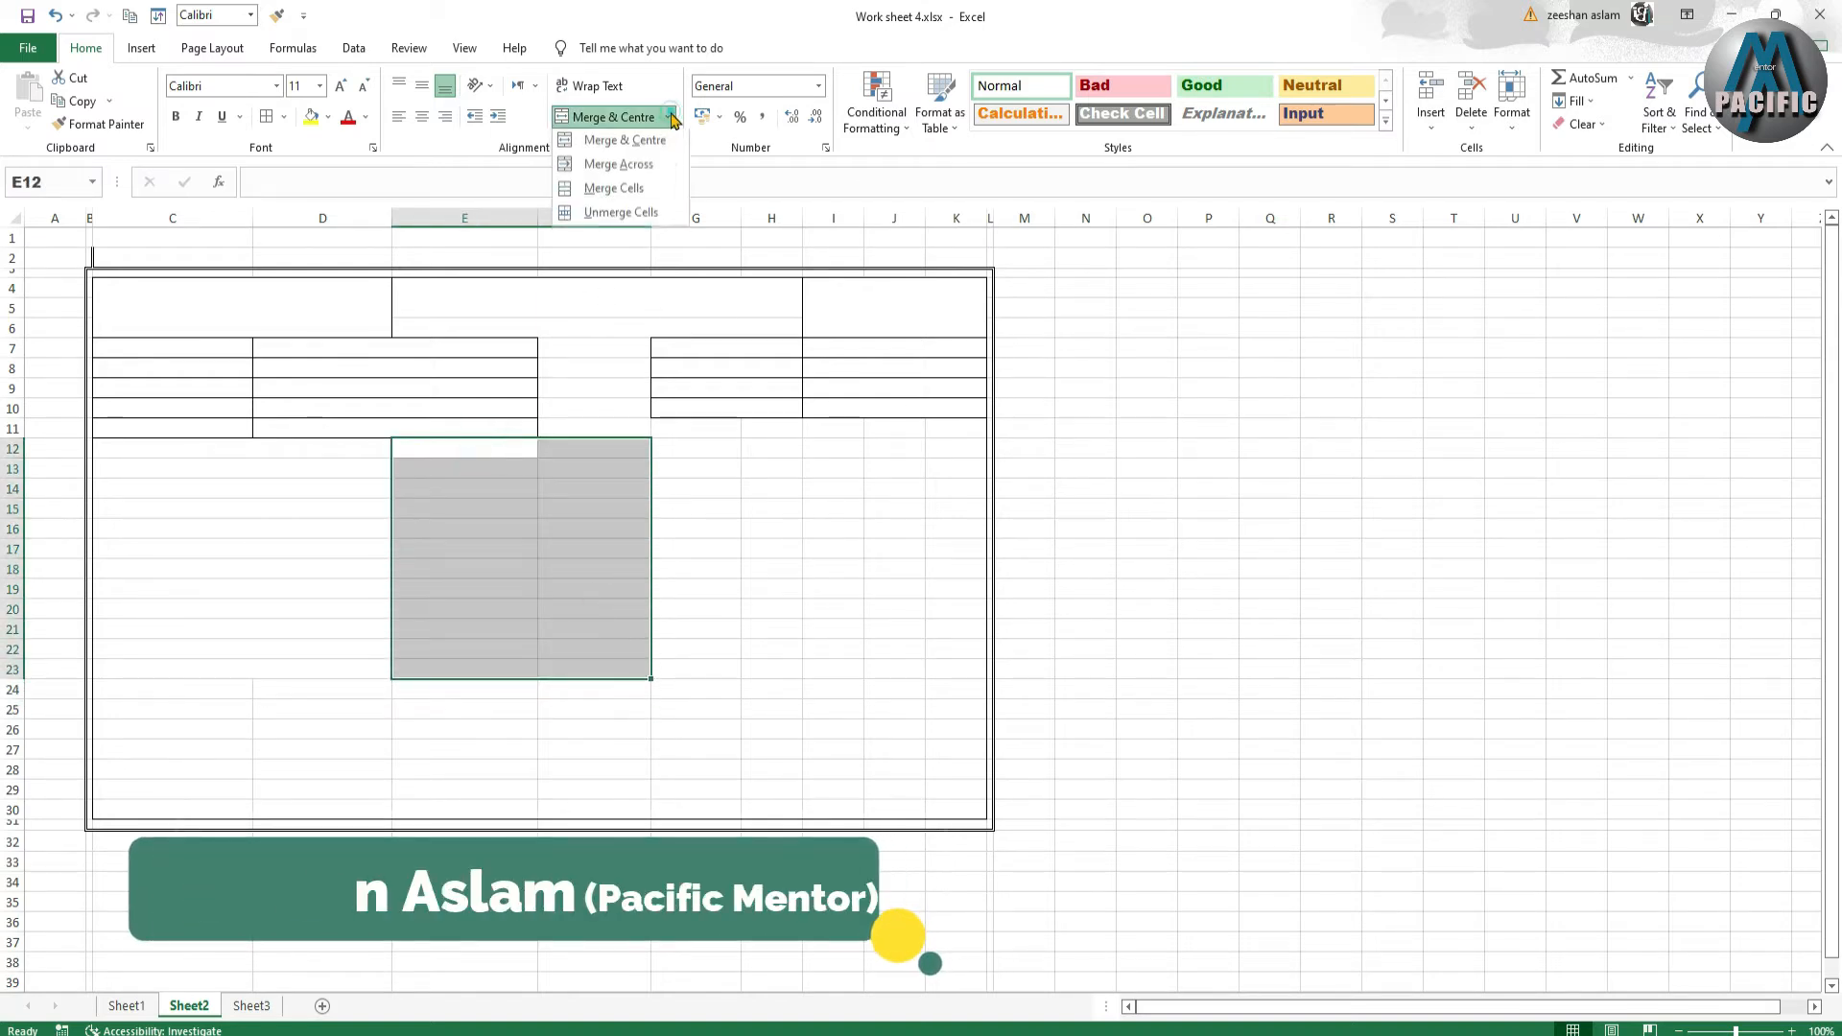
left_click(637, 168)
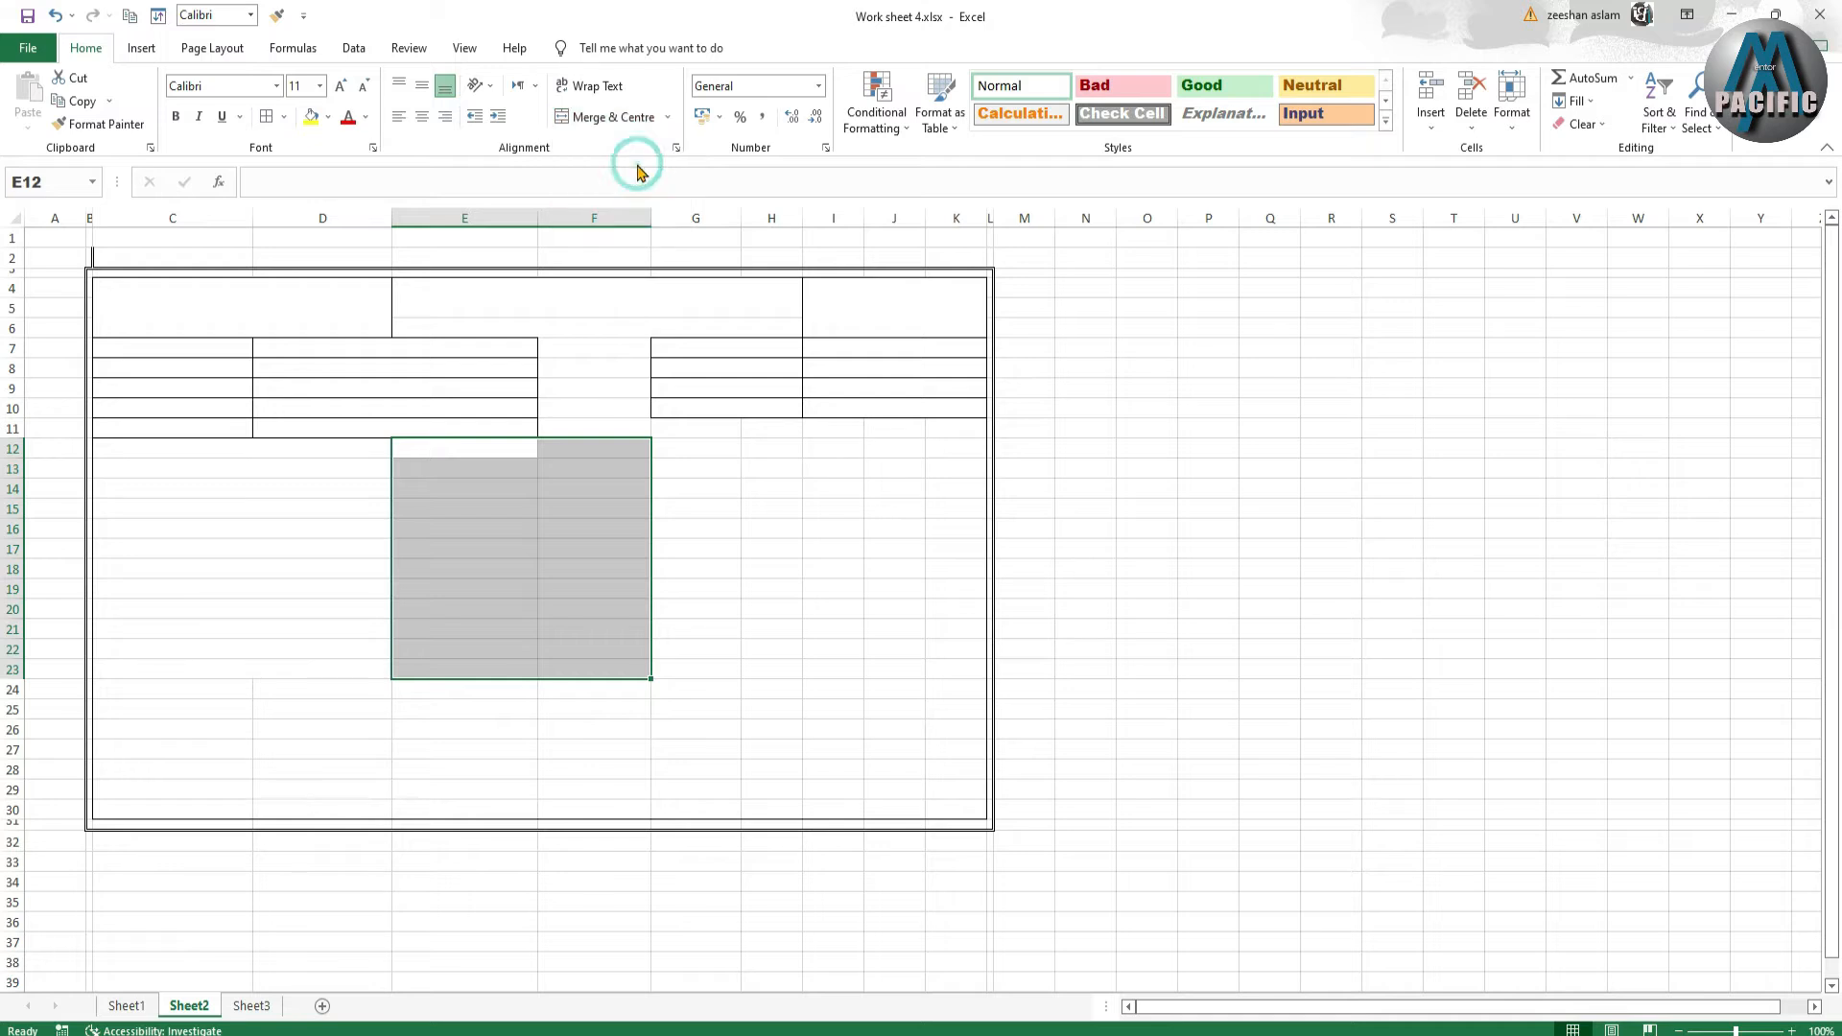
left_click(860, 588)
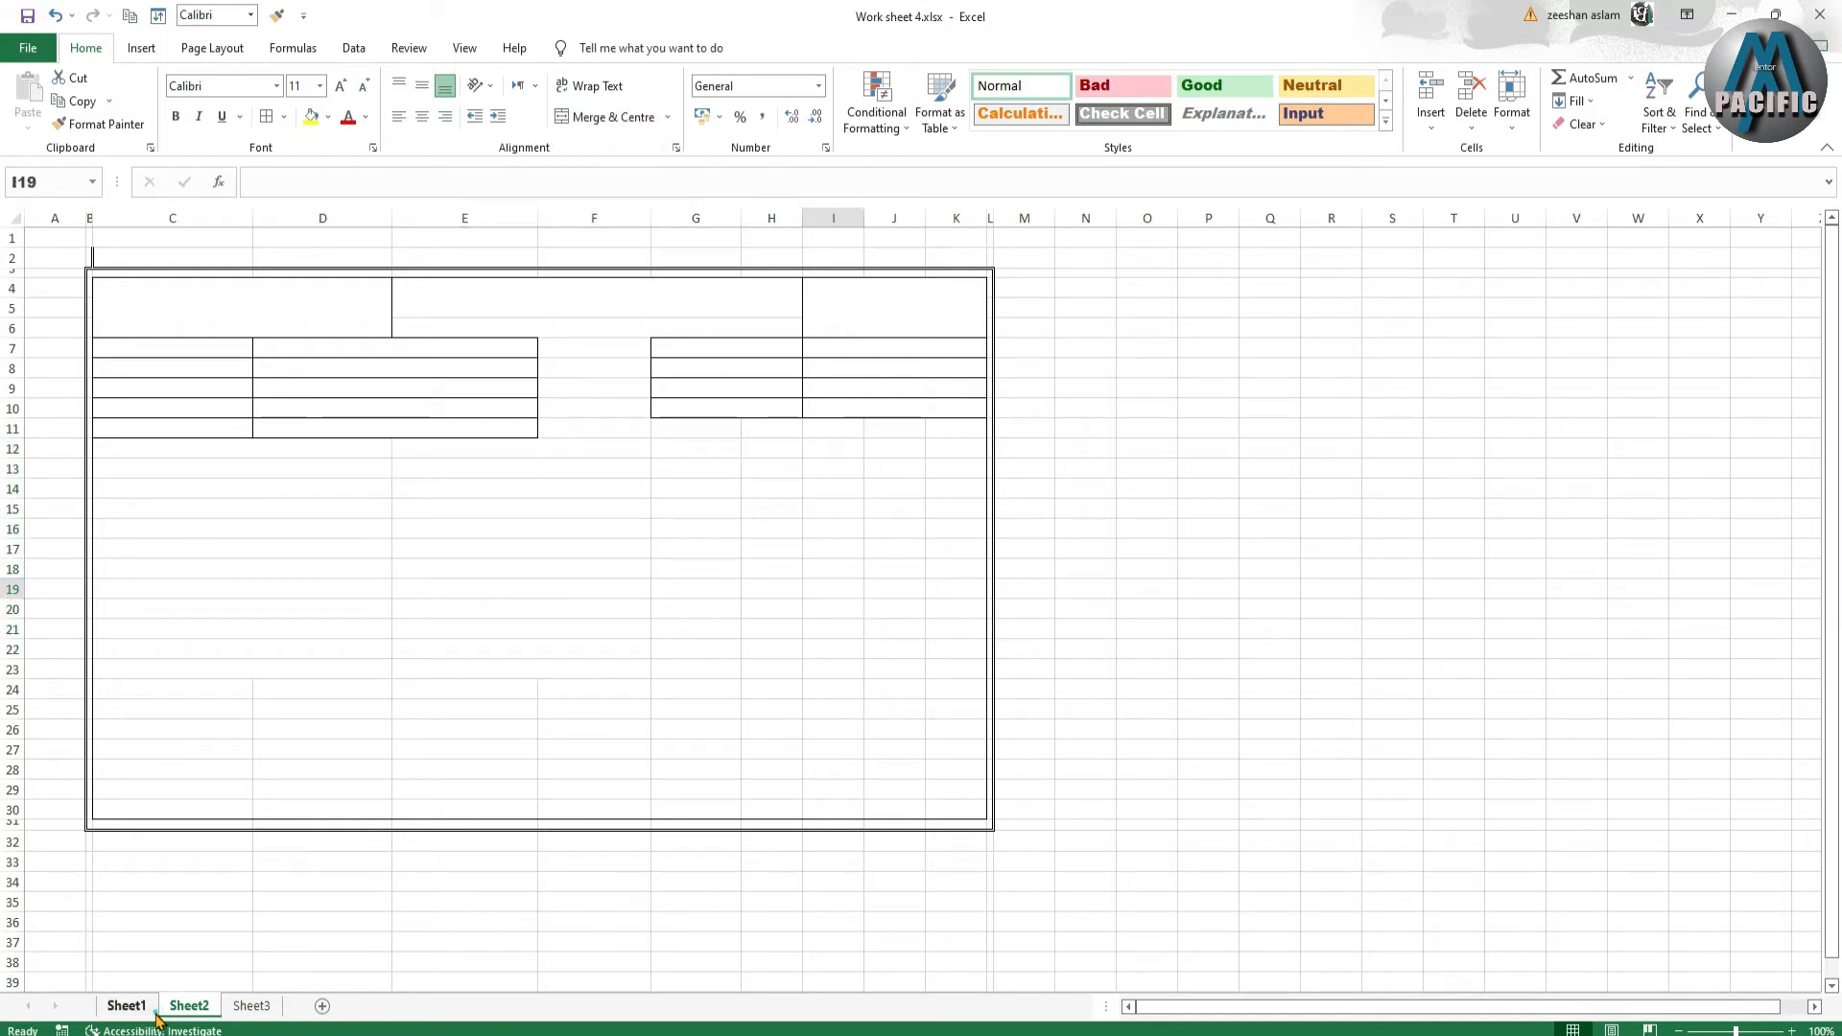
- Check the deductions section on Sheet1, and merge H11:J24 on Sheet2 across, row by row
left_click(126, 1005)
left_click(581, 622)
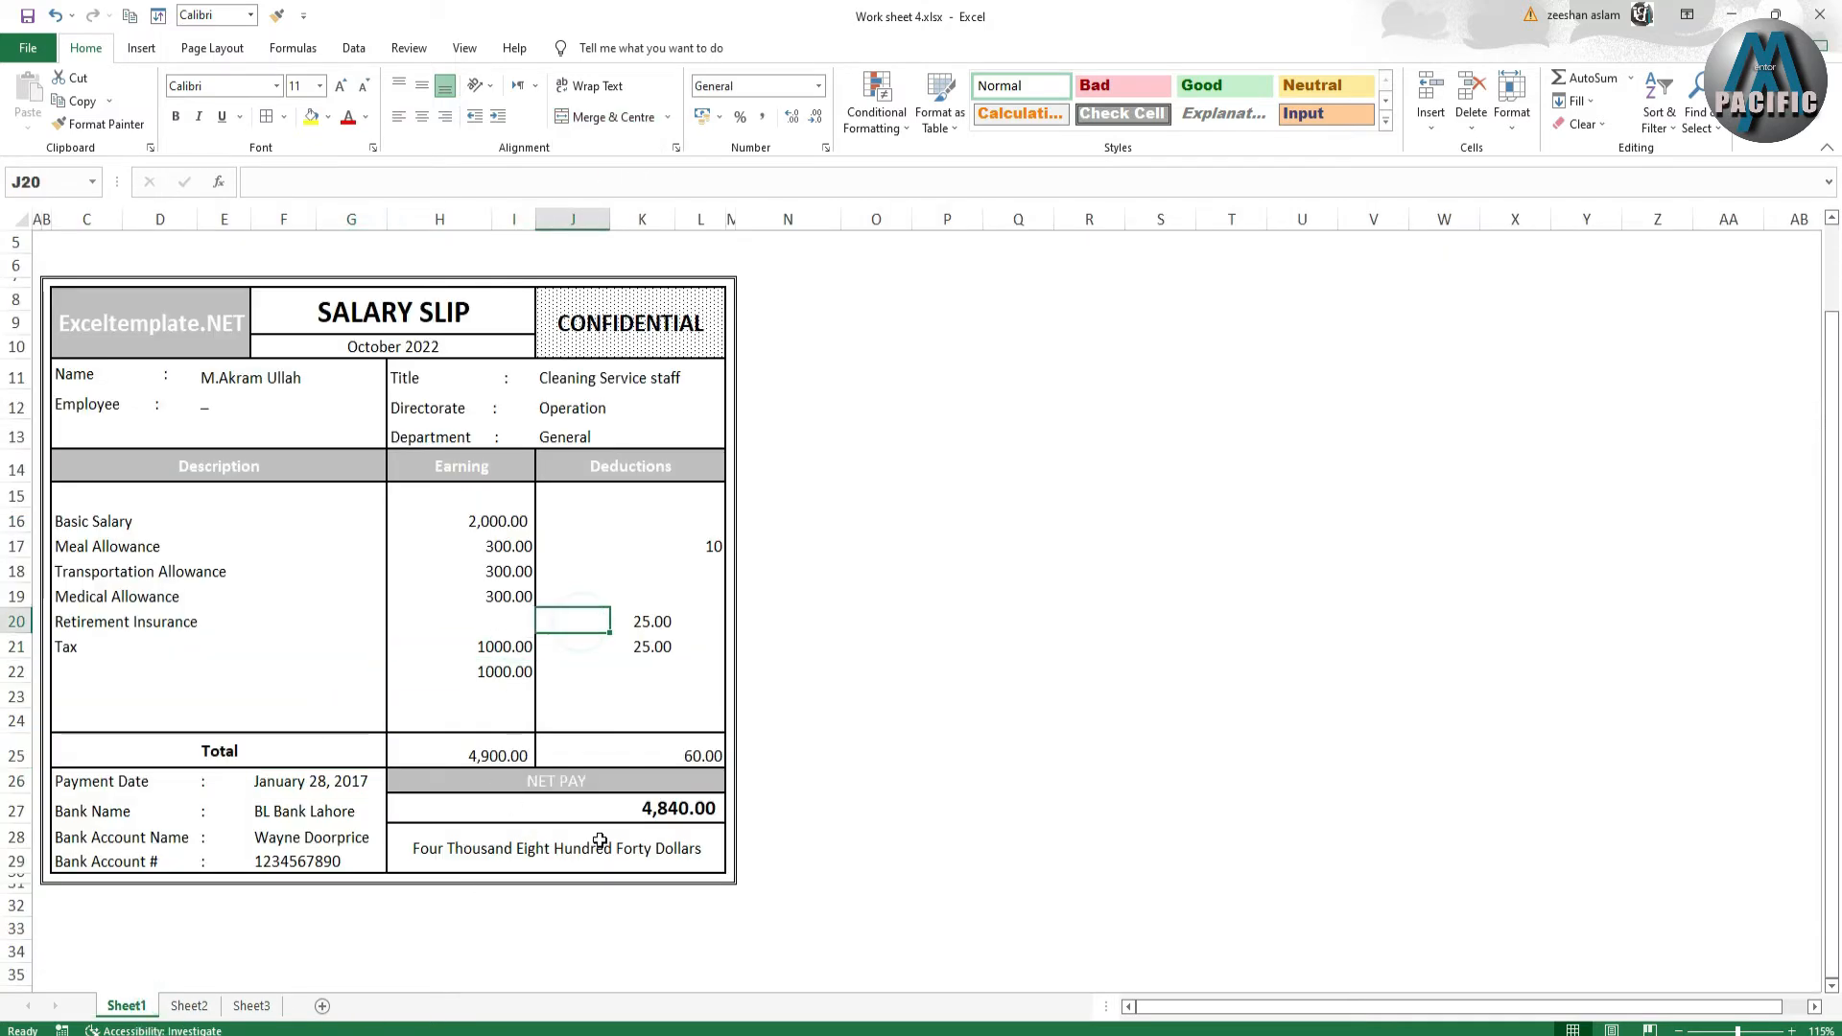
left_click(189, 1005)
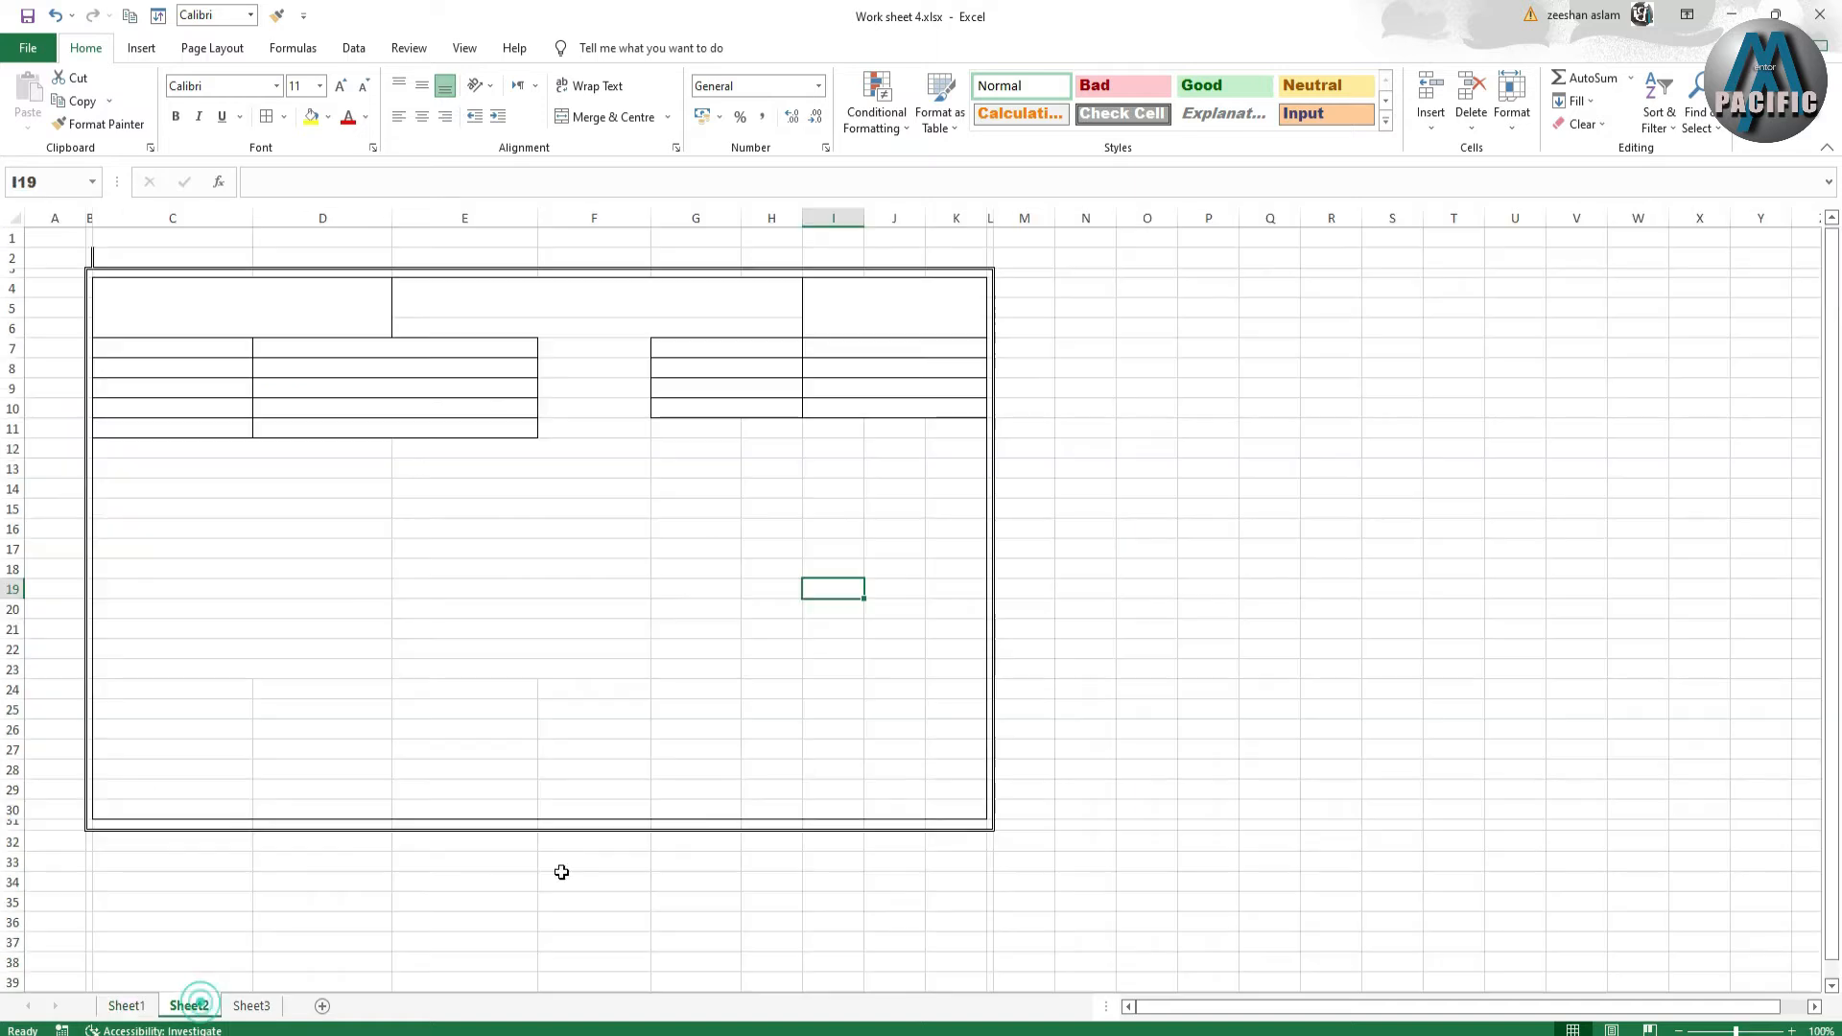
left_click_drag(782, 428, 912, 684)
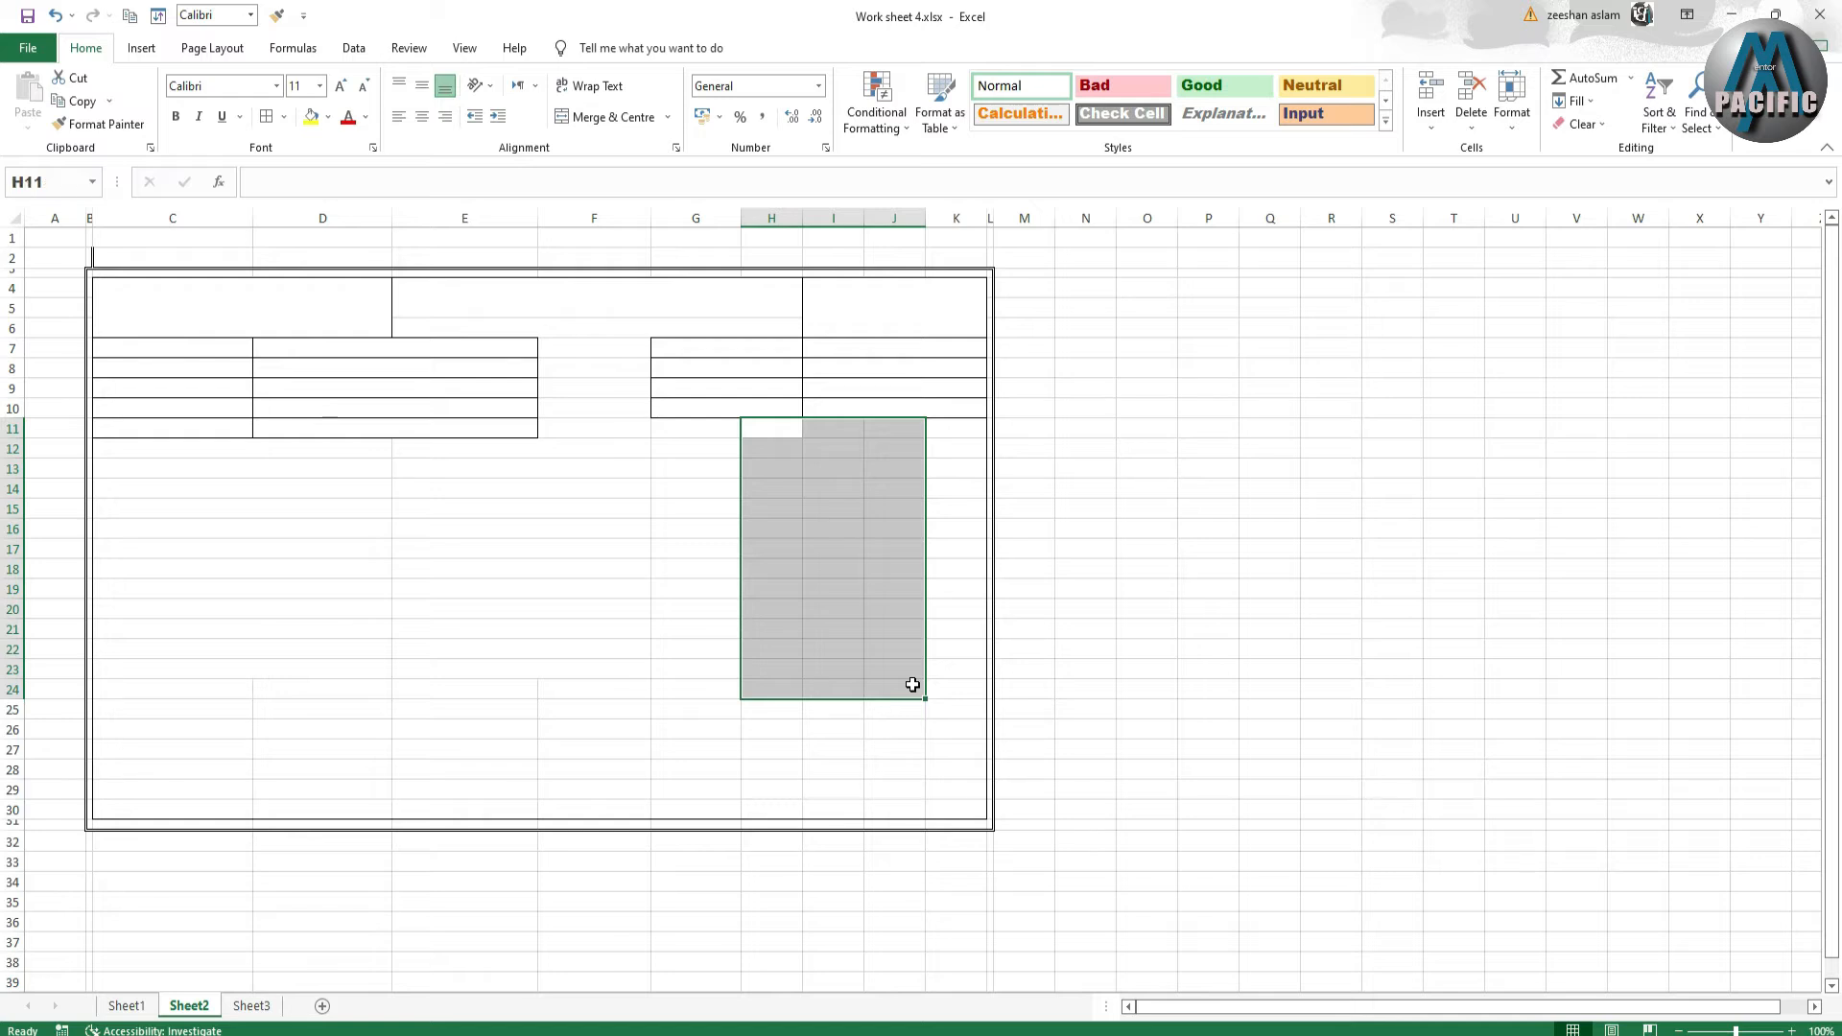
left_click(667, 117)
left_click(642, 191)
left_click(546, 551)
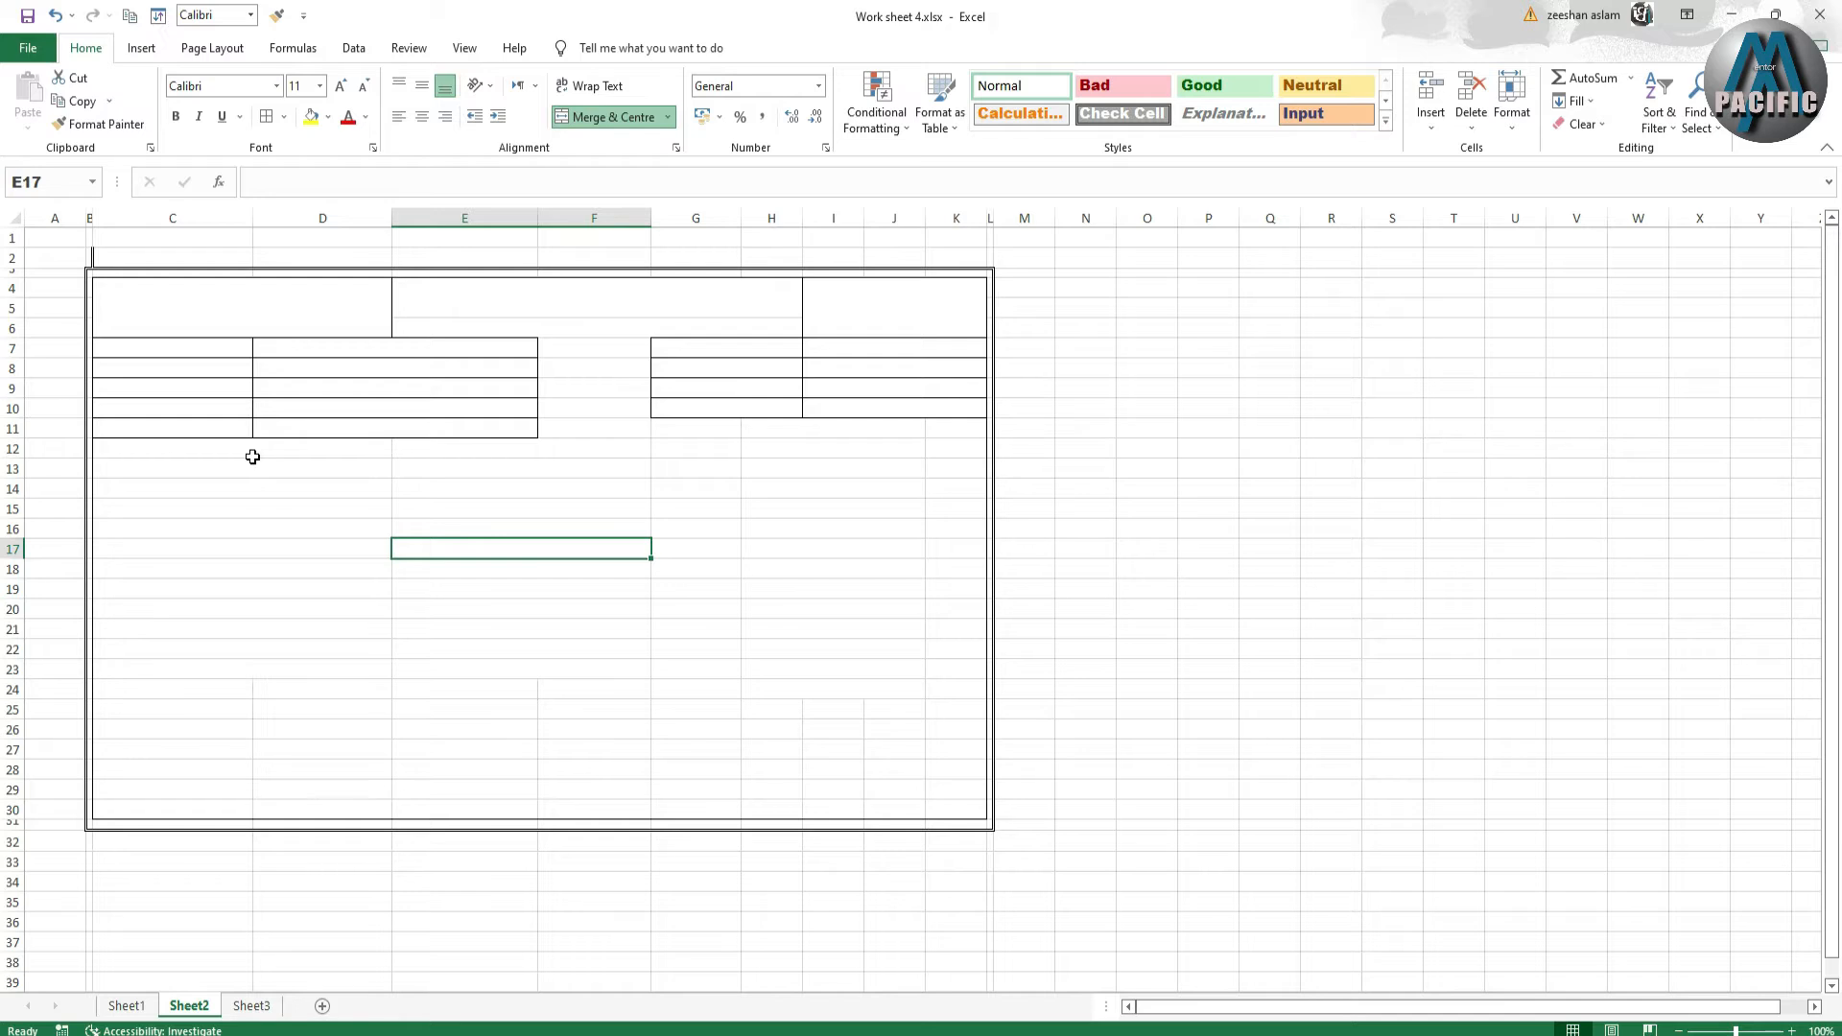
left_click_drag(252, 452, 882, 689)
left_click(366, 773)
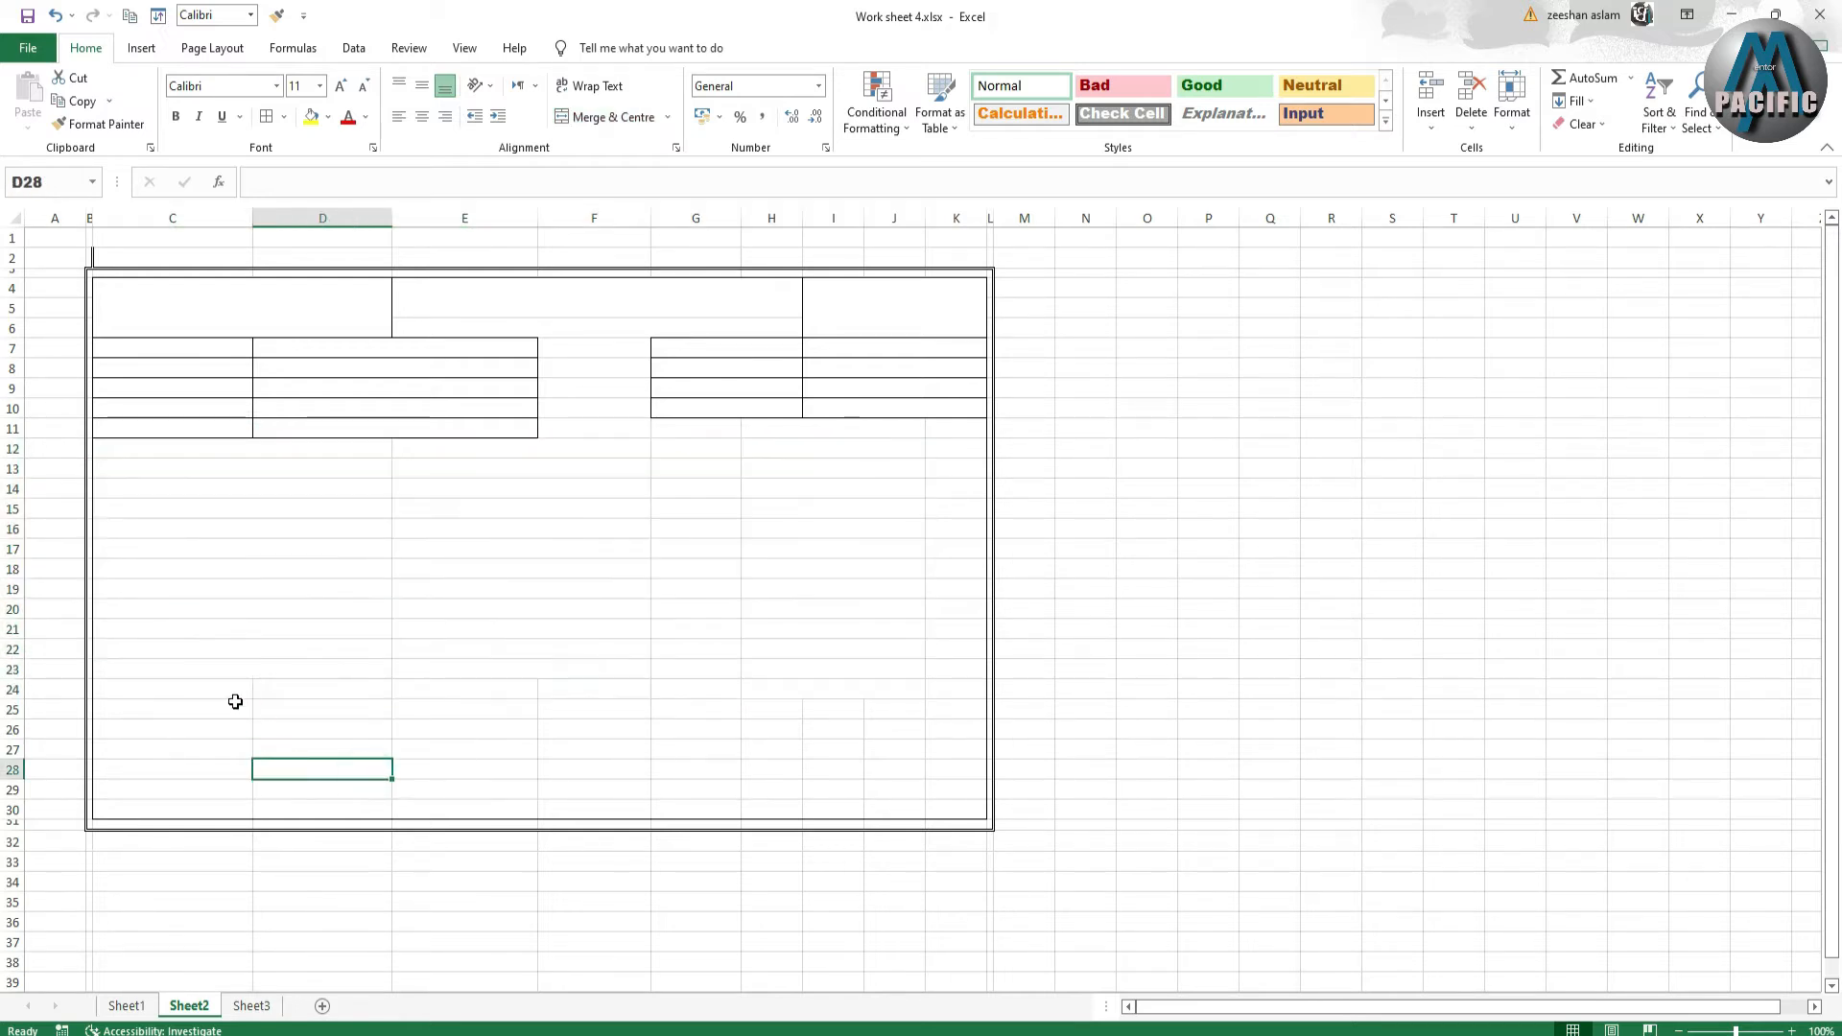
- Check the bank details section on Sheet1, and merge D24:E29 on Sheet2 across, row by row
left_click(127, 1005)
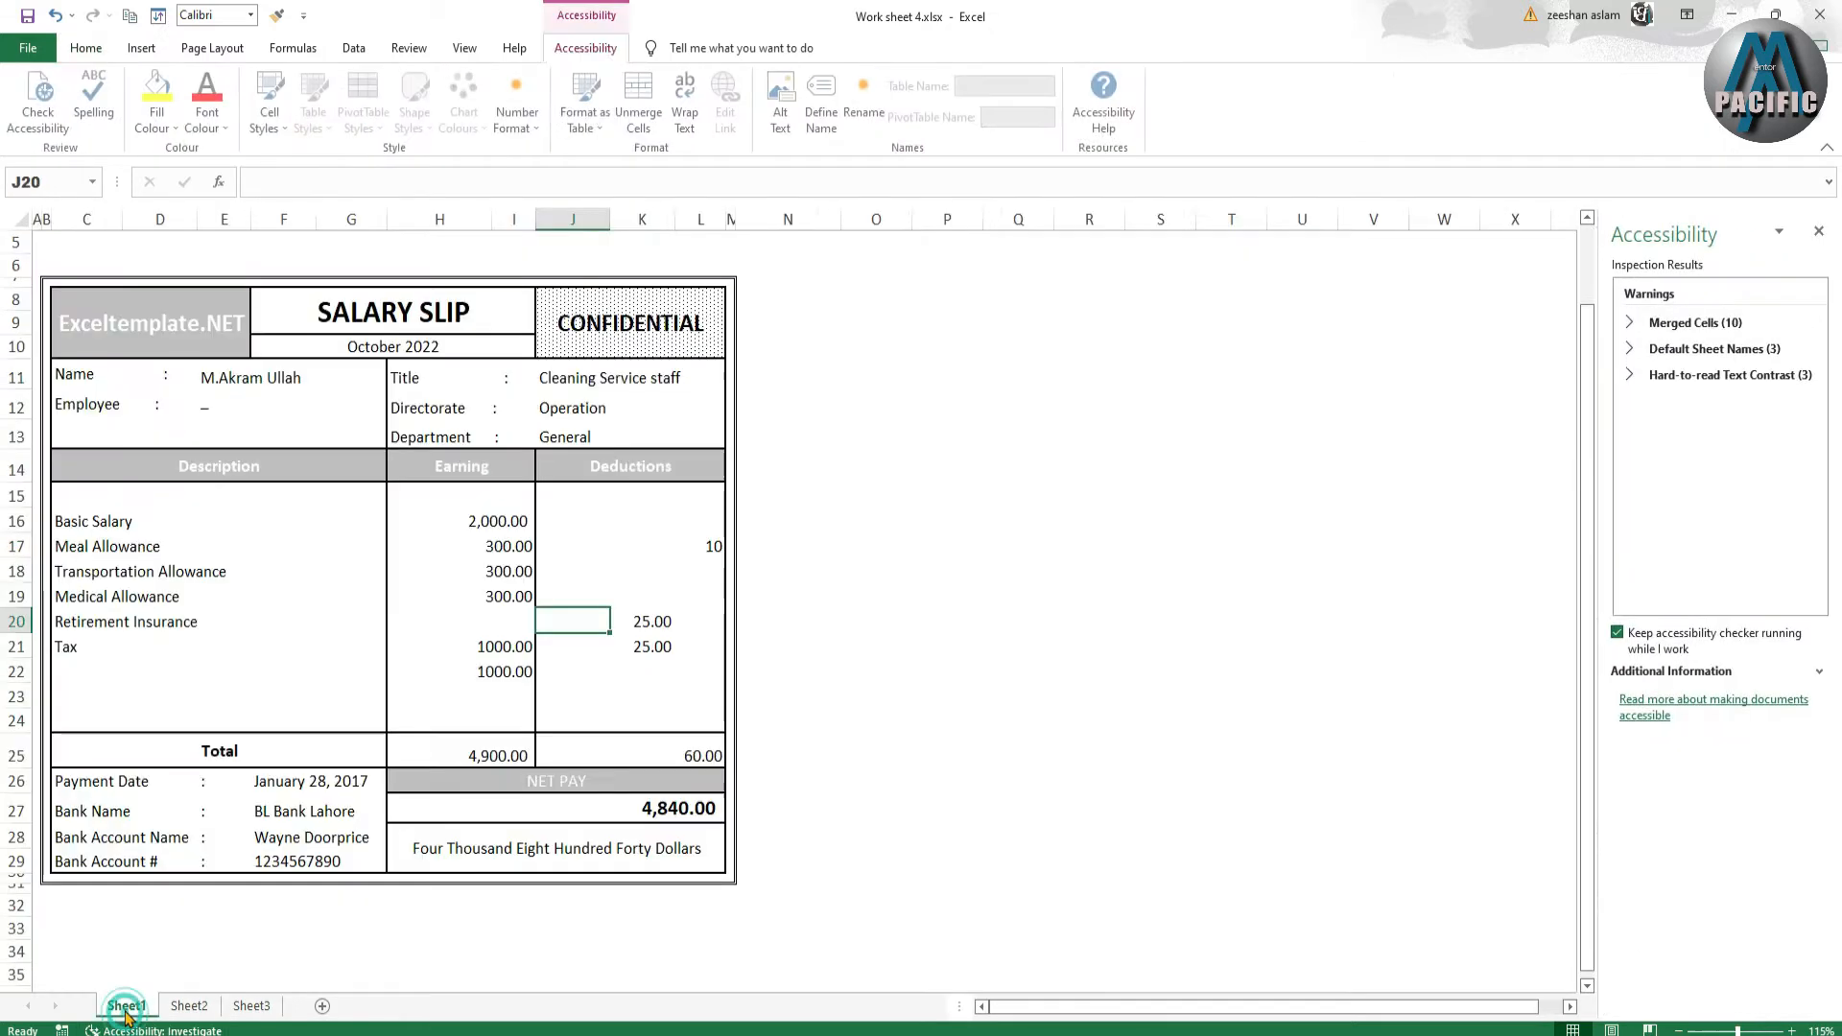
left_click(1817, 231)
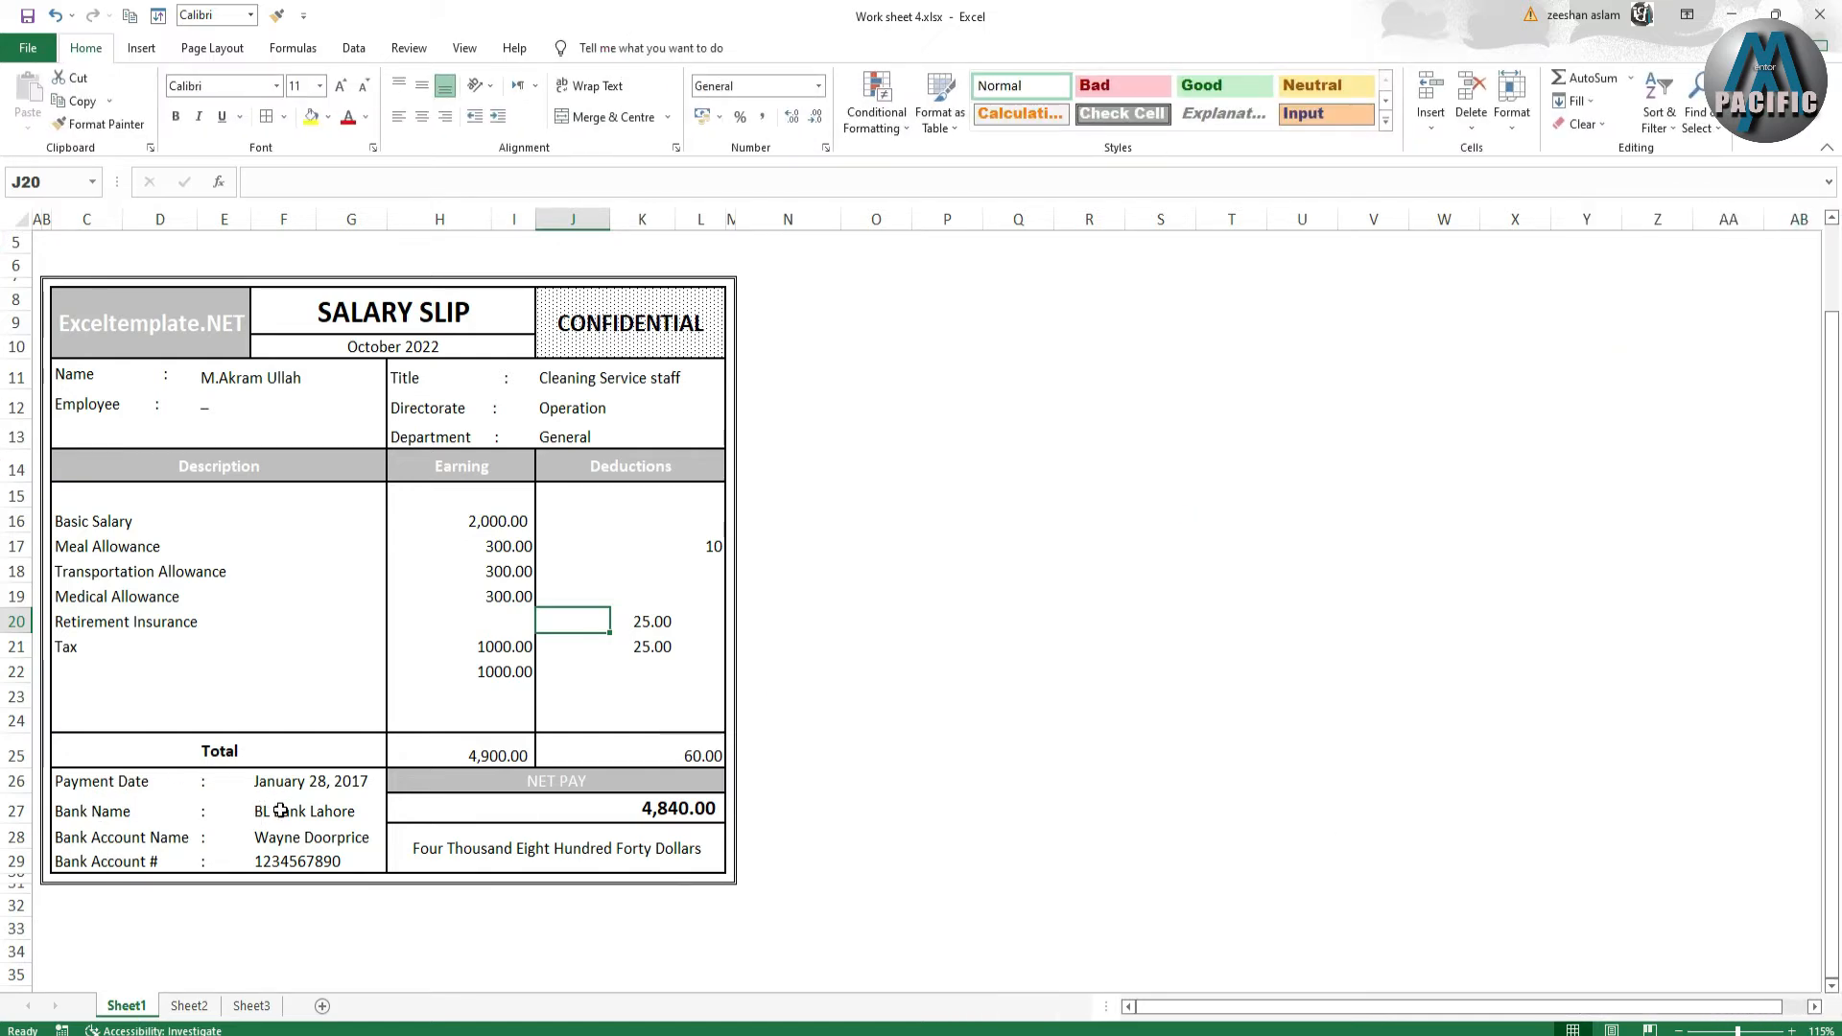
left_click(189, 1005)
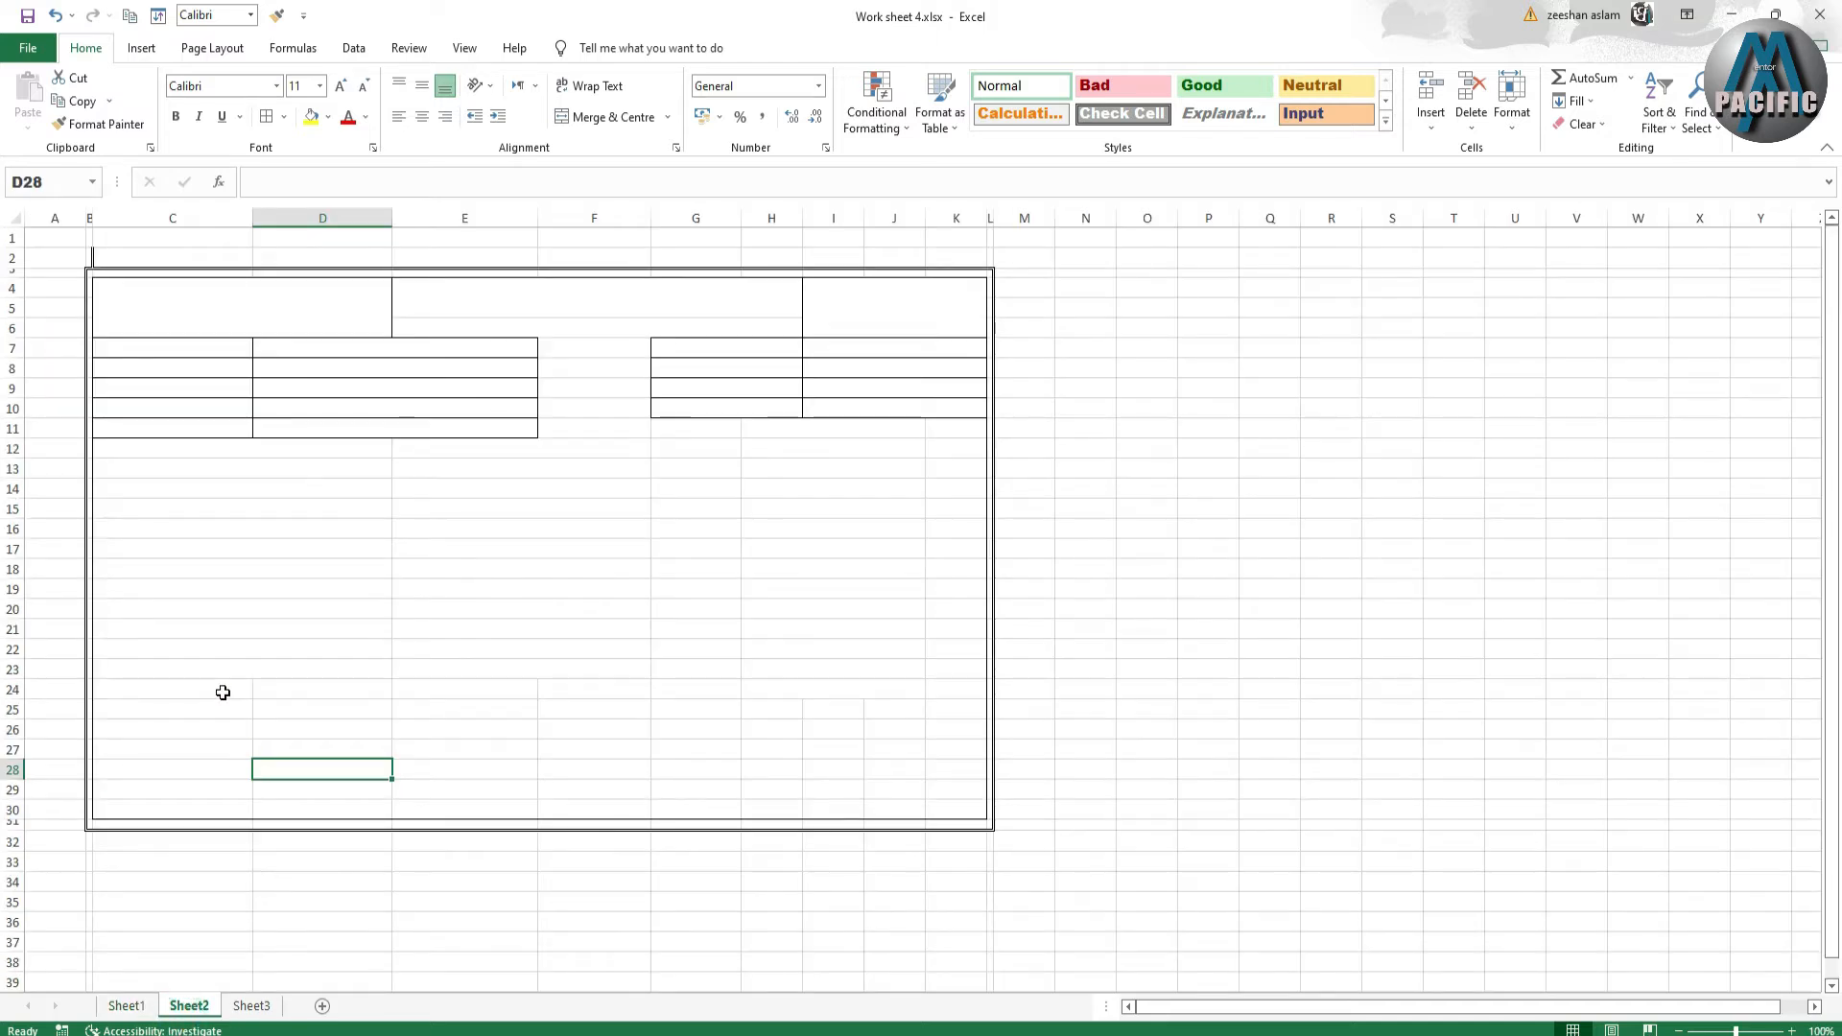
left_click_drag(223, 692, 219, 806)
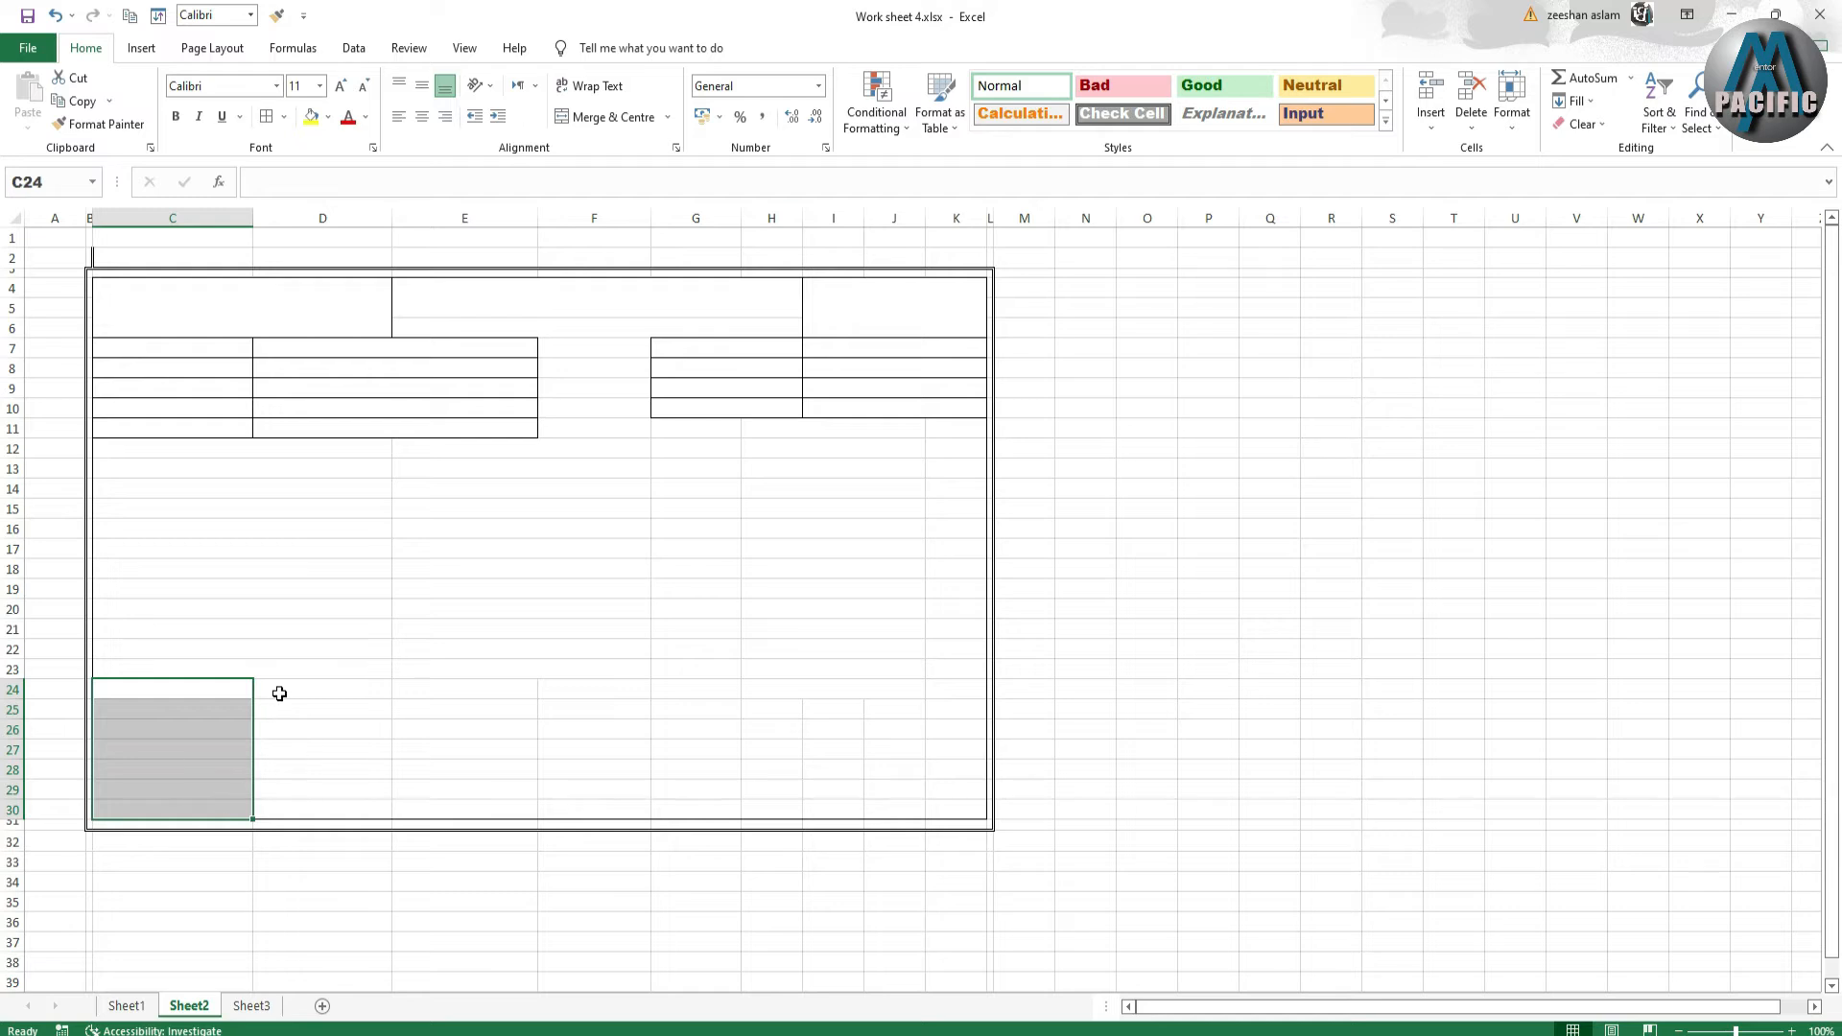
left_click_drag(308, 690, 426, 791)
left_click(426, 792)
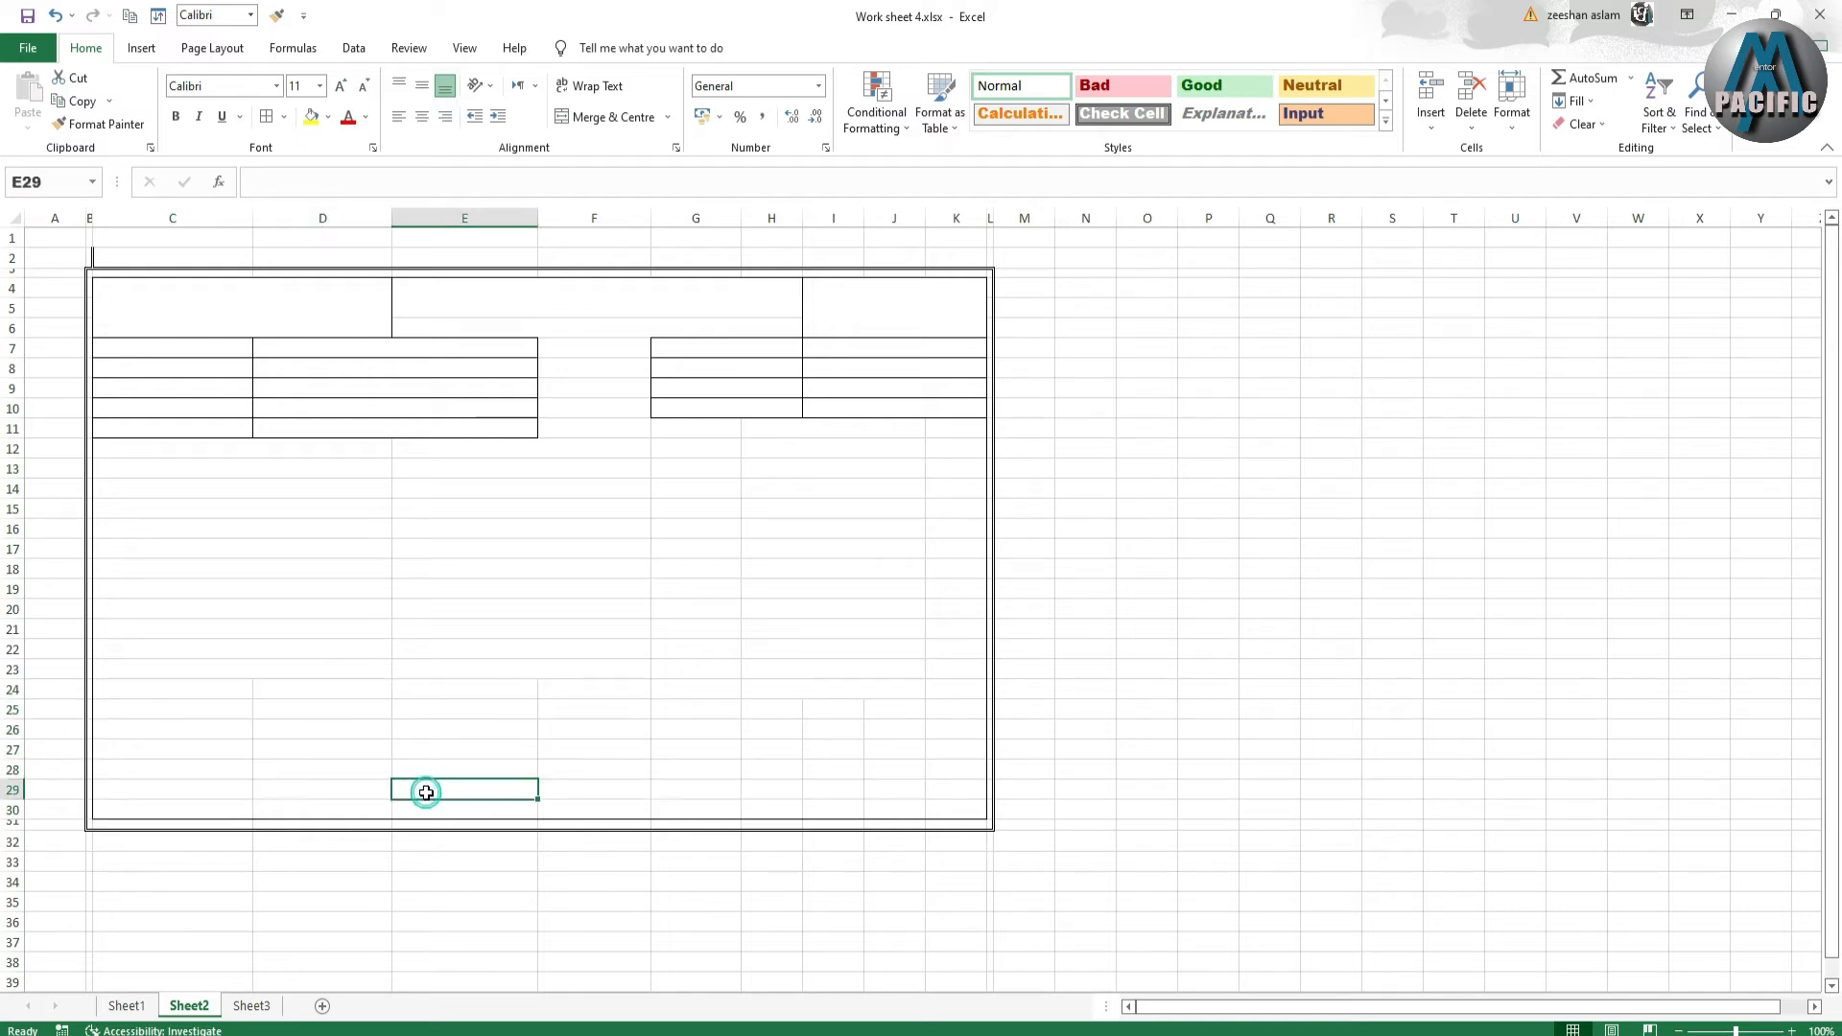
left_click_drag(345, 694, 418, 780)
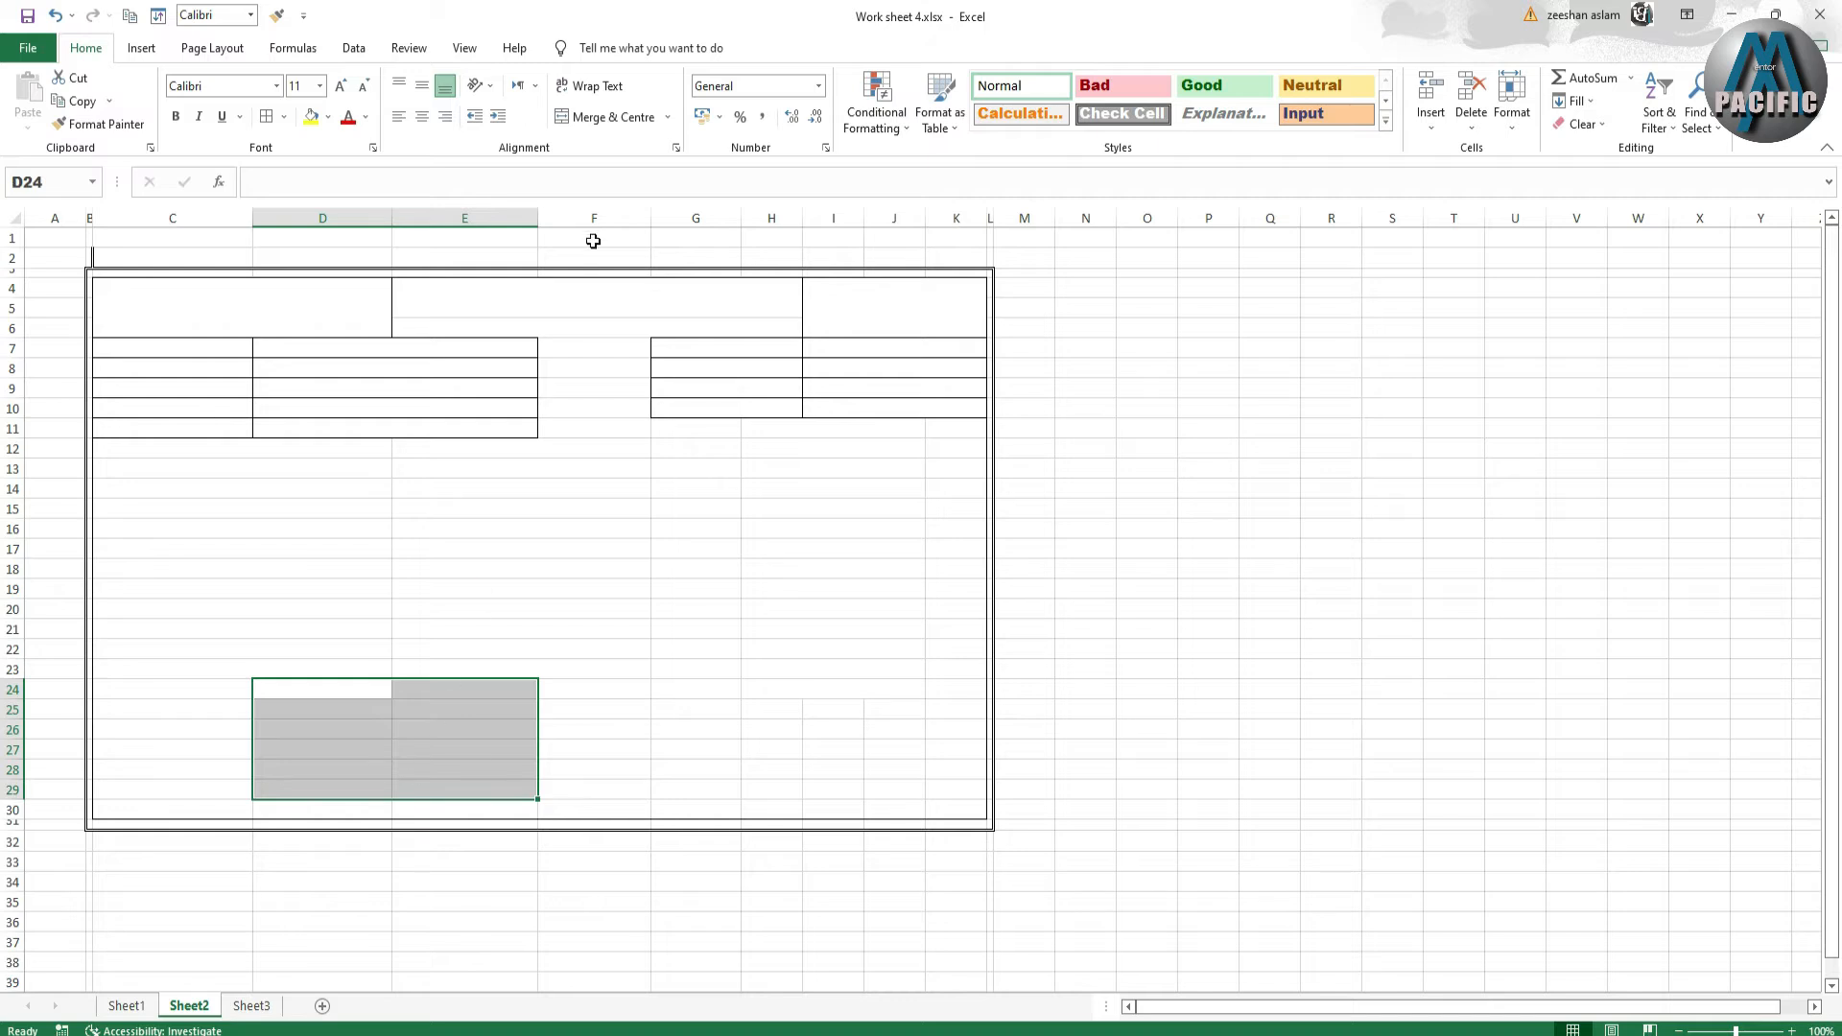
left_click(668, 117)
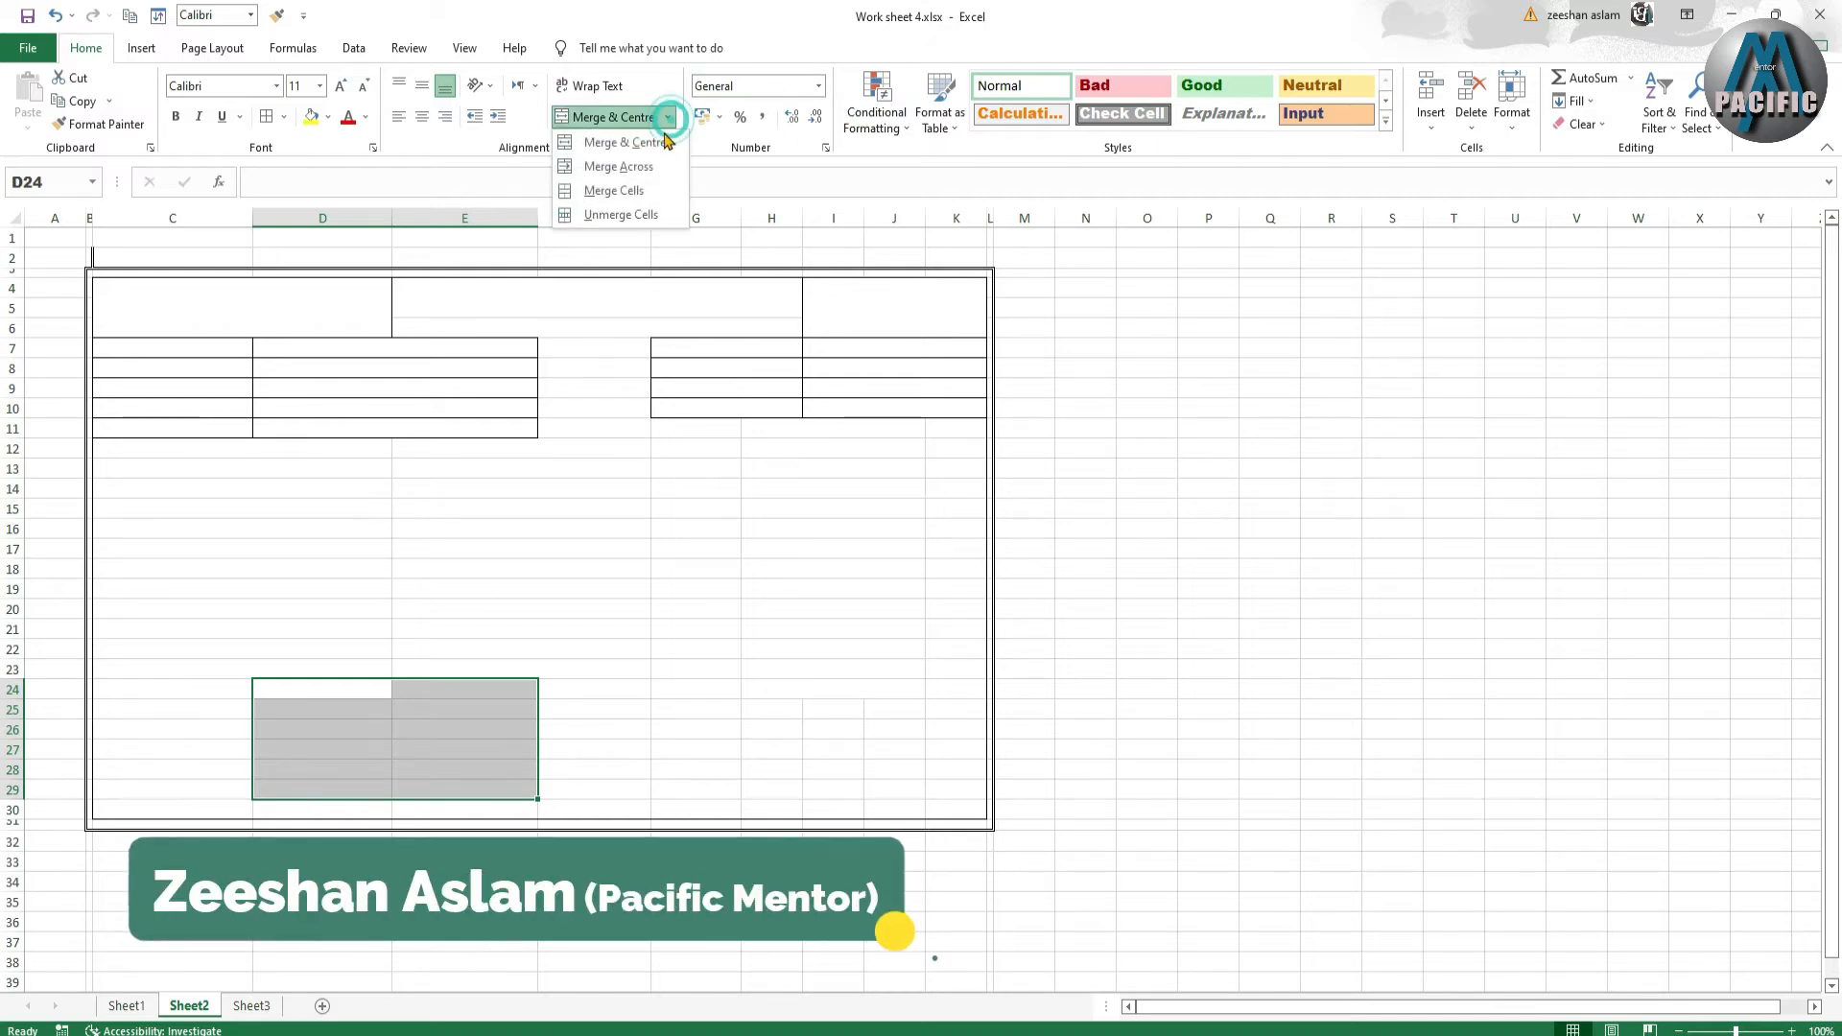
left_click(621, 151)
left_click(549, 721)
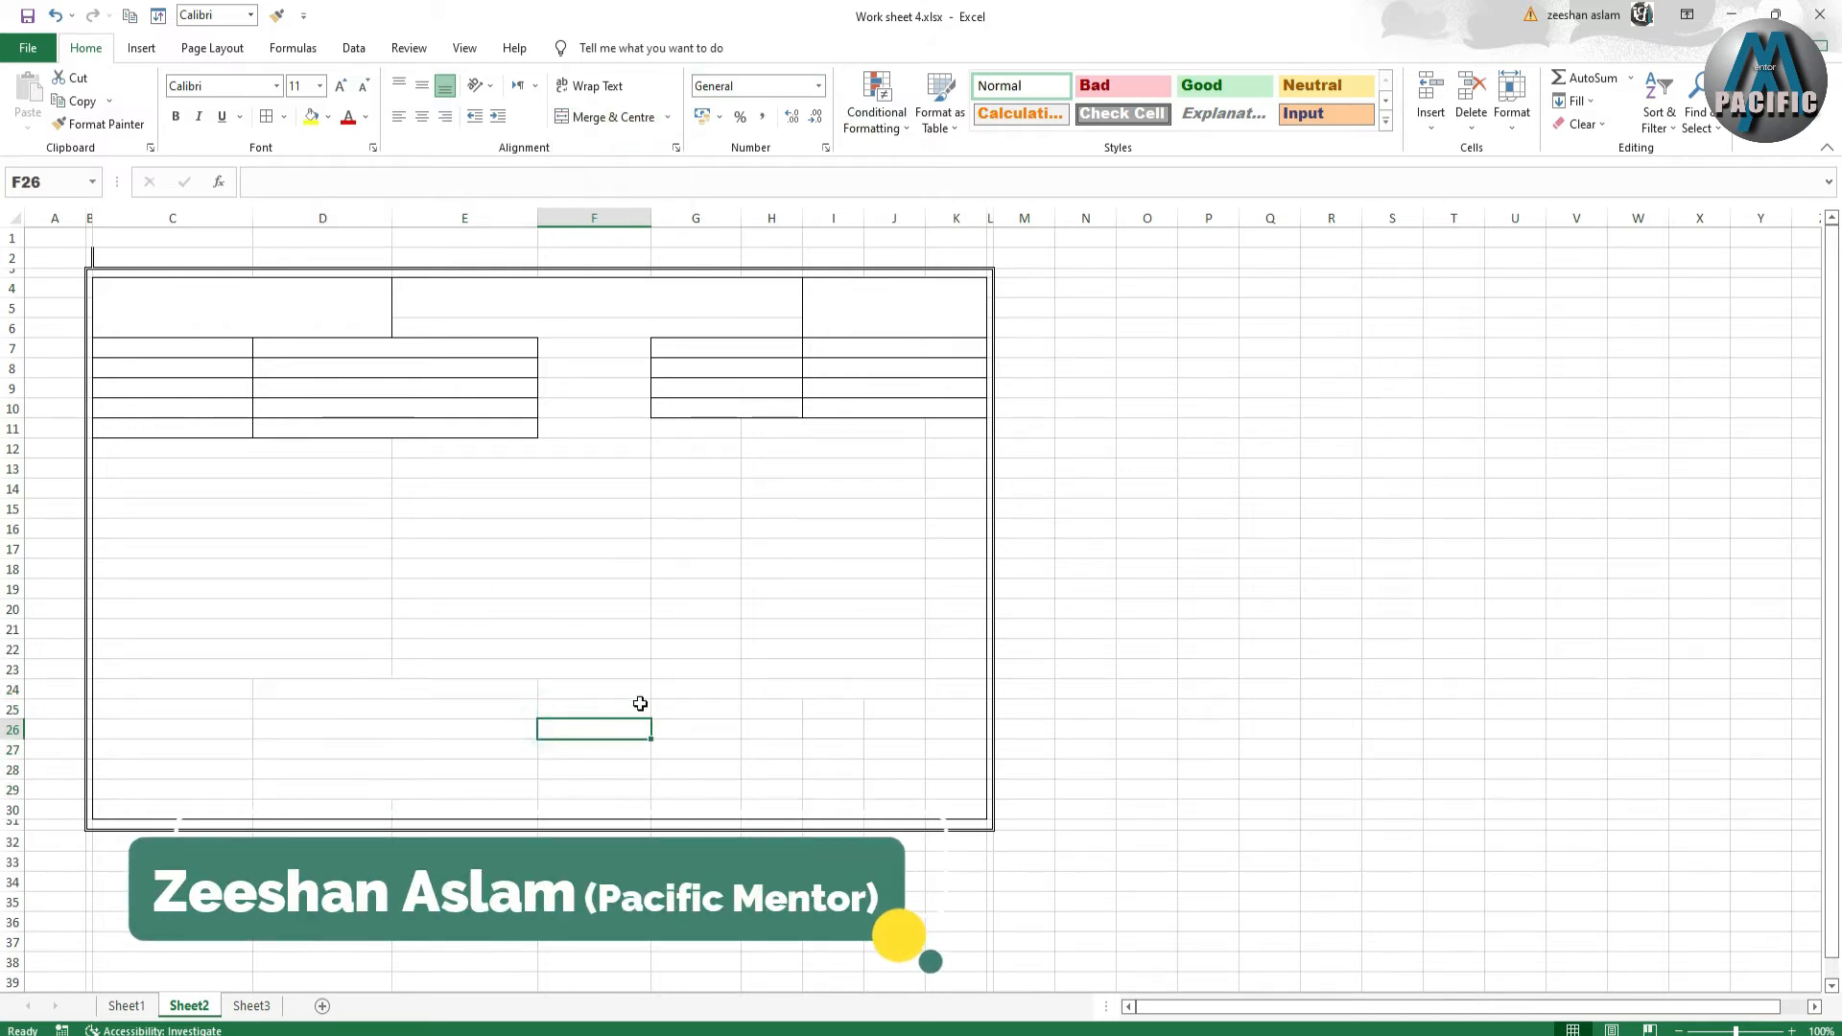
- Merge the cells in G12:J23 across, row by row, with Merge Across
left_click(608, 689)
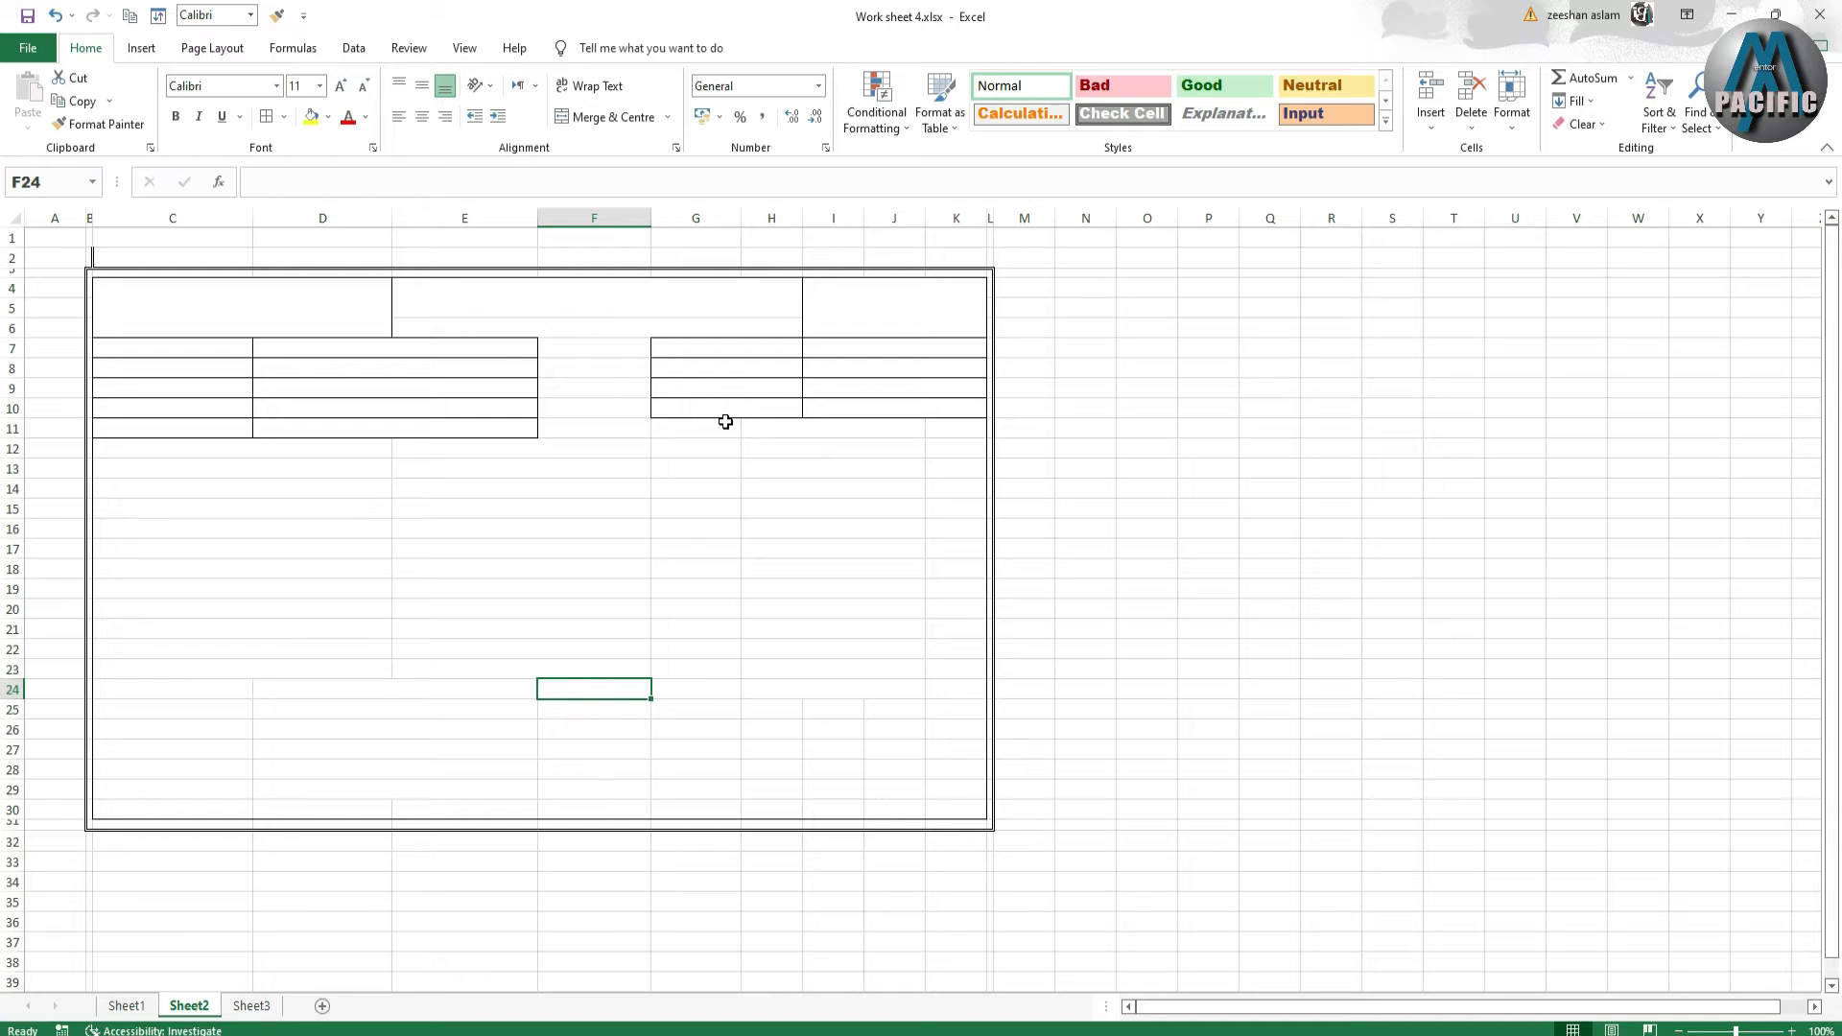
left_click_drag(553, 458, 566, 658)
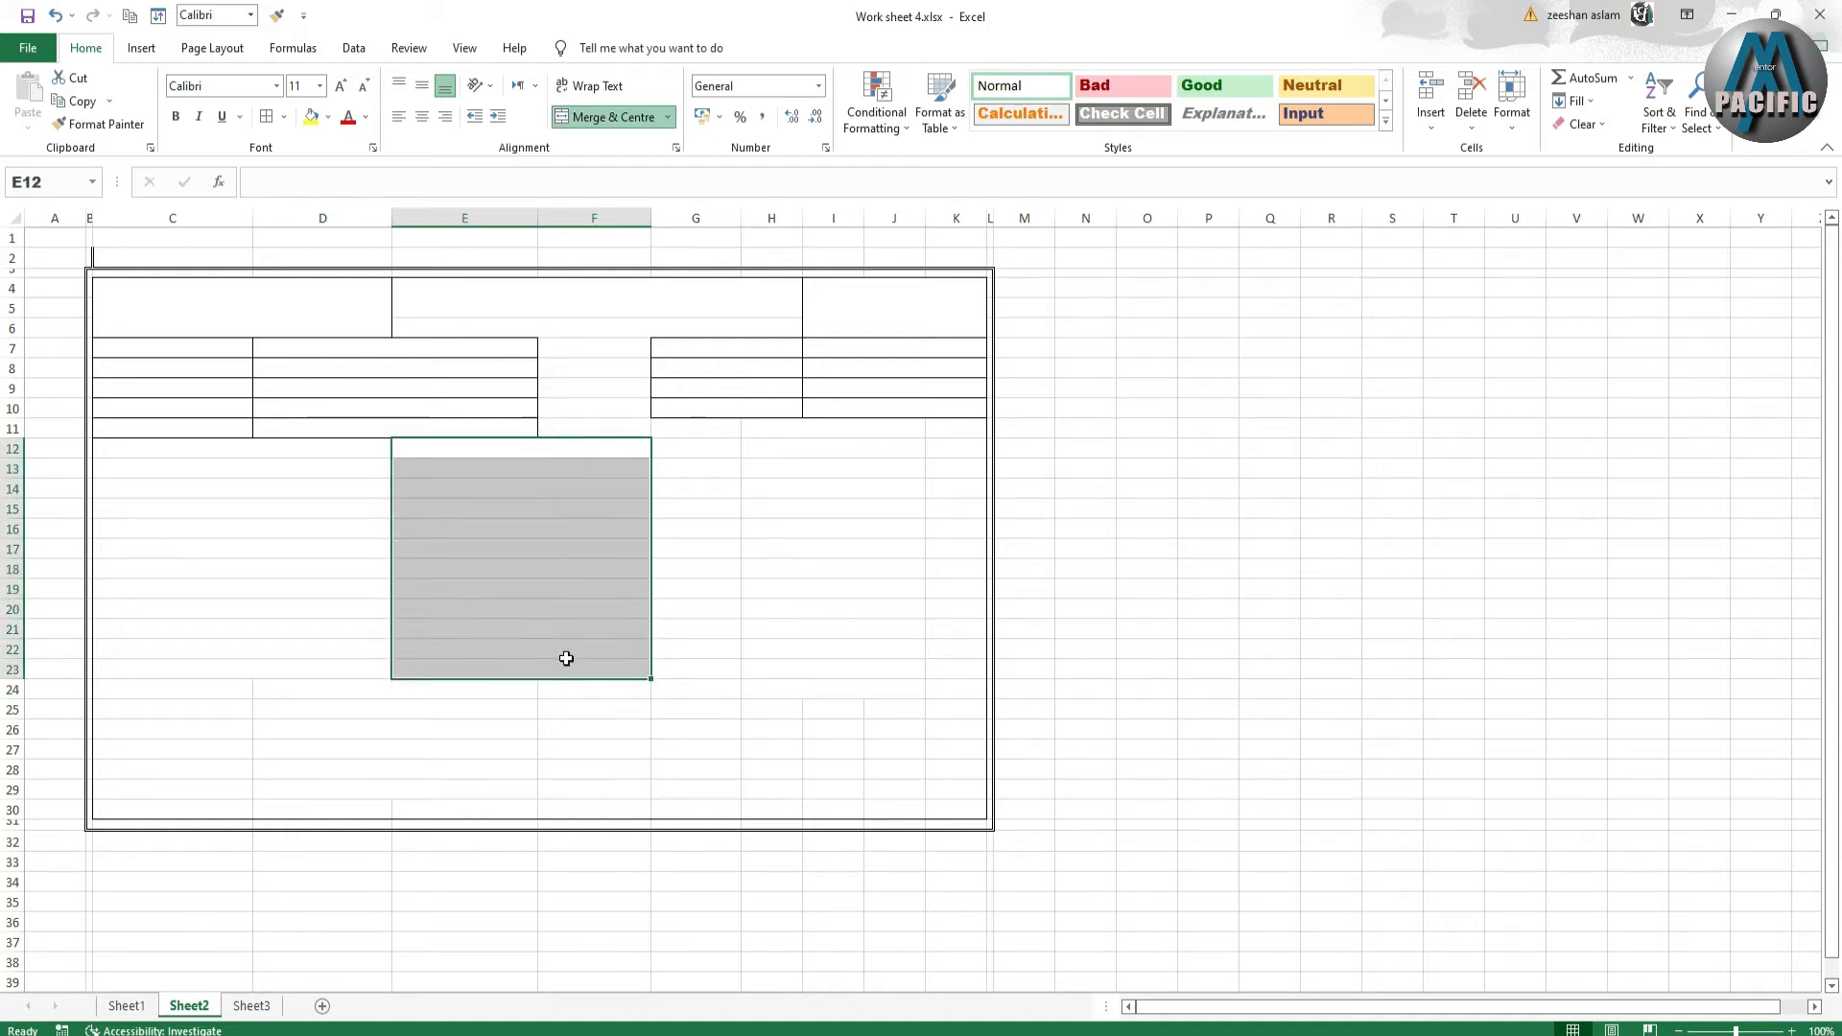
left_click(721, 446)
left_click_drag(714, 431, 797, 660)
left_click(752, 468)
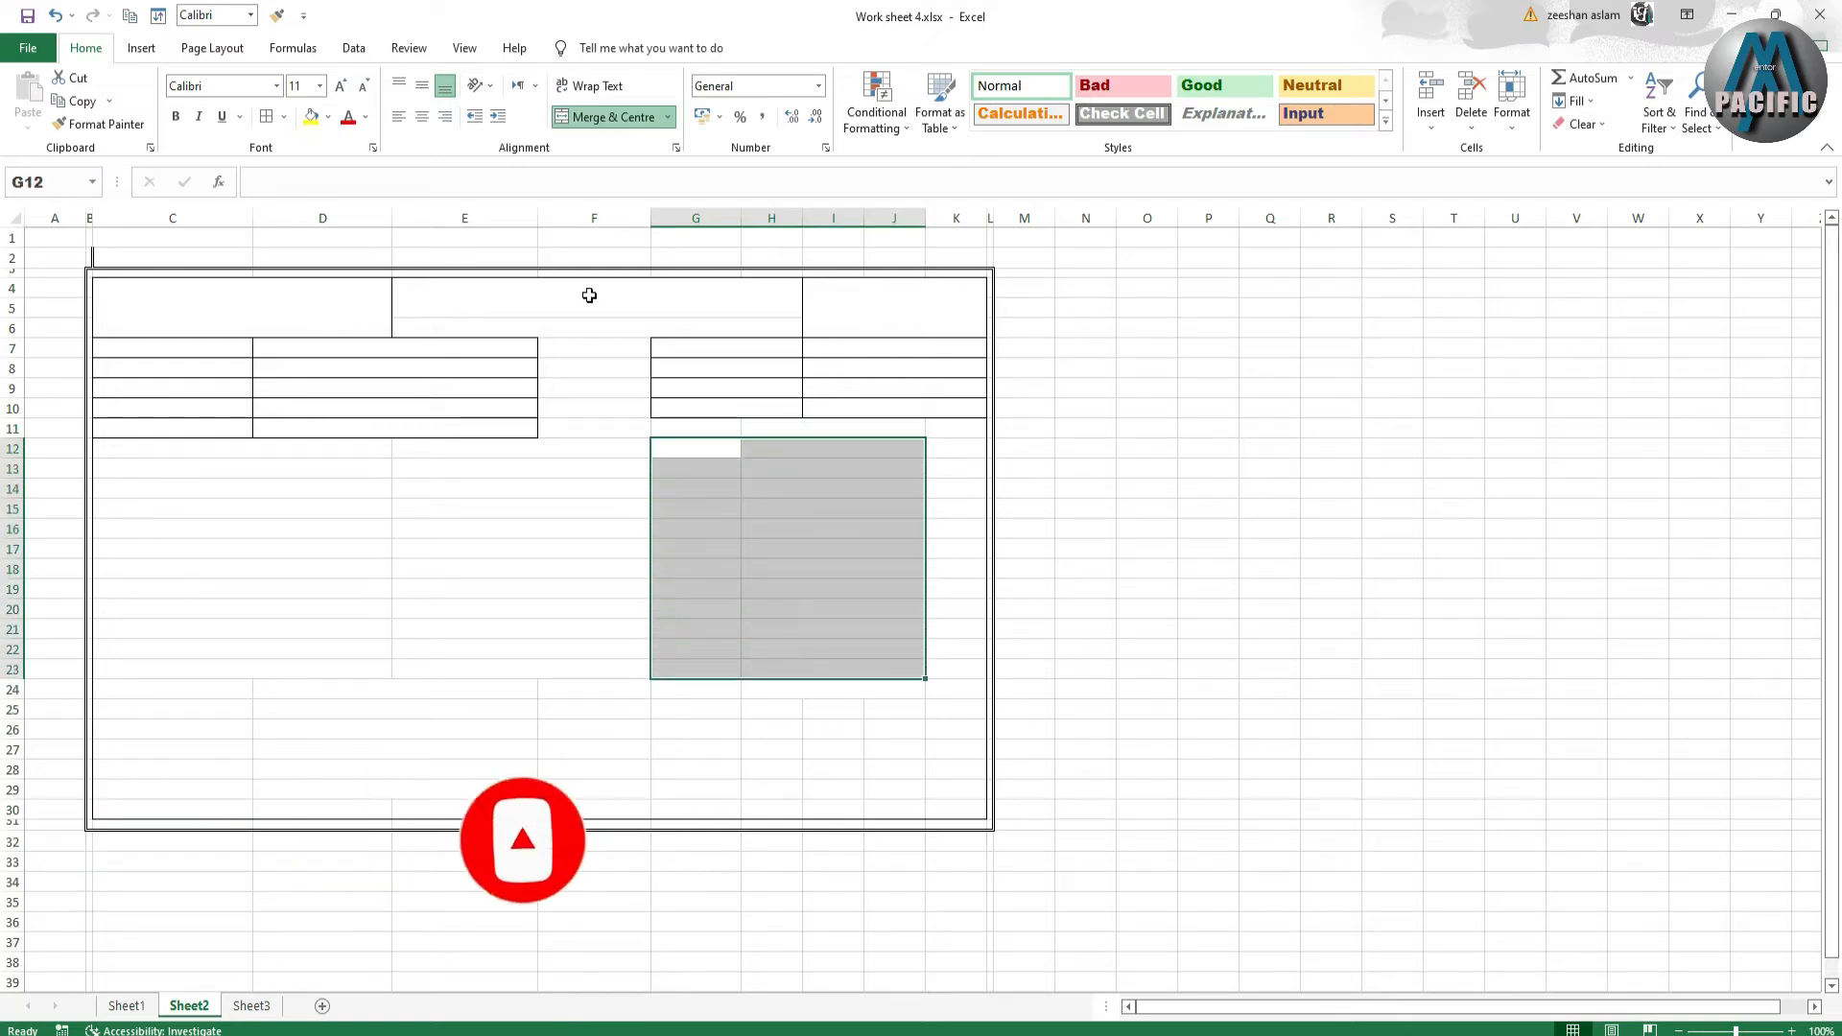
left_click(668, 117)
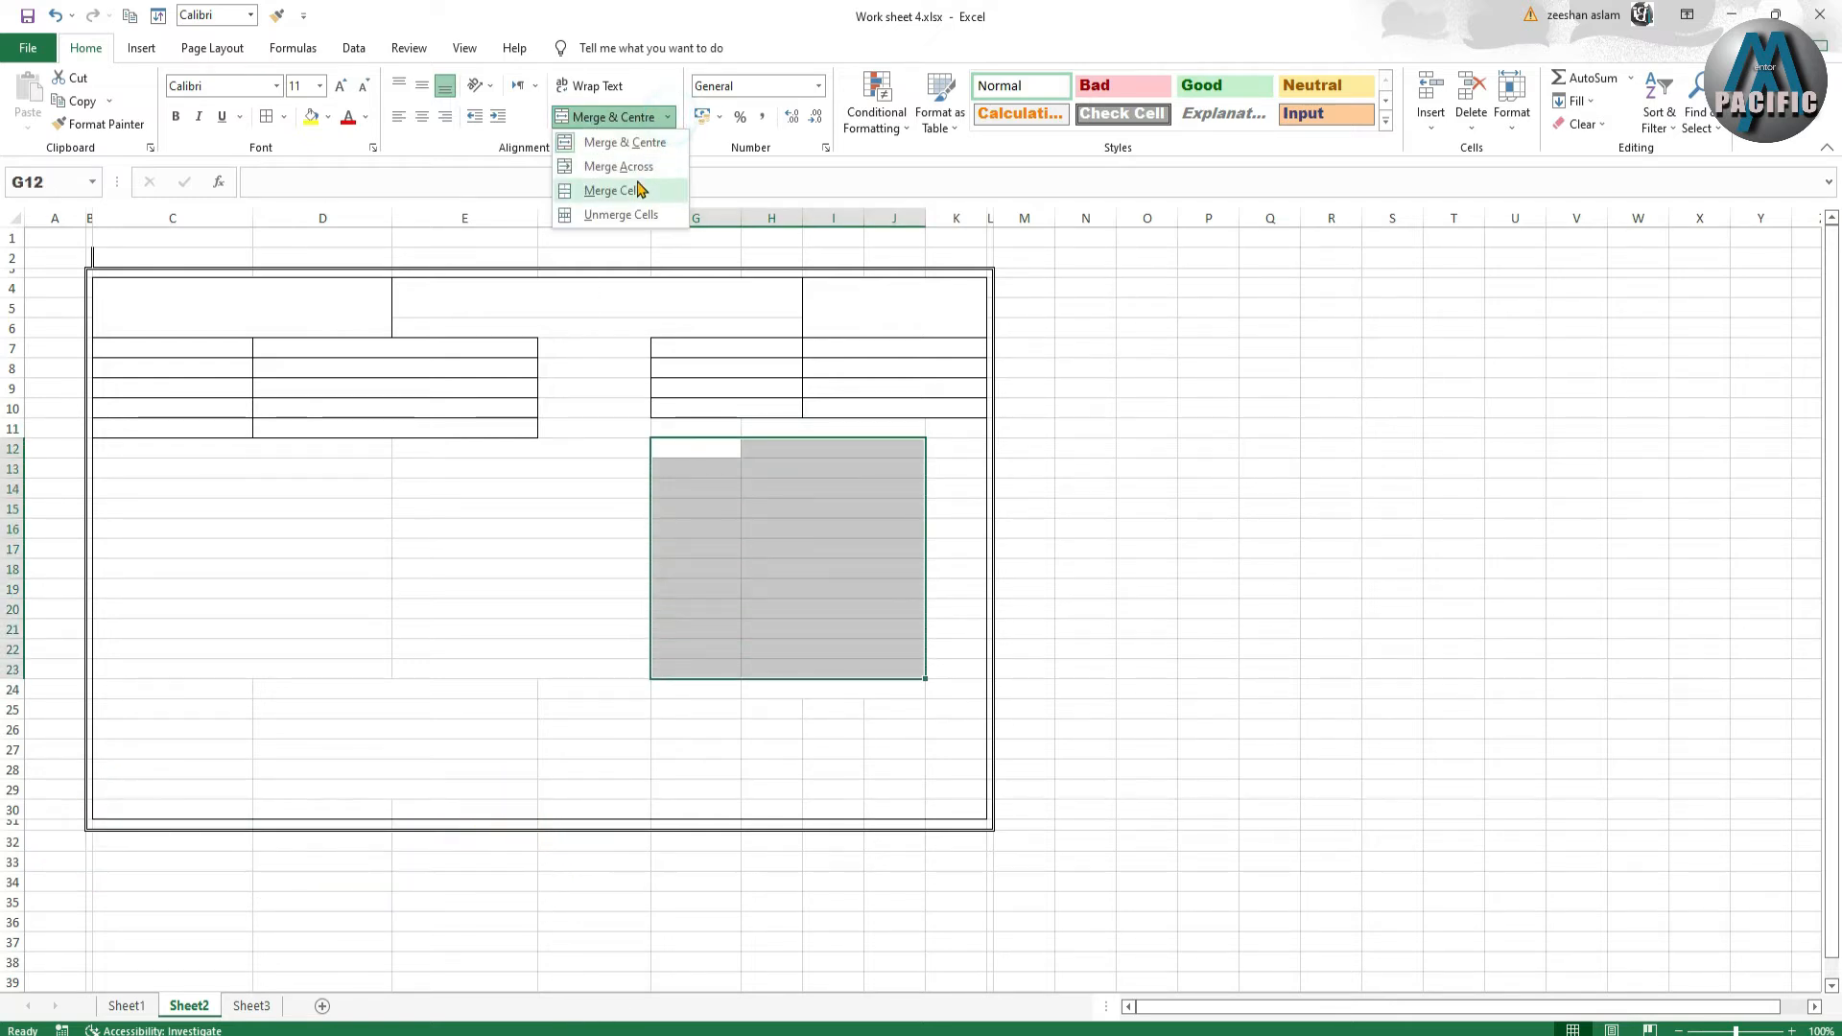
left_click(628, 167)
left_click(716, 586)
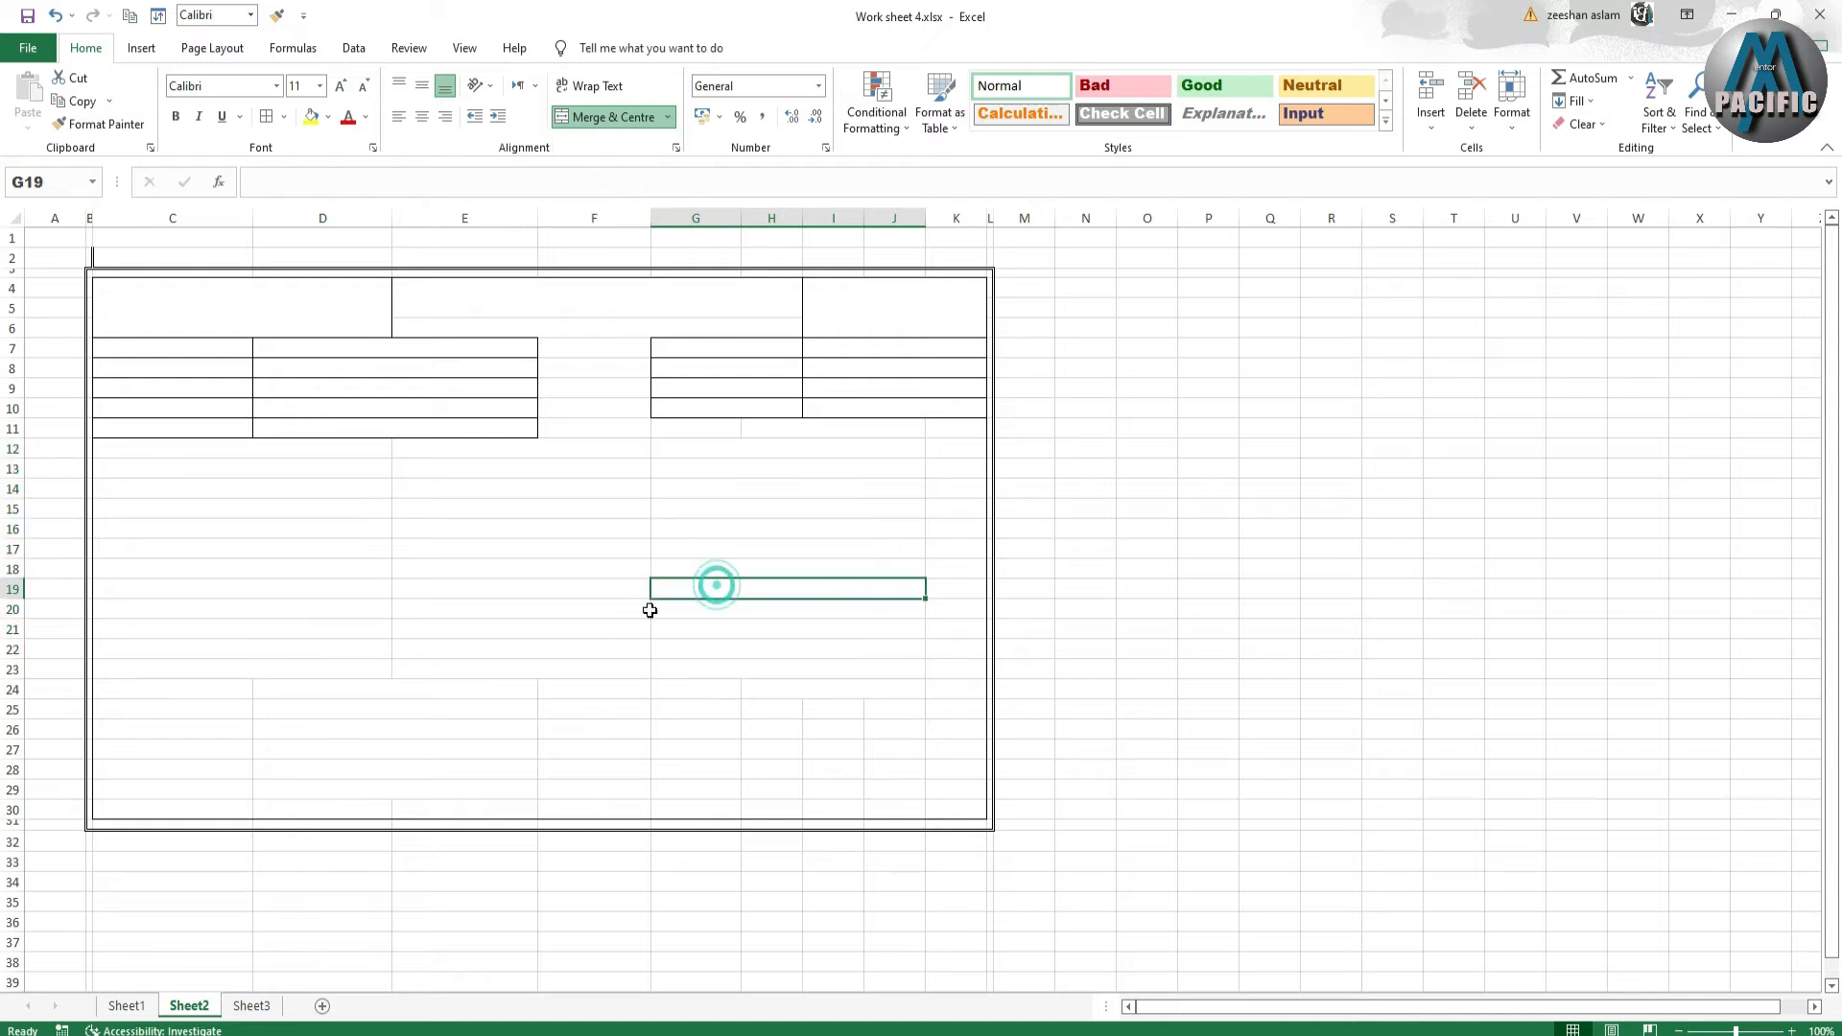
- Narrow columns E, F, J and K to make the salary slip more compact
mouse_move(921, 222)
left_mouse_down()
mouse_move(895, 219)
mouse_move(936, 219)
left_mouse_up()
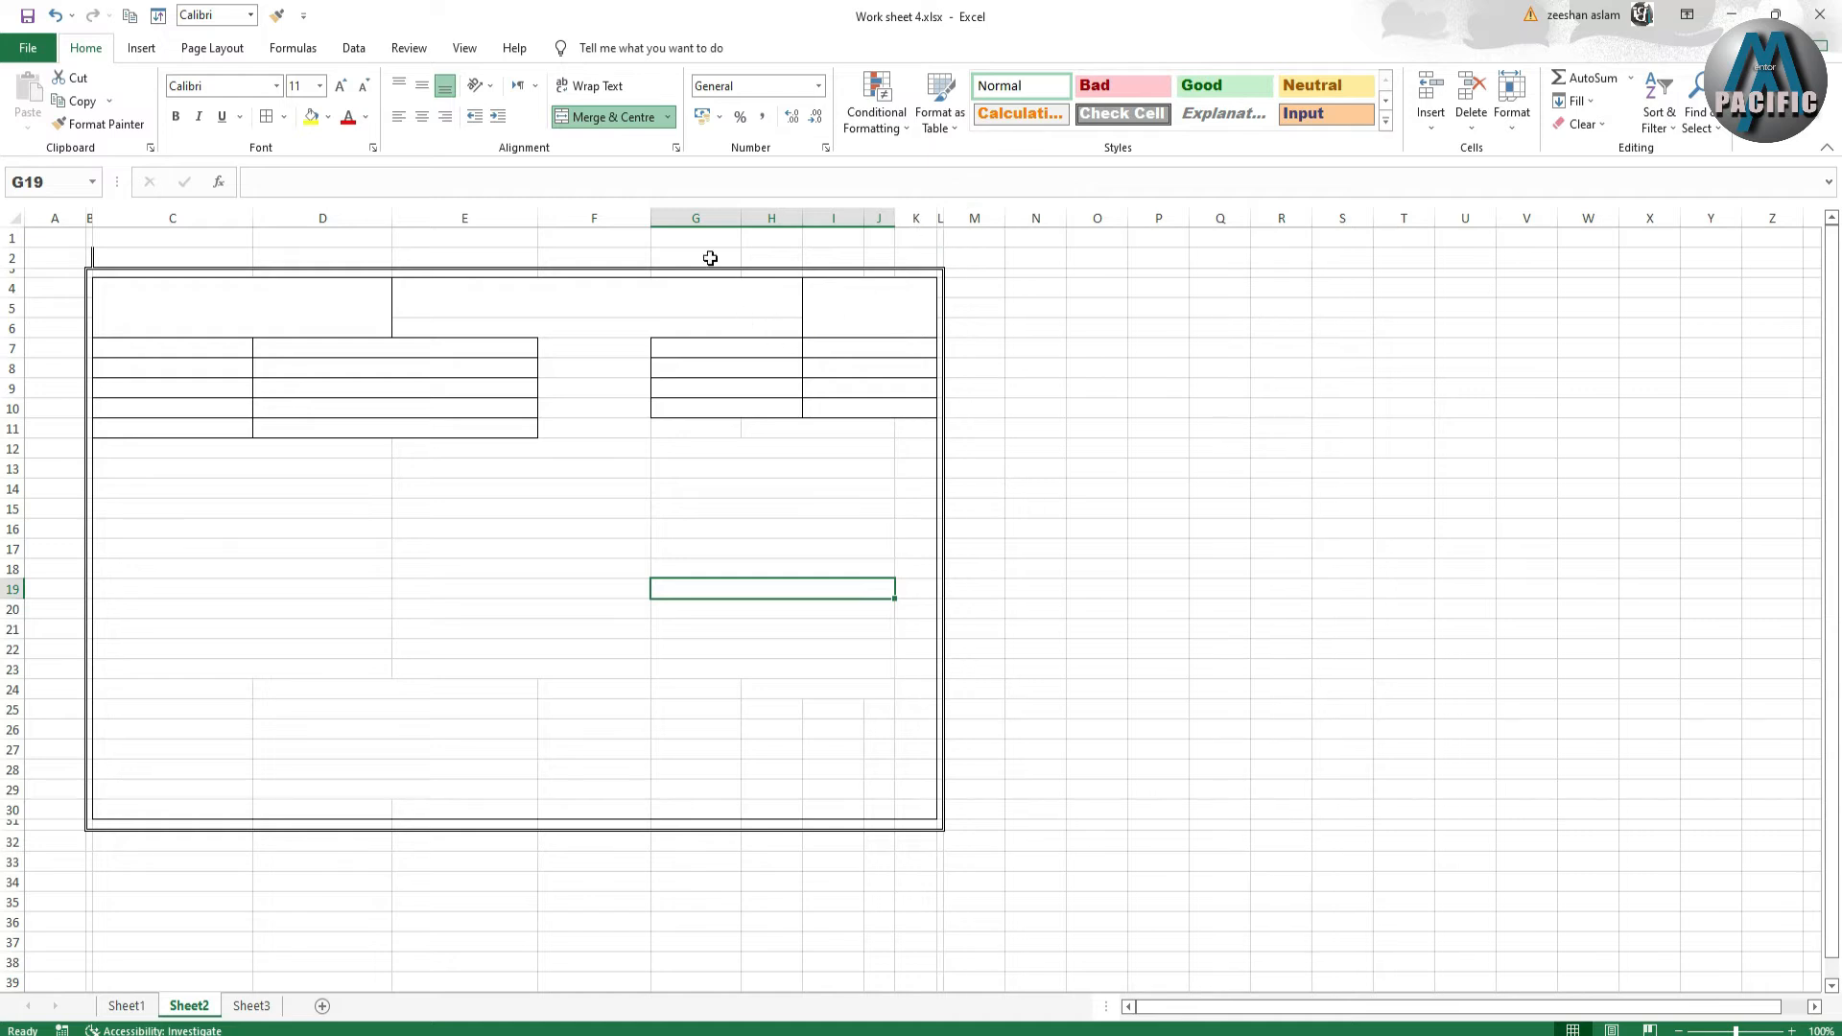
left_click_drag(648, 222, 501, 219)
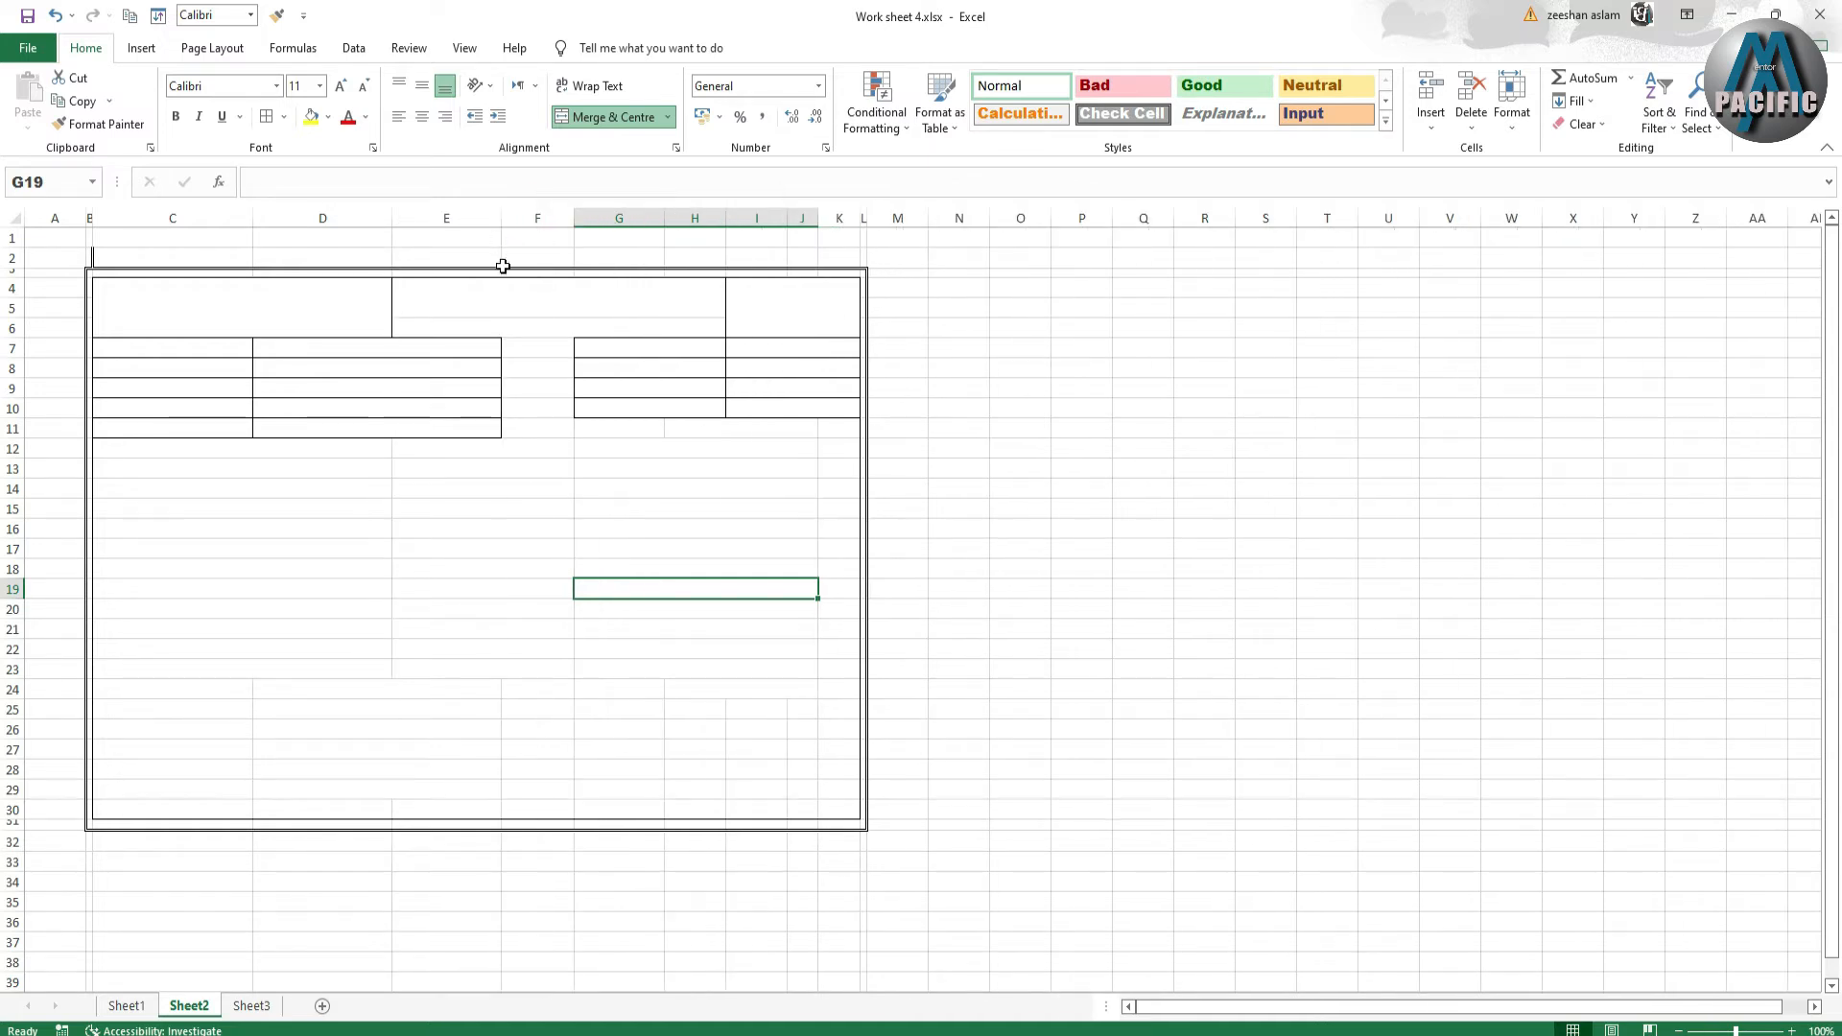
- Narrow columns H and J on Sheet2, and make row 12 taller like the description header row on Sheet1
left_click_drag(725, 226, 775, 217)
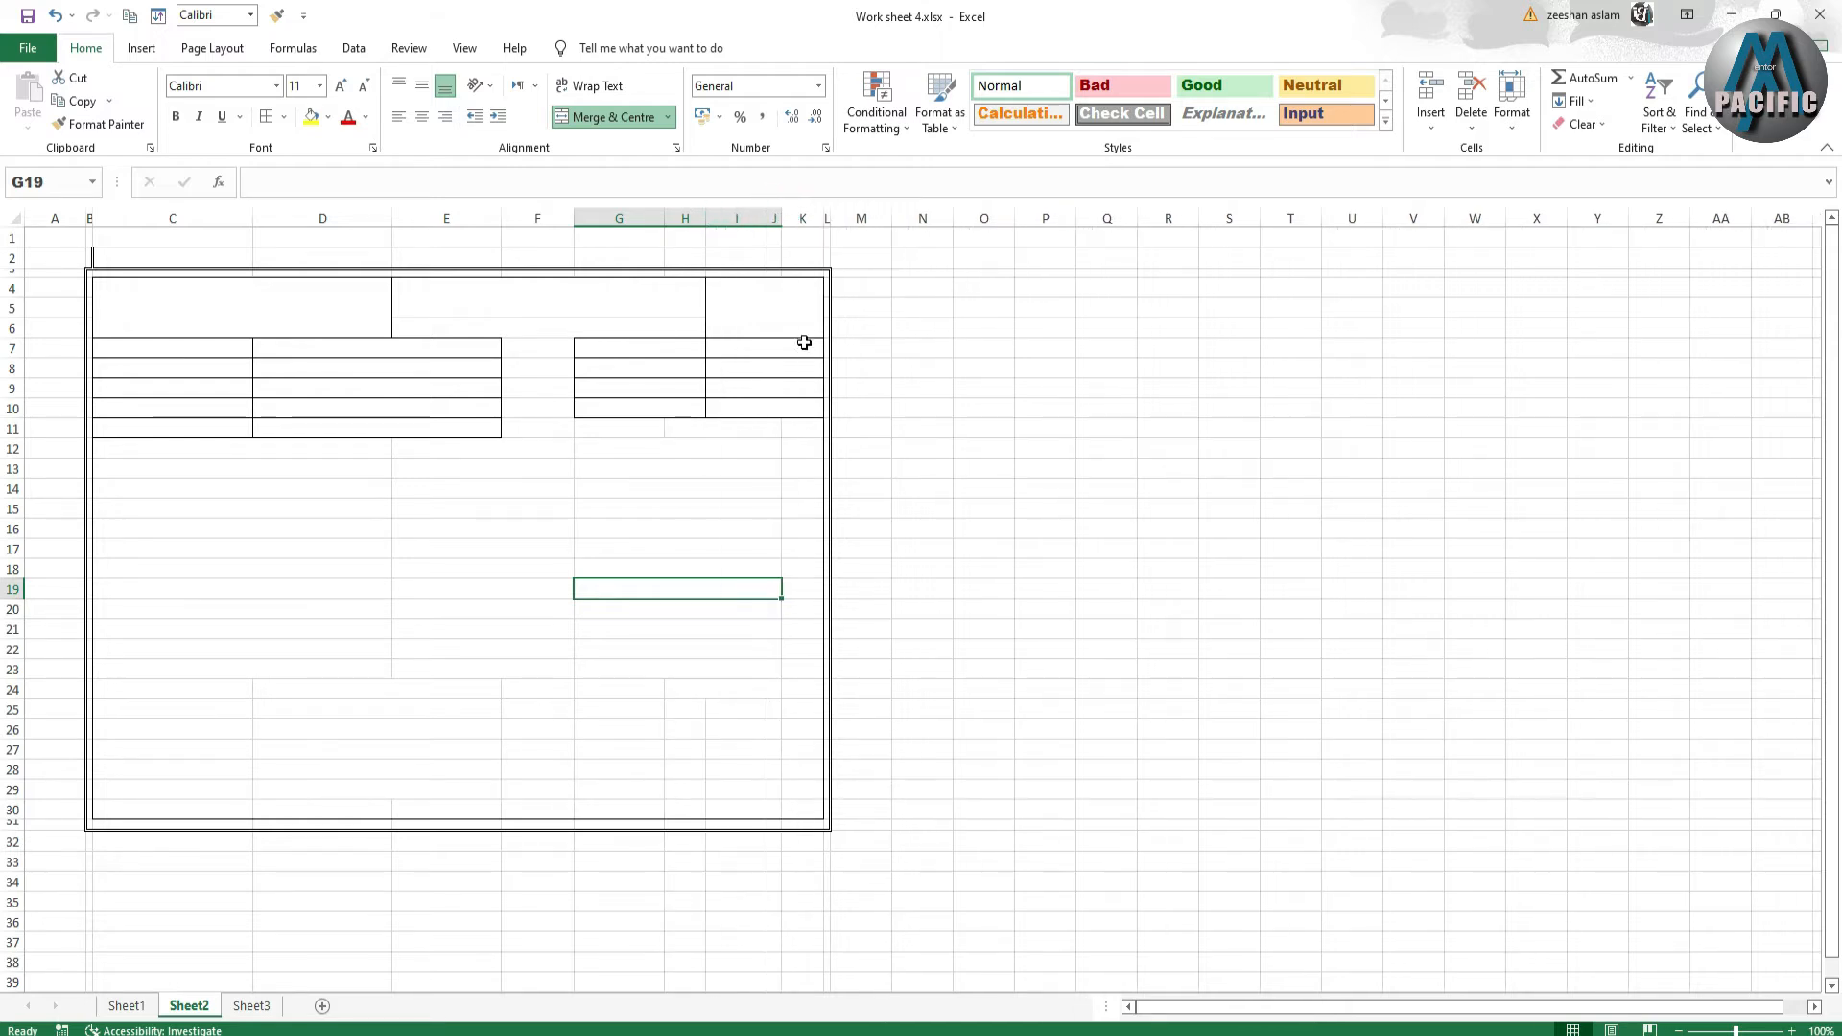
left_click(965, 495)
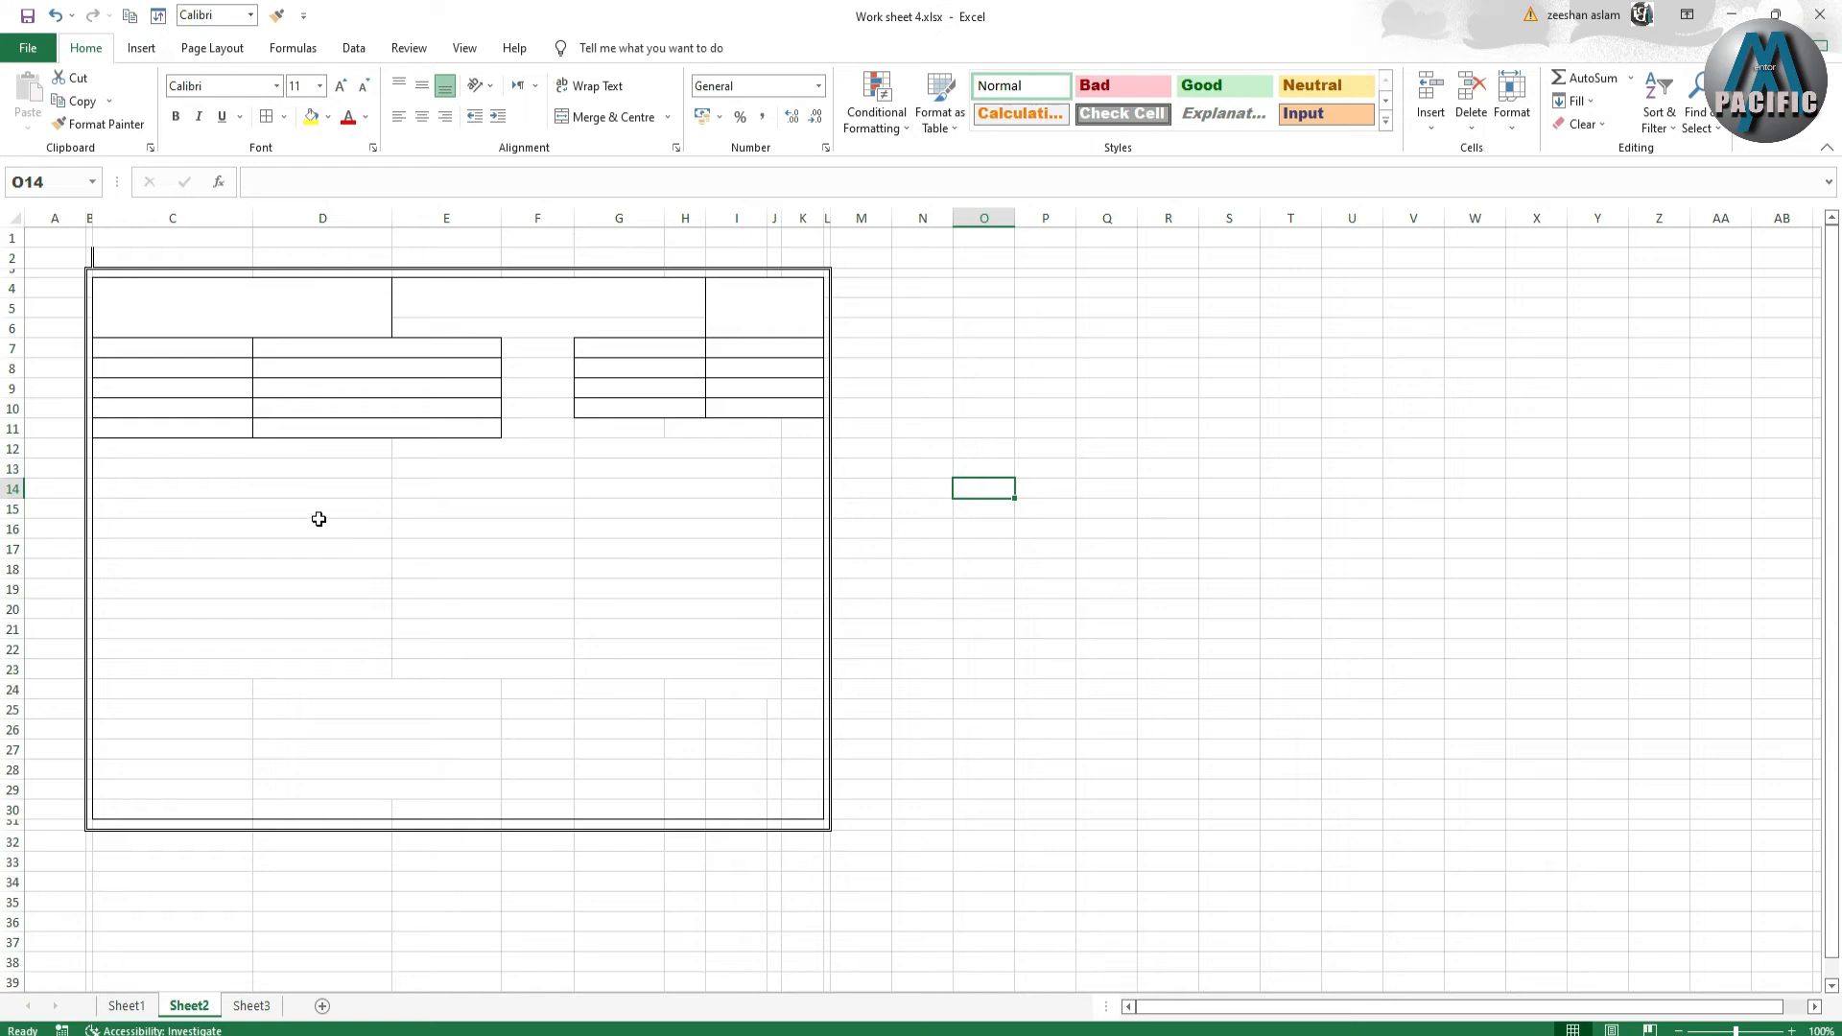
left_click(129, 1005)
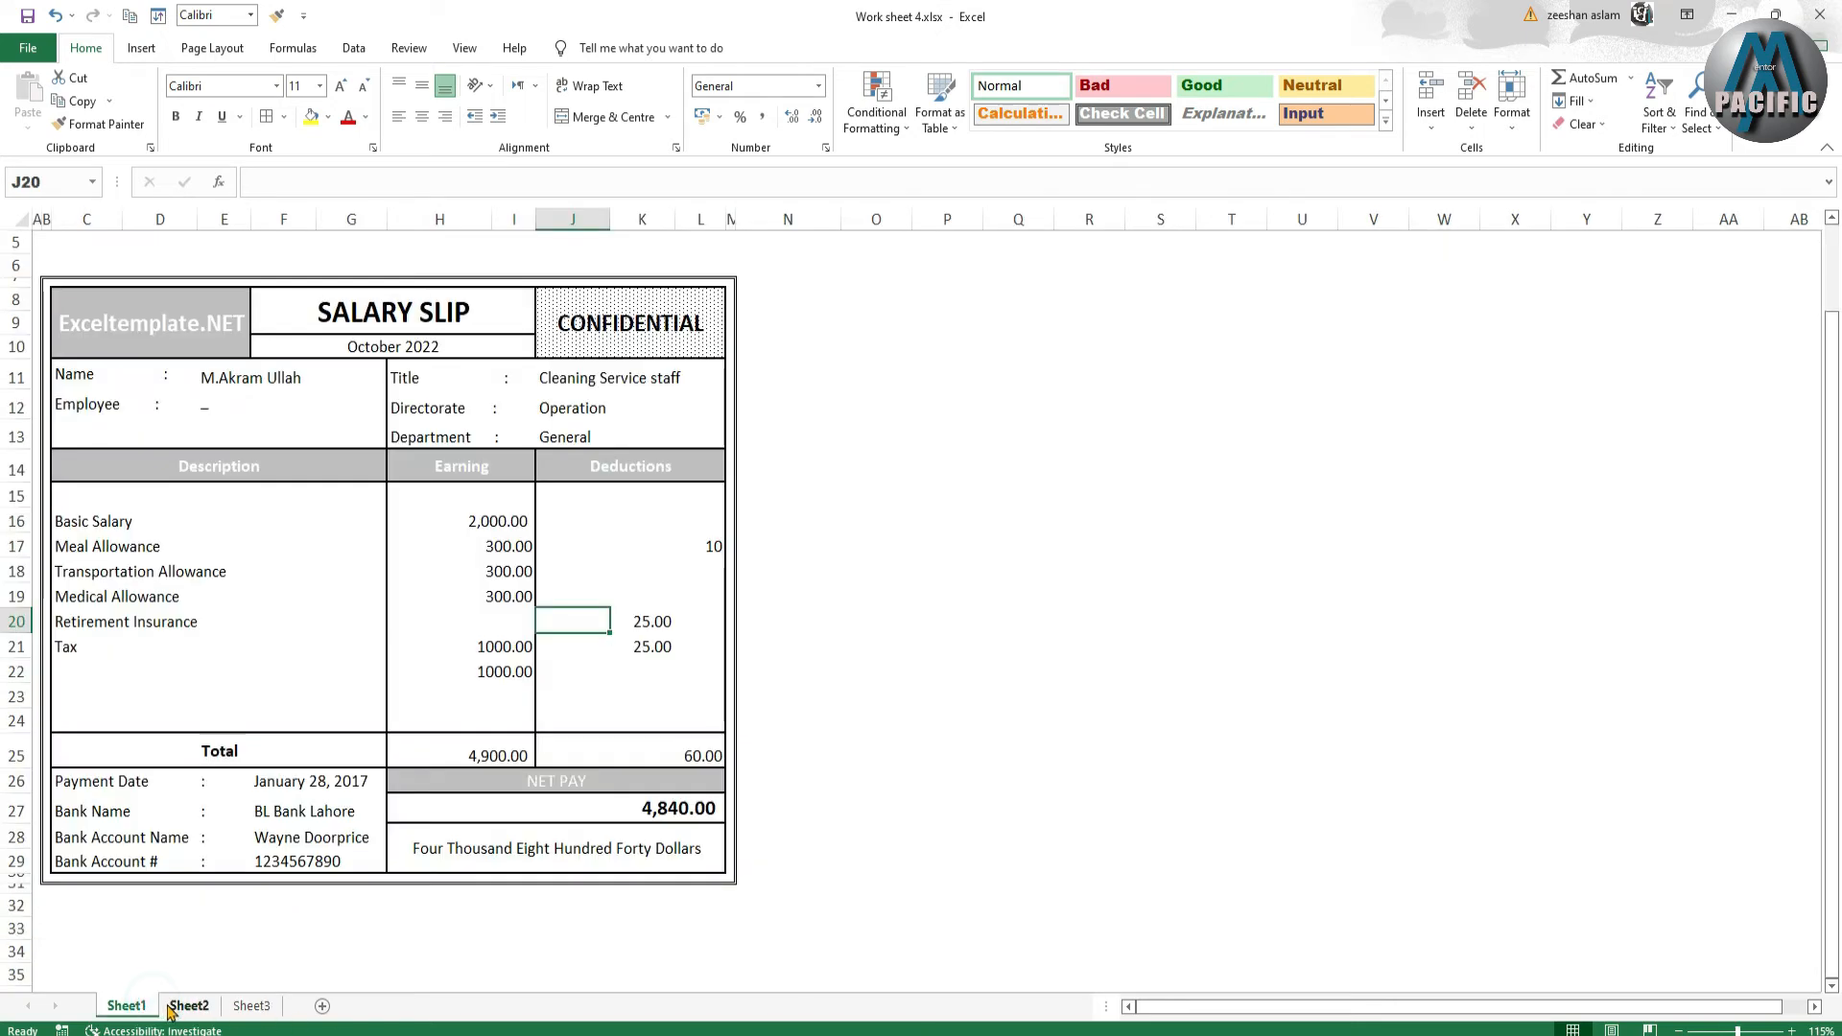
left_click(184, 1006)
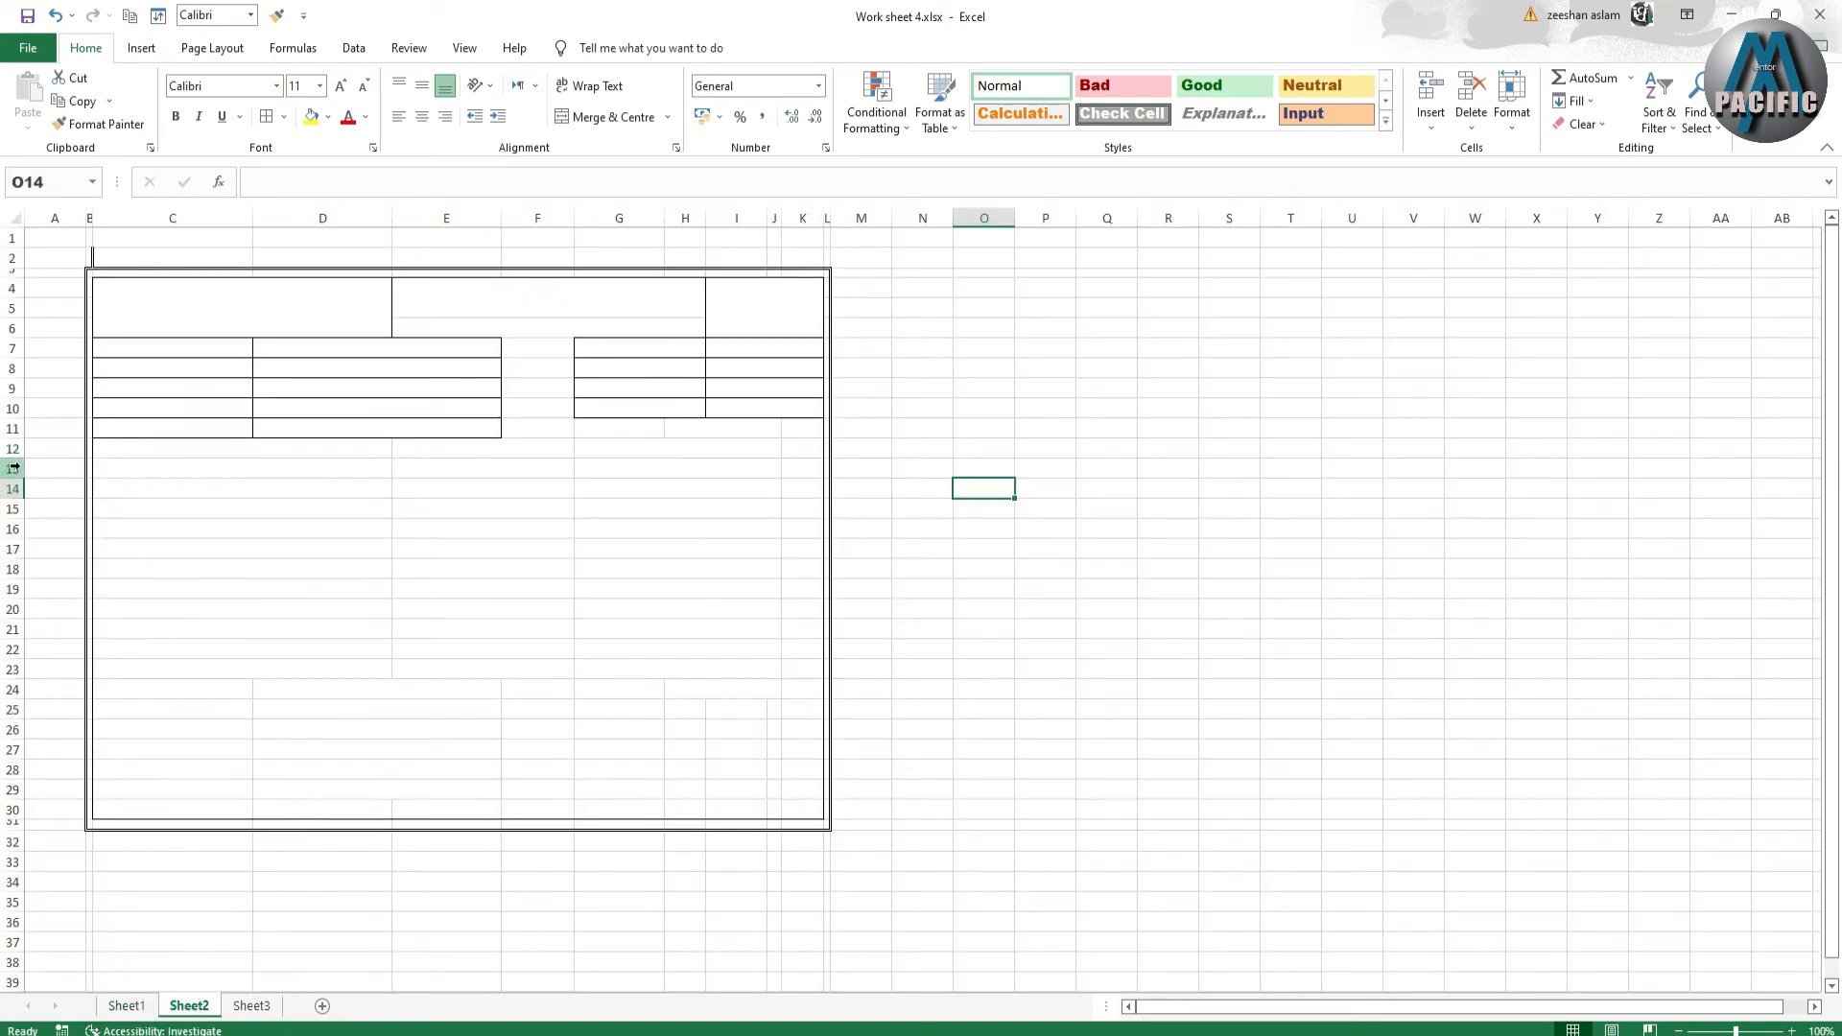
left_click_drag(20, 458, 20, 478)
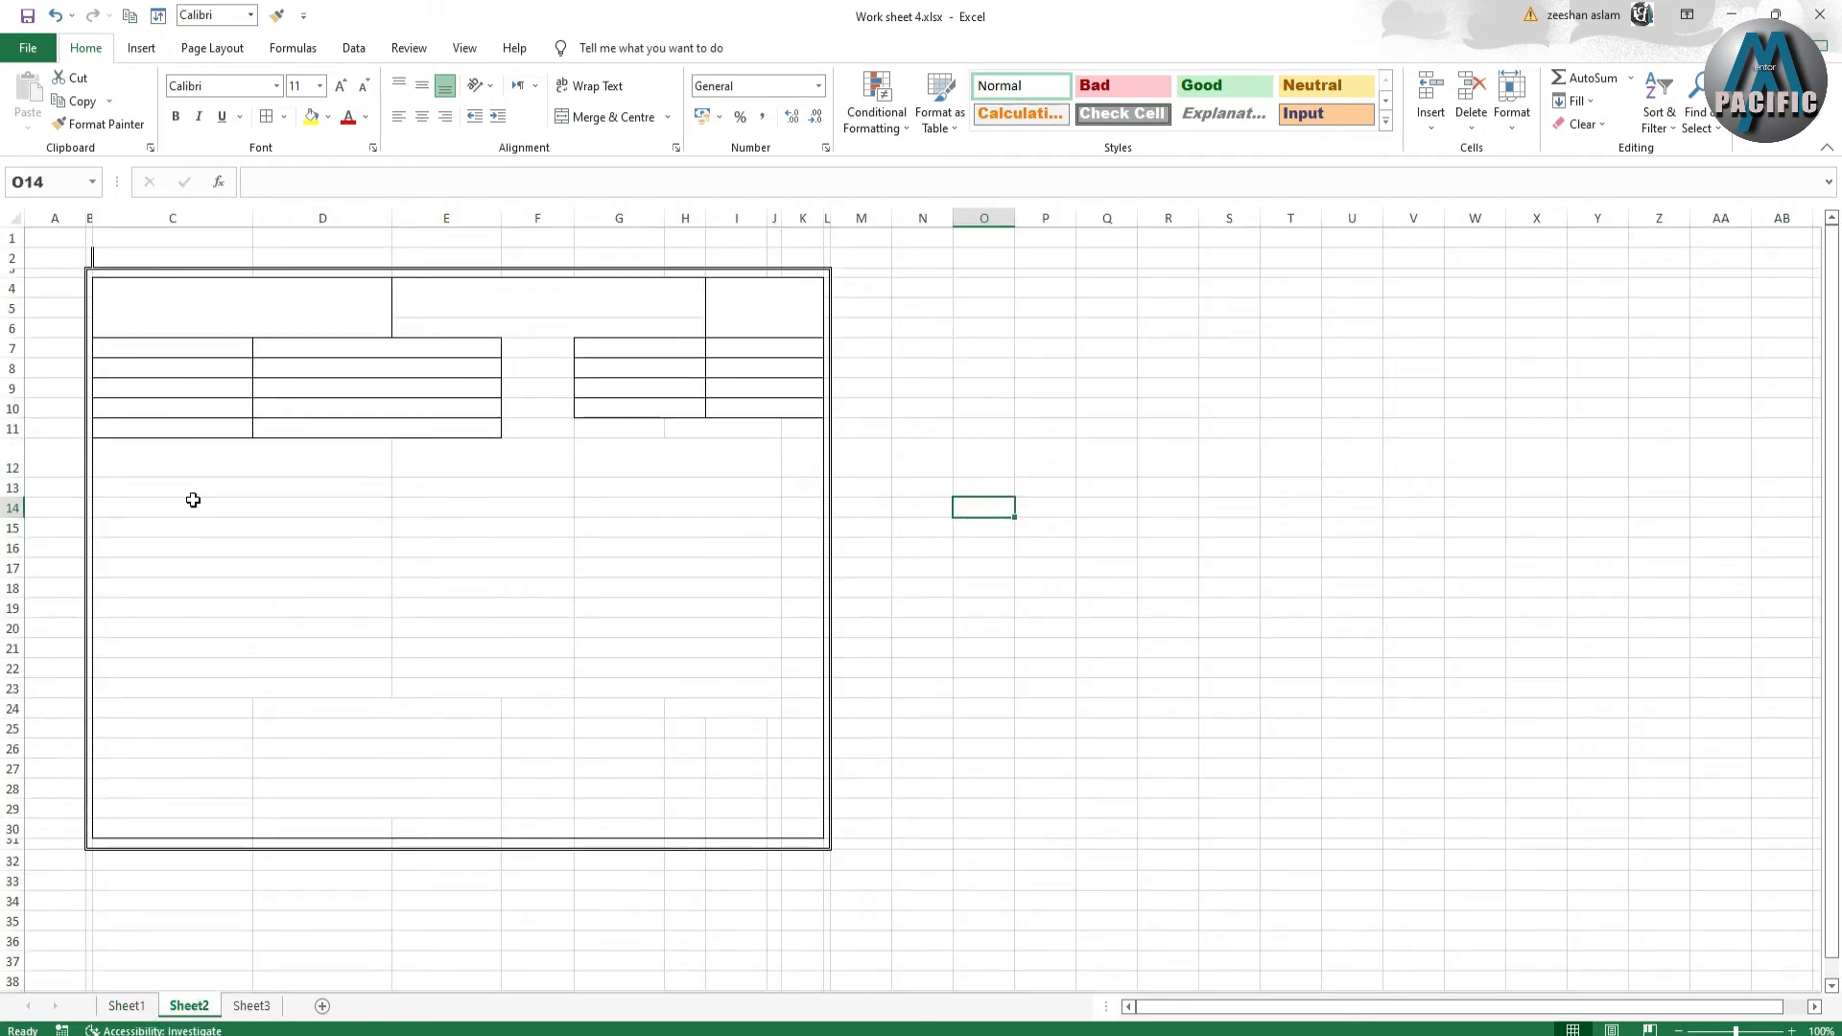
- Apply All Borders and Thick Outside Borders to the header row cells C12:J12
left_click_drag(181, 469, 757, 461)
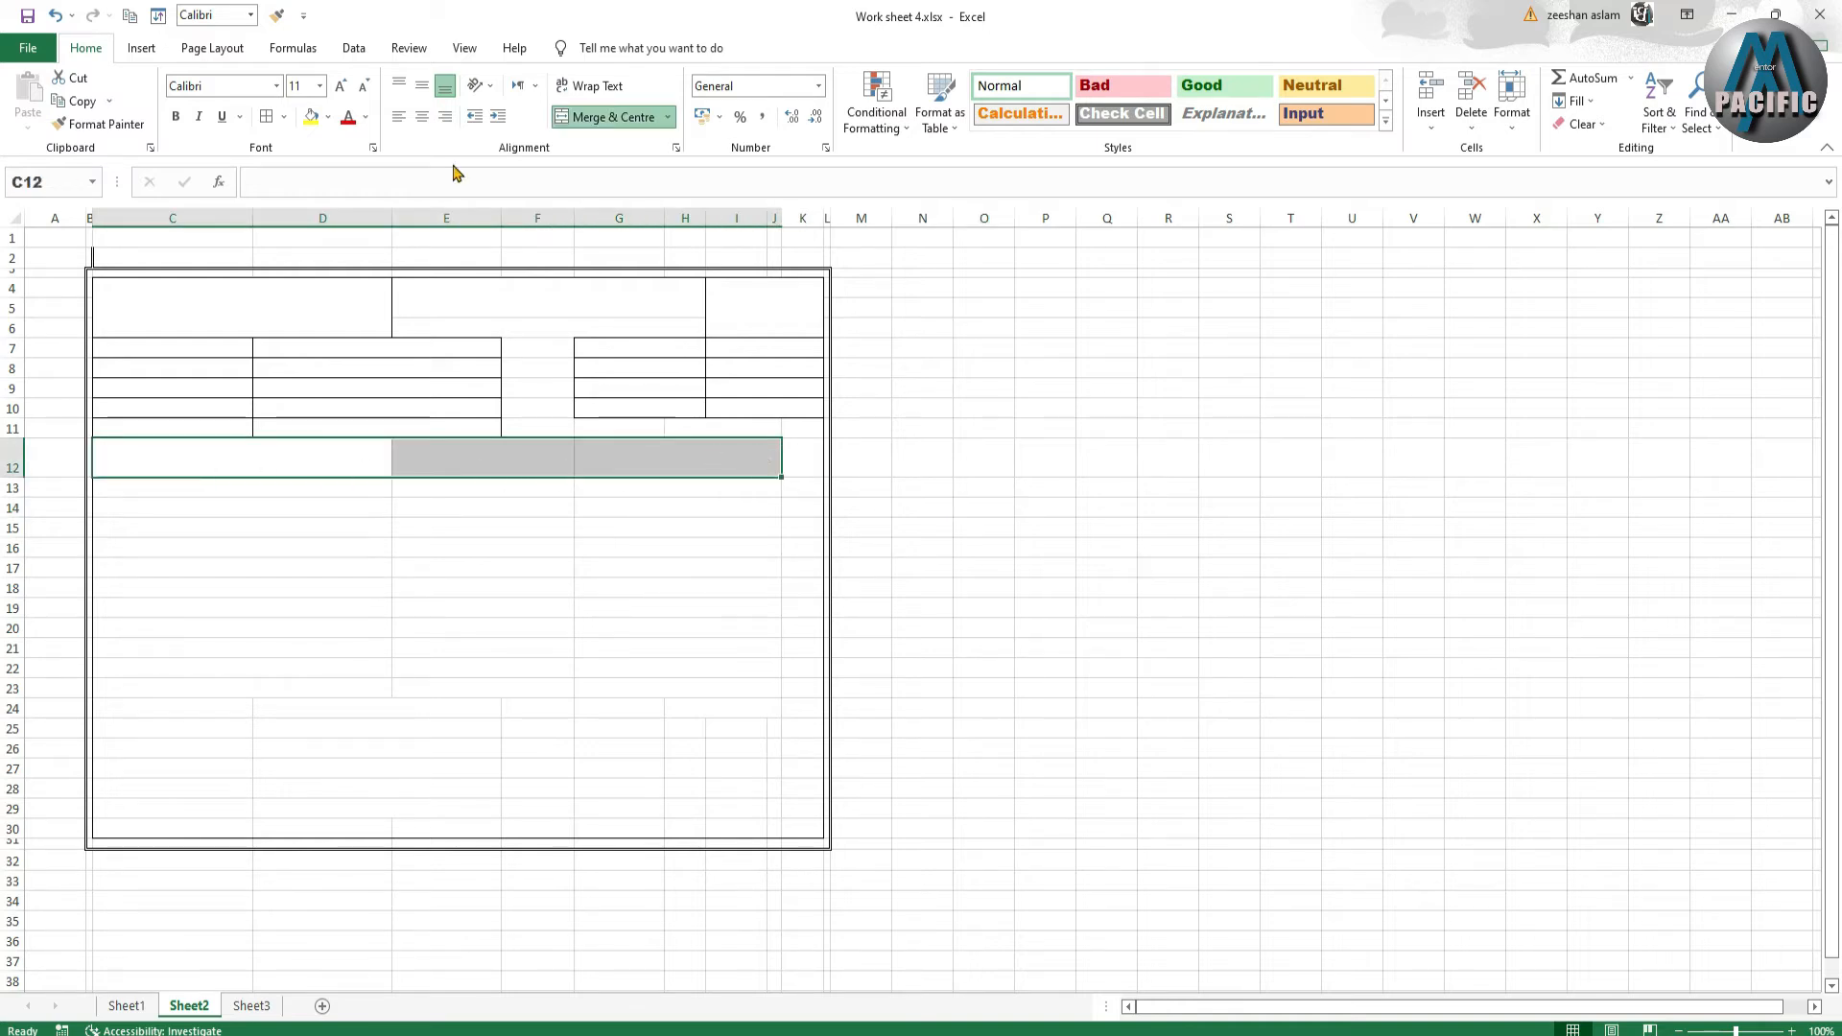
left_click(284, 116)
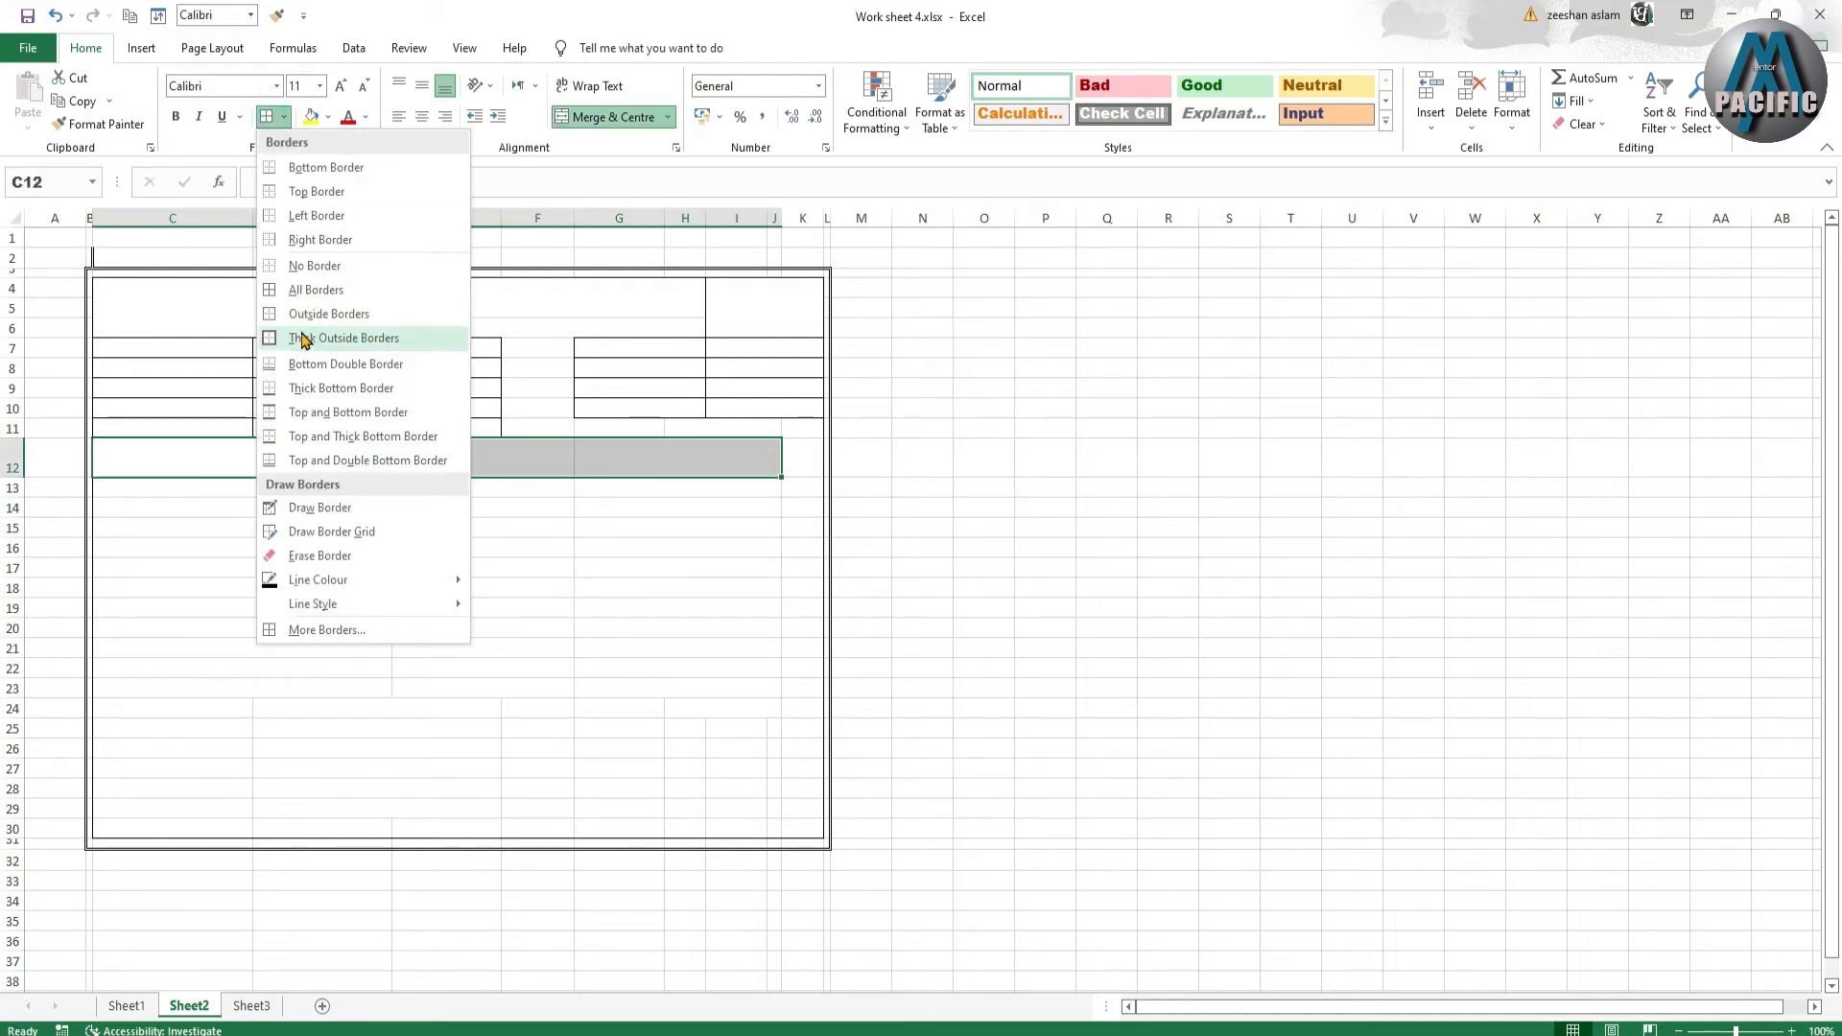
left_click(294, 302)
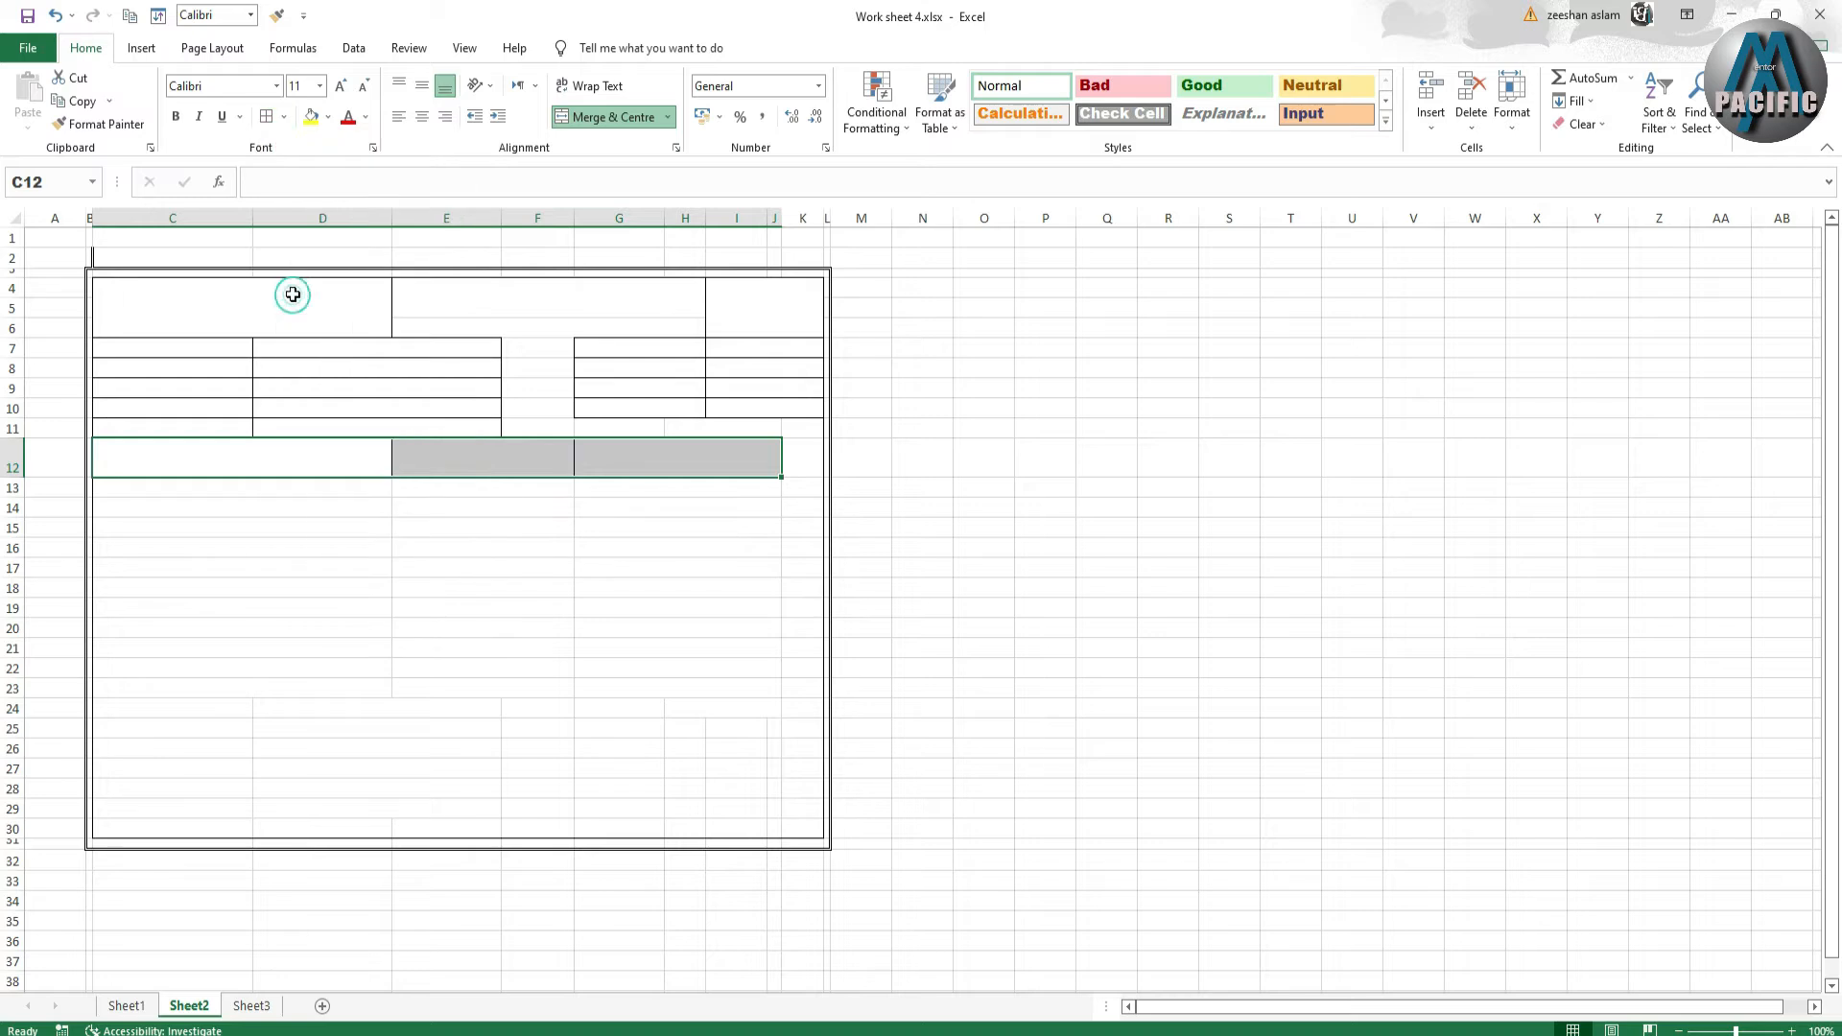
left_click(284, 116)
left_click(304, 338)
left_click(369, 571)
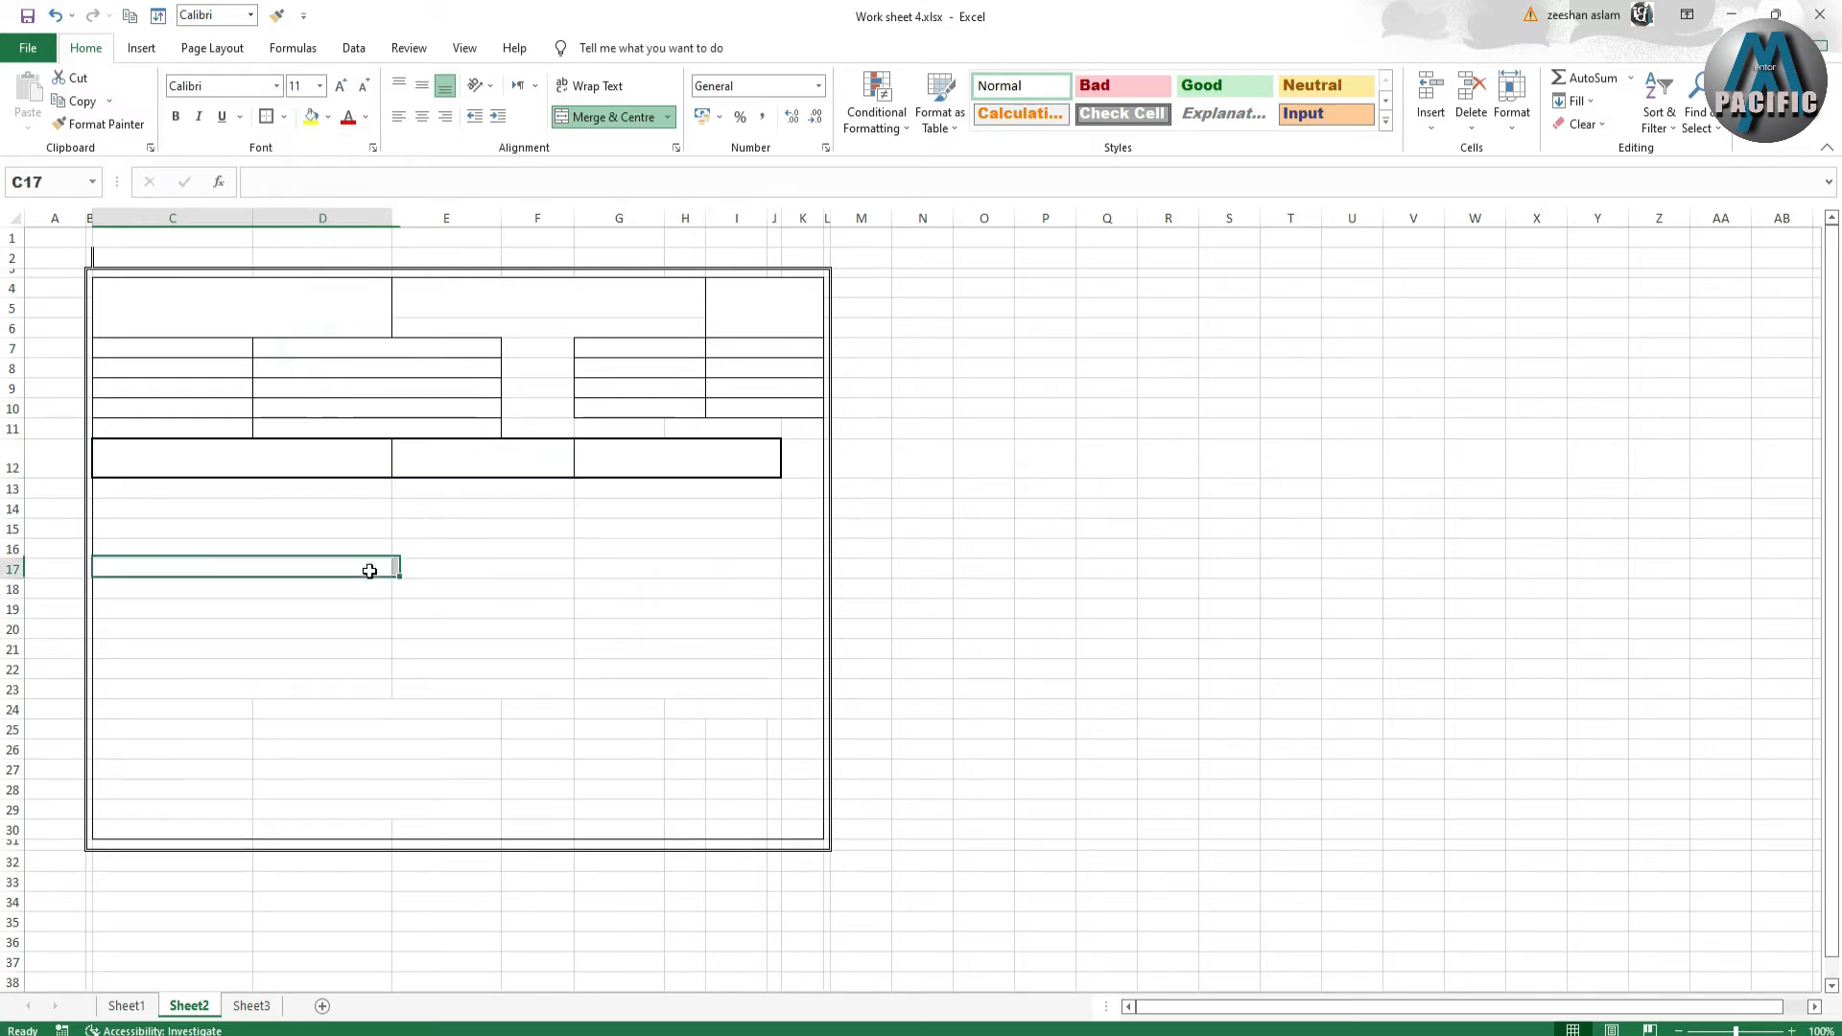
- Put Thick Outside Borders around each of the three blocks C13:D23, E13:F23 and G13:J23
left_click_drag(251, 488, 265, 683)
left_click(272, 123)
left_click_drag(477, 491, 489, 681)
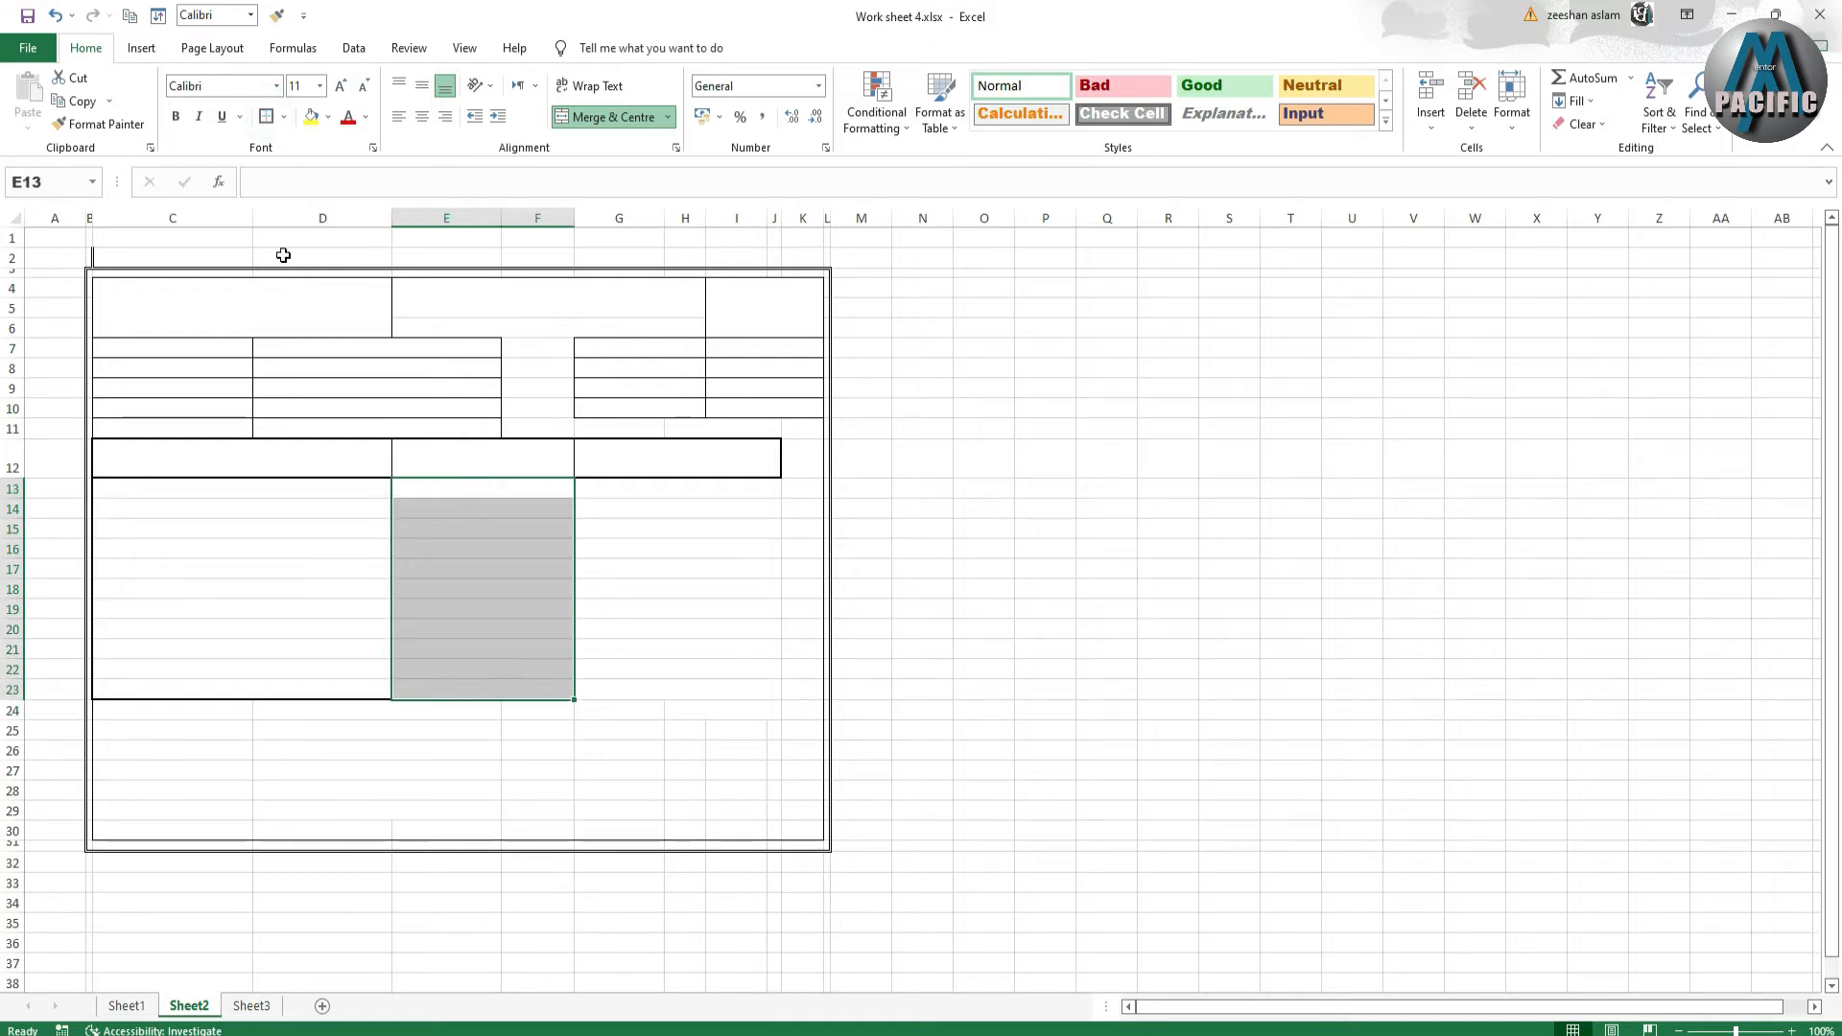
left_click(266, 116)
left_click_drag(637, 485, 650, 691)
left_click(267, 119)
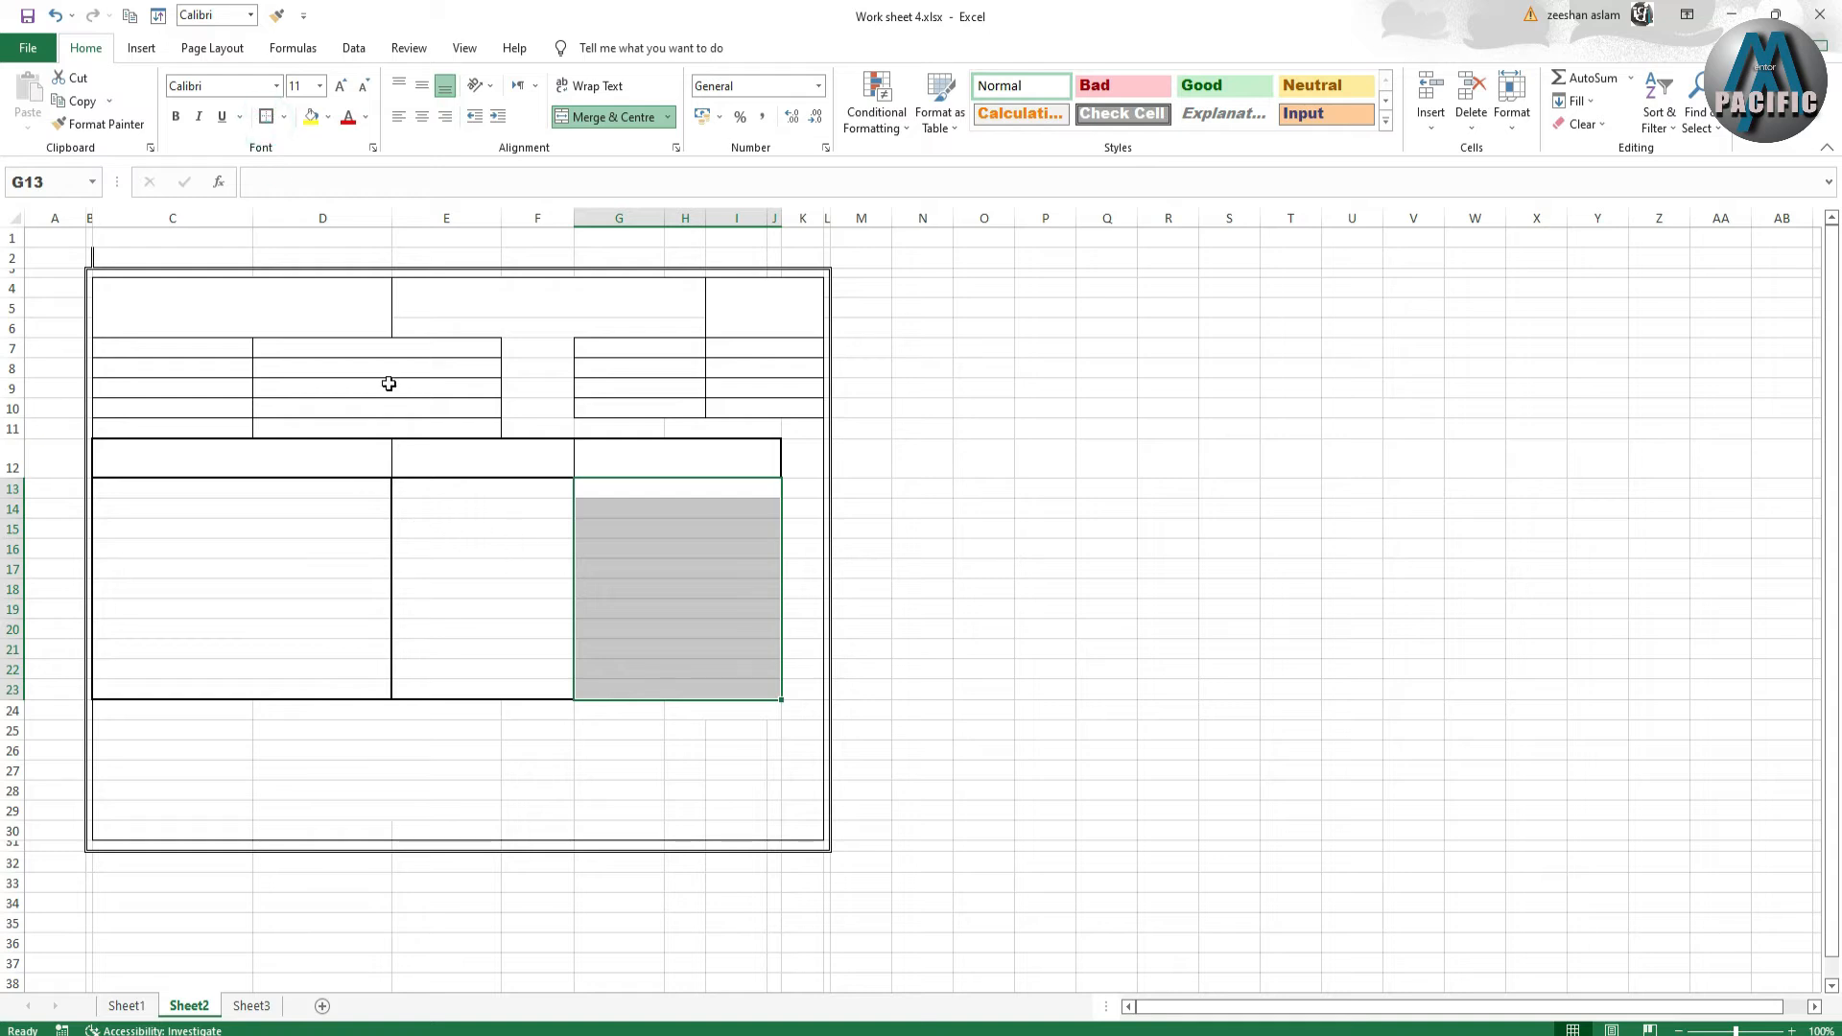
left_click(265, 116)
left_click(485, 569)
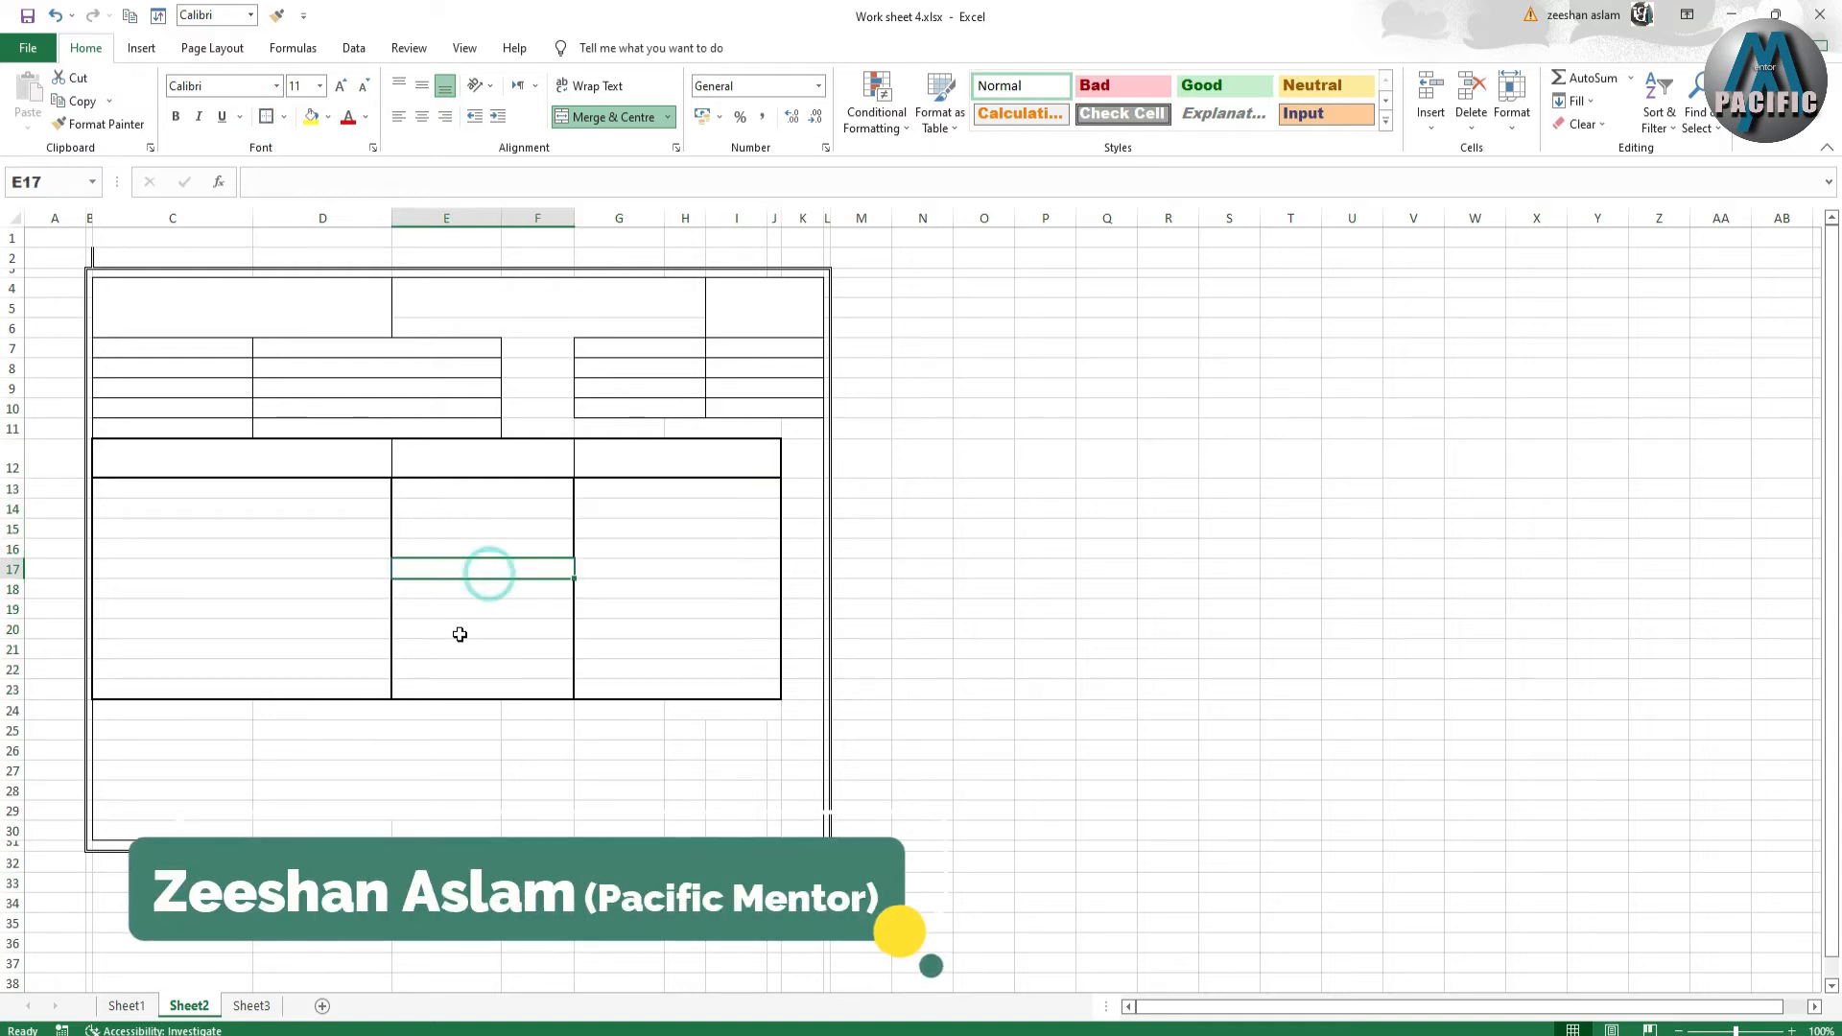
- Check the total row on Sheet1, and make row 23 on Sheet2 taller to match
left_click(125, 1004)
left_click(365, 653)
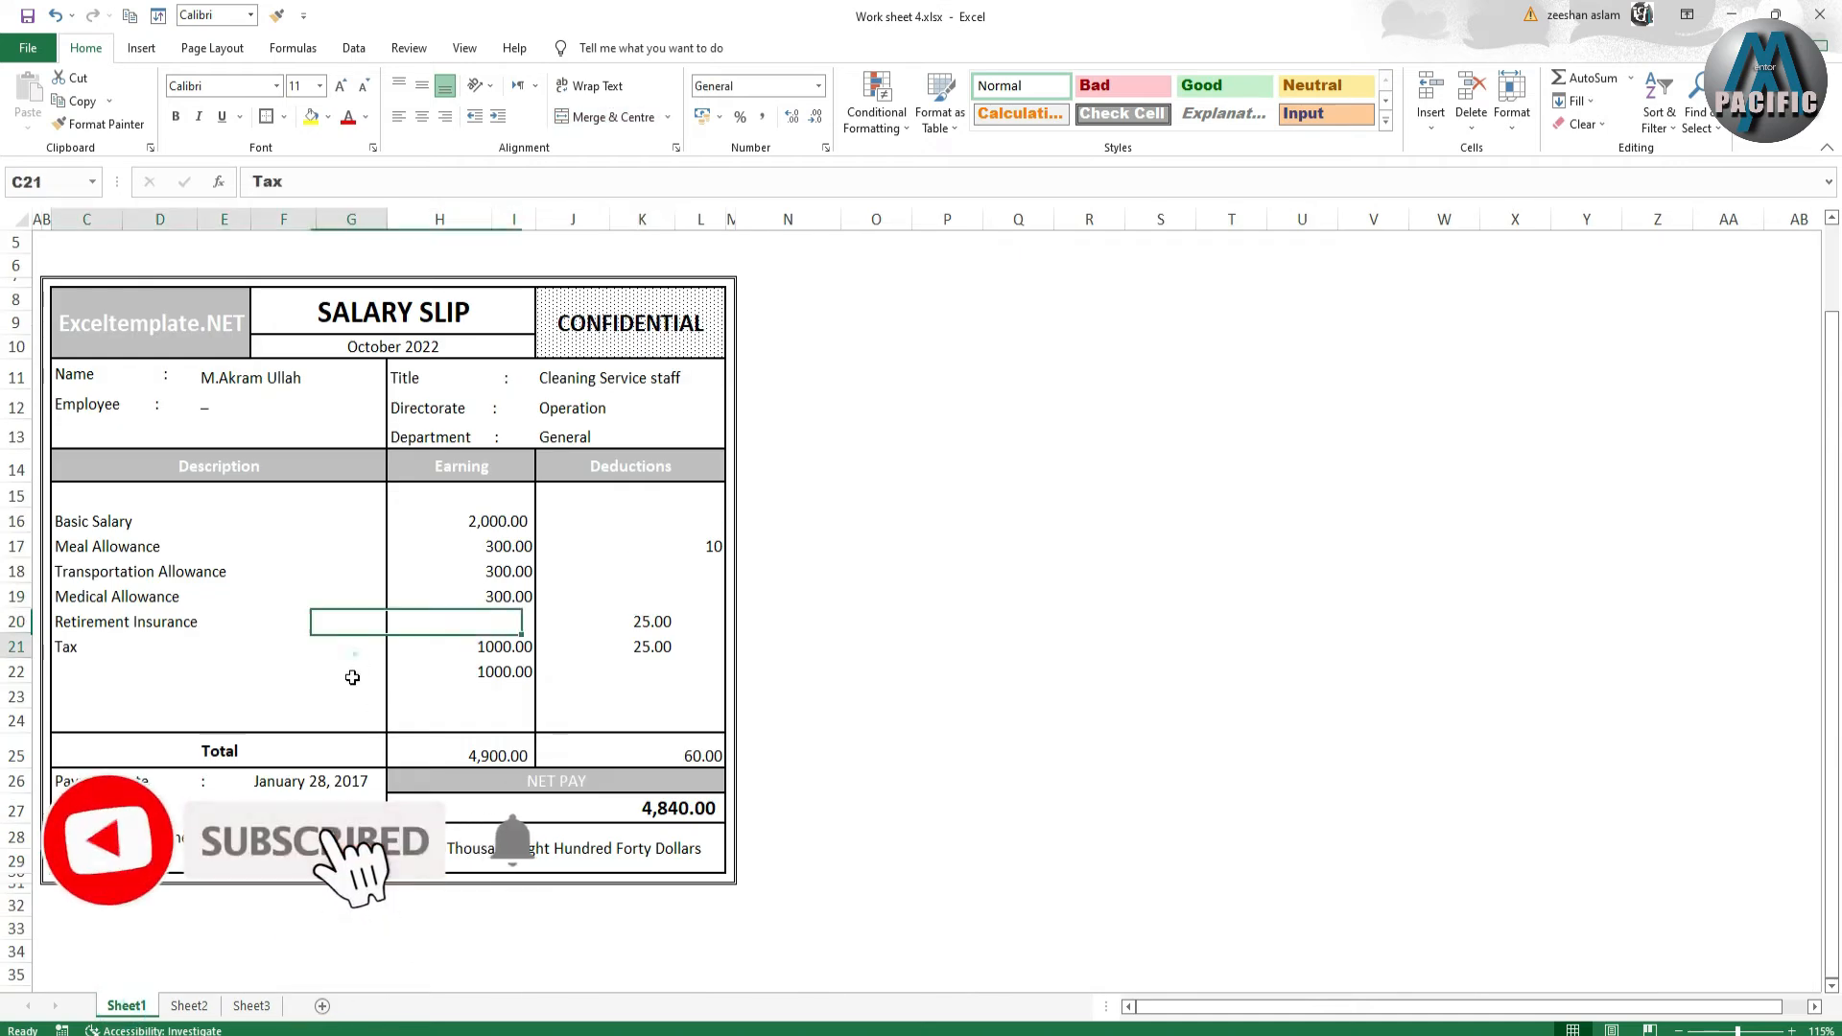
left_click(189, 1005)
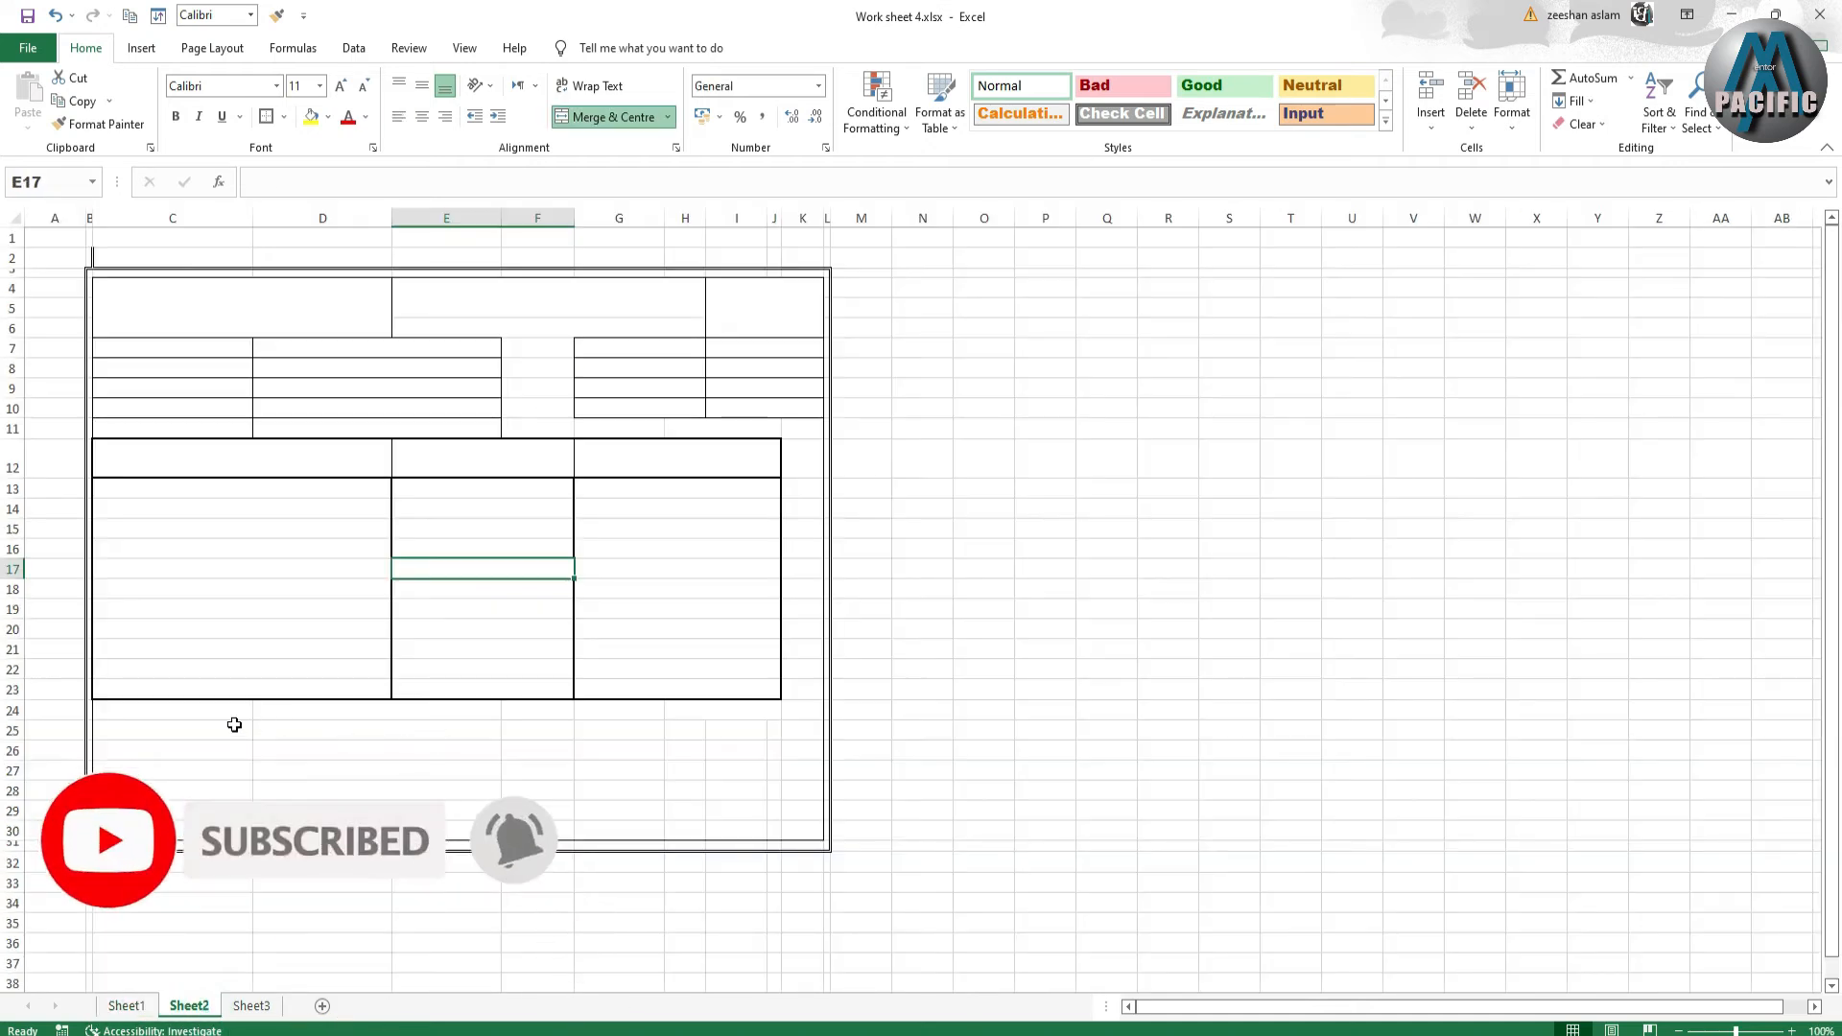
left_click_drag(13, 699, 17, 726)
- Apply All Borders and Thick Outside Borders to the total row cells C23:J23
left_click_drag(189, 703, 617, 732)
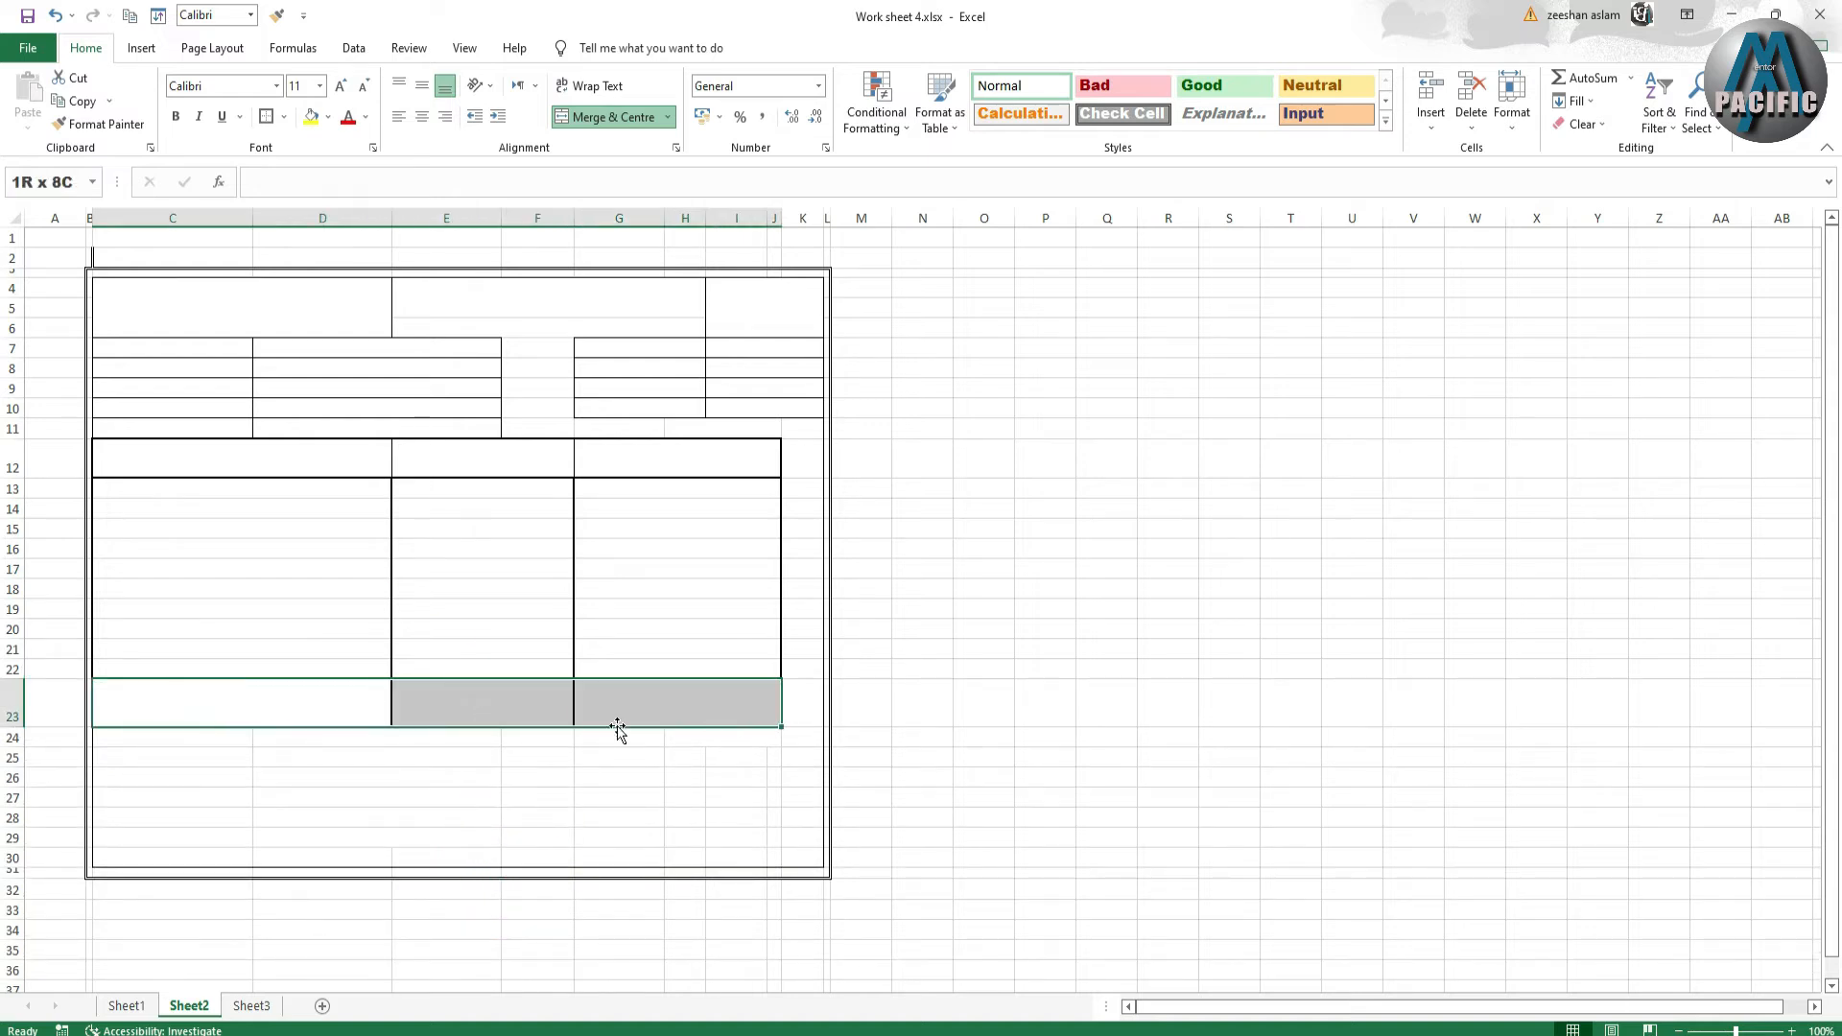
left_click(283, 116)
left_click(285, 289)
left_click(269, 114)
left_click(284, 116)
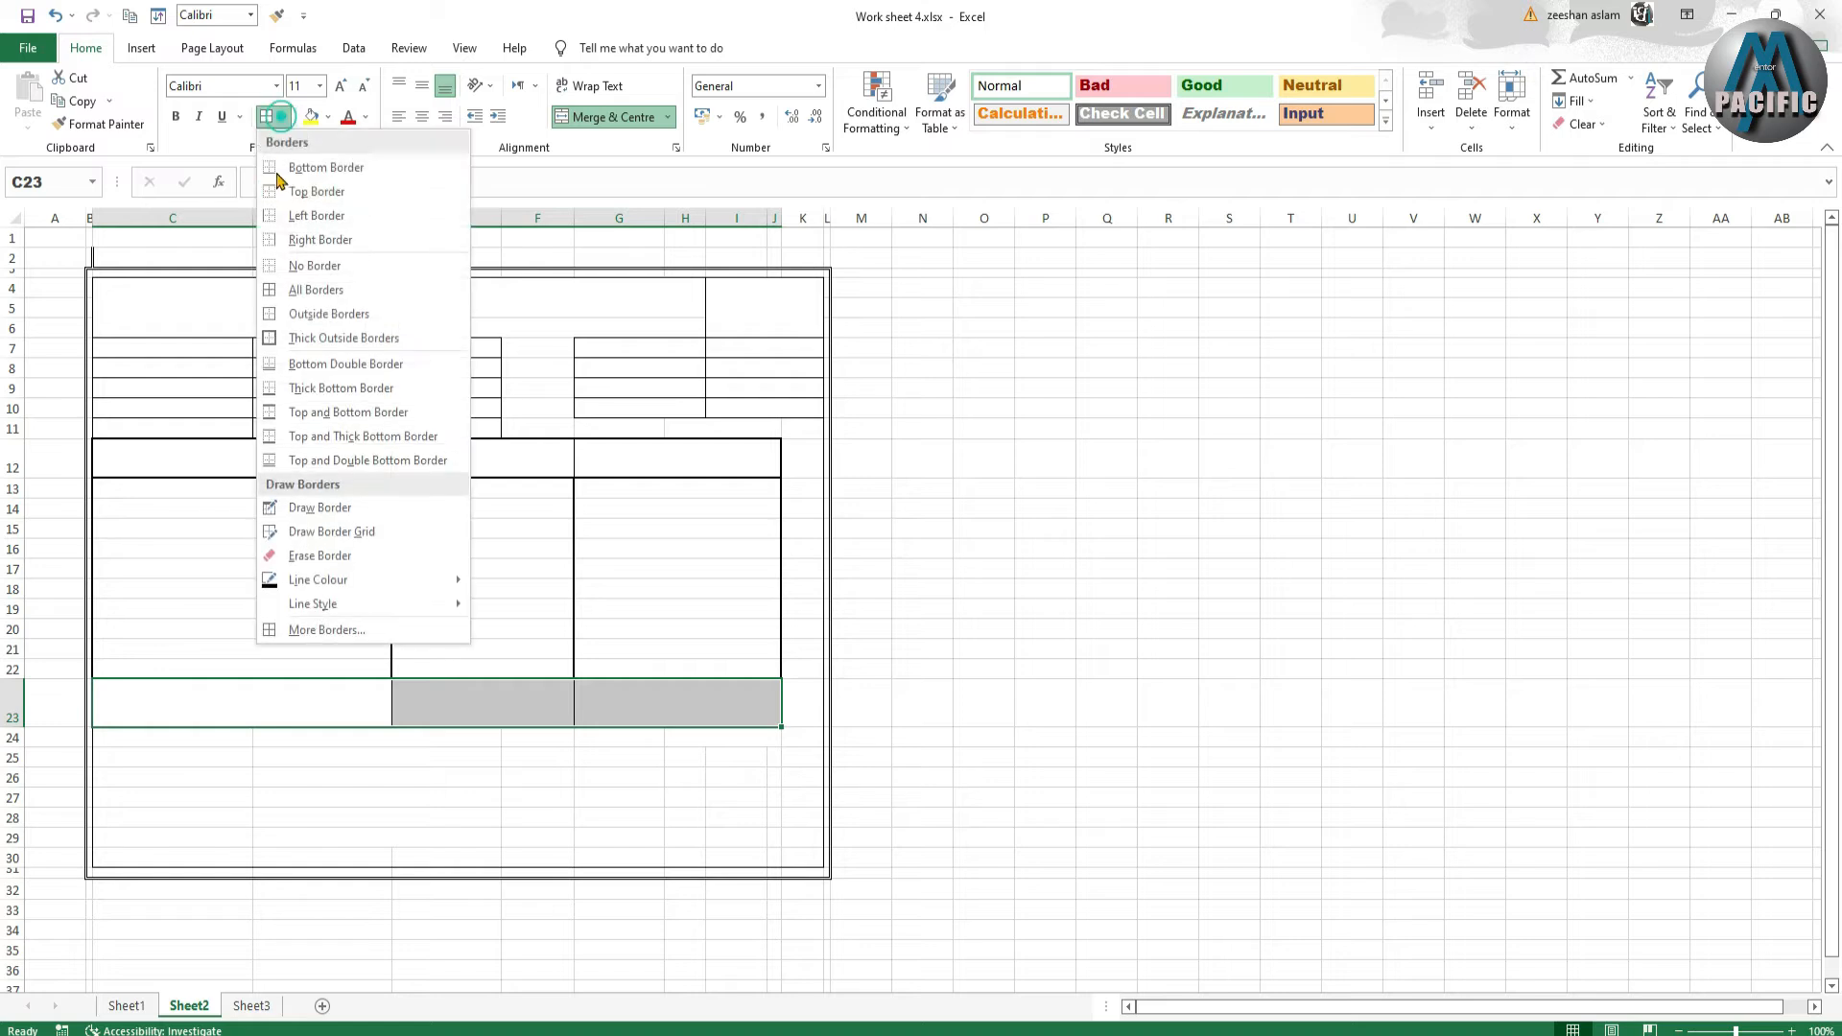
left_click(284, 337)
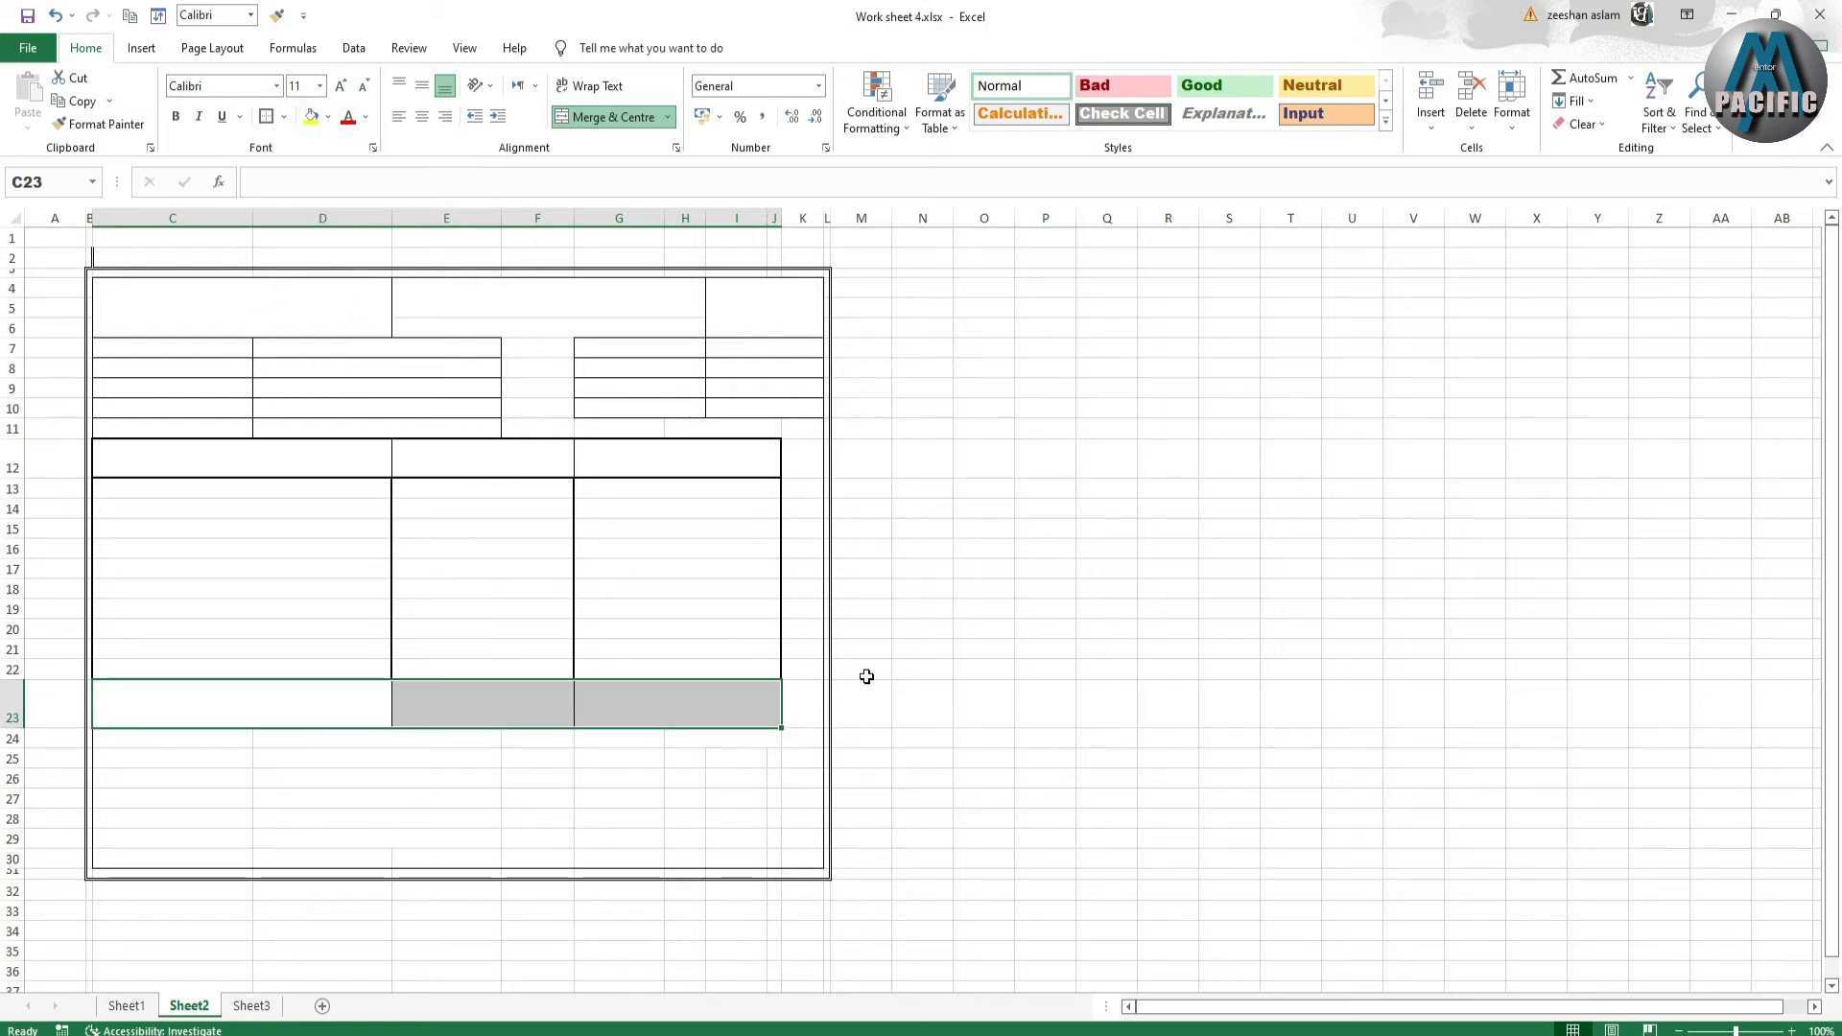
left_click(897, 646)
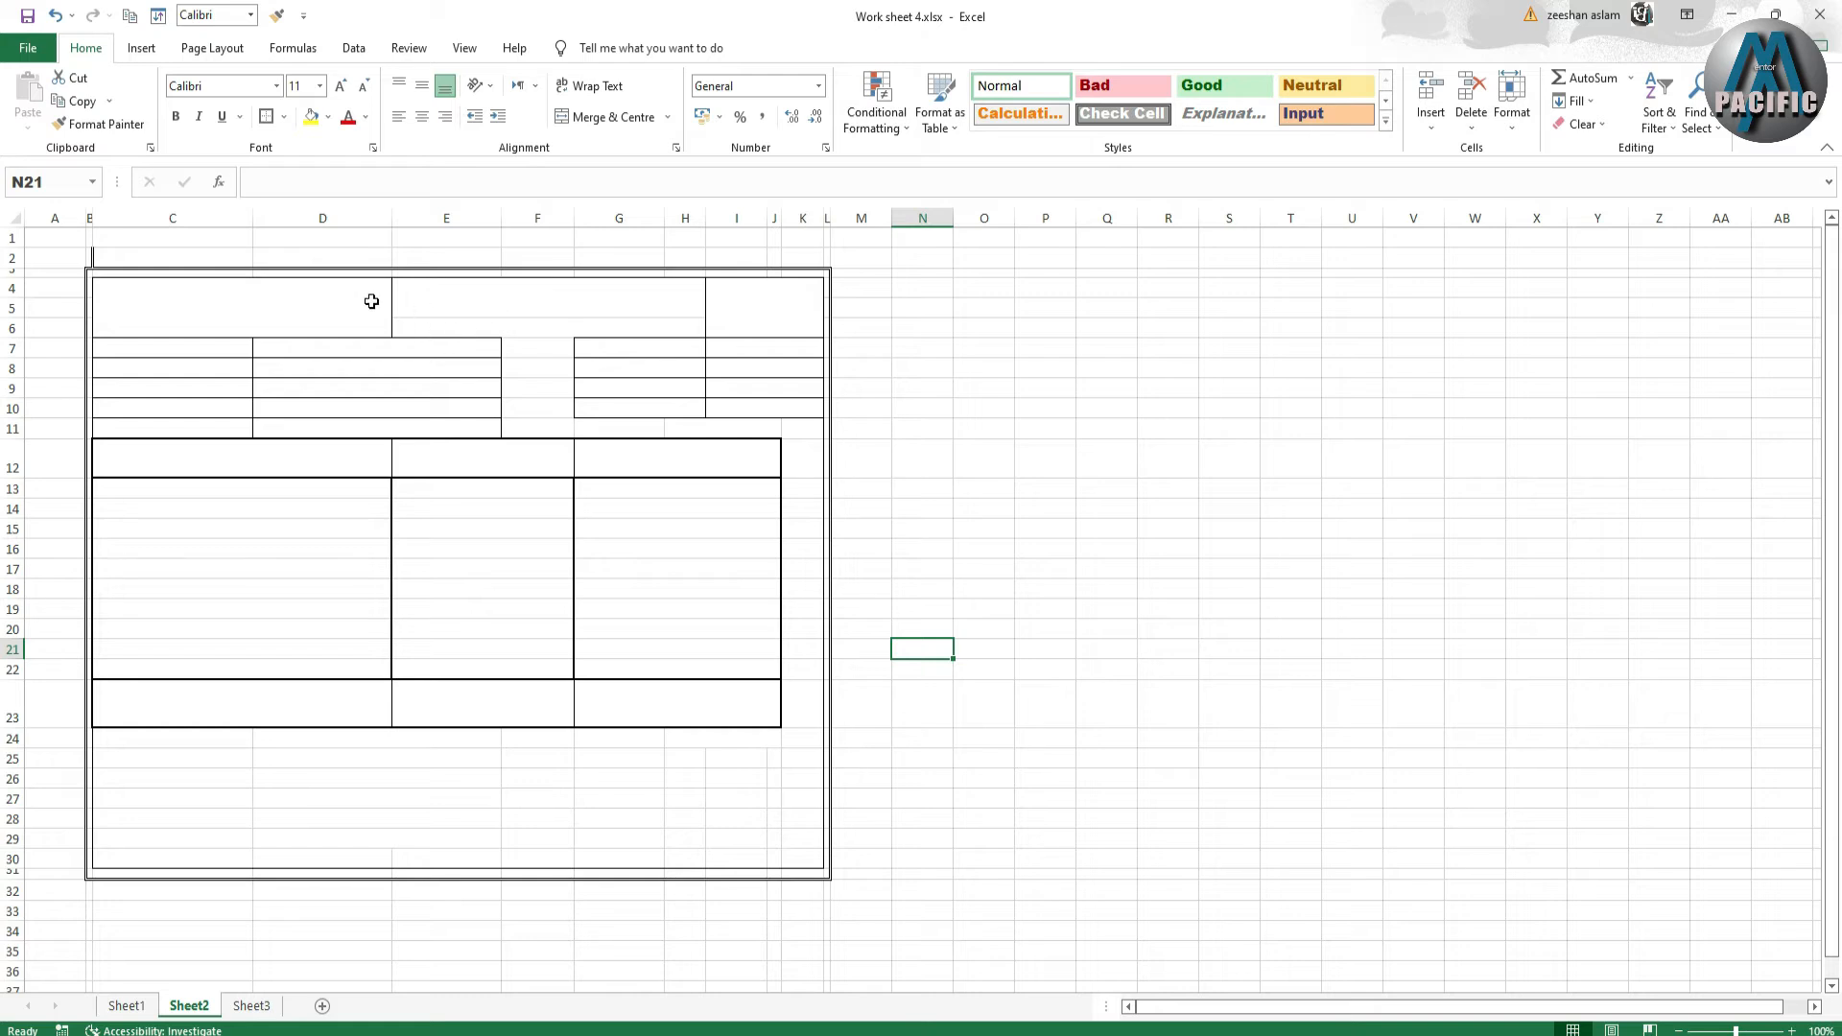
- Narrow column D slightly and widen column J a little to adjust the slip's proportions
left_click(371, 301)
left_click_drag(392, 210, 373, 210)
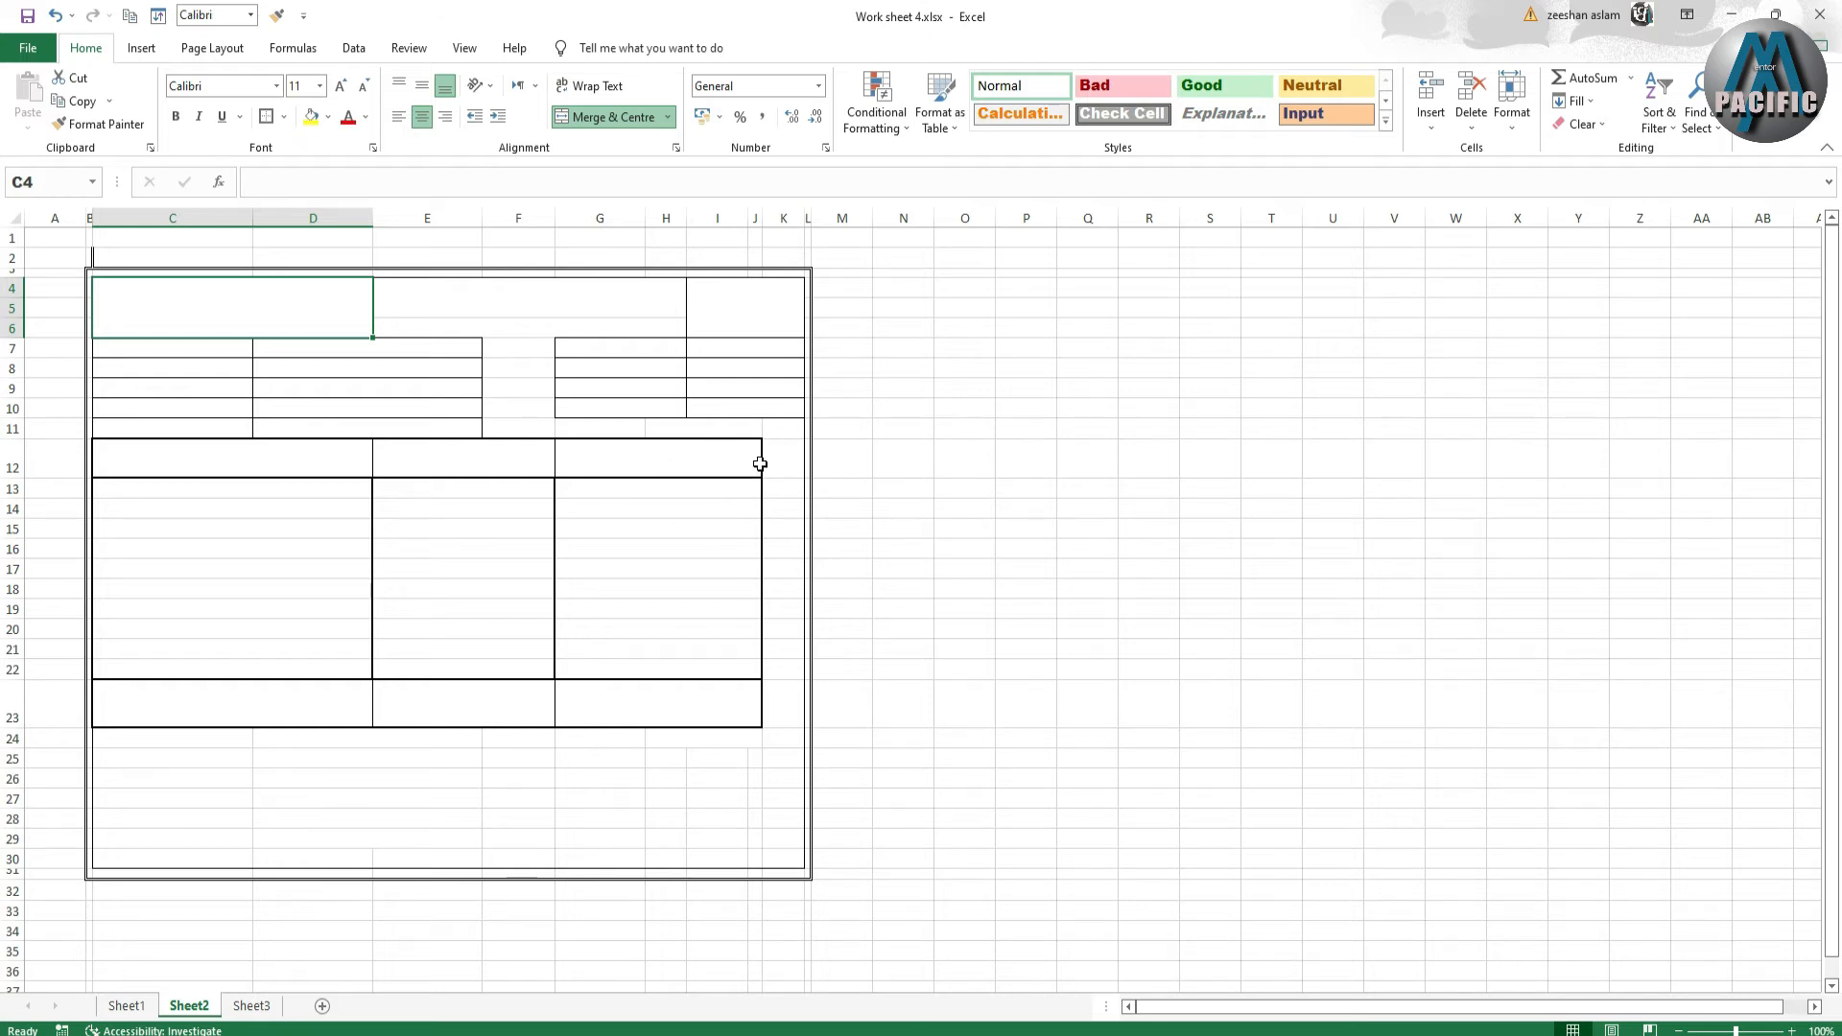
left_click_drag(756, 452, 781, 678)
left_click(831, 708)
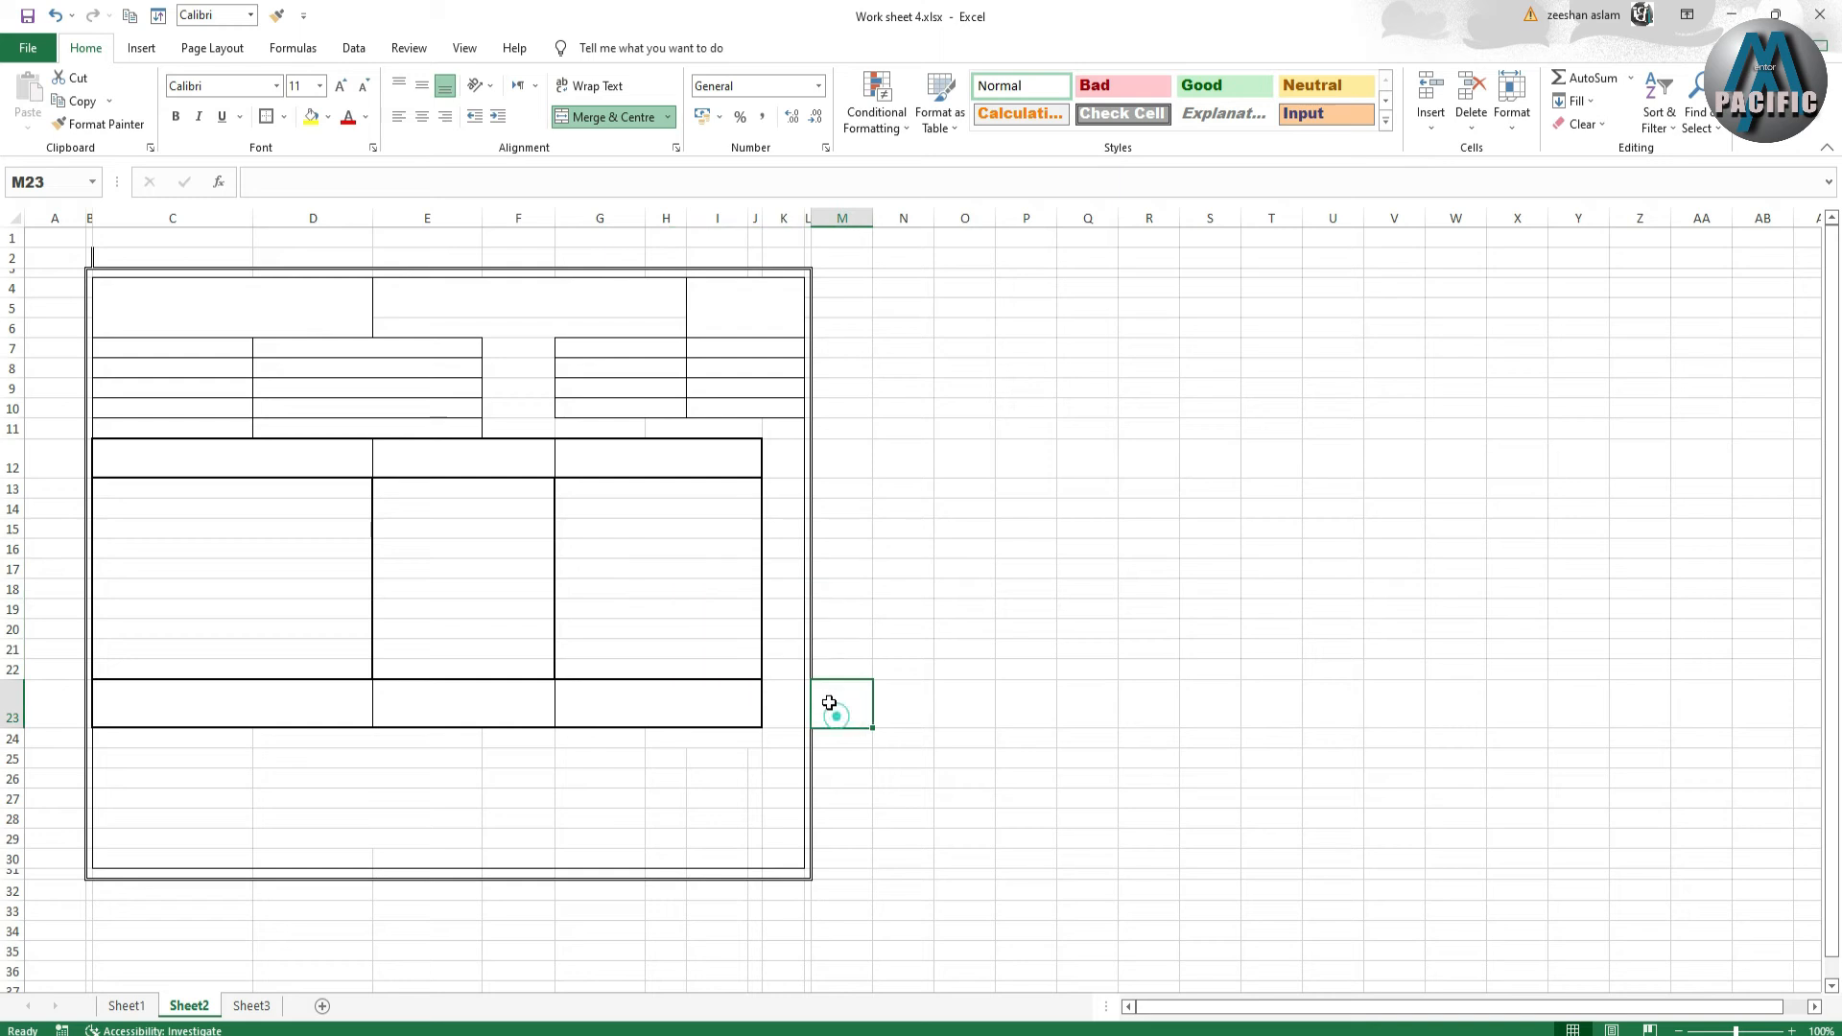
left_click_drag(764, 218, 771, 219)
left_click(619, 602)
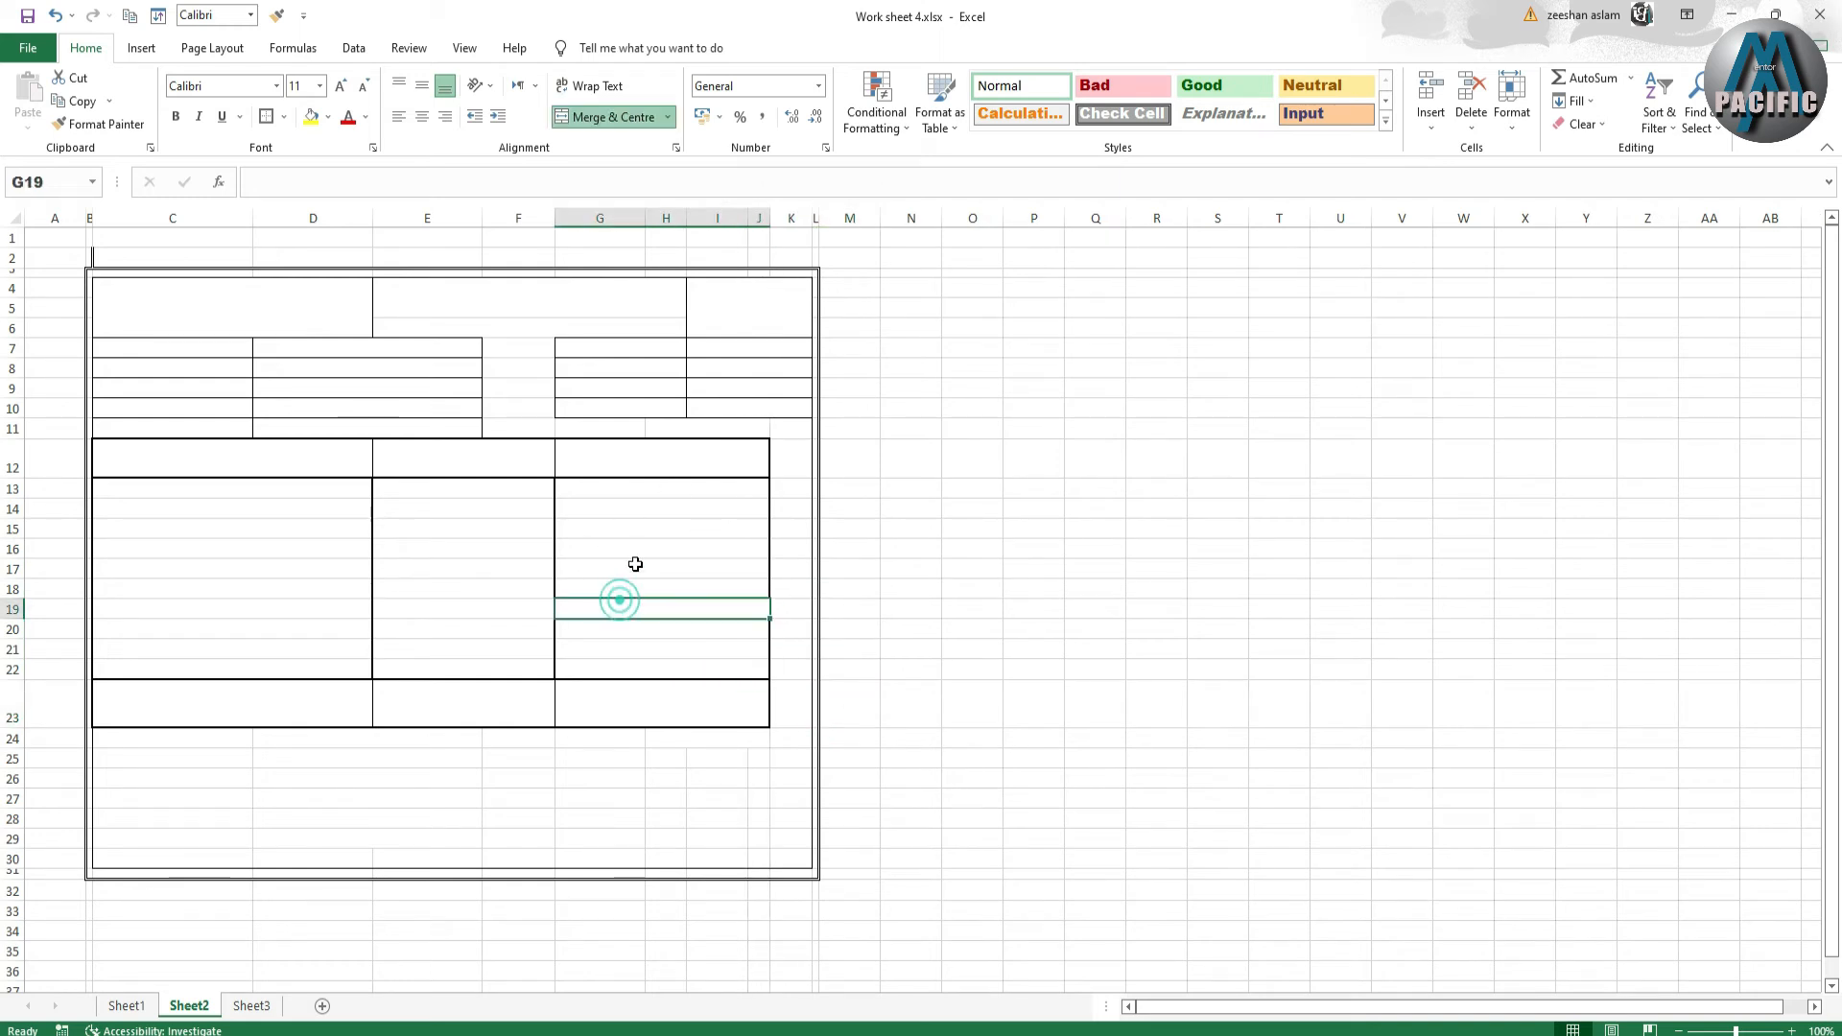
- Check the sample on Sheet1, and look over the overall layout and labels of the salary slip on Sheet2
left_click(337, 461)
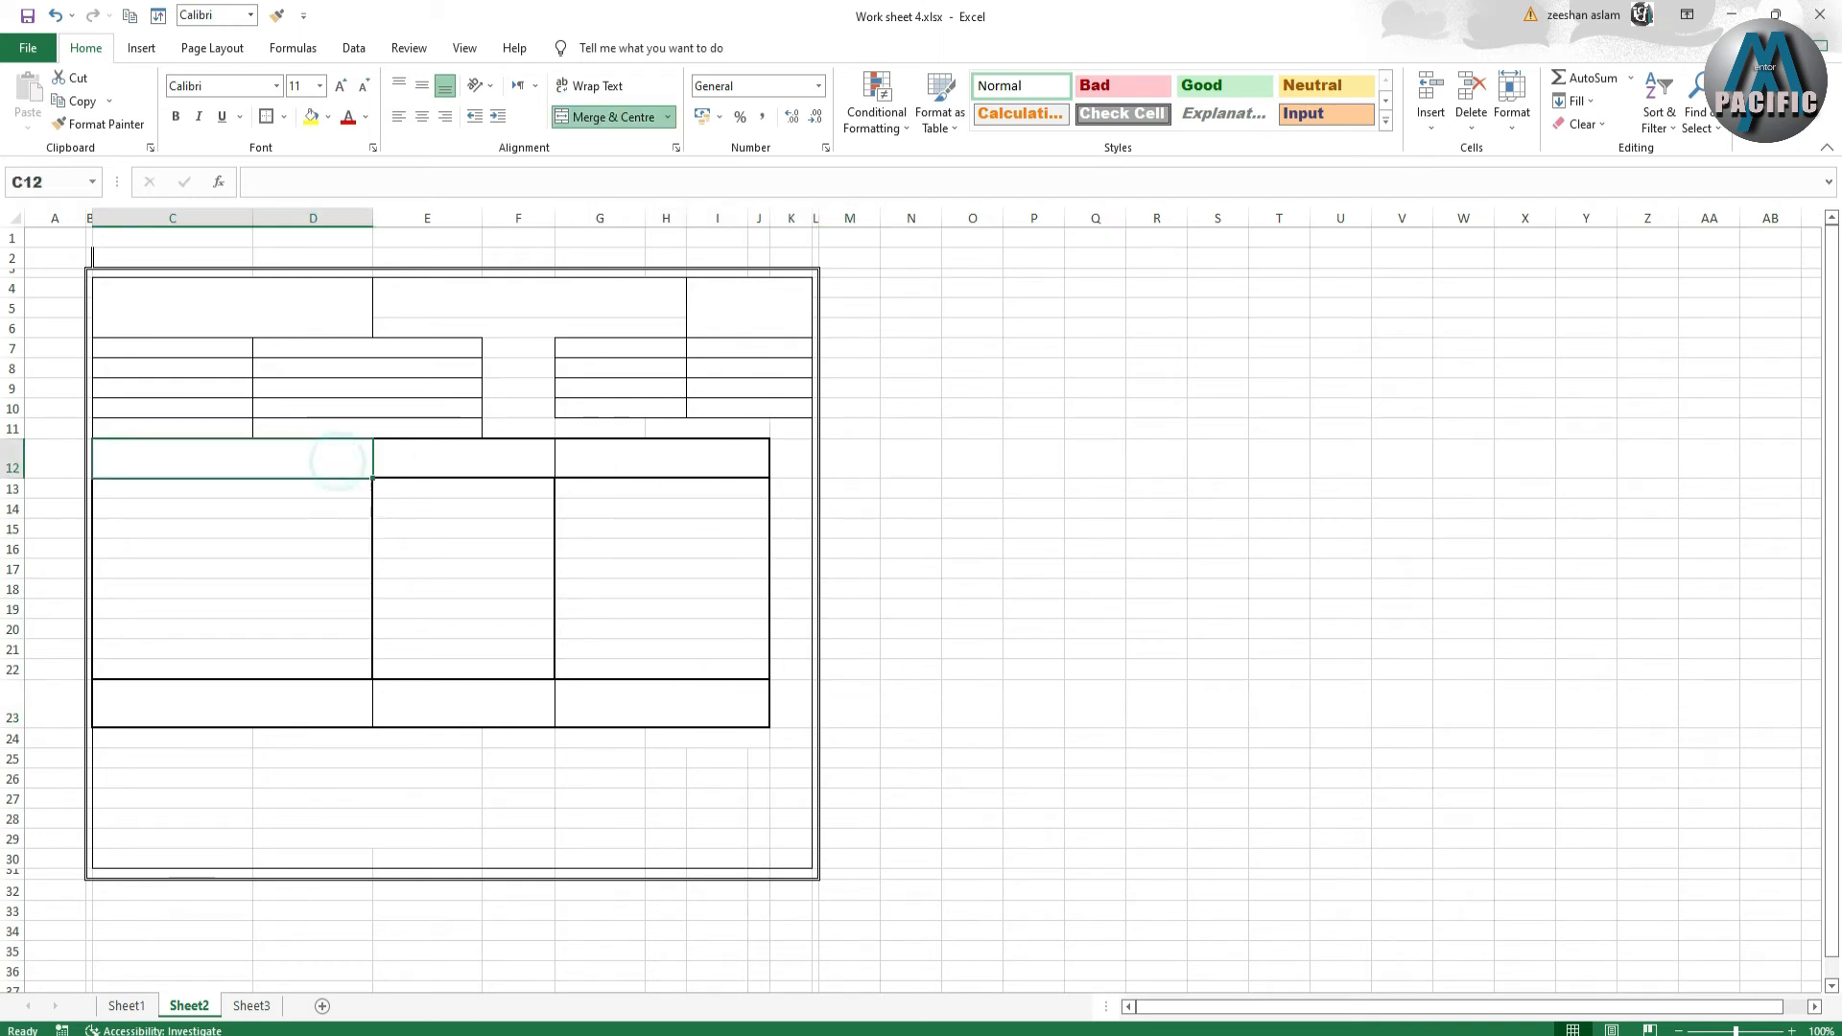
left_click(129, 1005)
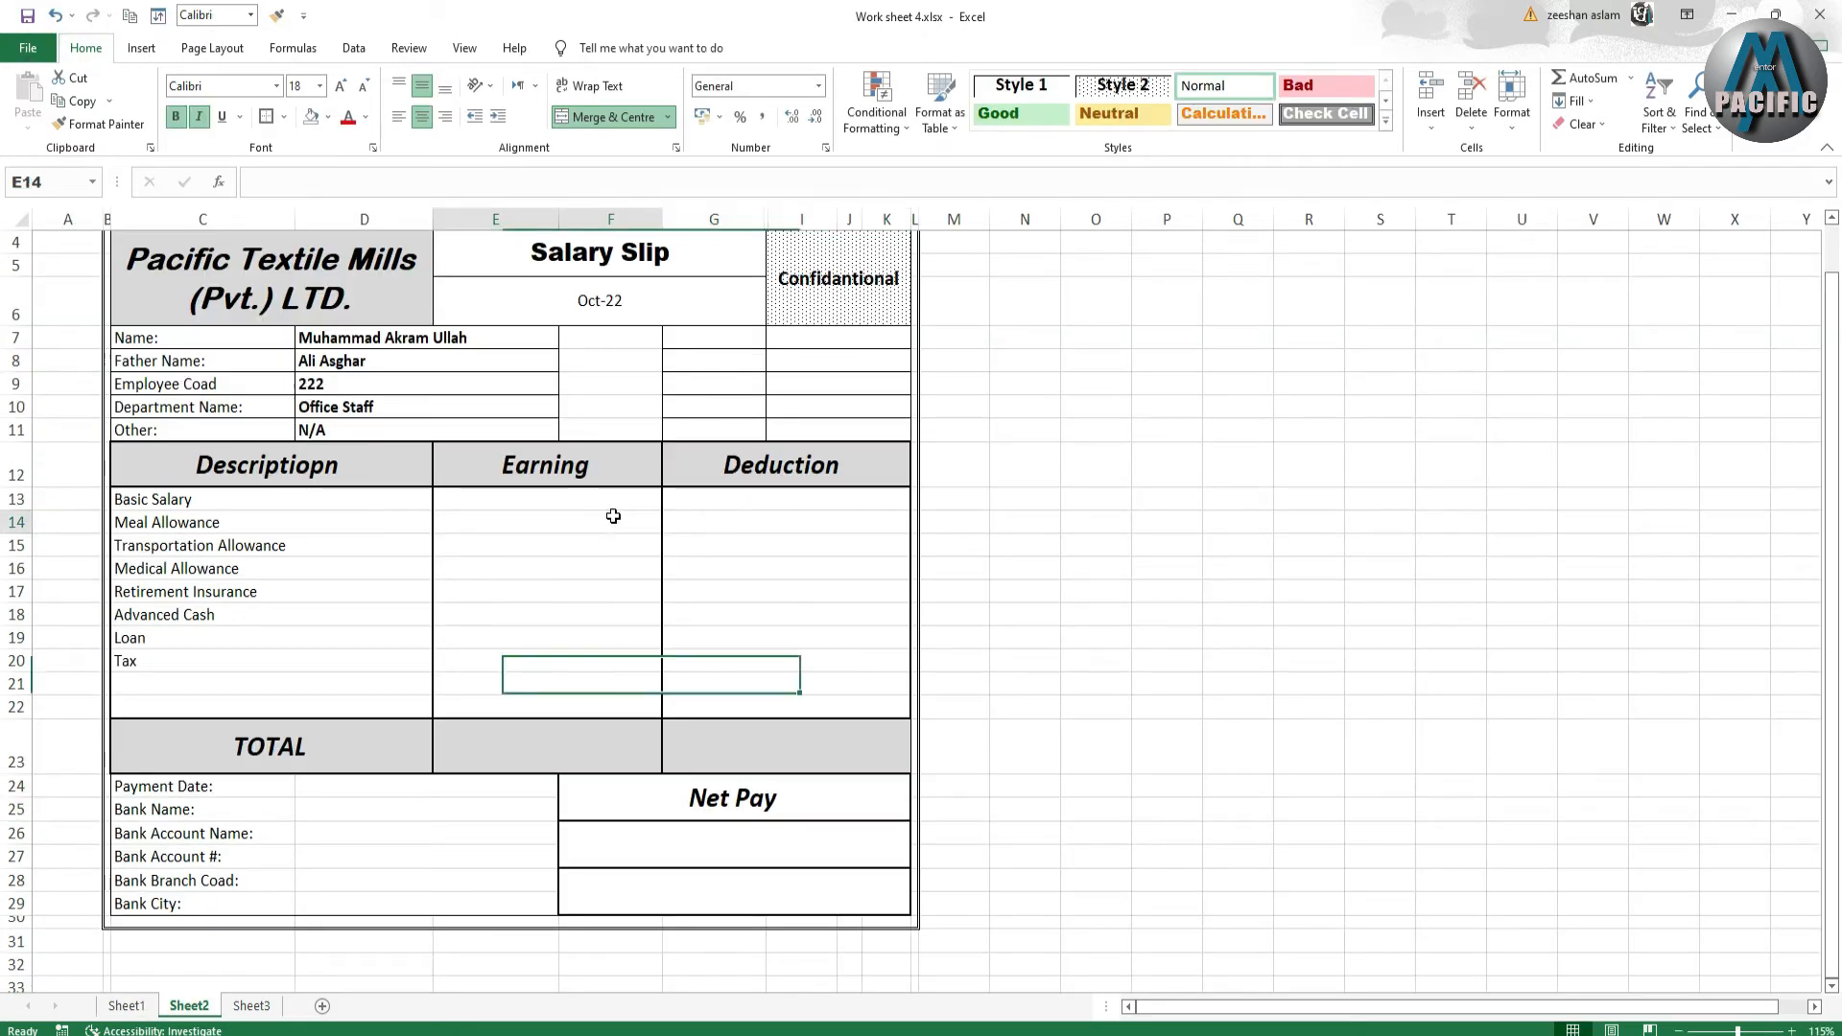
left_click(612, 519)
scroll(858, 625, "up", 1)
scroll(738, 663, "down", 1)
scroll(733, 663, "up", 1)
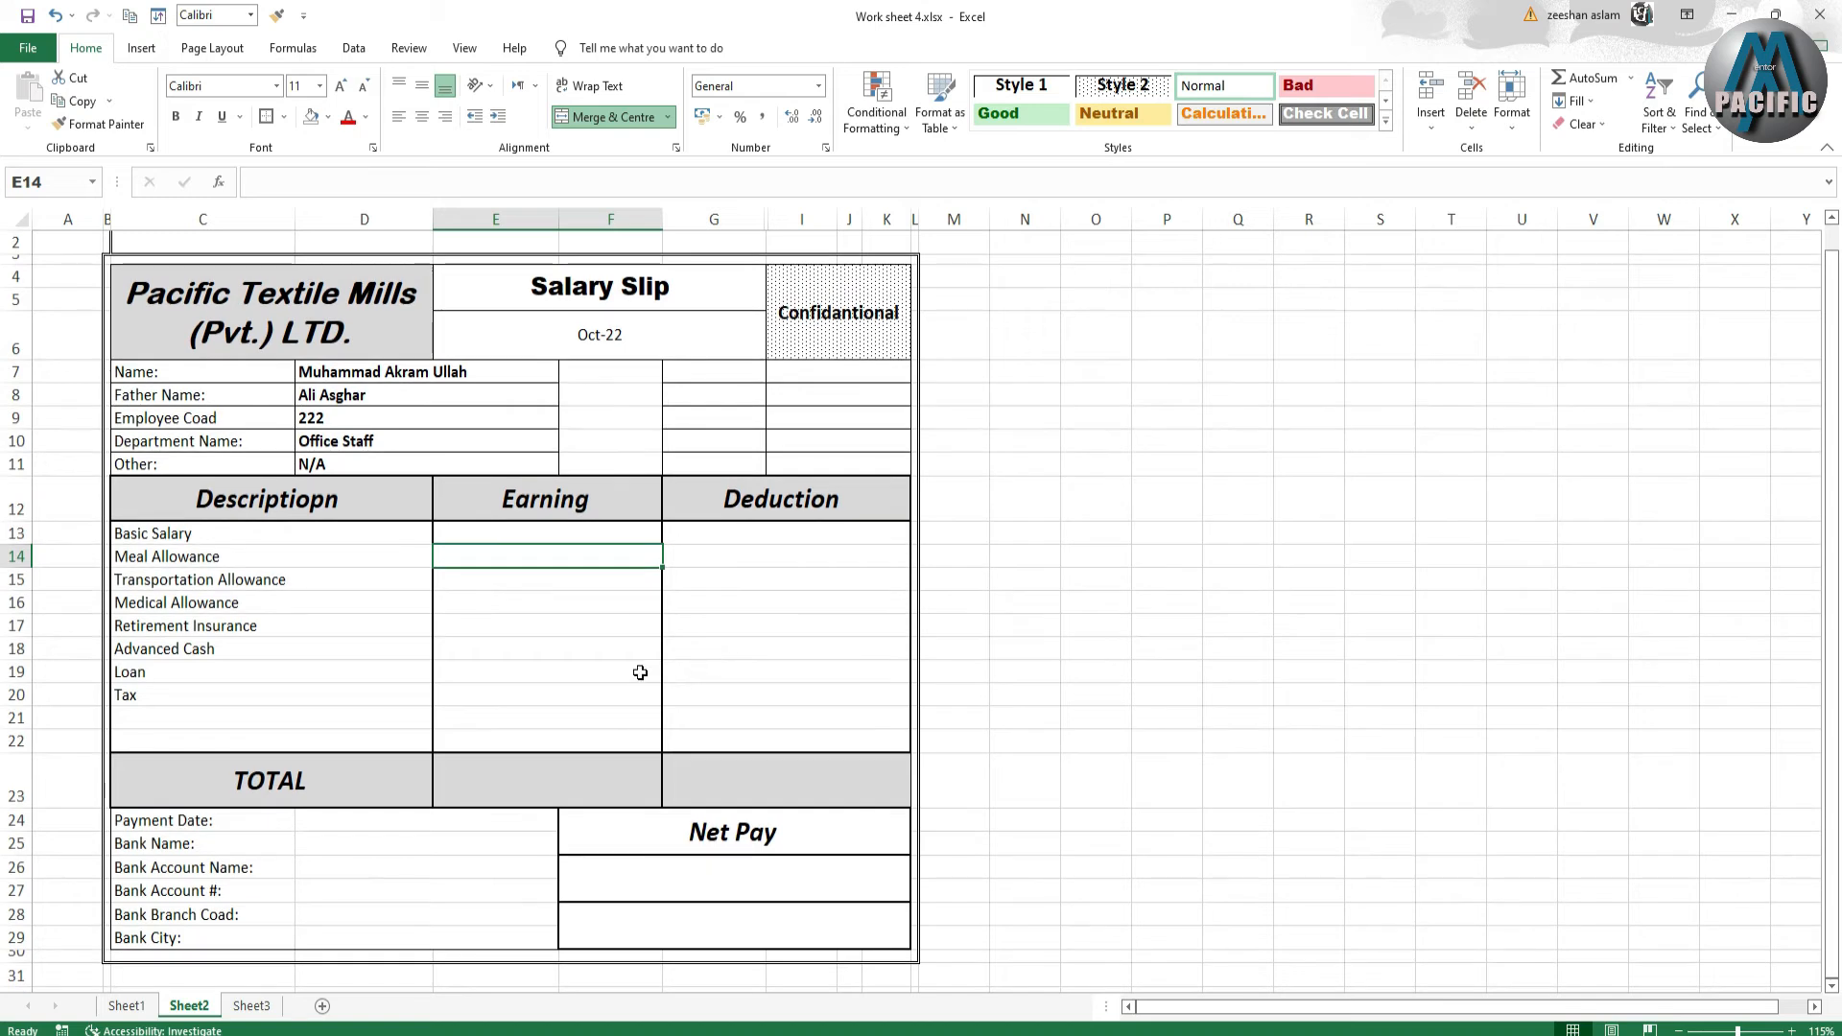
left_click(112, 255)
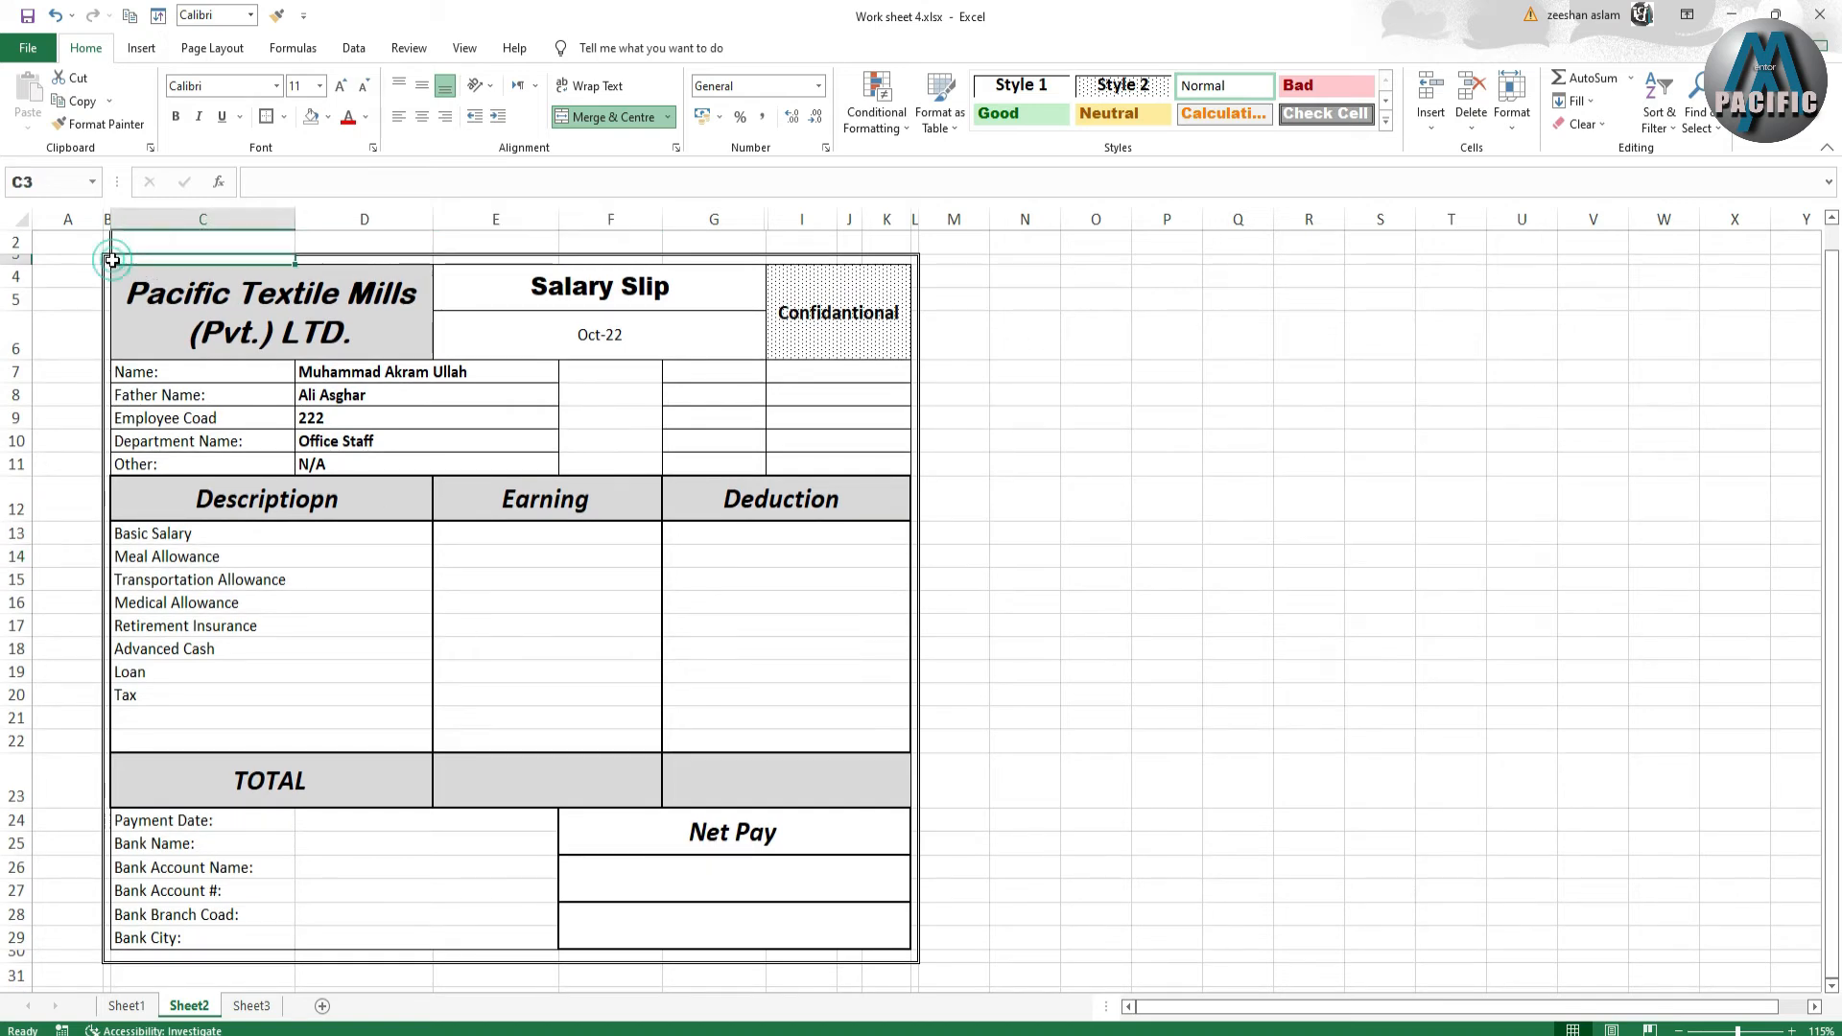
scroll(575, 551, "down", 1)
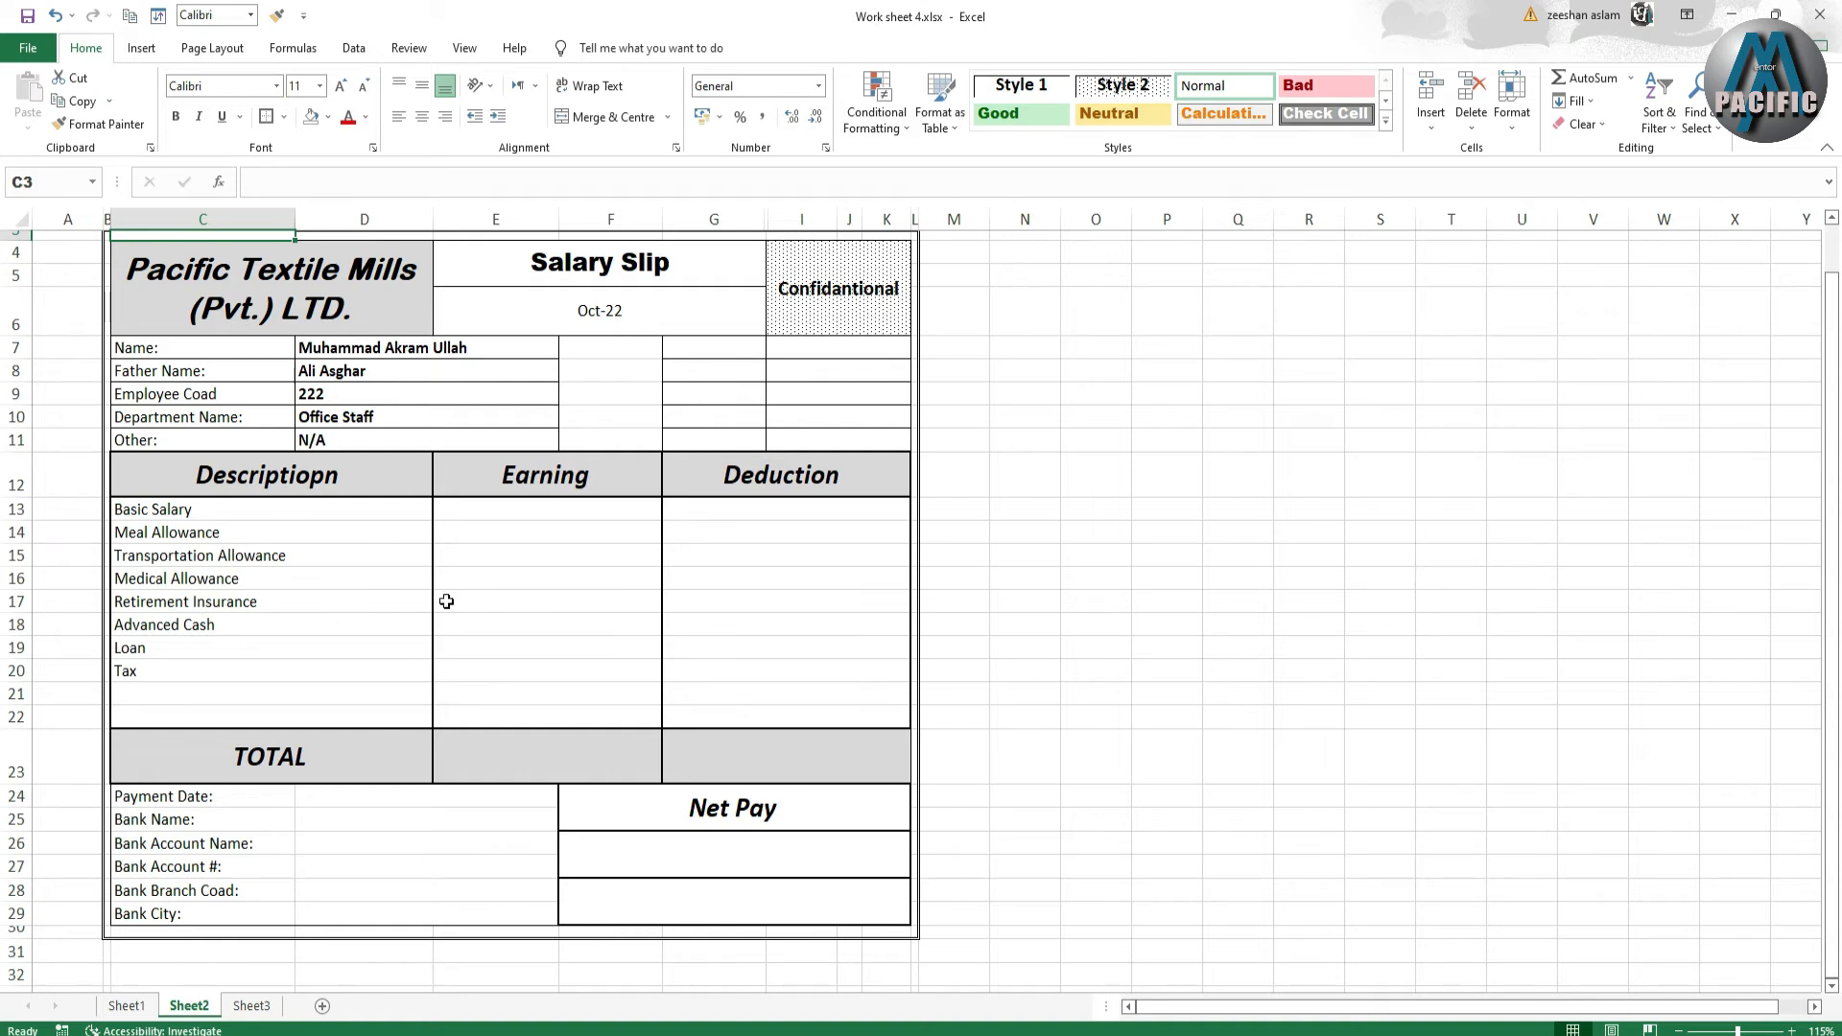
- Examine the earning, deduction, net pay and employee detail cells of the salary slip on Sheet2
left_click_drag(502, 518, 531, 707)
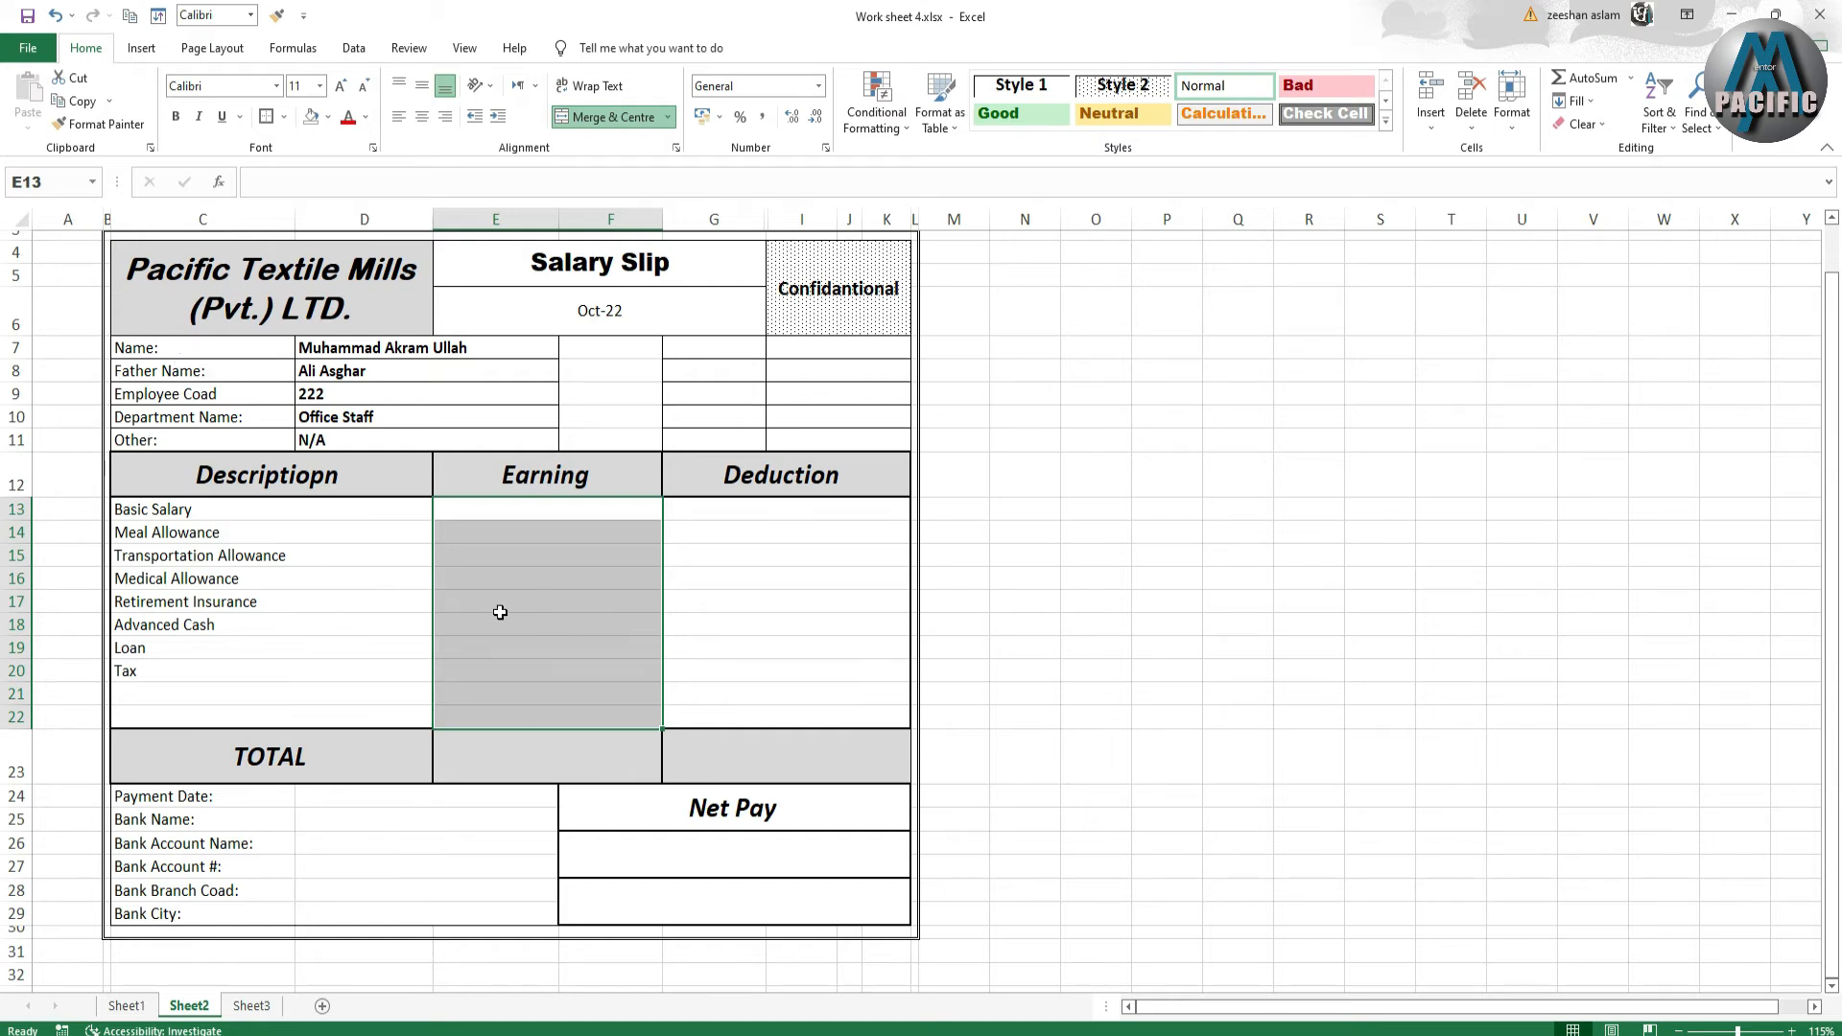
mouse_move(711, 349)
left_mouse_down()
mouse_move(744, 437)
mouse_move(781, 435)
mouse_move(699, 349)
left_mouse_up()
left_click(781, 430)
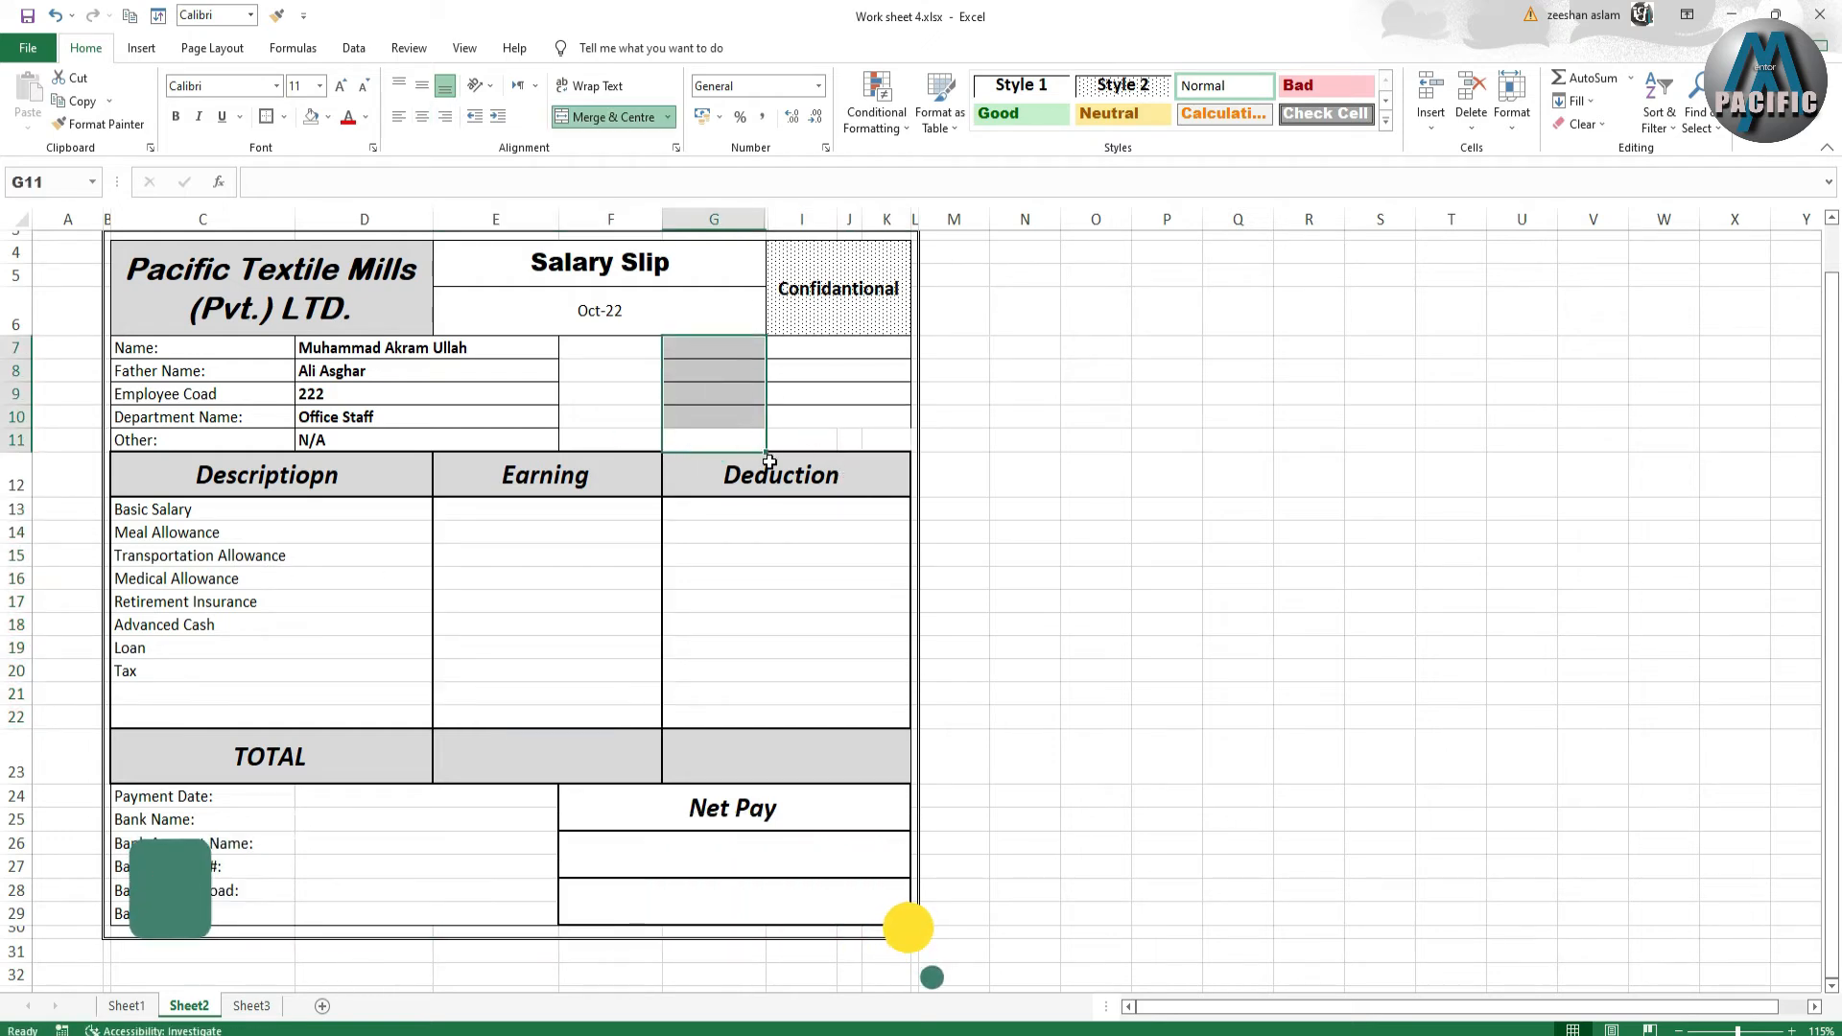
left_click(779, 528)
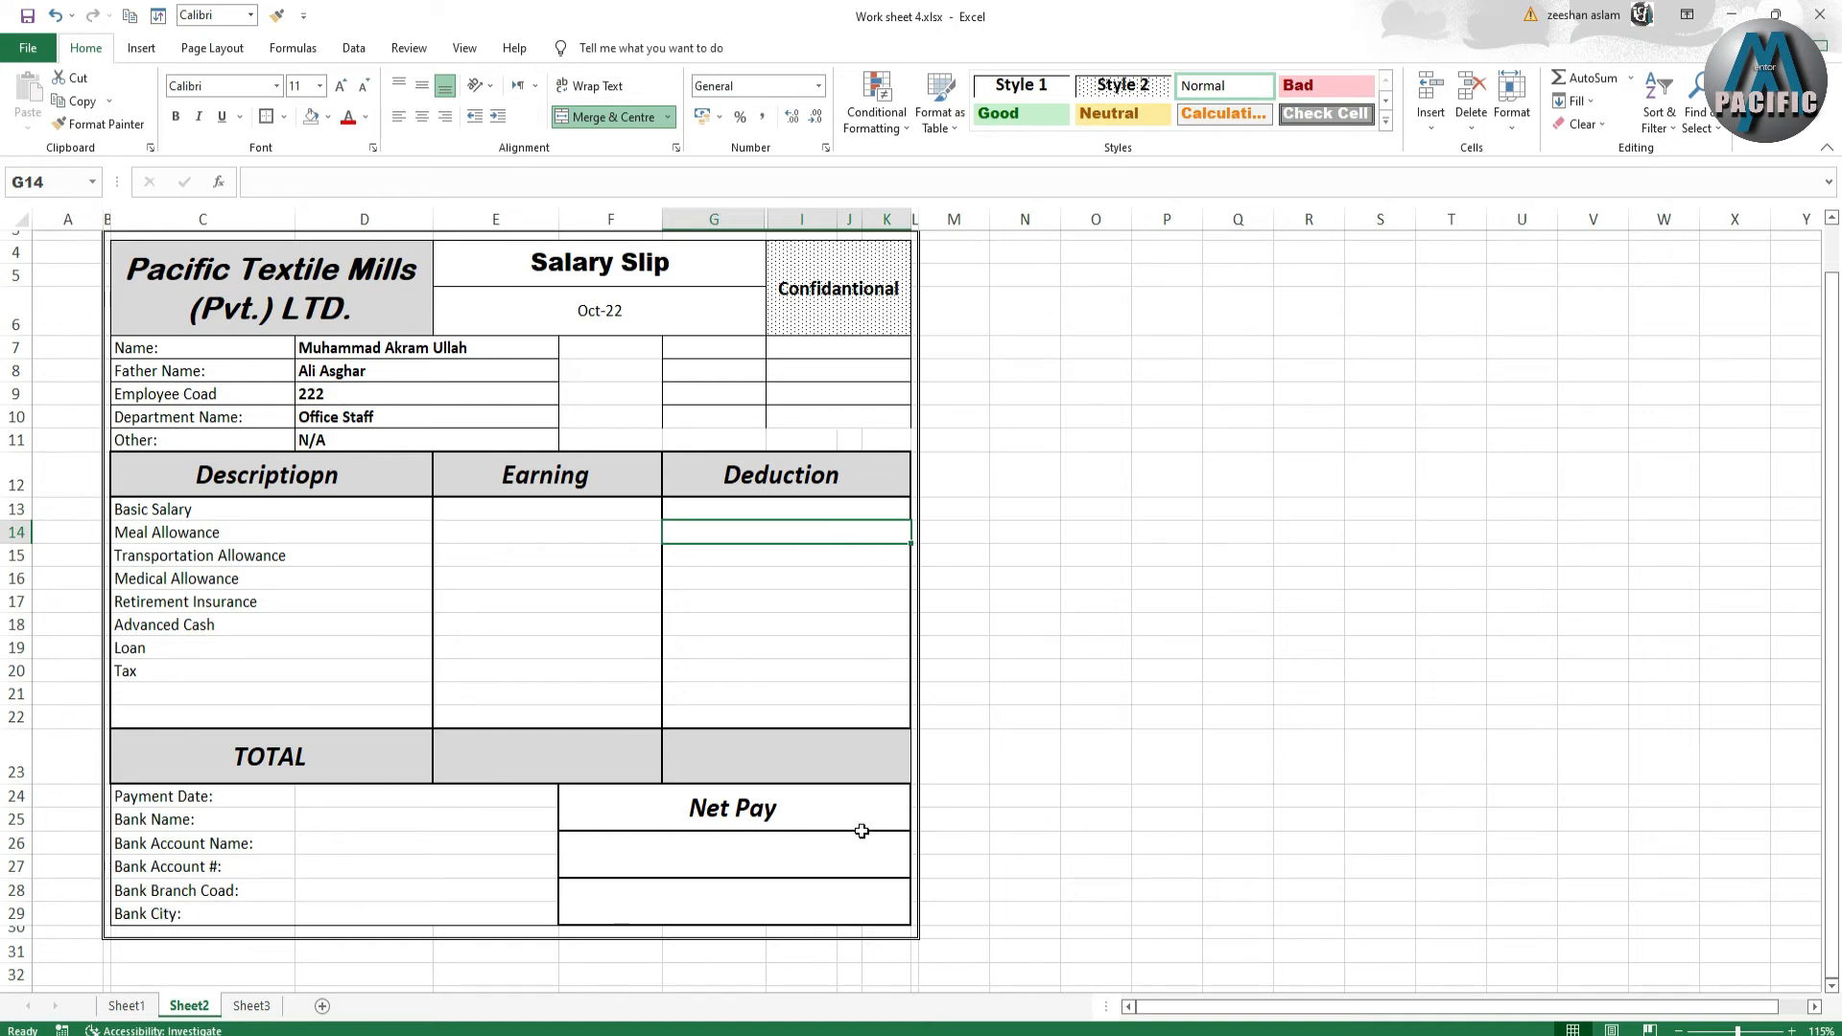
left_click(735, 848)
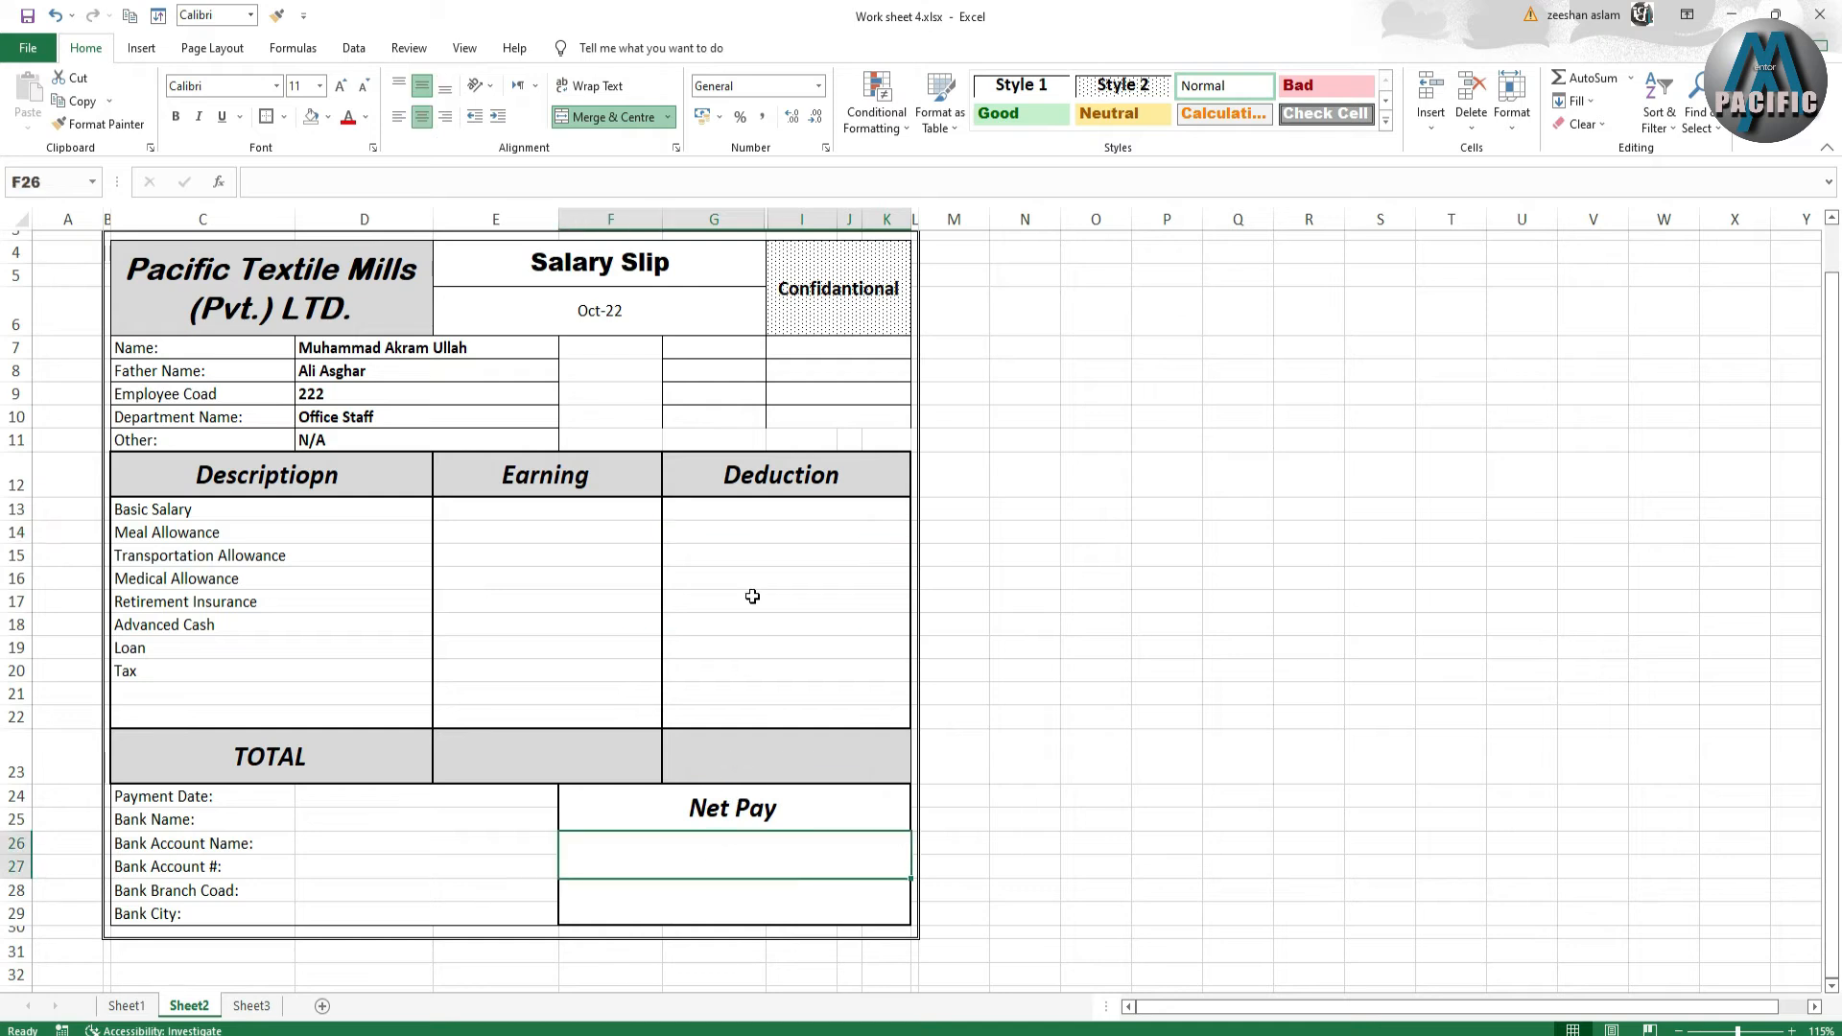
left_click_drag(722, 347, 826, 421)
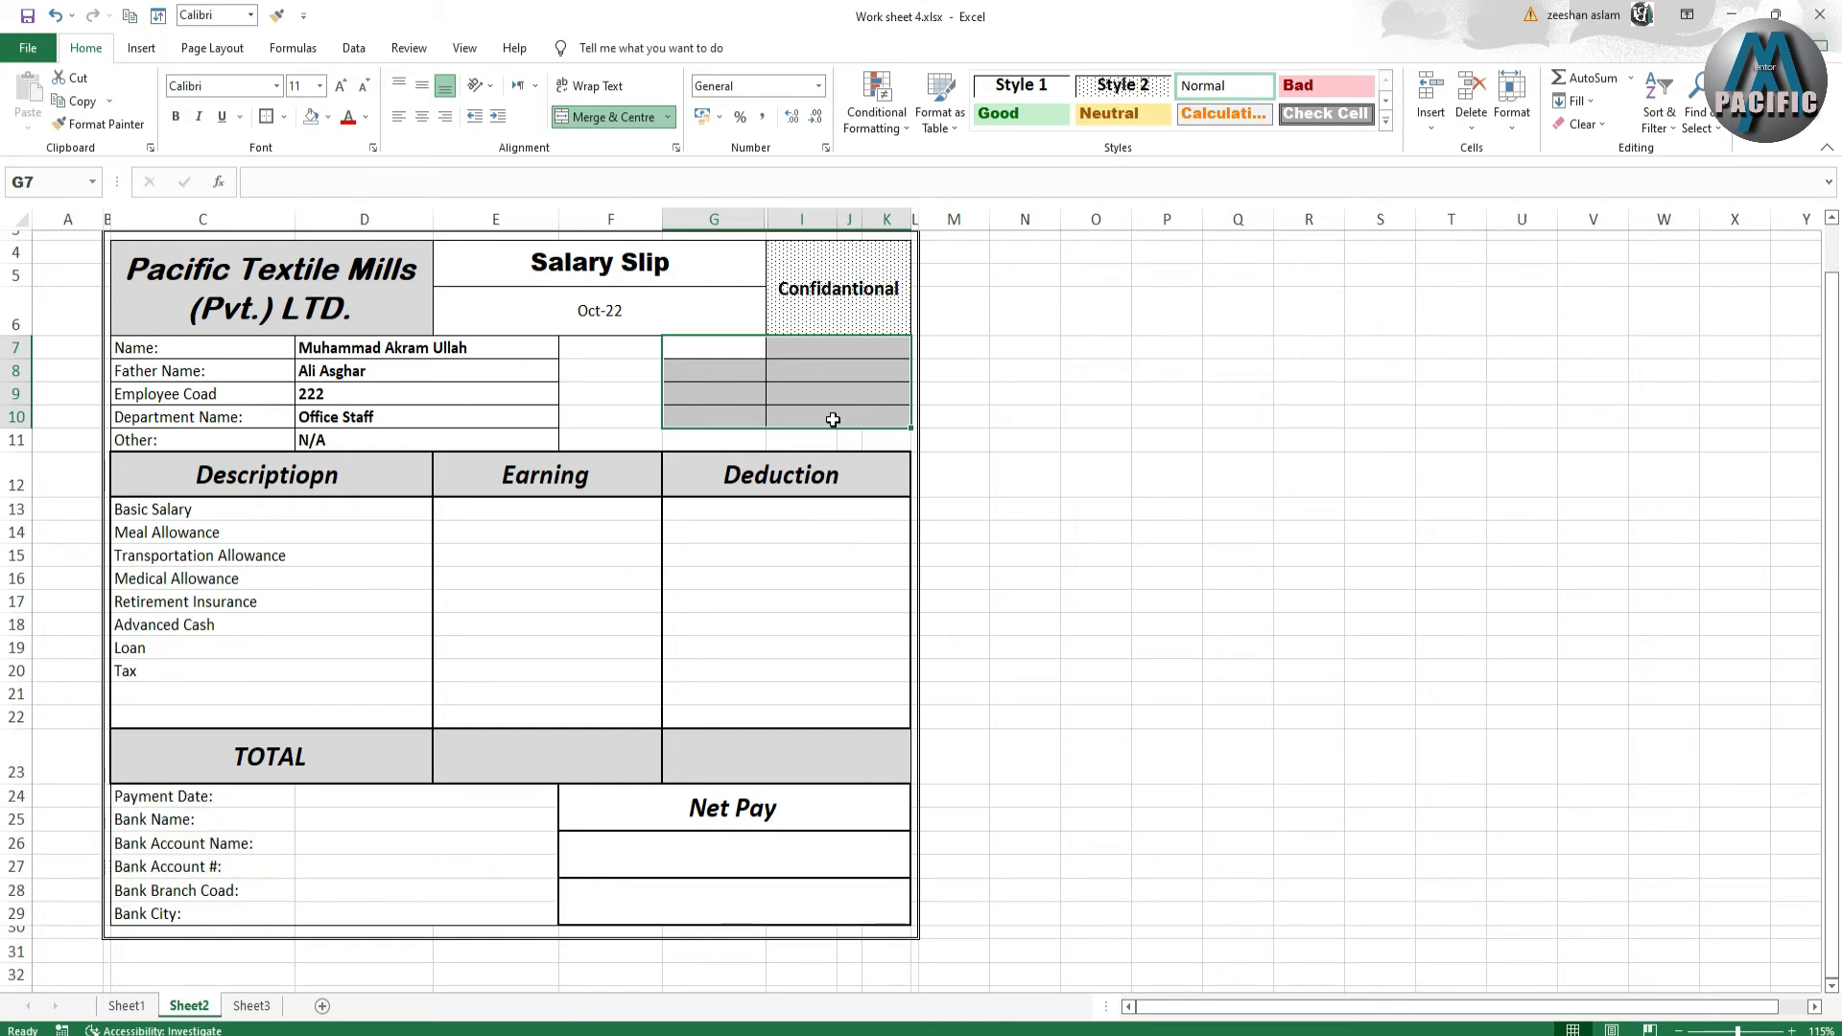
left_click(354, 355)
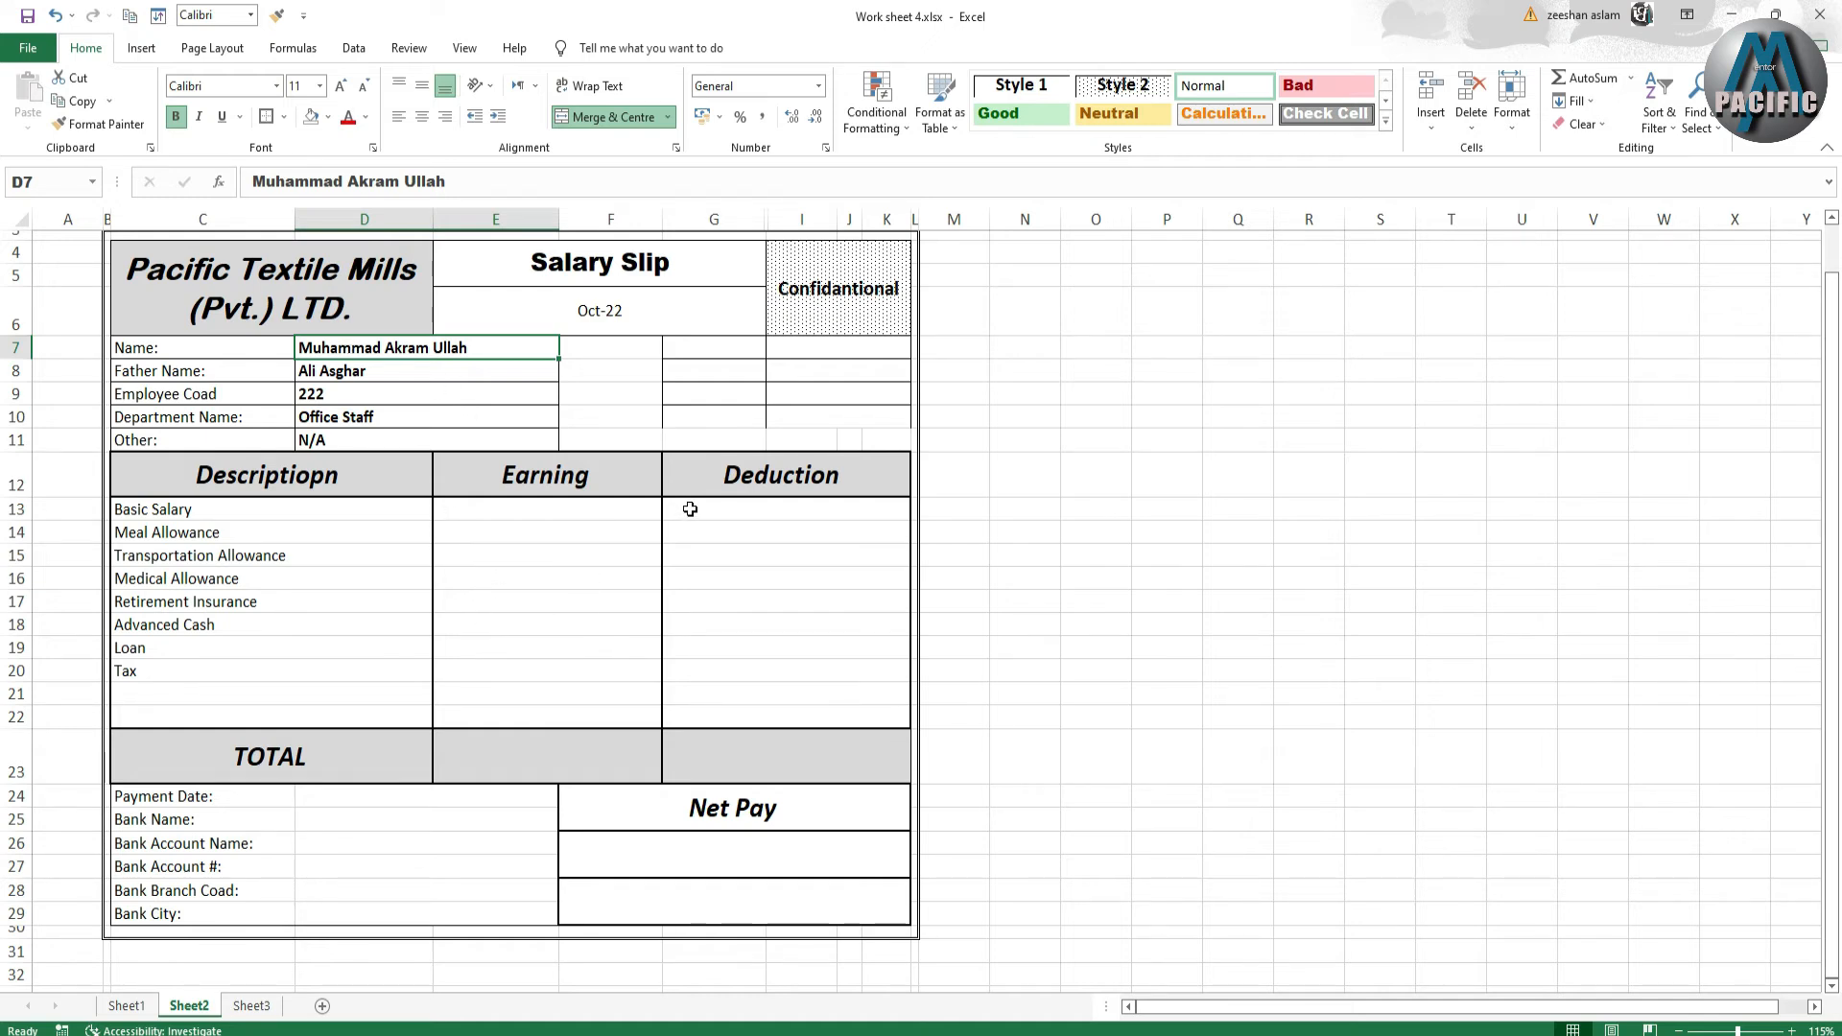
left_click_drag(695, 415, 794, 417)
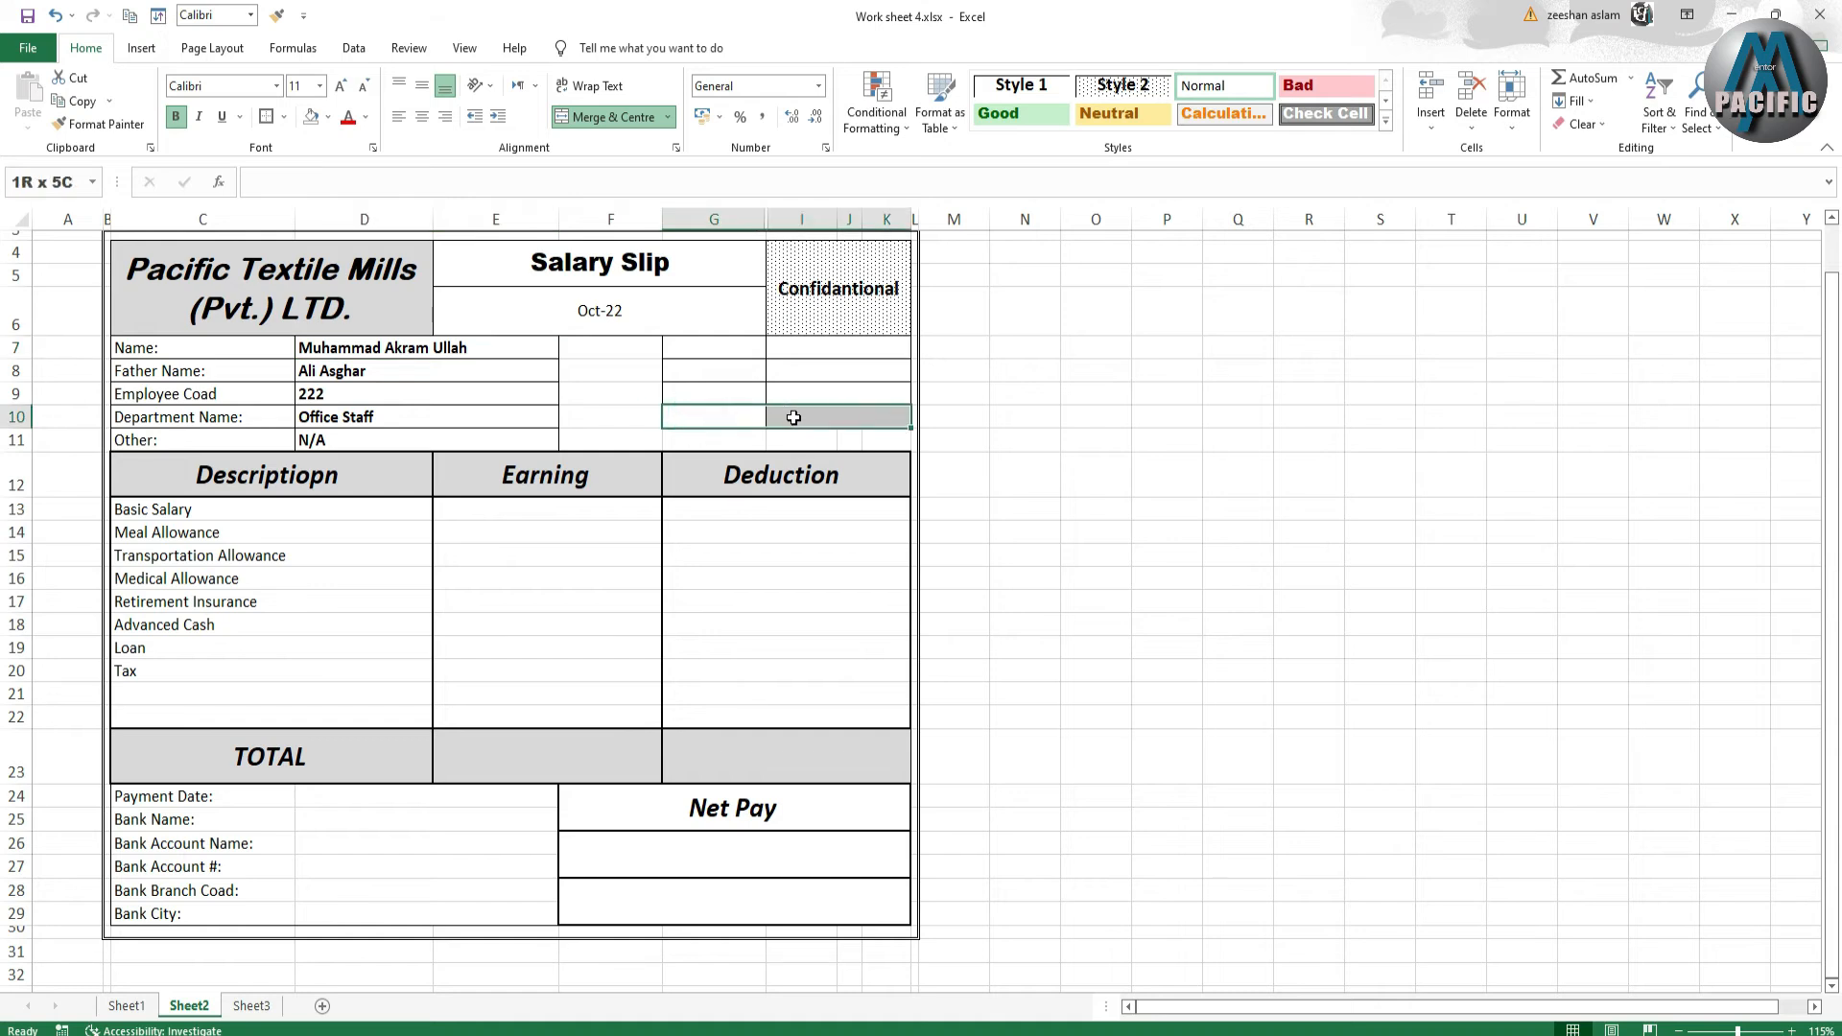
key("alt")
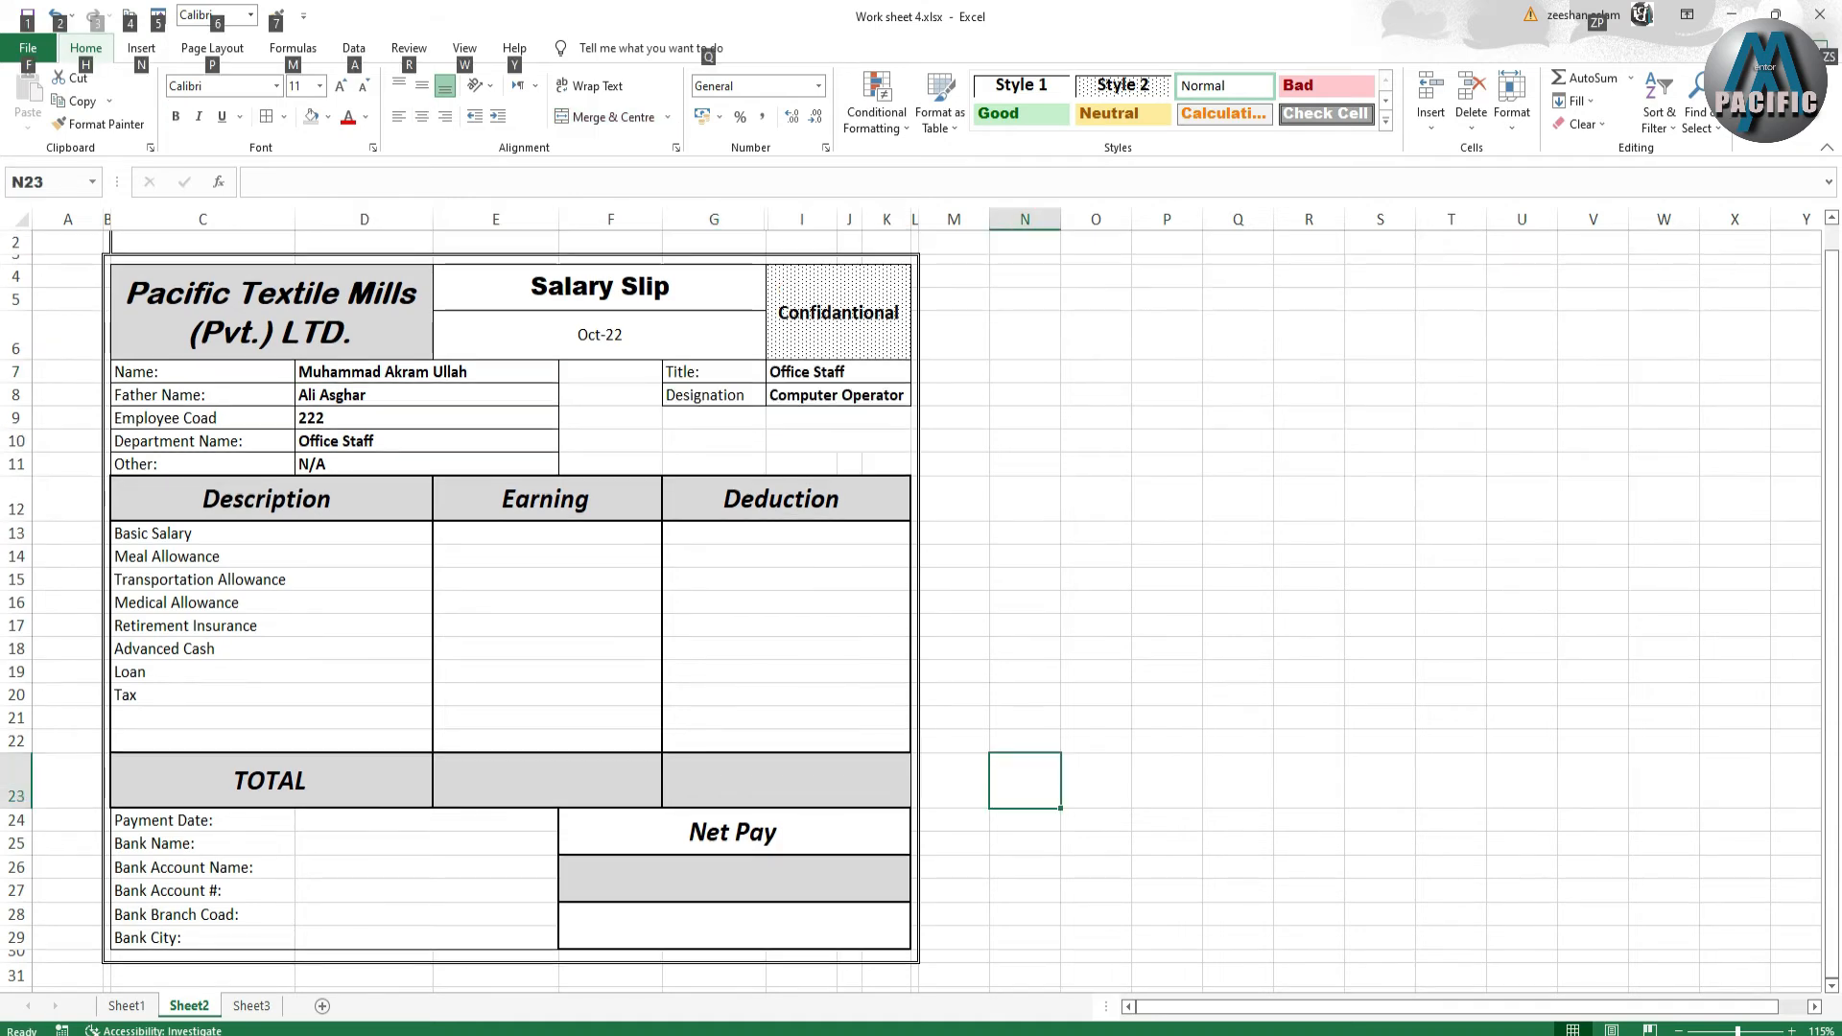
left_click(781, 601)
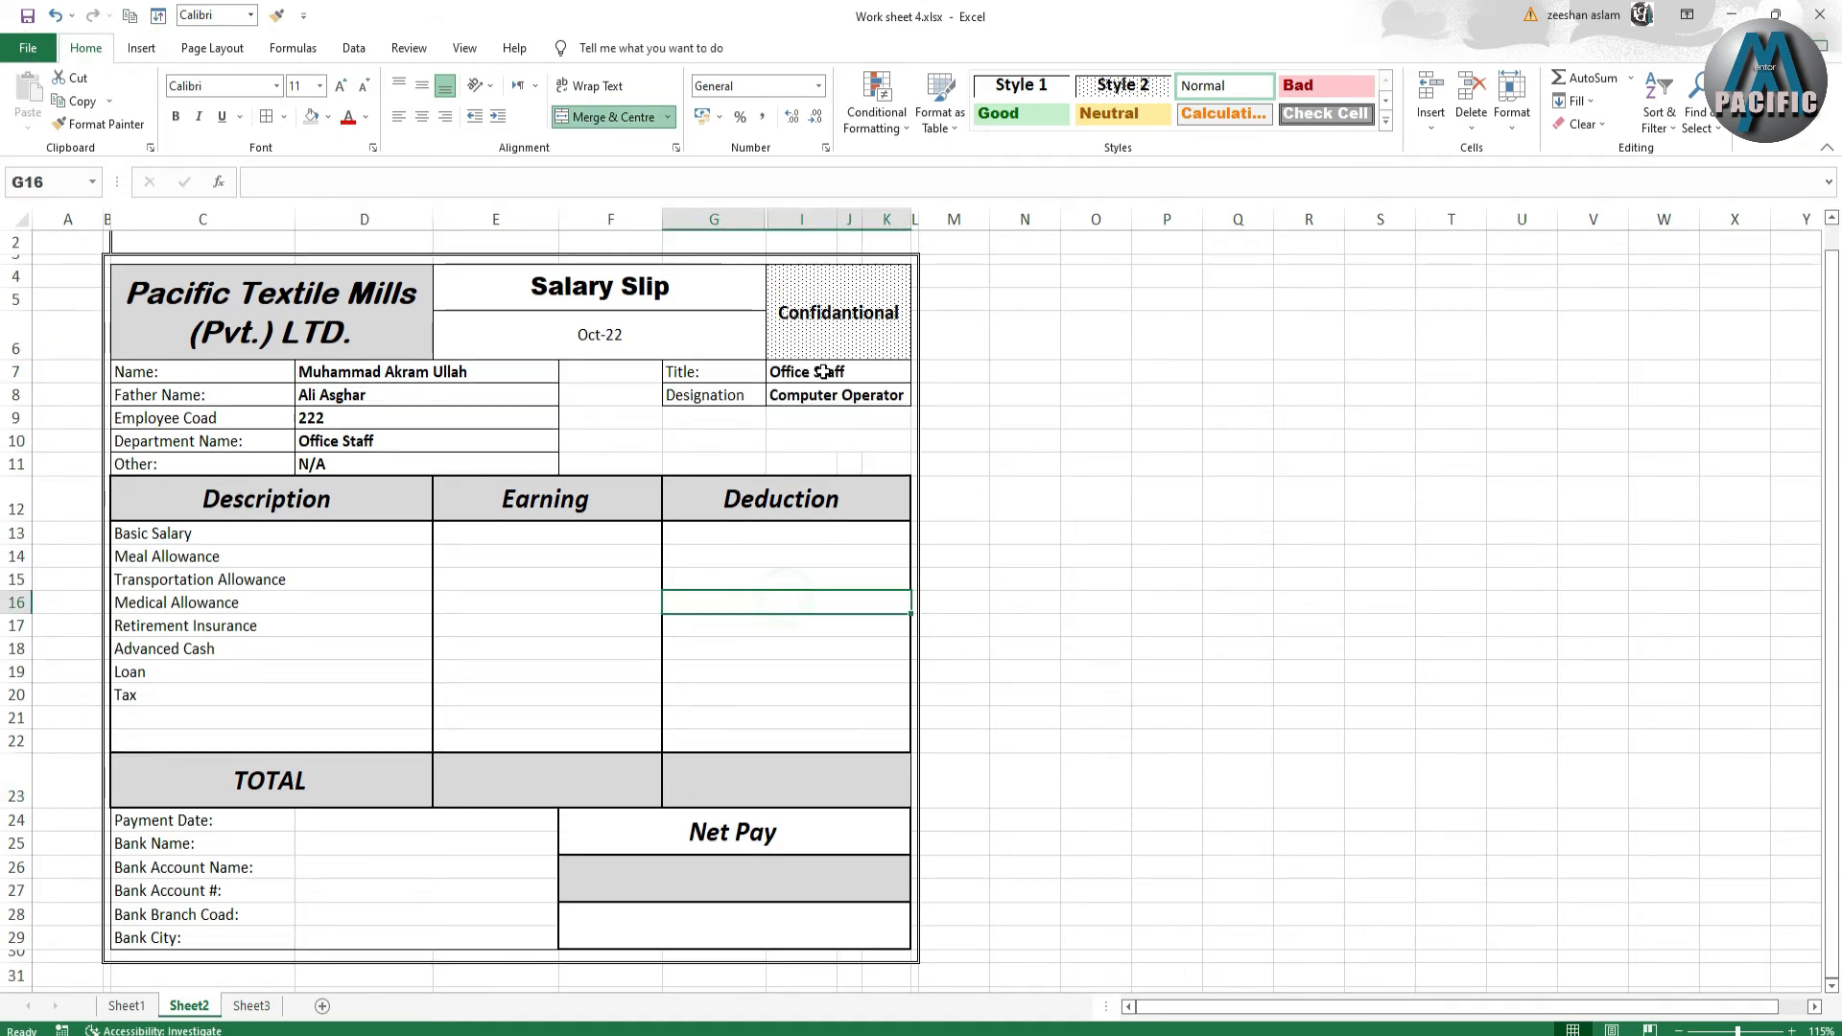
- Enter the earnings: Basic Salary 45000, Meal Allowance 5000, Transportation Allowance 3000 and Medical Allowance 2000
left_click(682, 647)
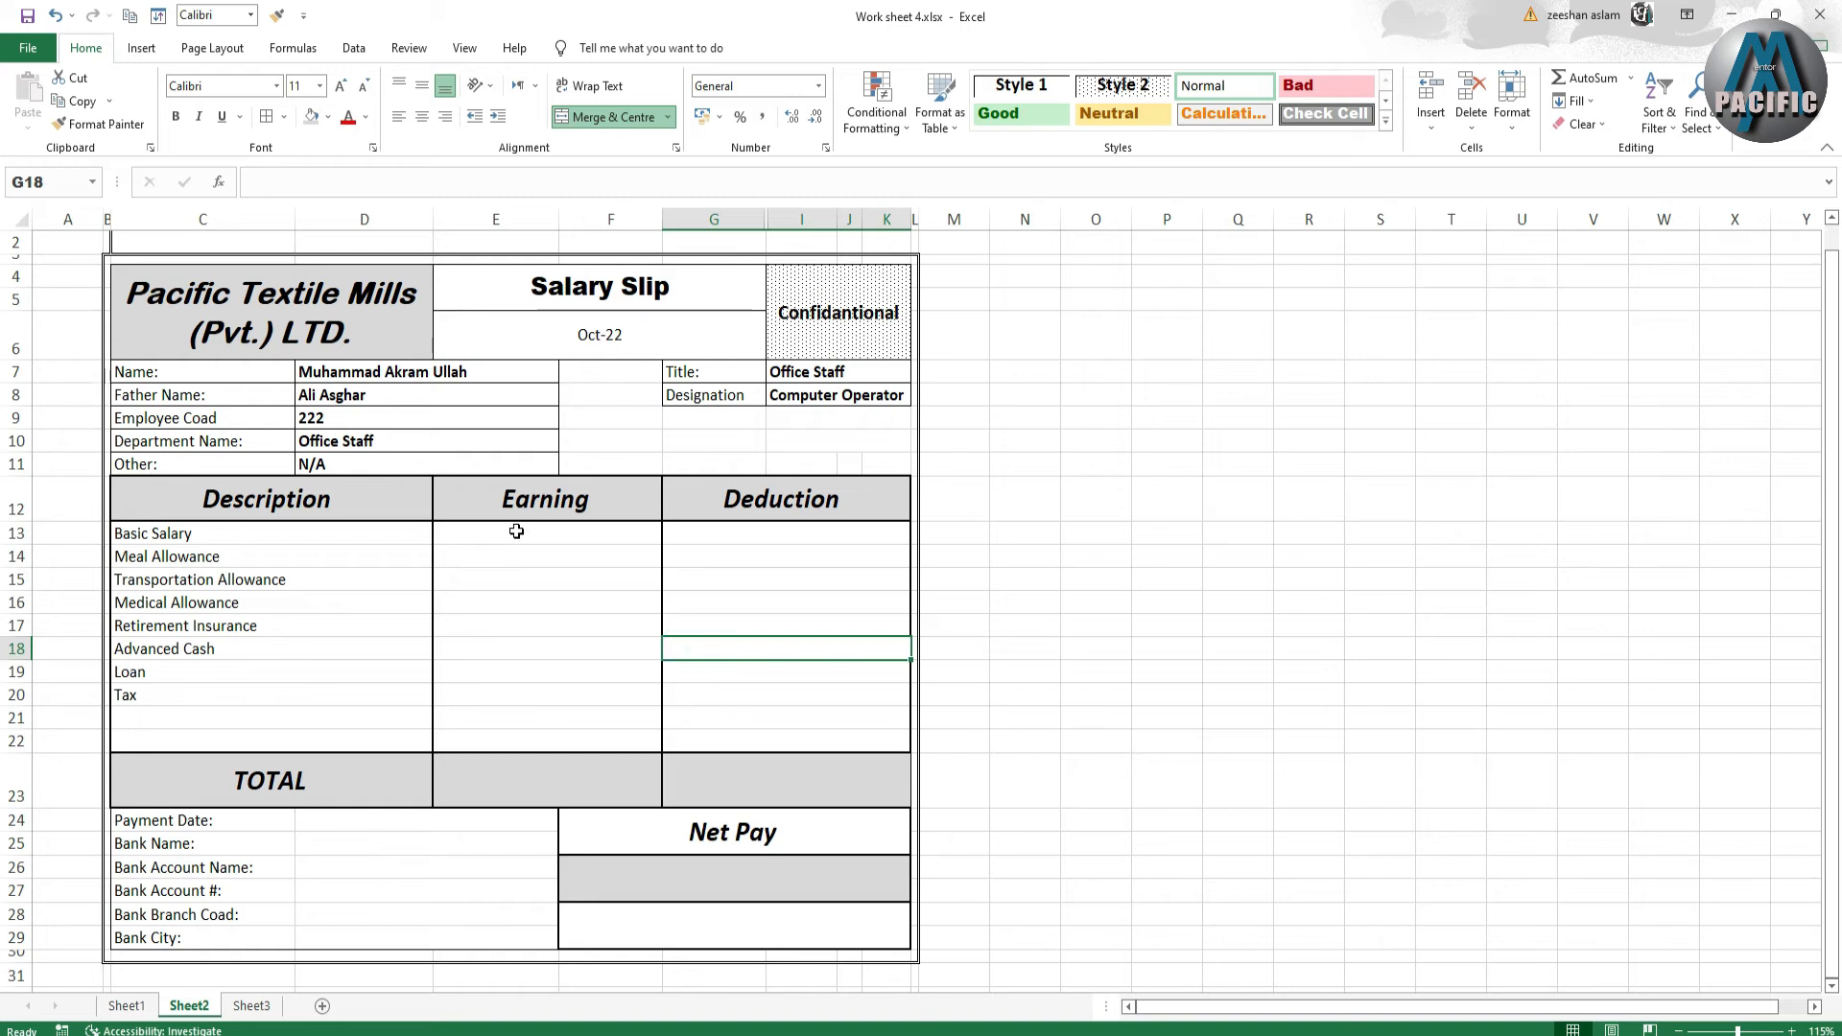
left_click(516, 533)
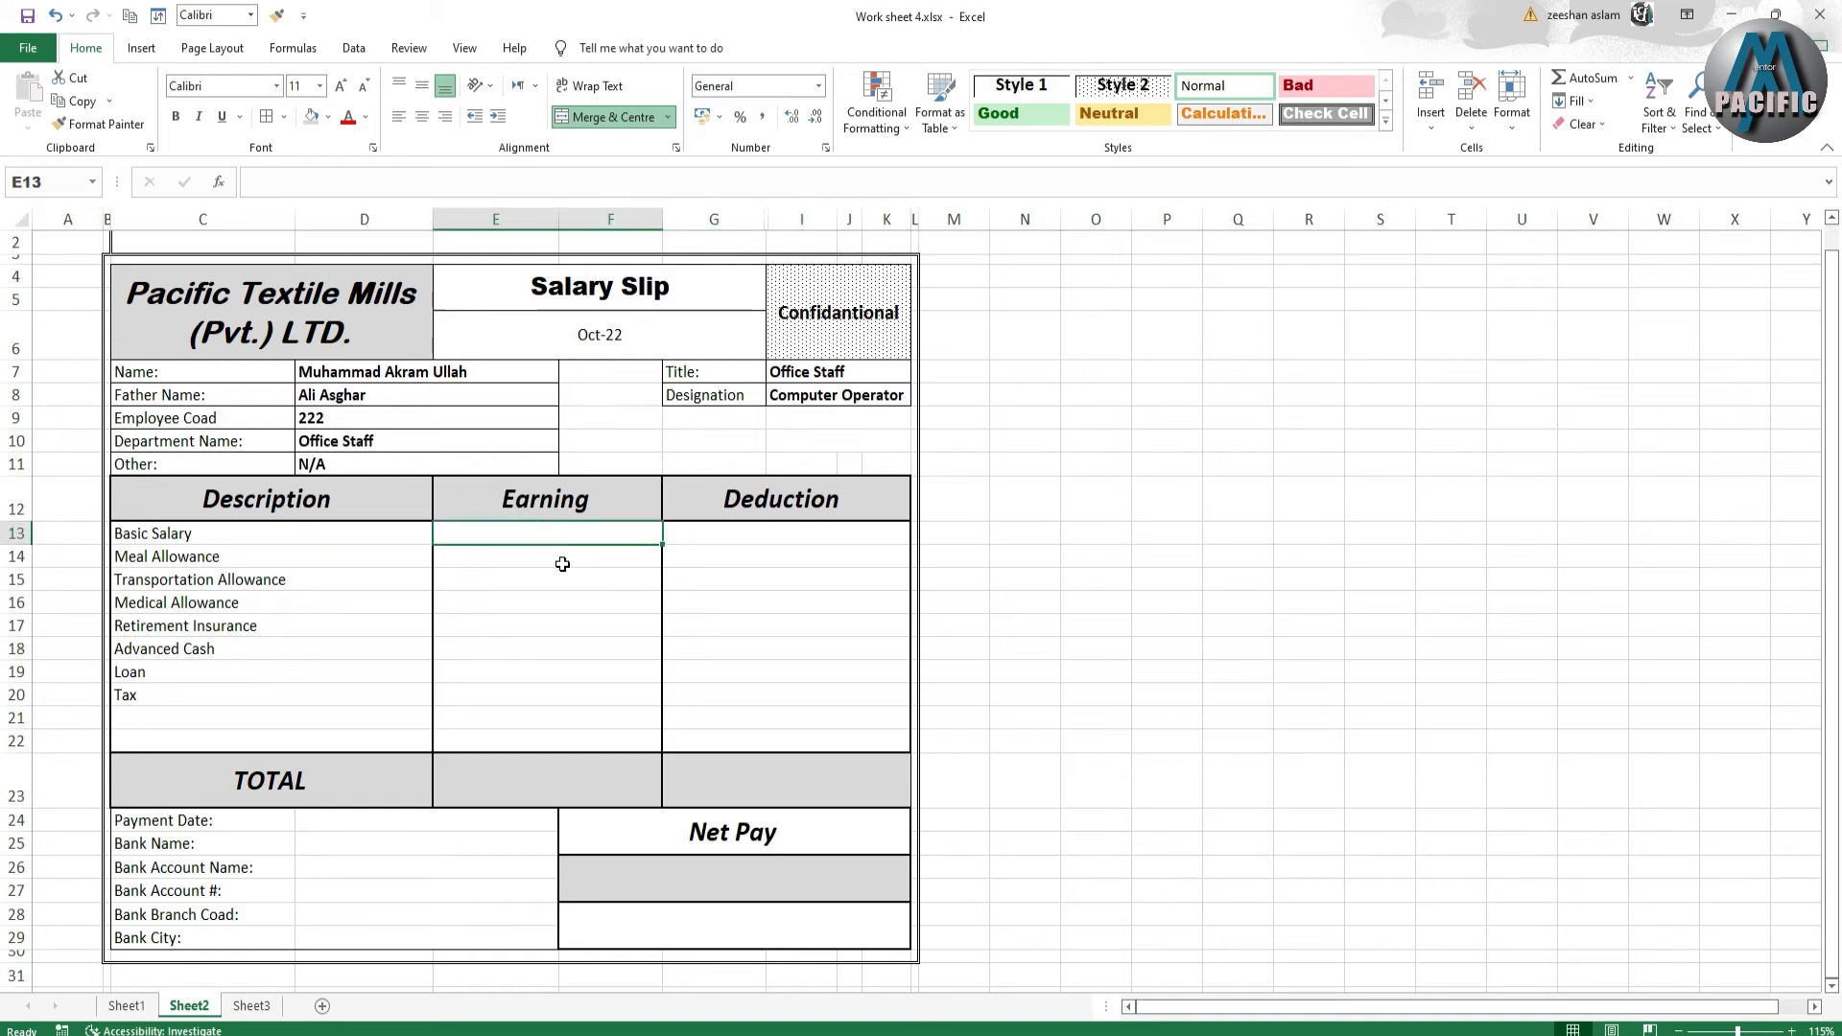
type("450")
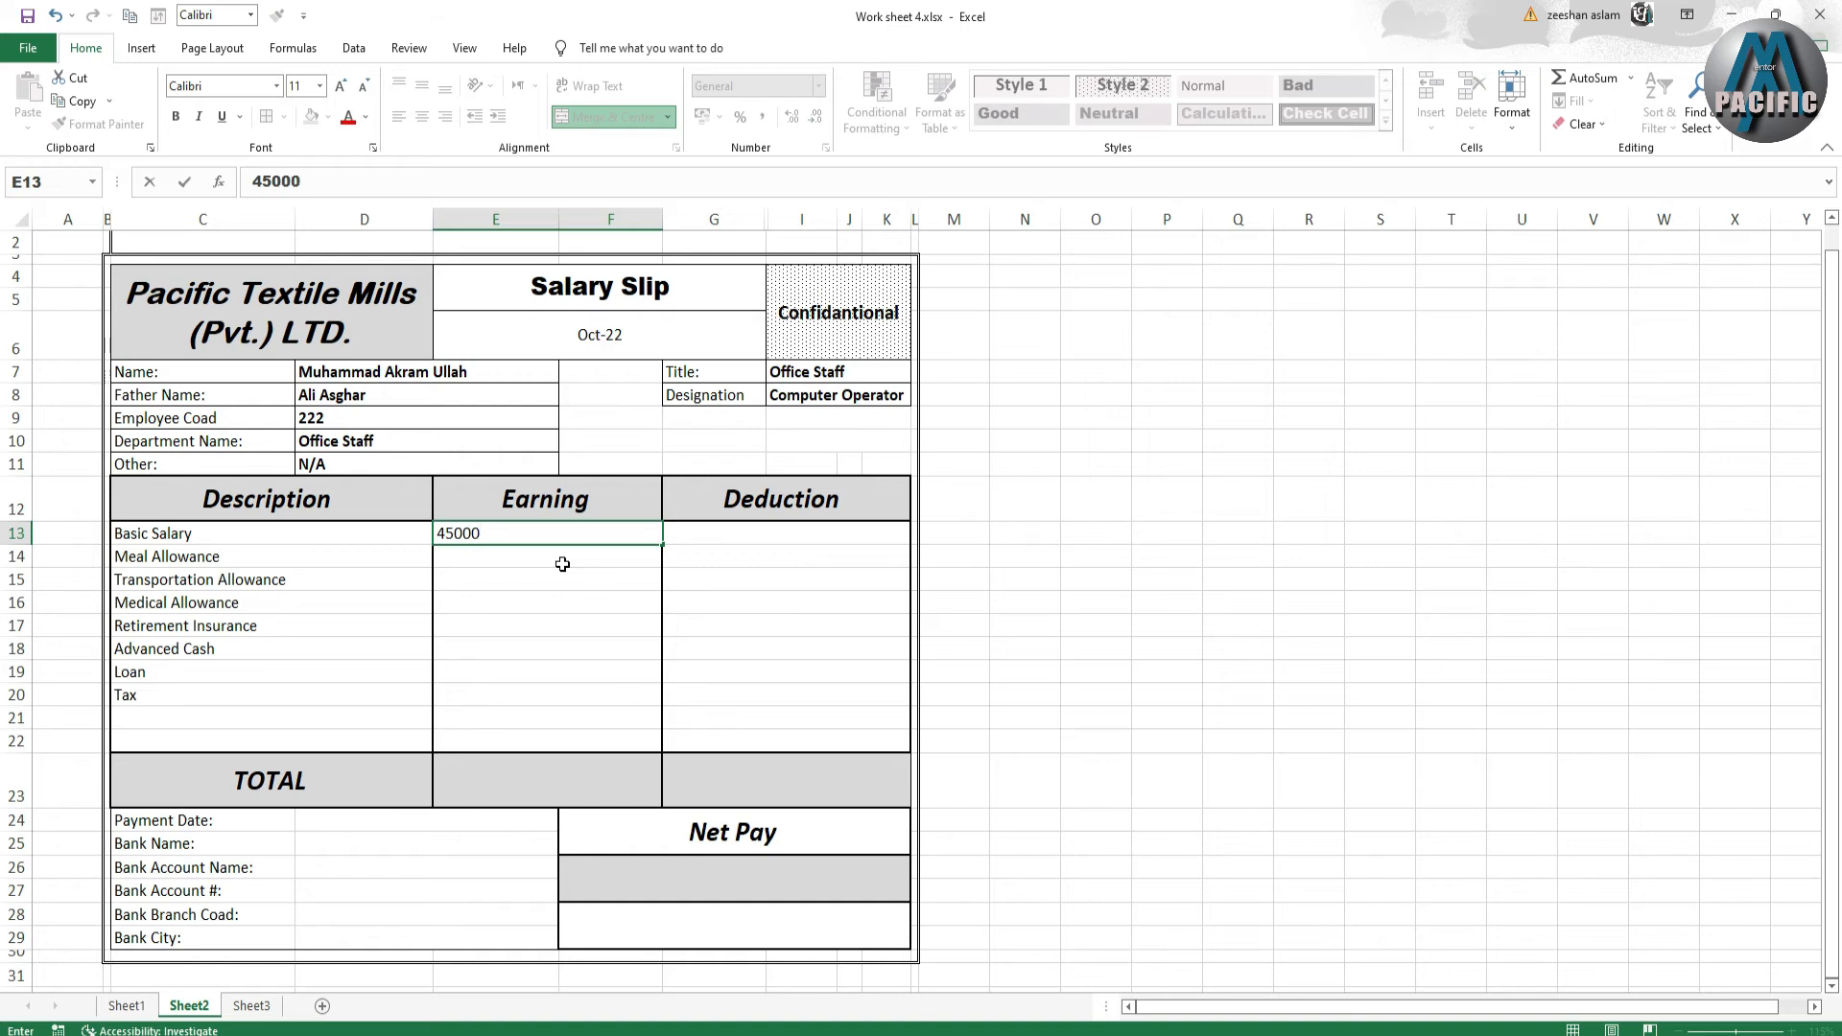
type("00")
key("Return")
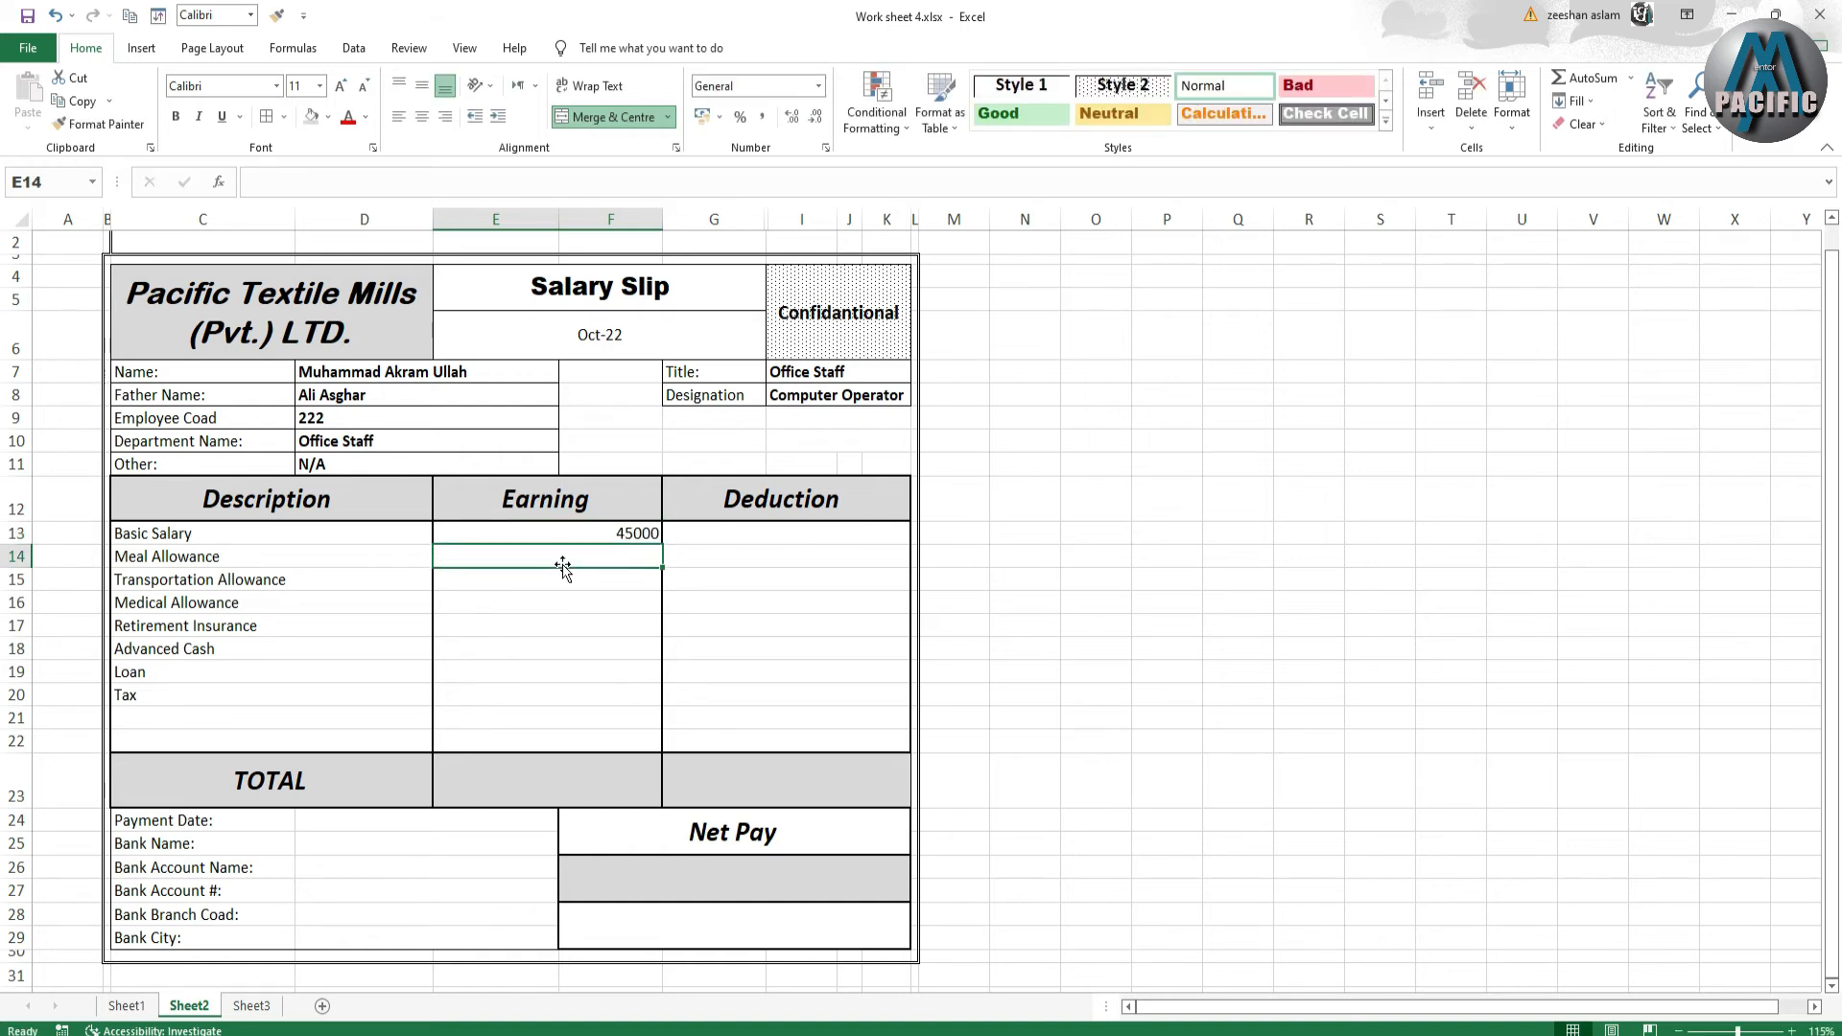
type("5000")
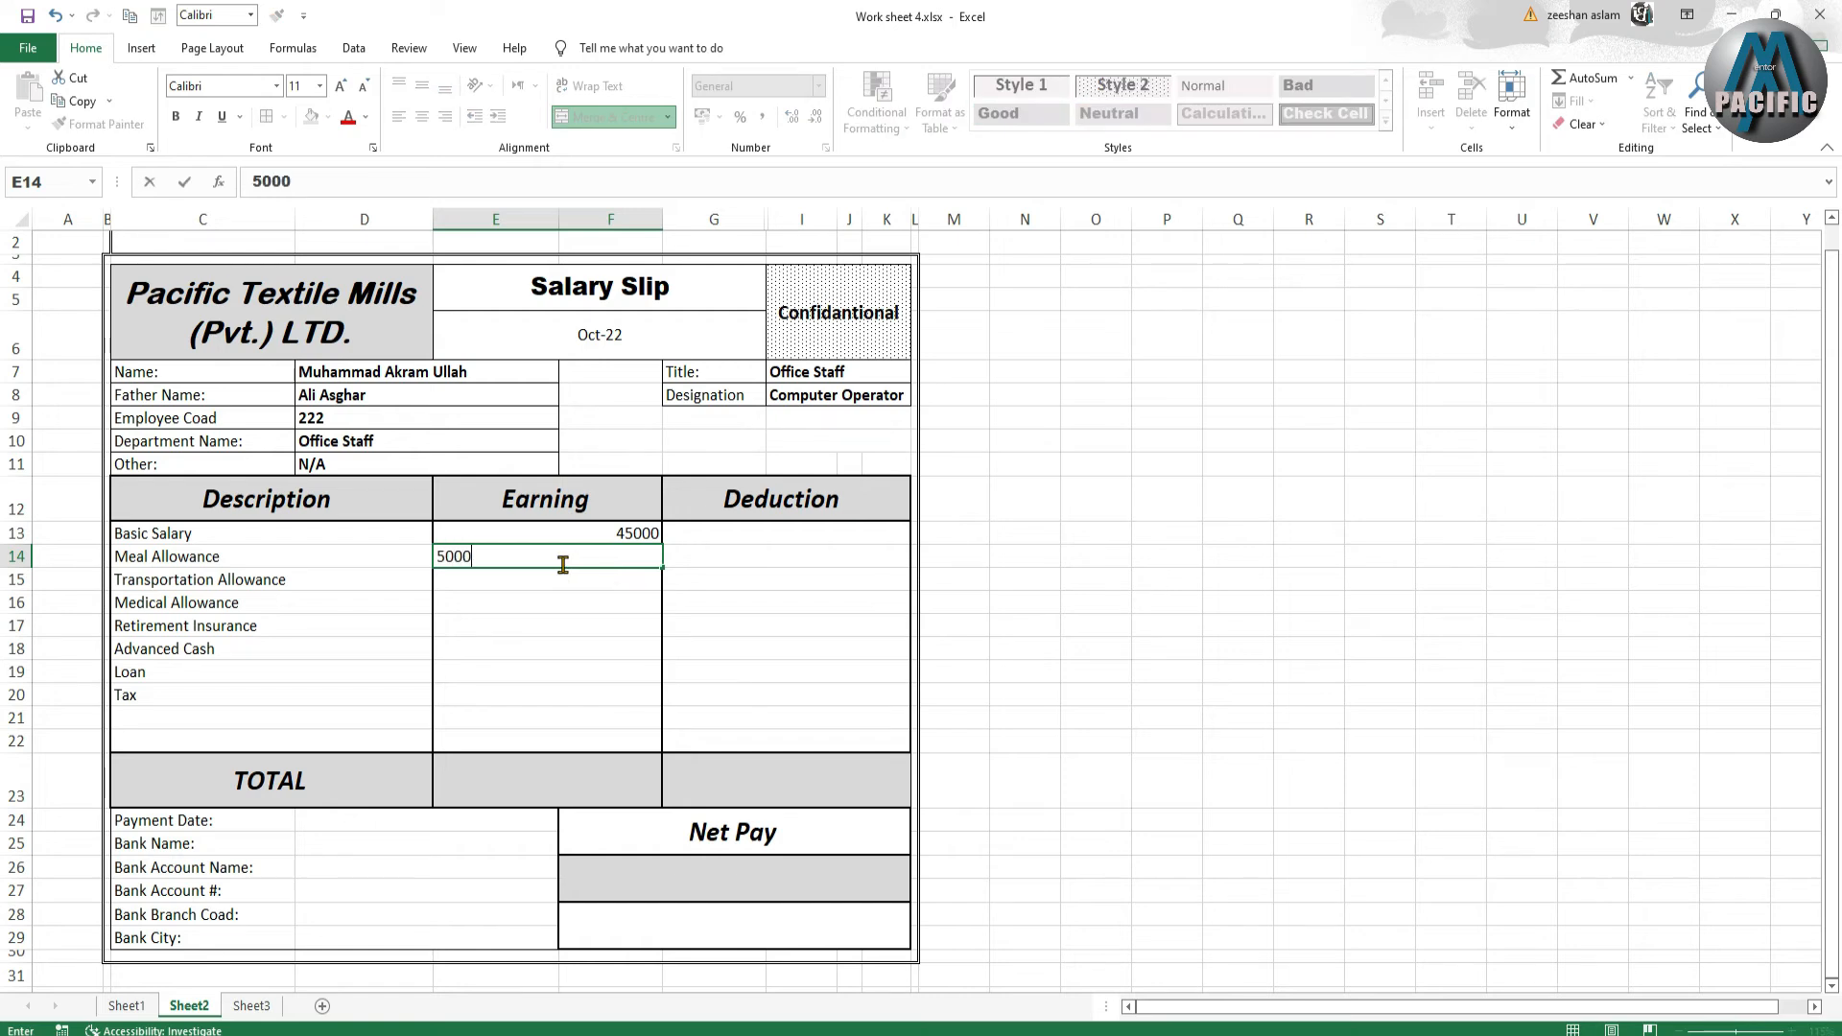
key("Return")
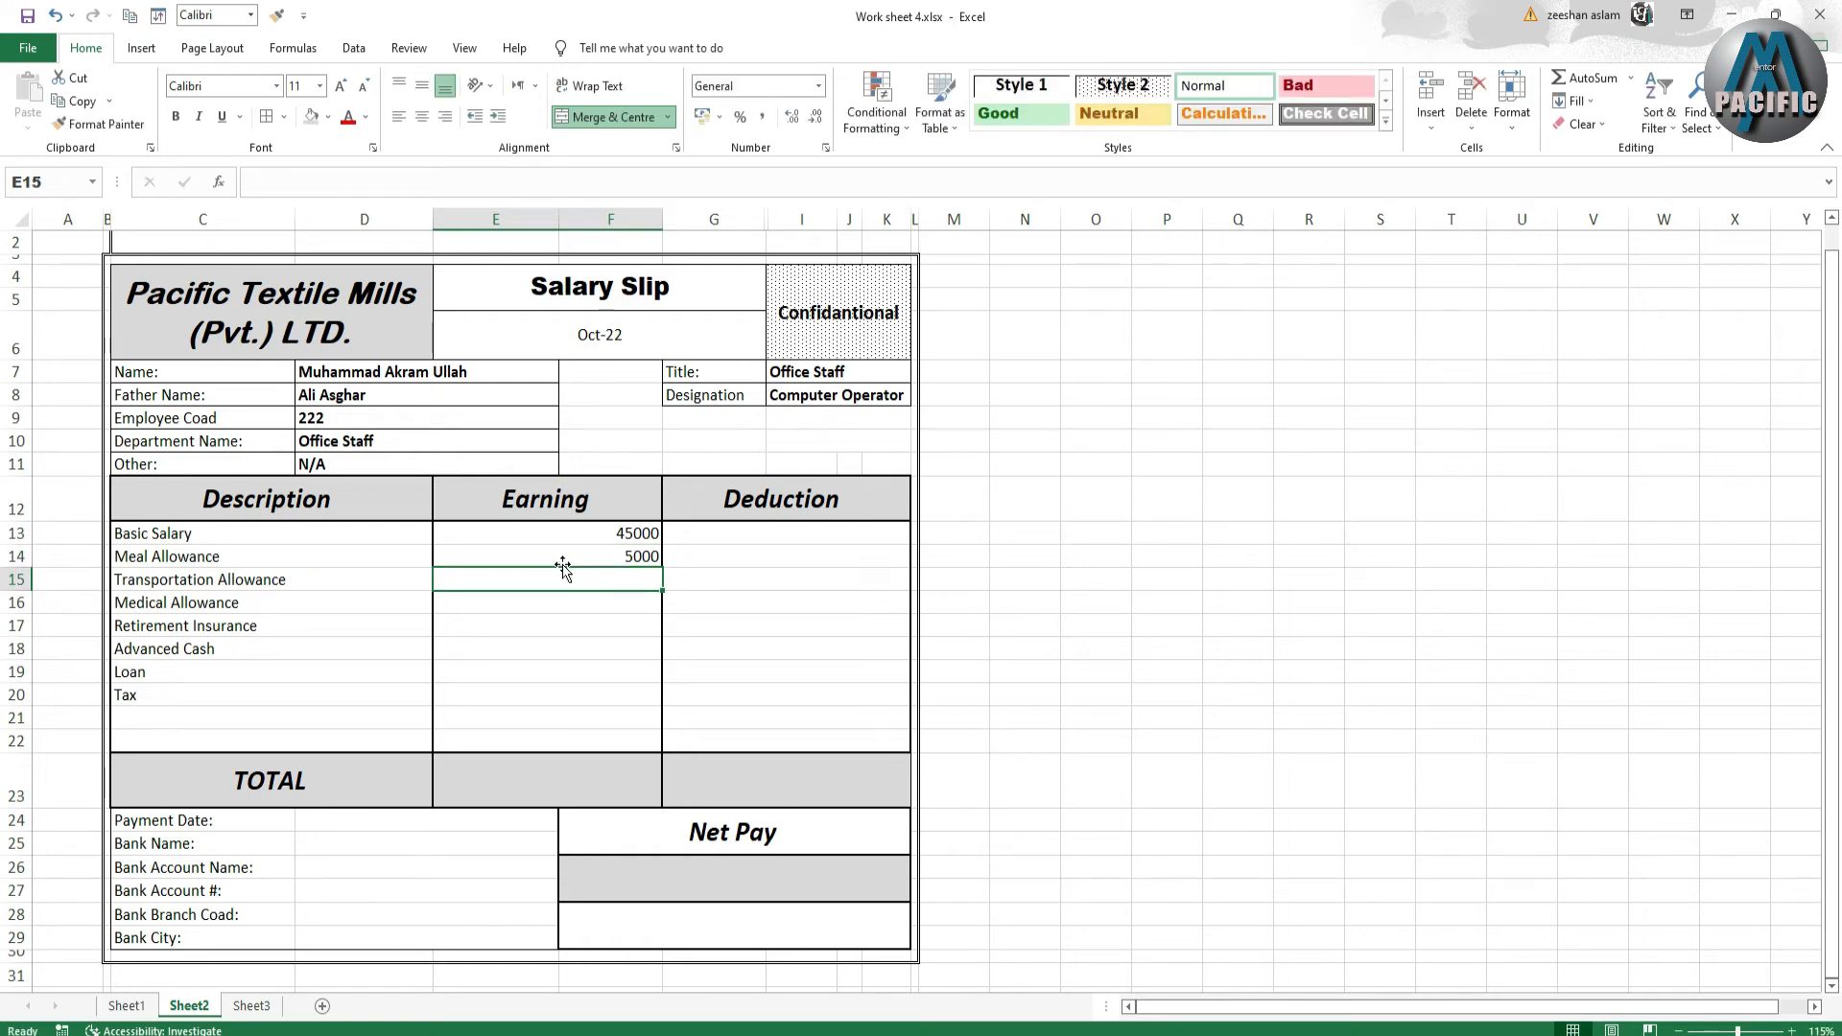
type("3000")
key("Return")
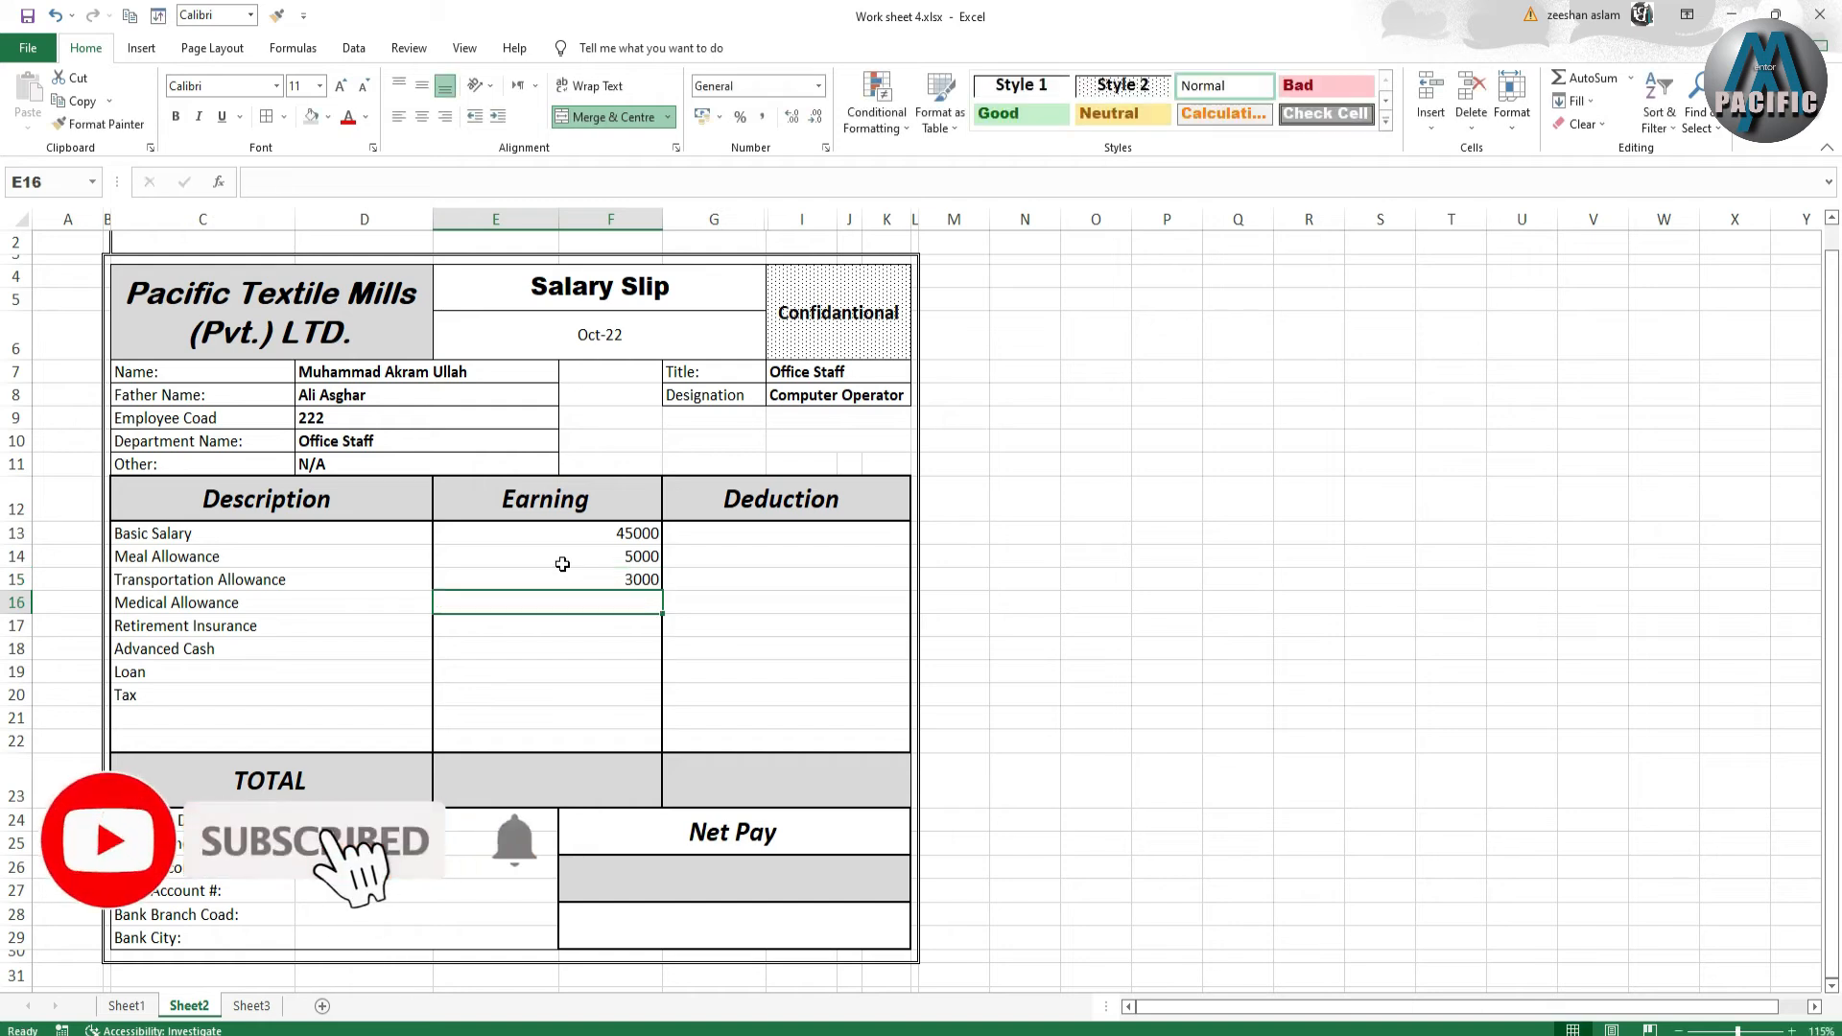
type("2")
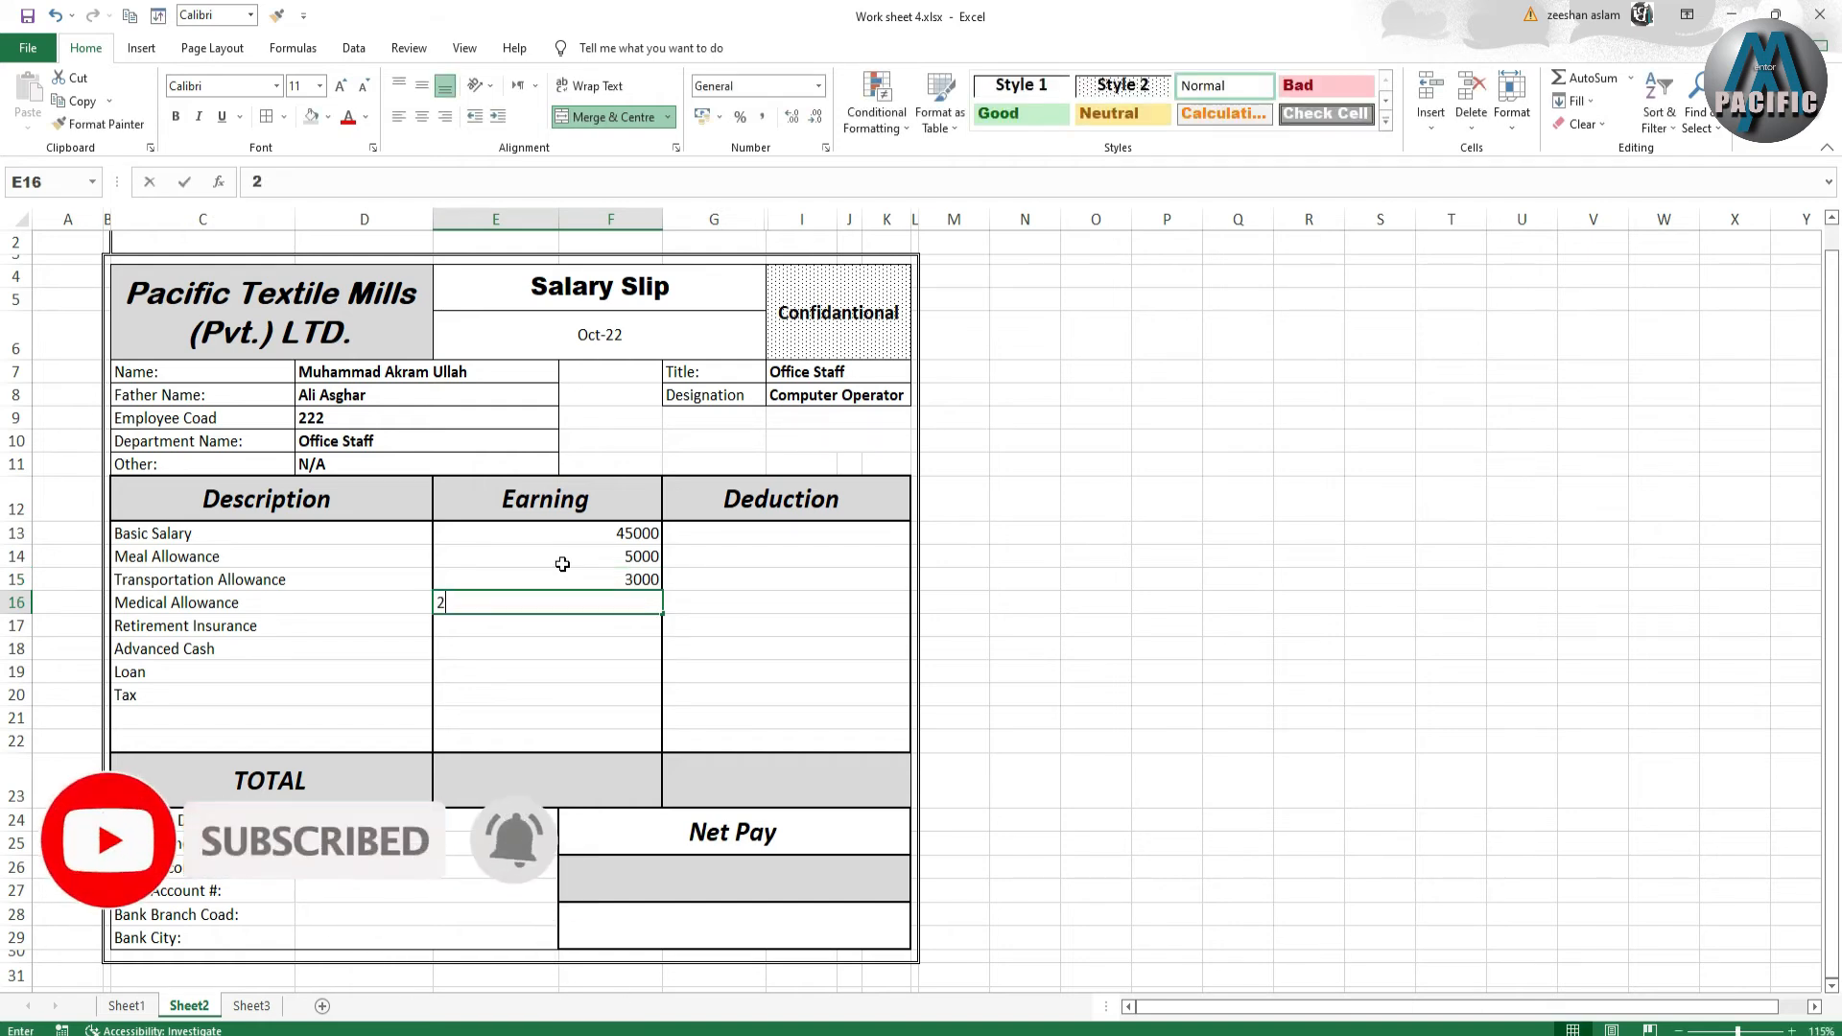
type("000")
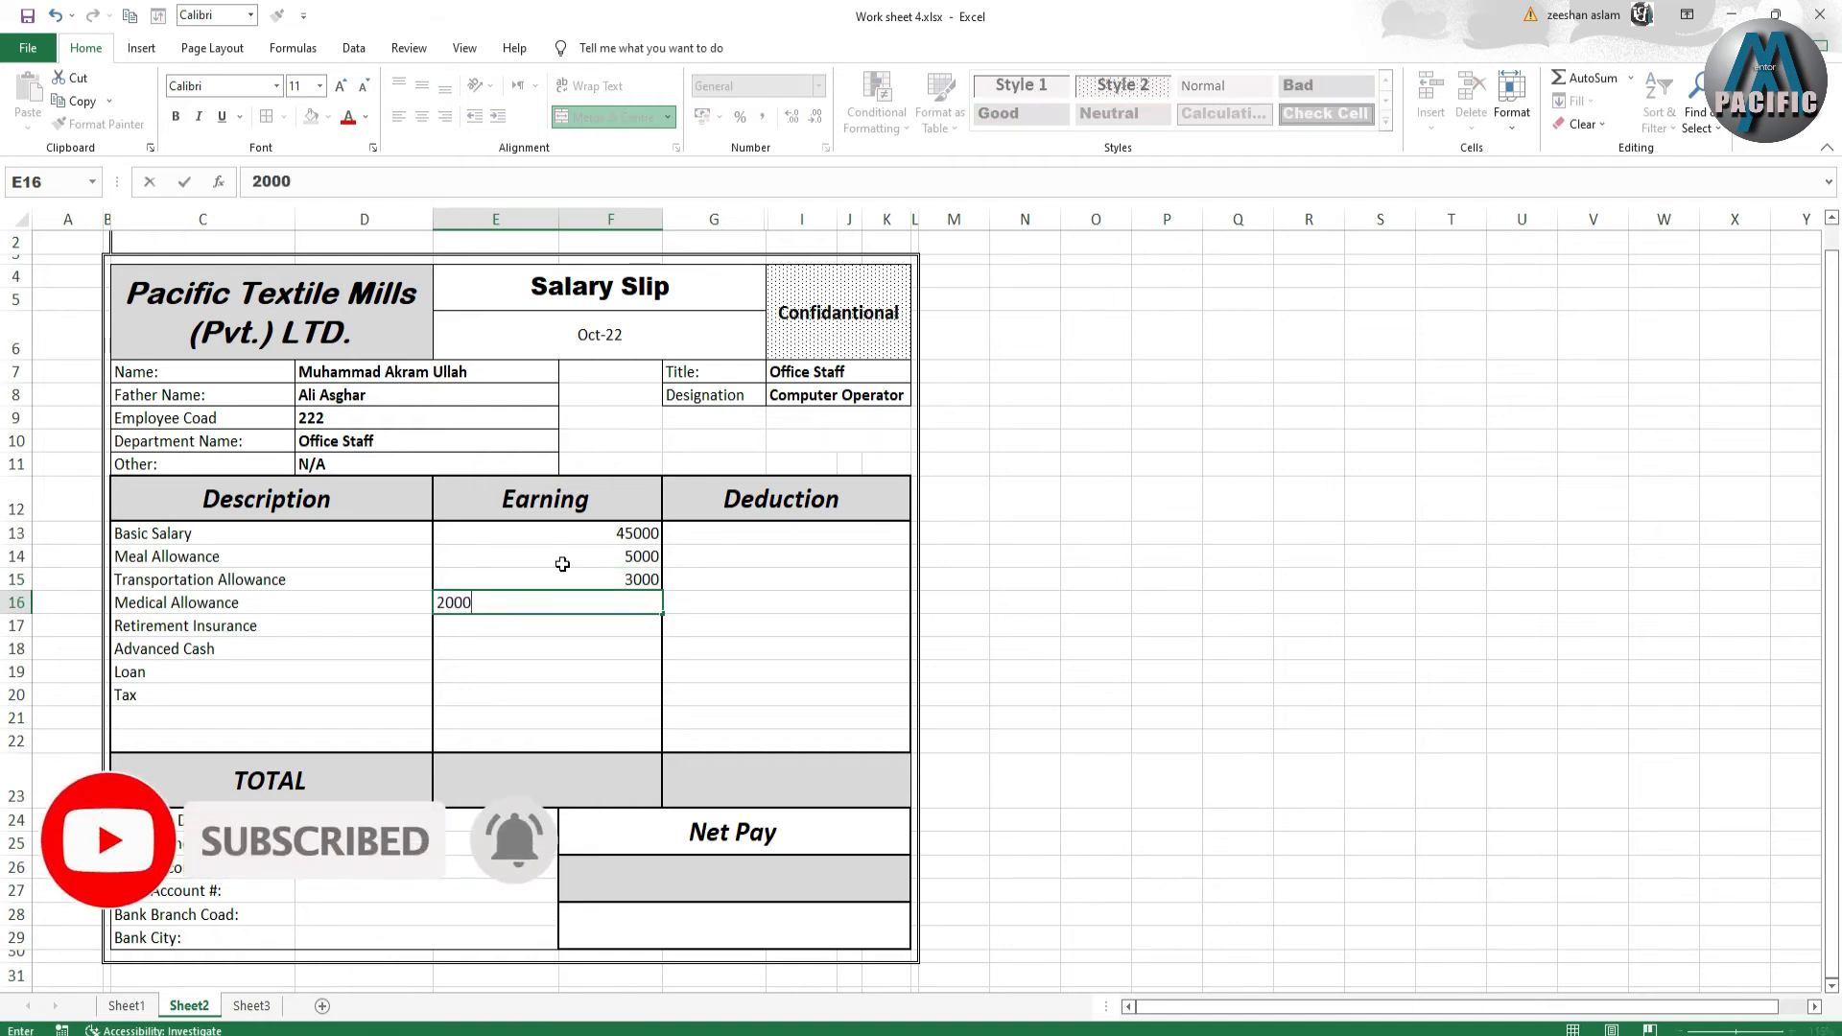
key("Return")
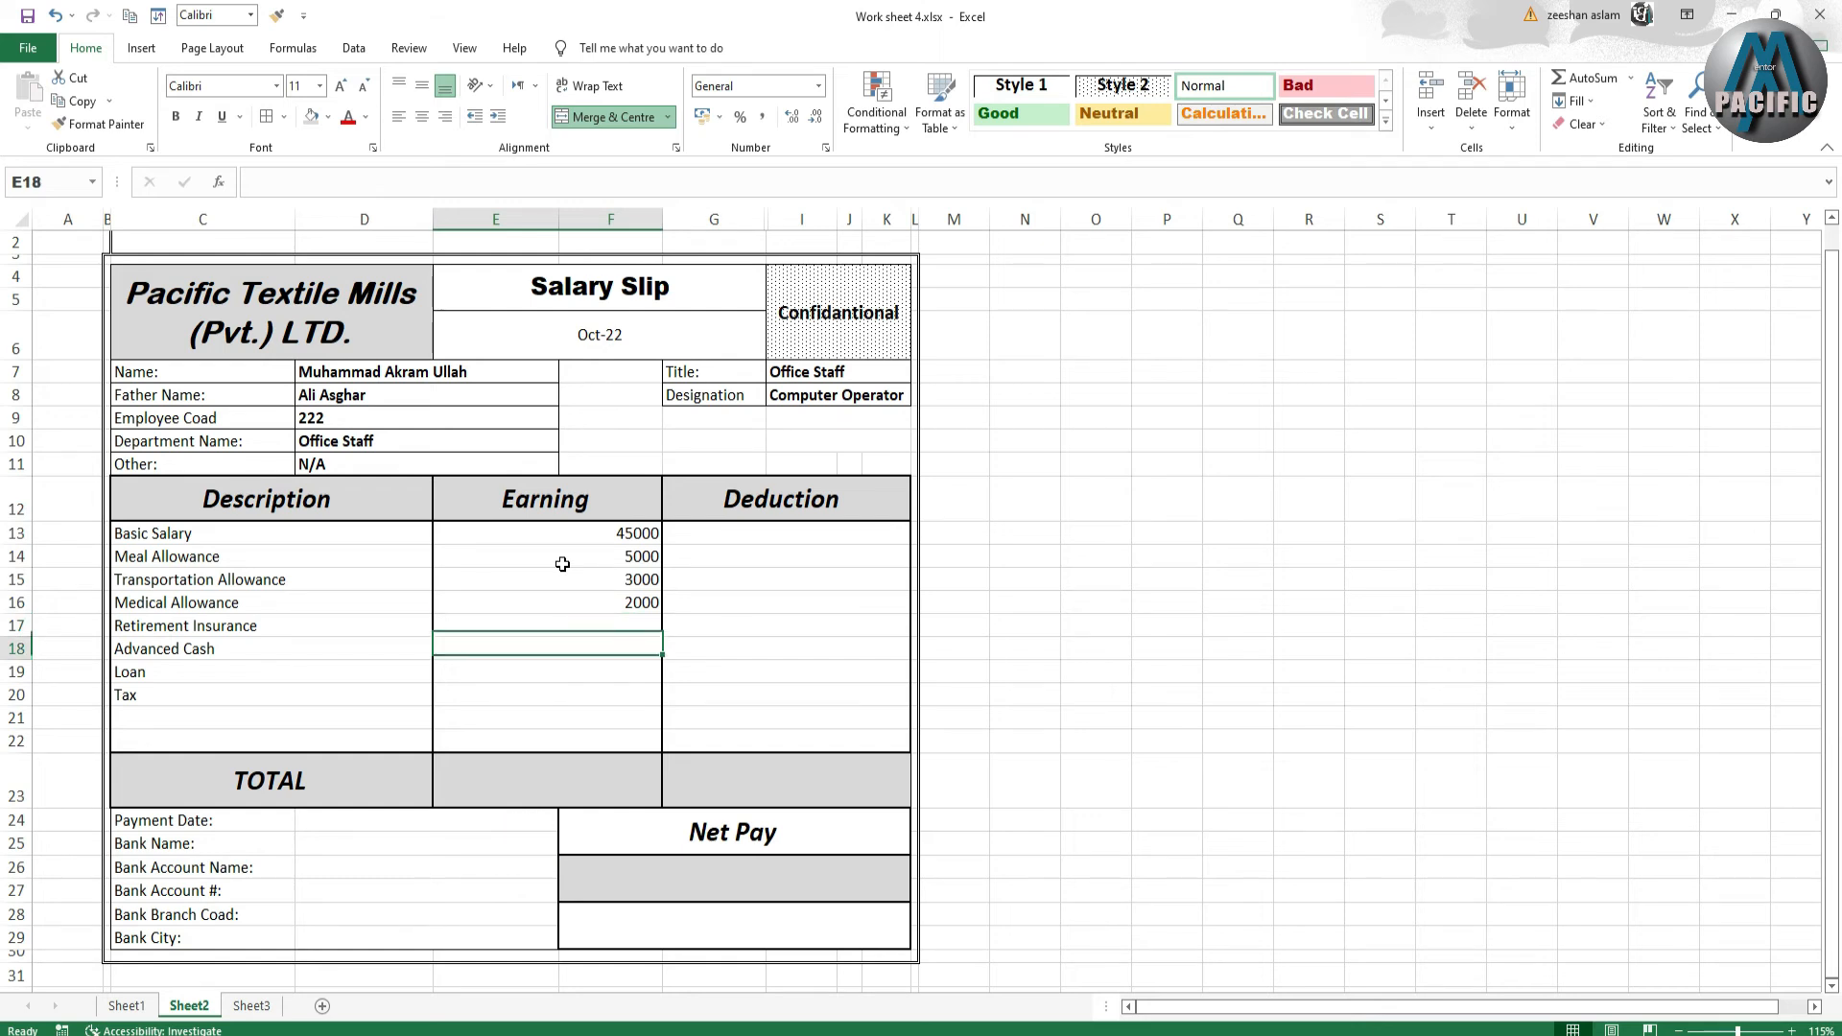
- Enter the deductions: Retirement Insurance 3600, Advanced Cash 10000, Loan 3000 and Tax 300
key("Right")
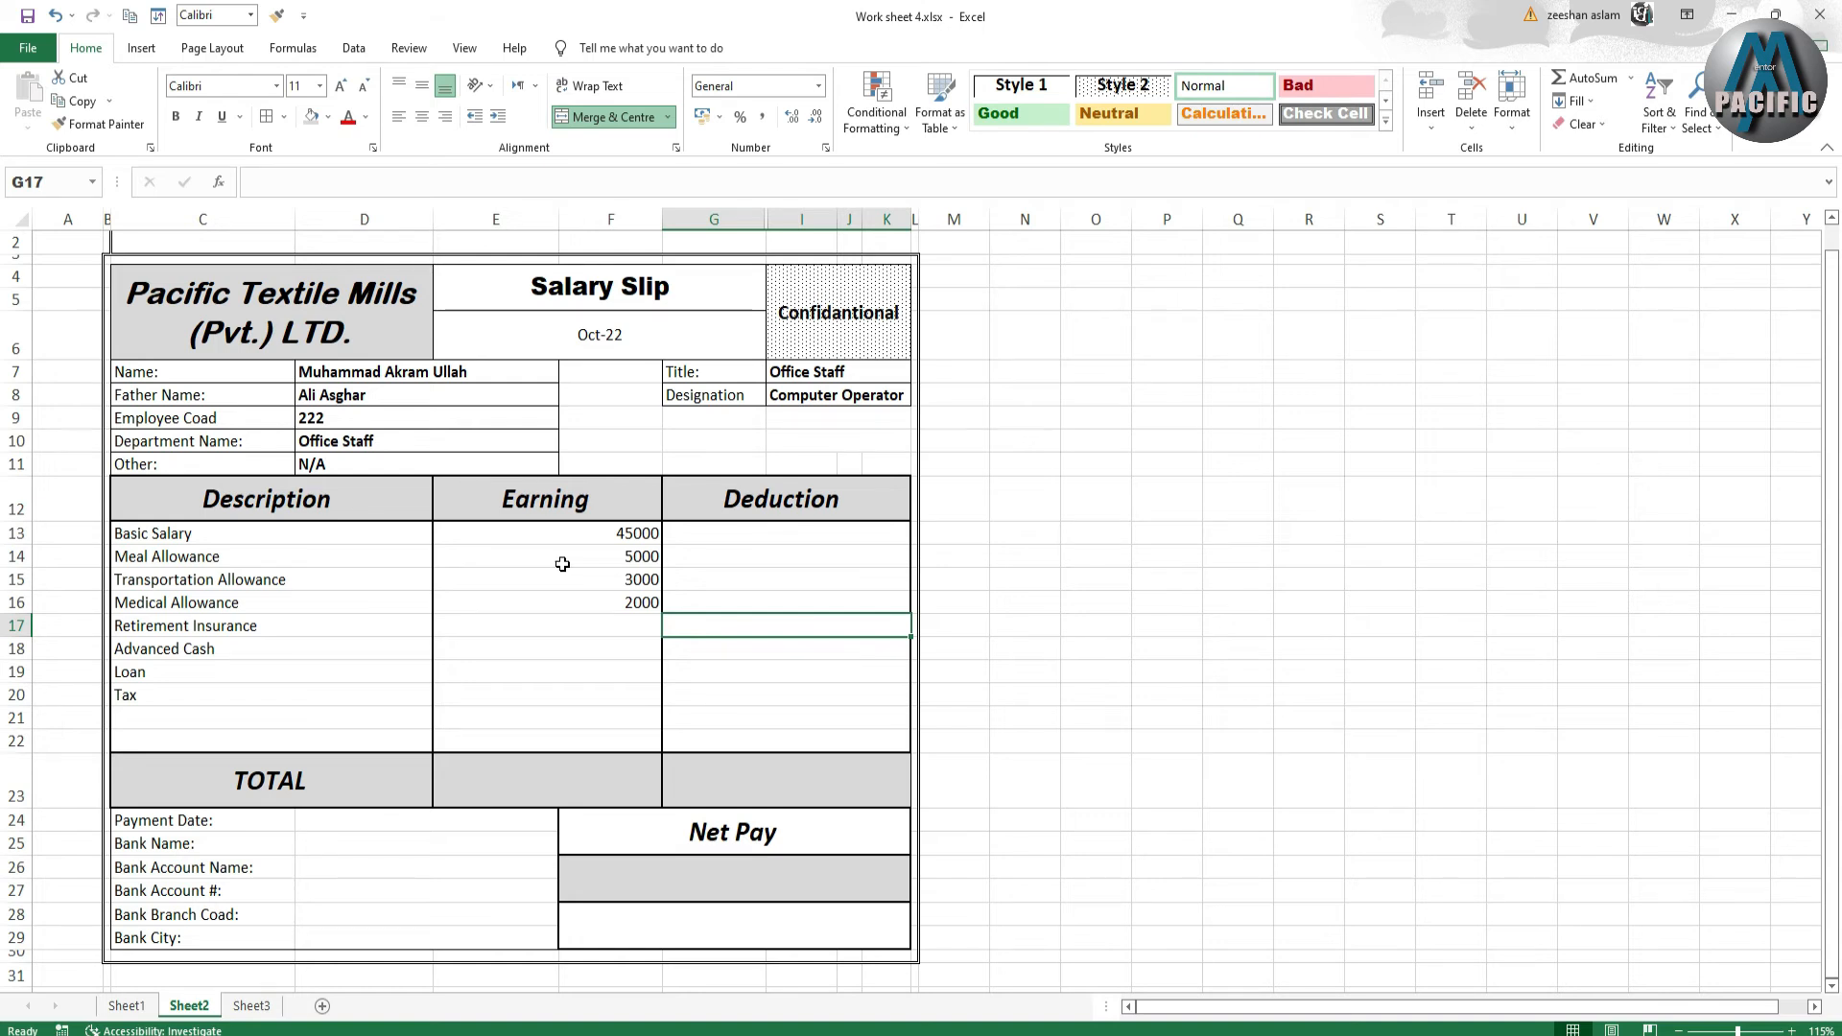
type("3600")
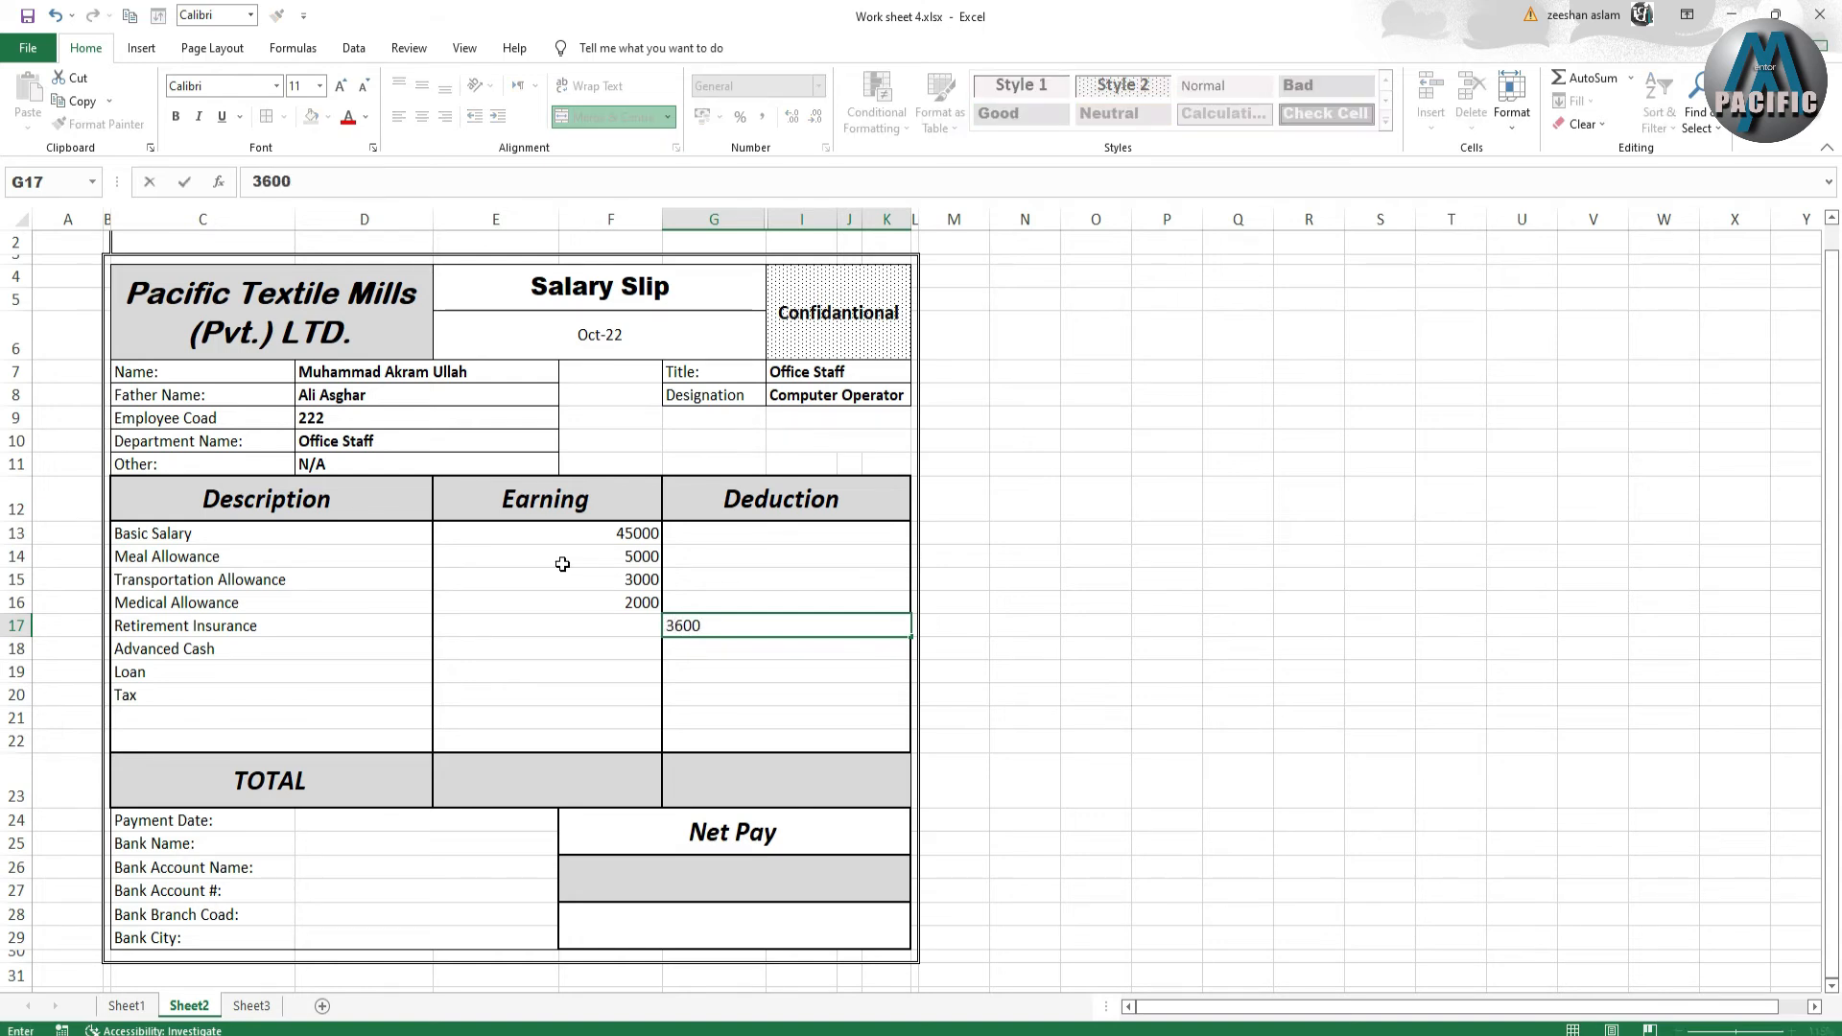
key("Return")
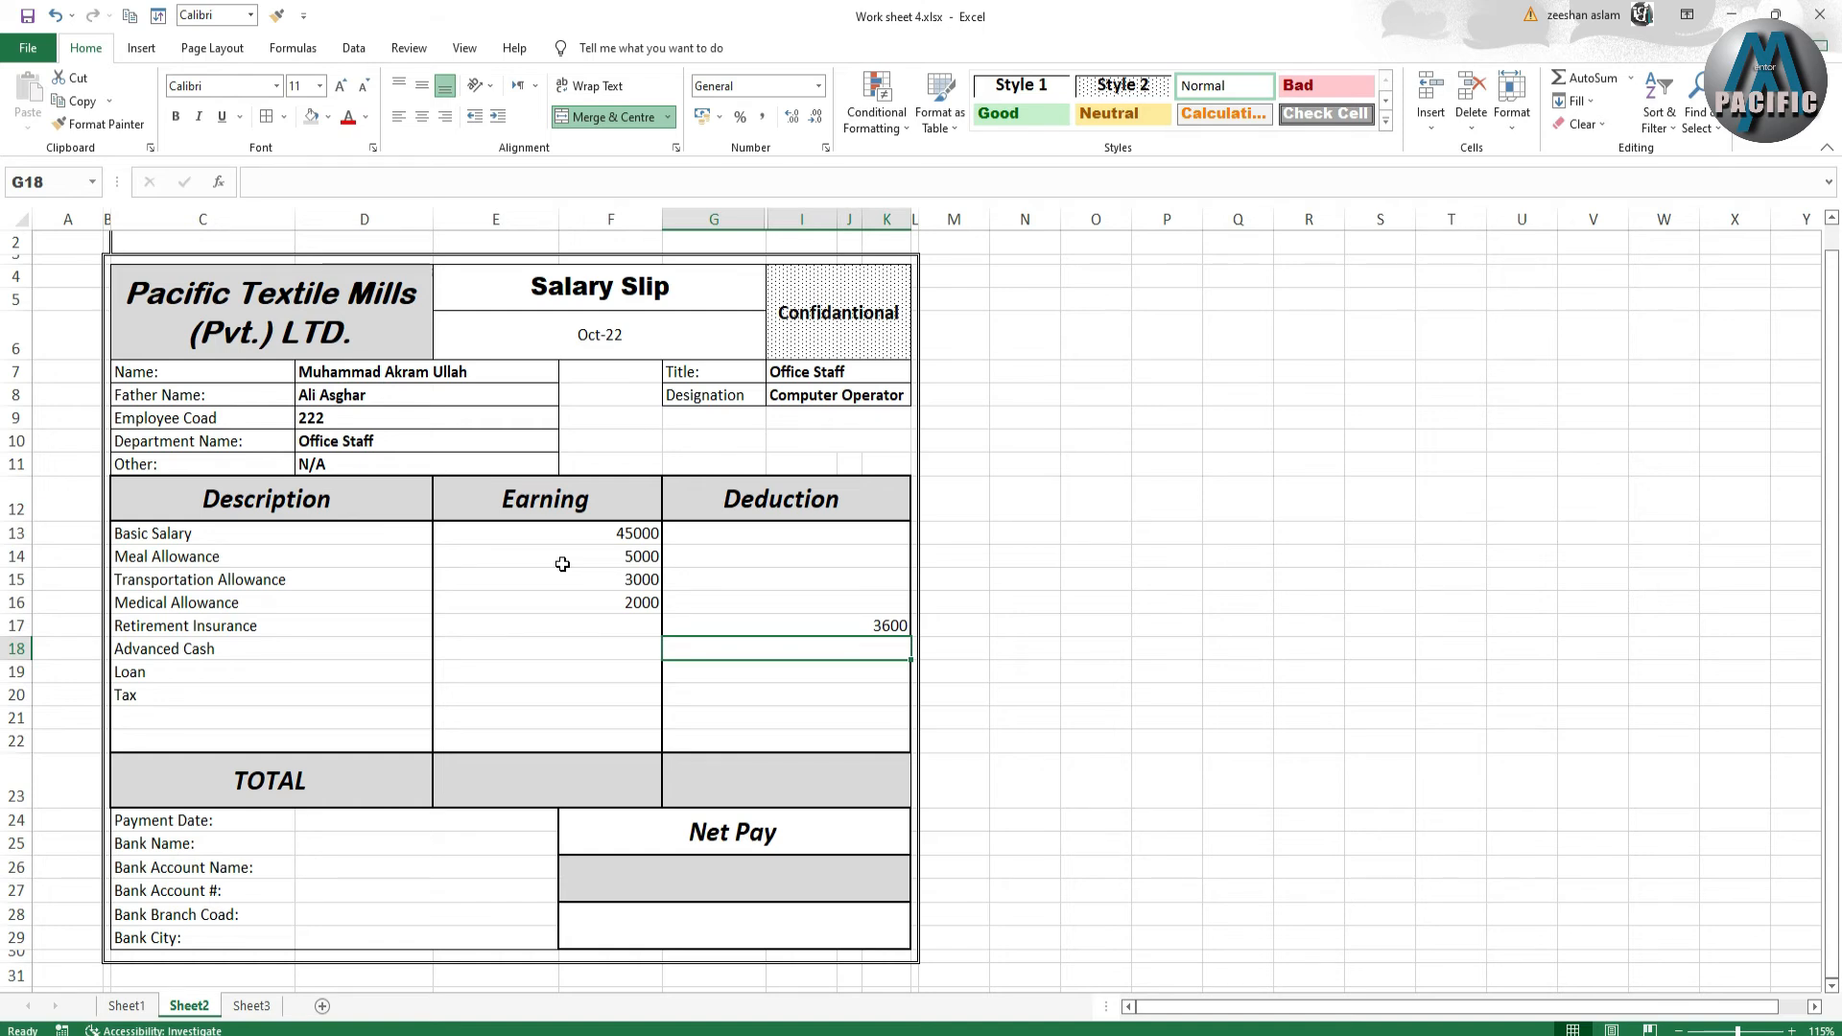
type("10000")
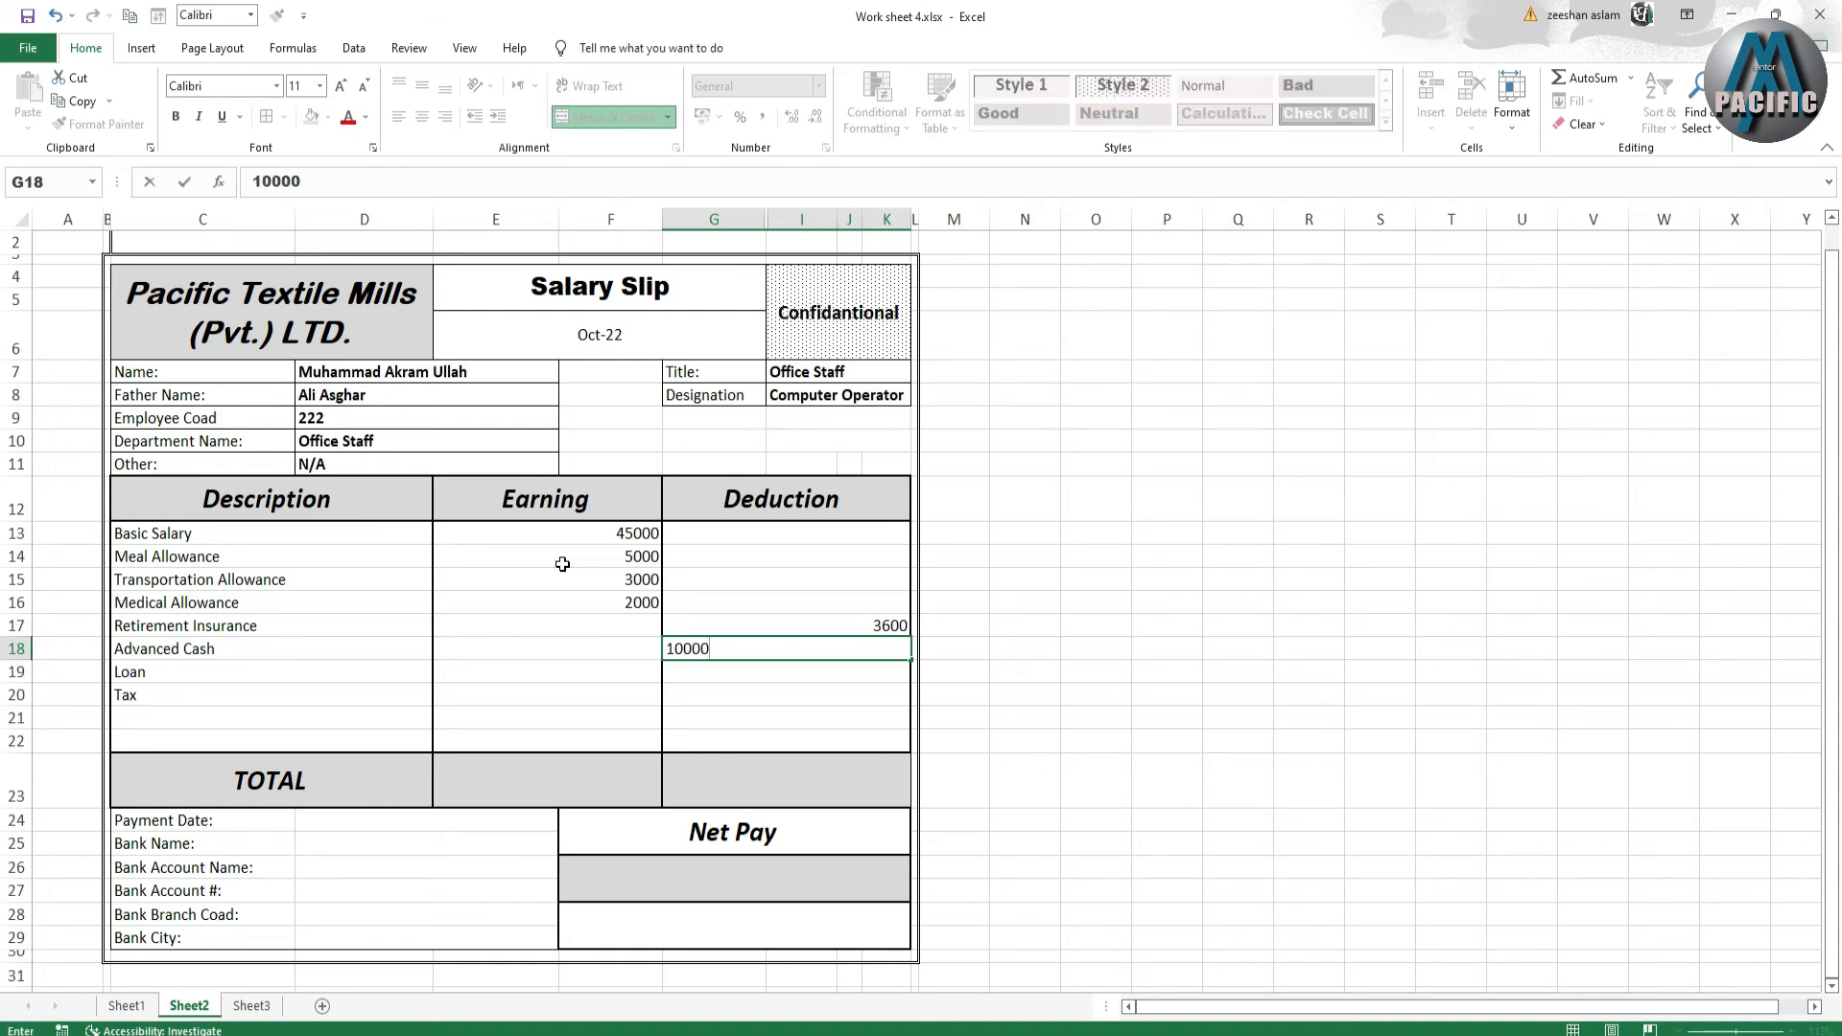
key("Return")
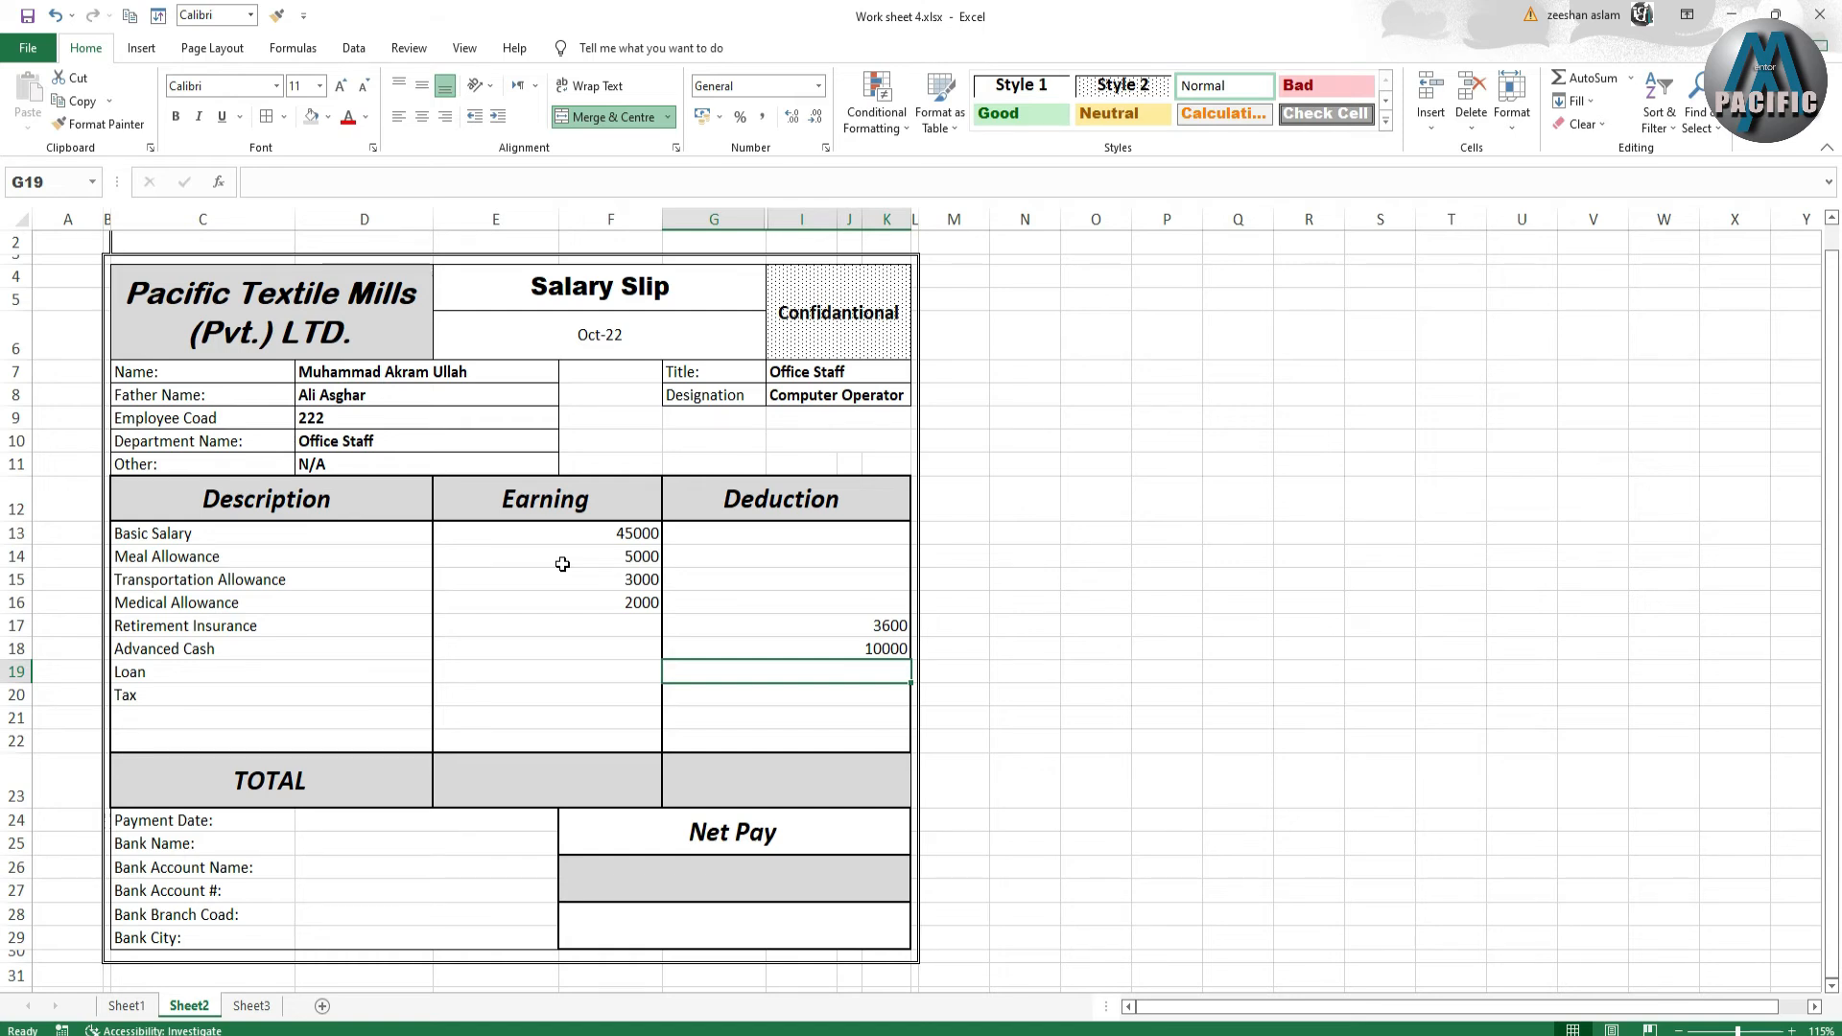
type("3000")
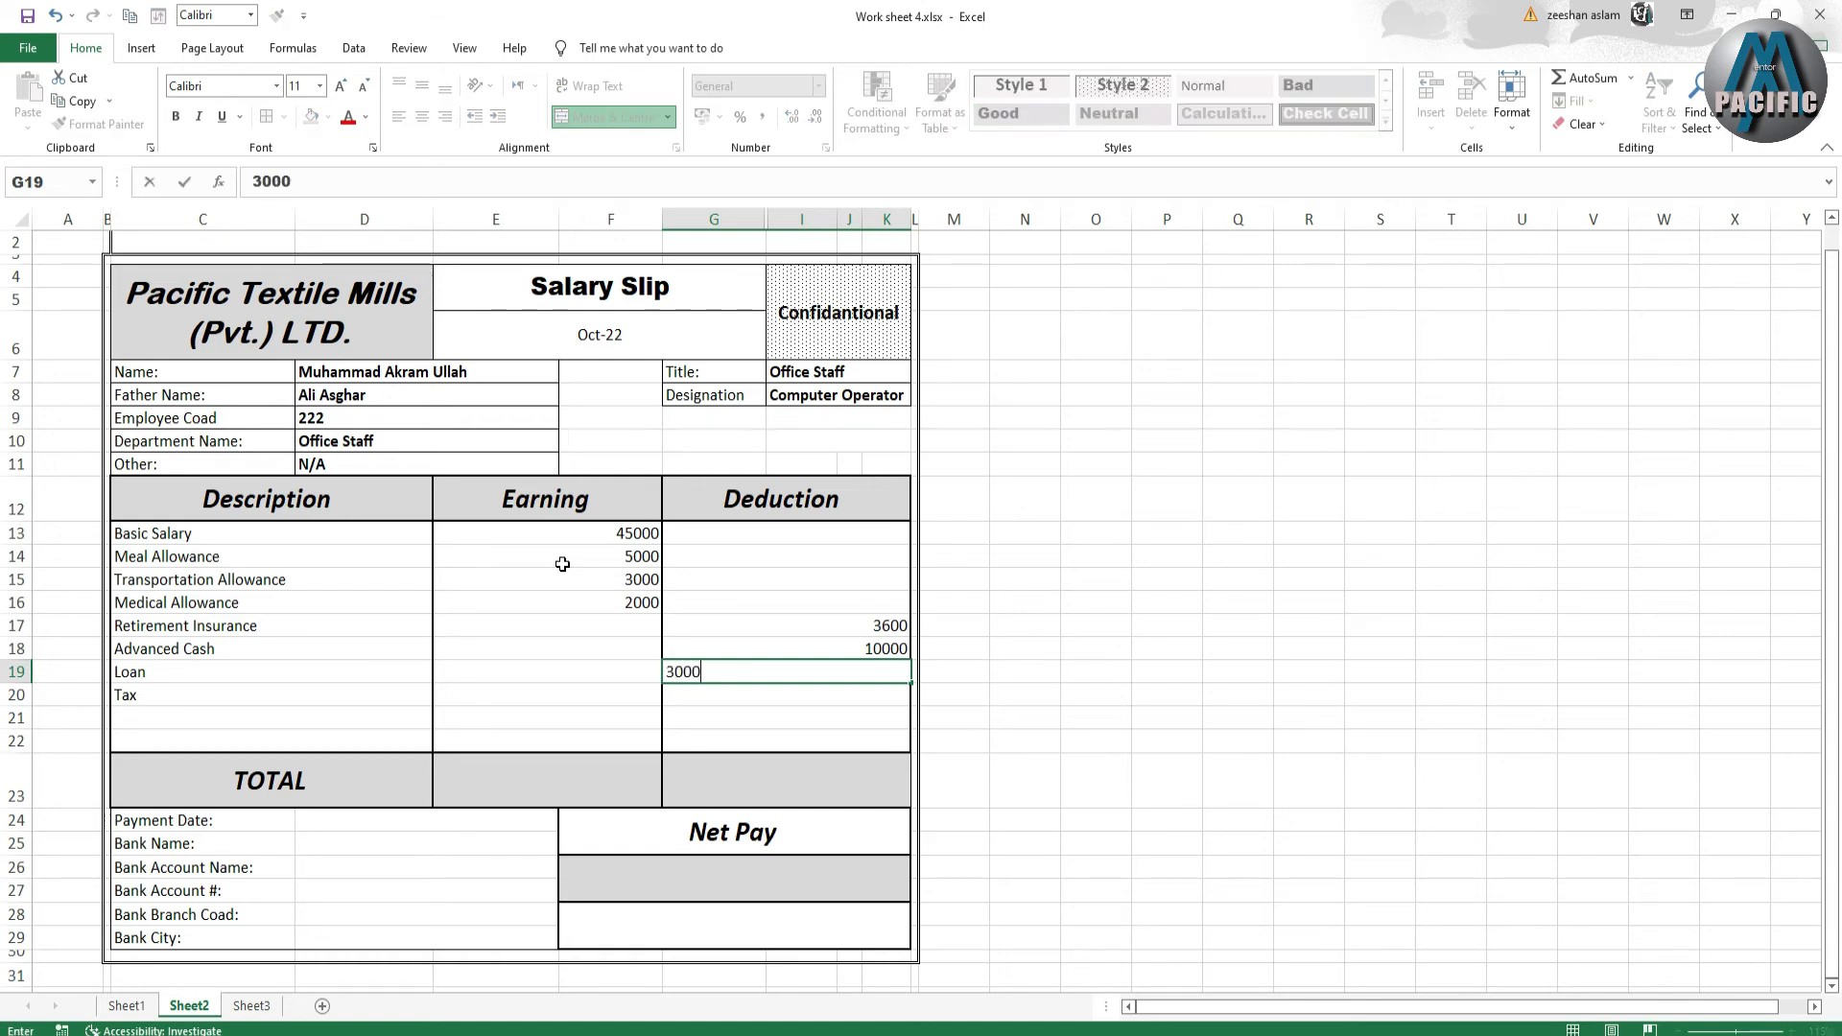
key("Return")
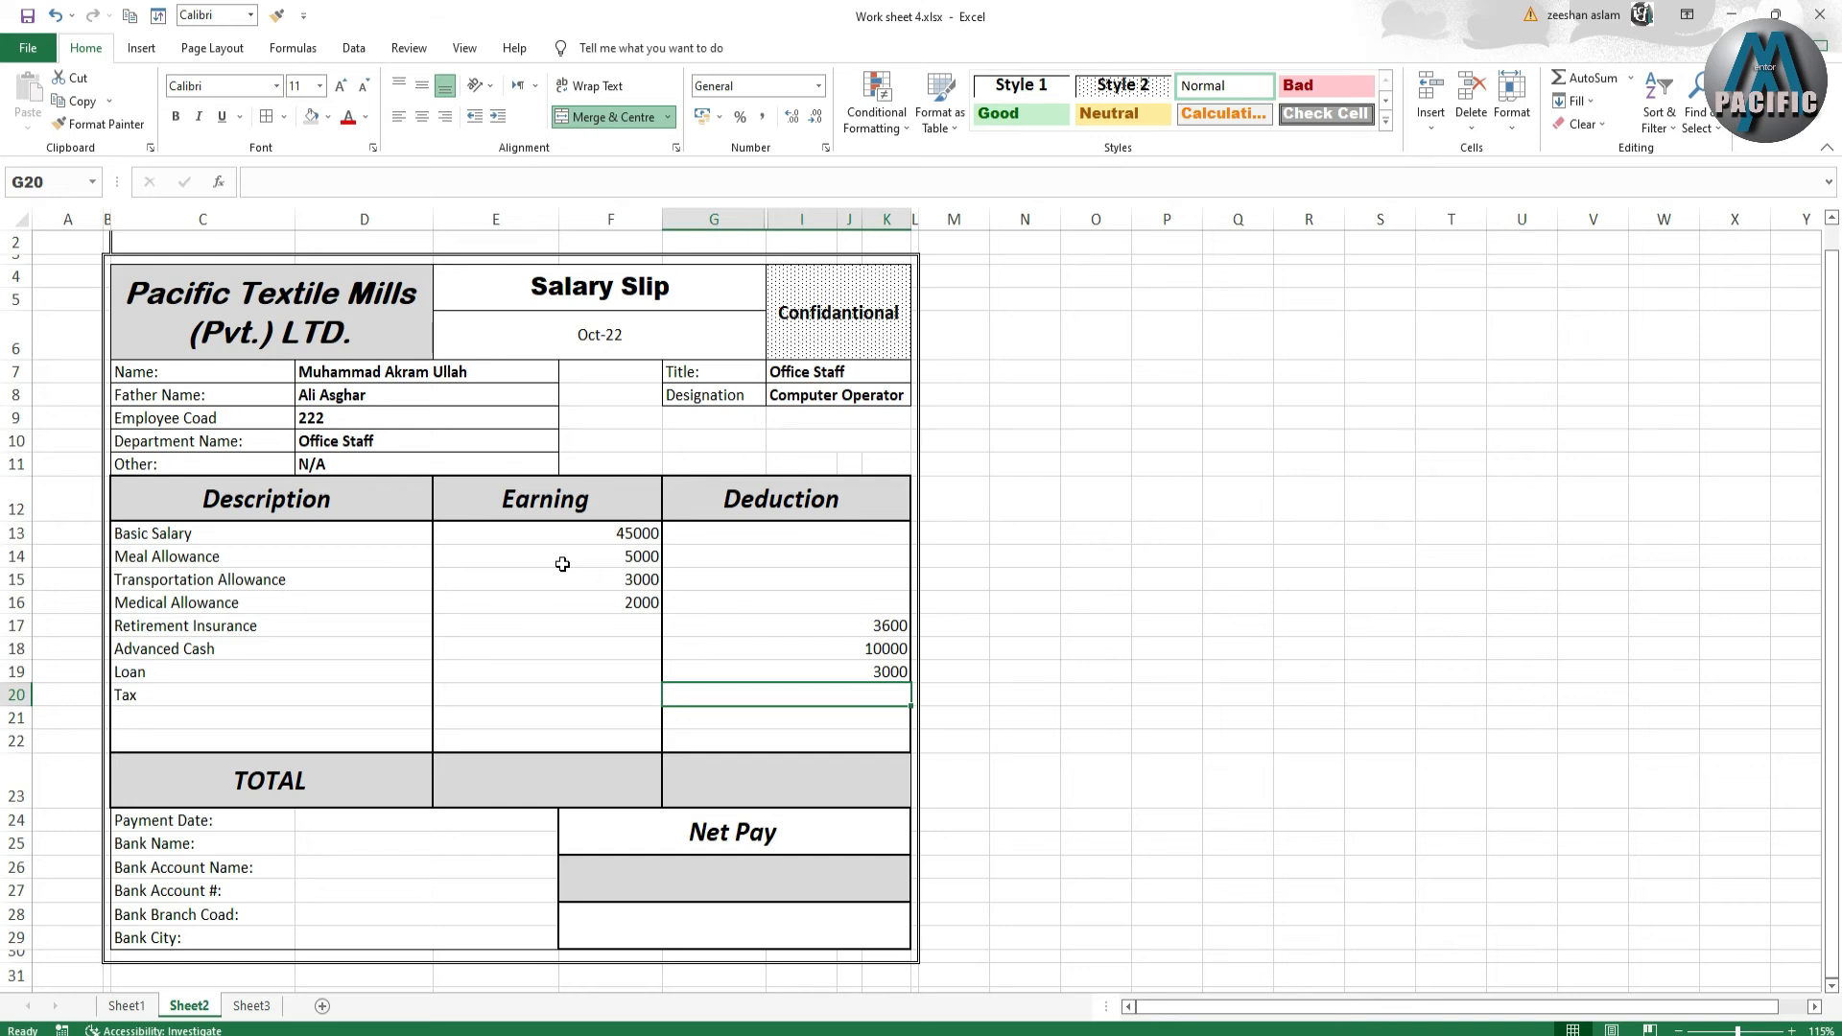
type("30")
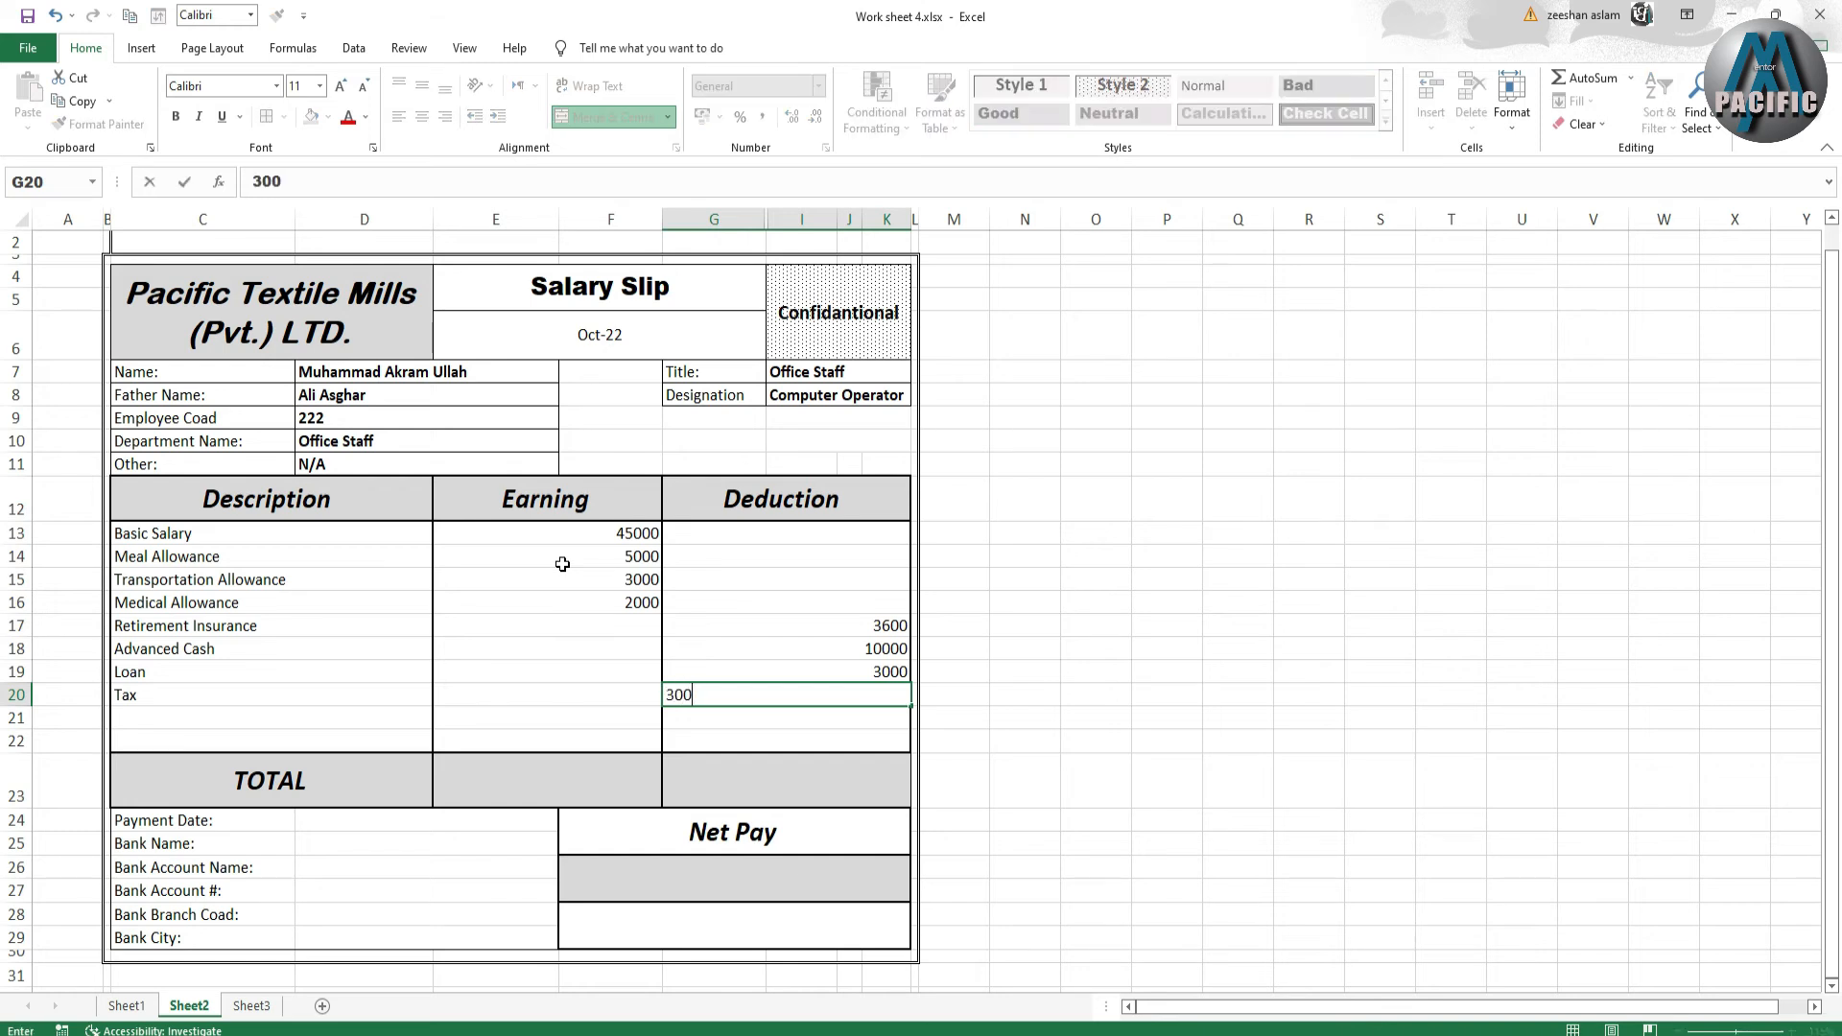
type("0")
key("Return")
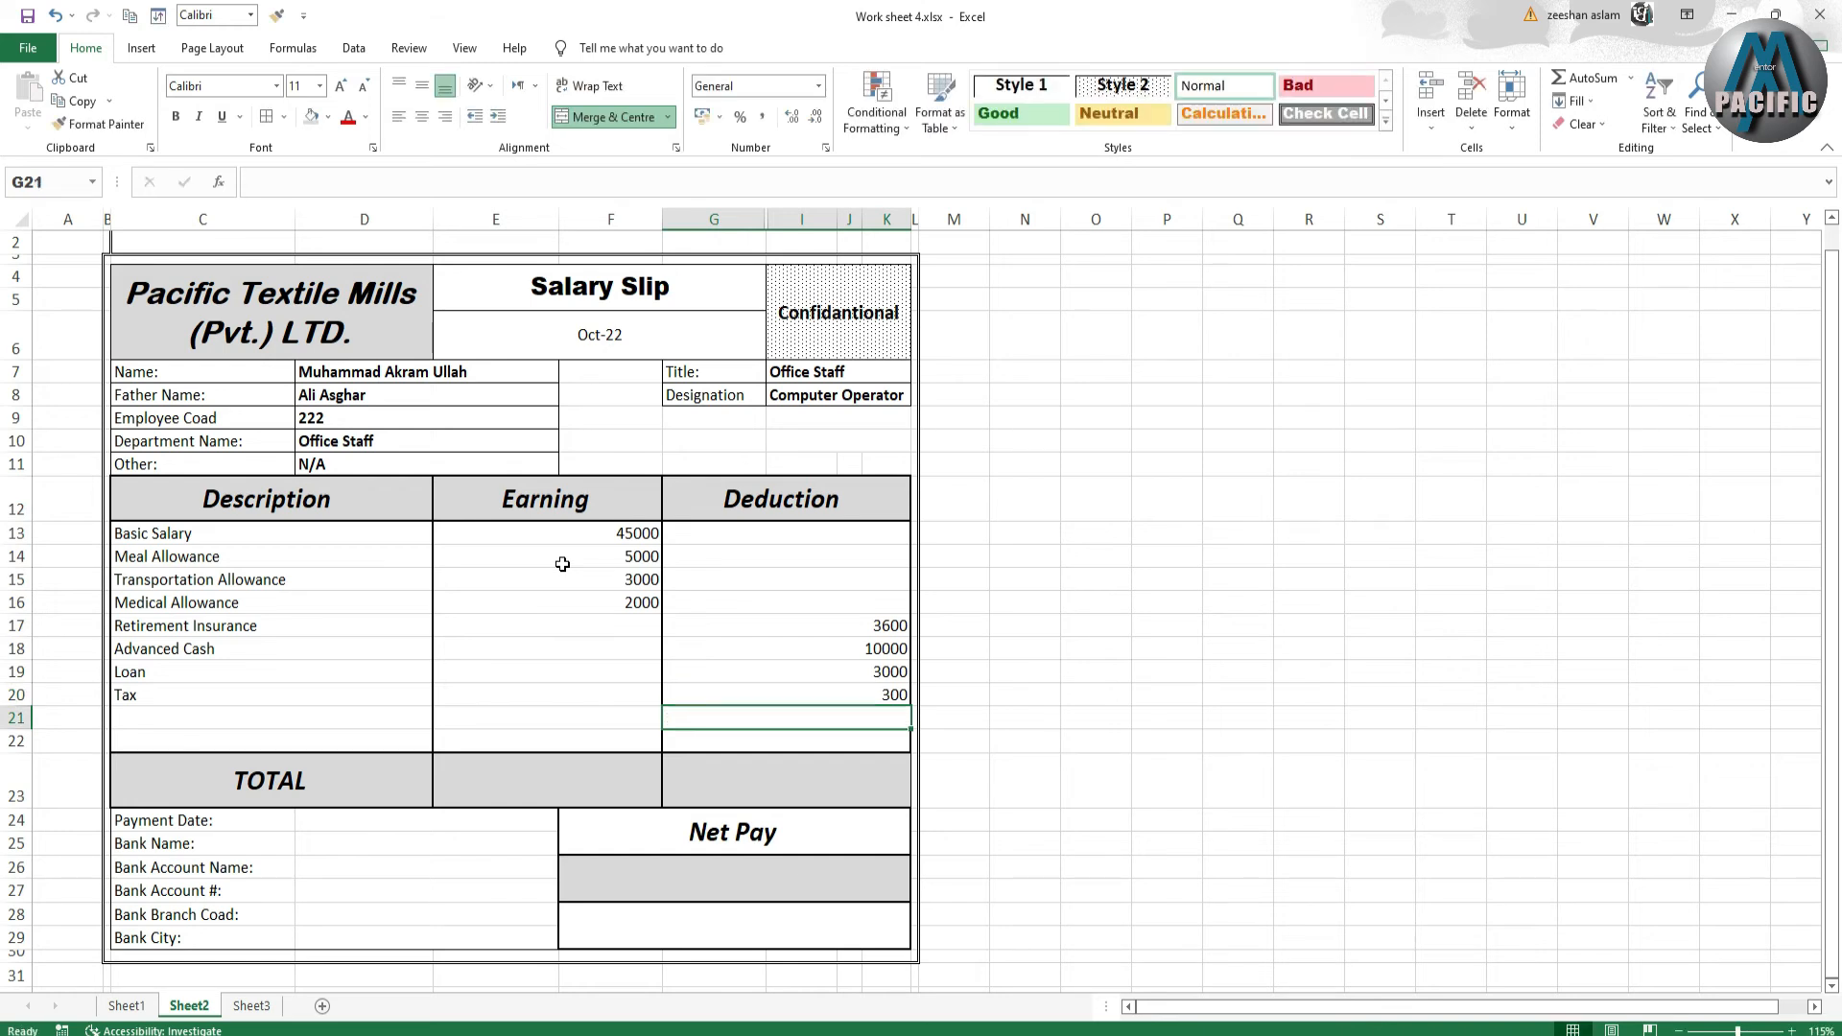
- Sum the Deduction column into its TOTAL cell G23 with AutoSum
left_click(777, 539)
left_click_drag(780, 543, 793, 777)
left_click(799, 779)
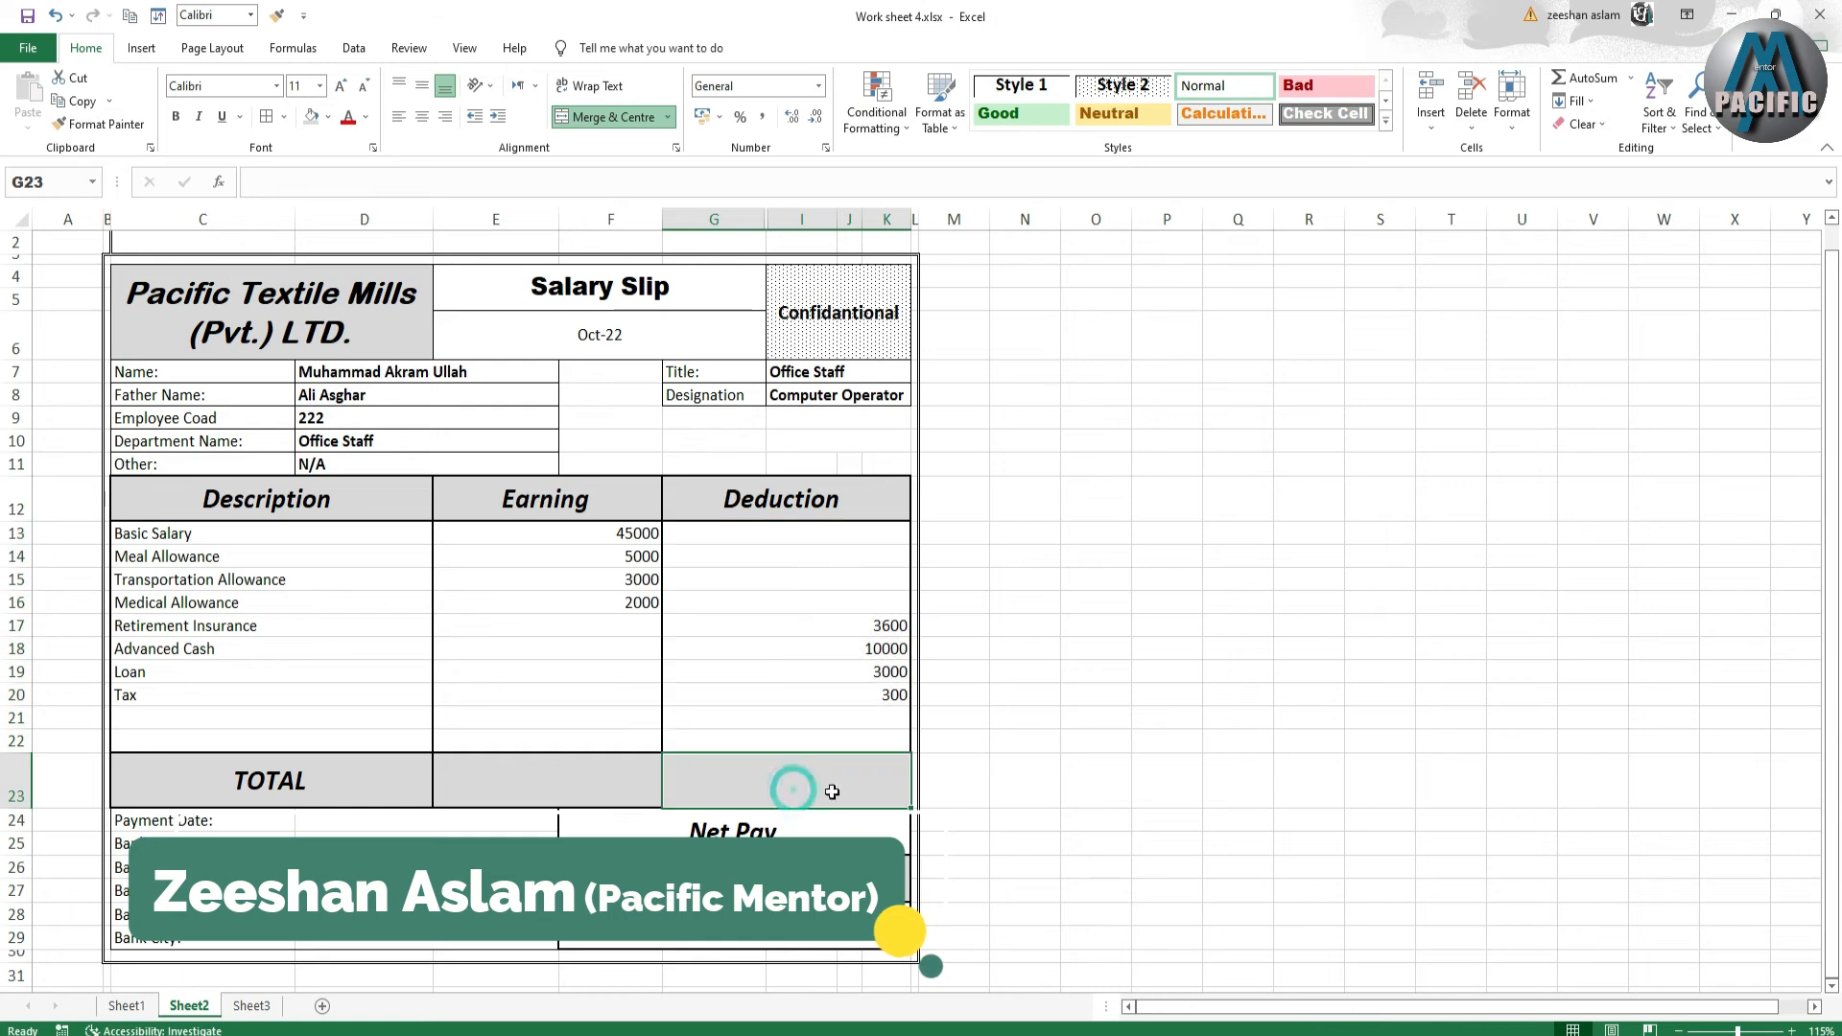
left_click_drag(805, 532, 838, 779)
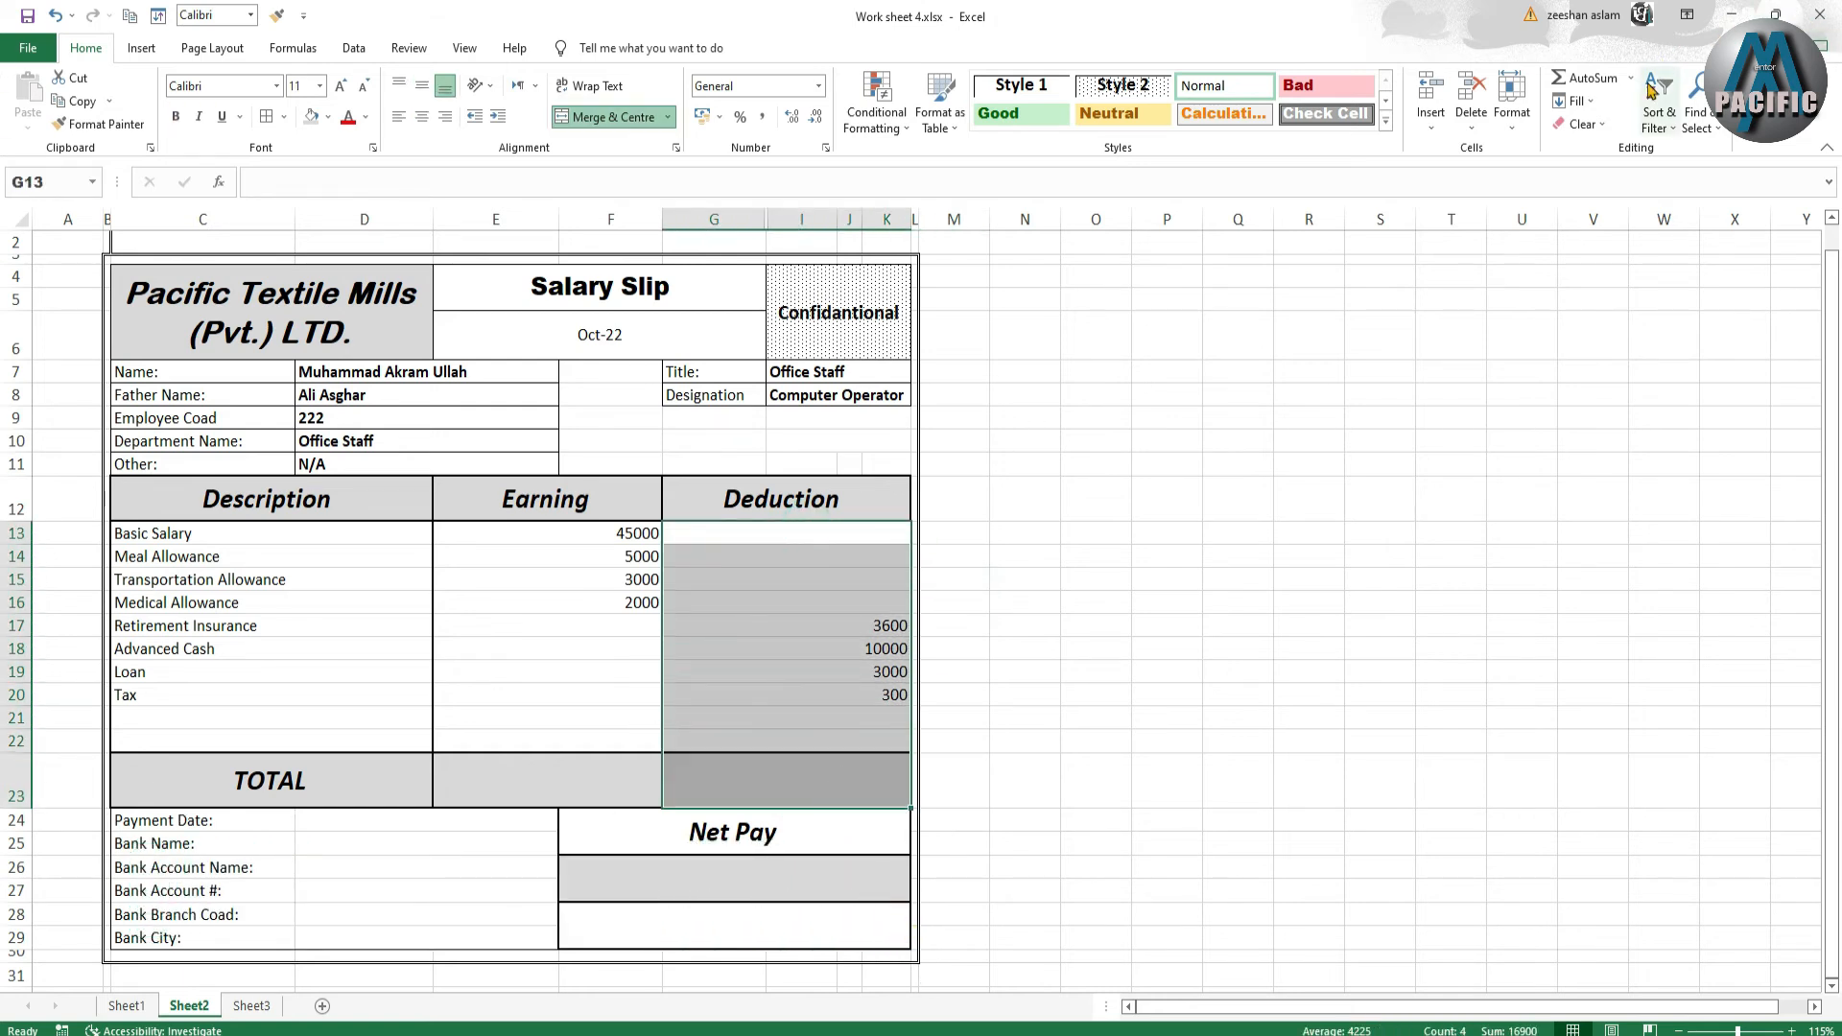
left_click(1600, 87)
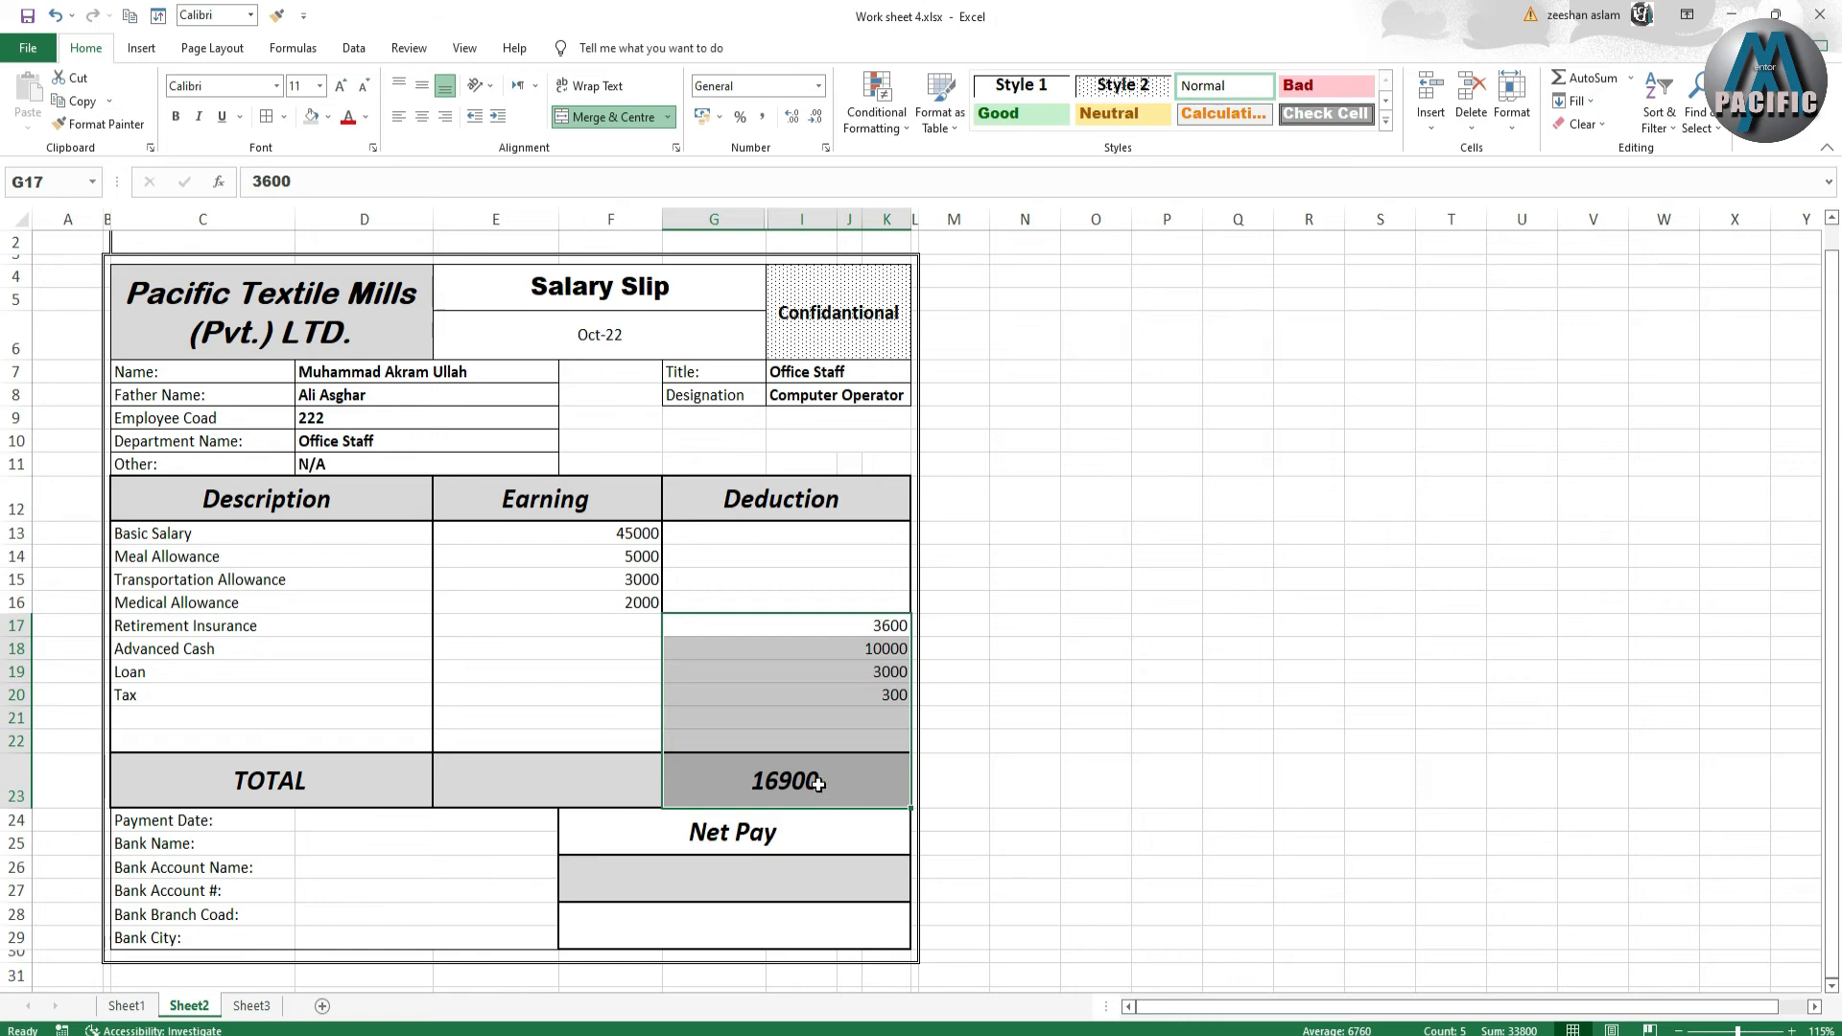
- Sum the Earning column from row 13 down into its TOTAL cell E23 with AutoSum
left_click(496, 527)
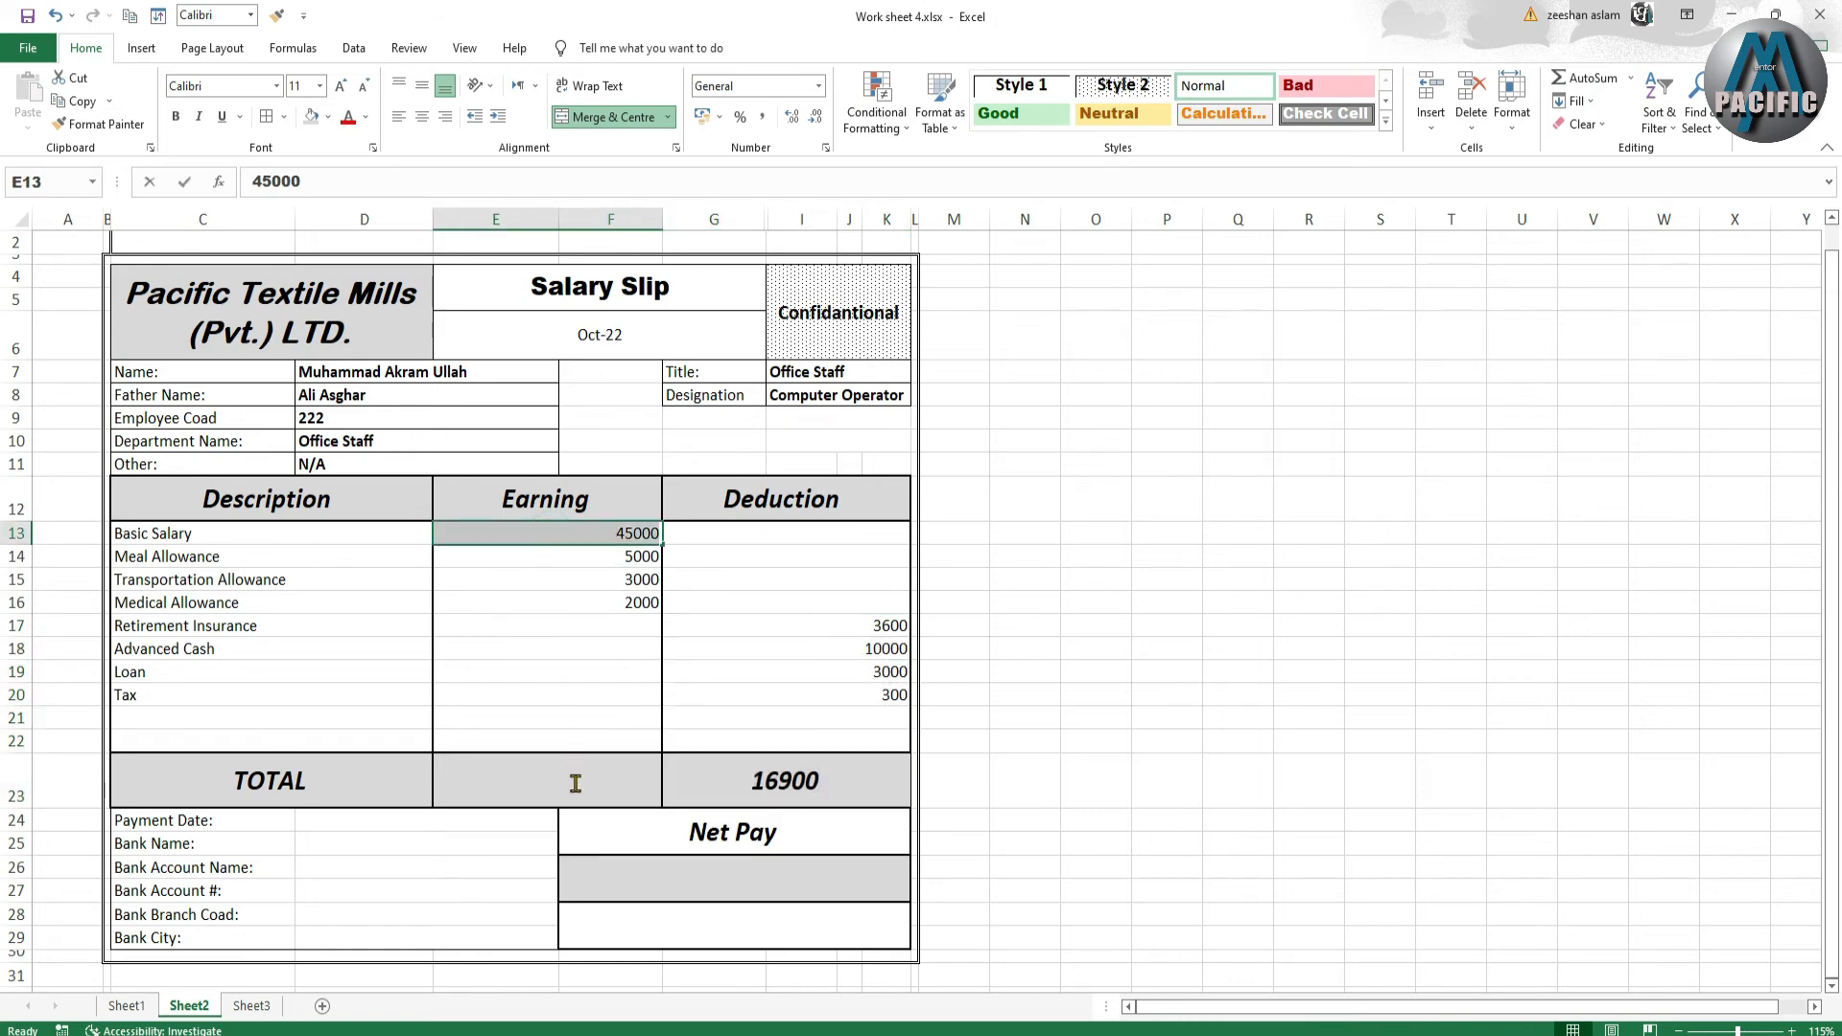
left_click(575, 554)
left_click(864, 561)
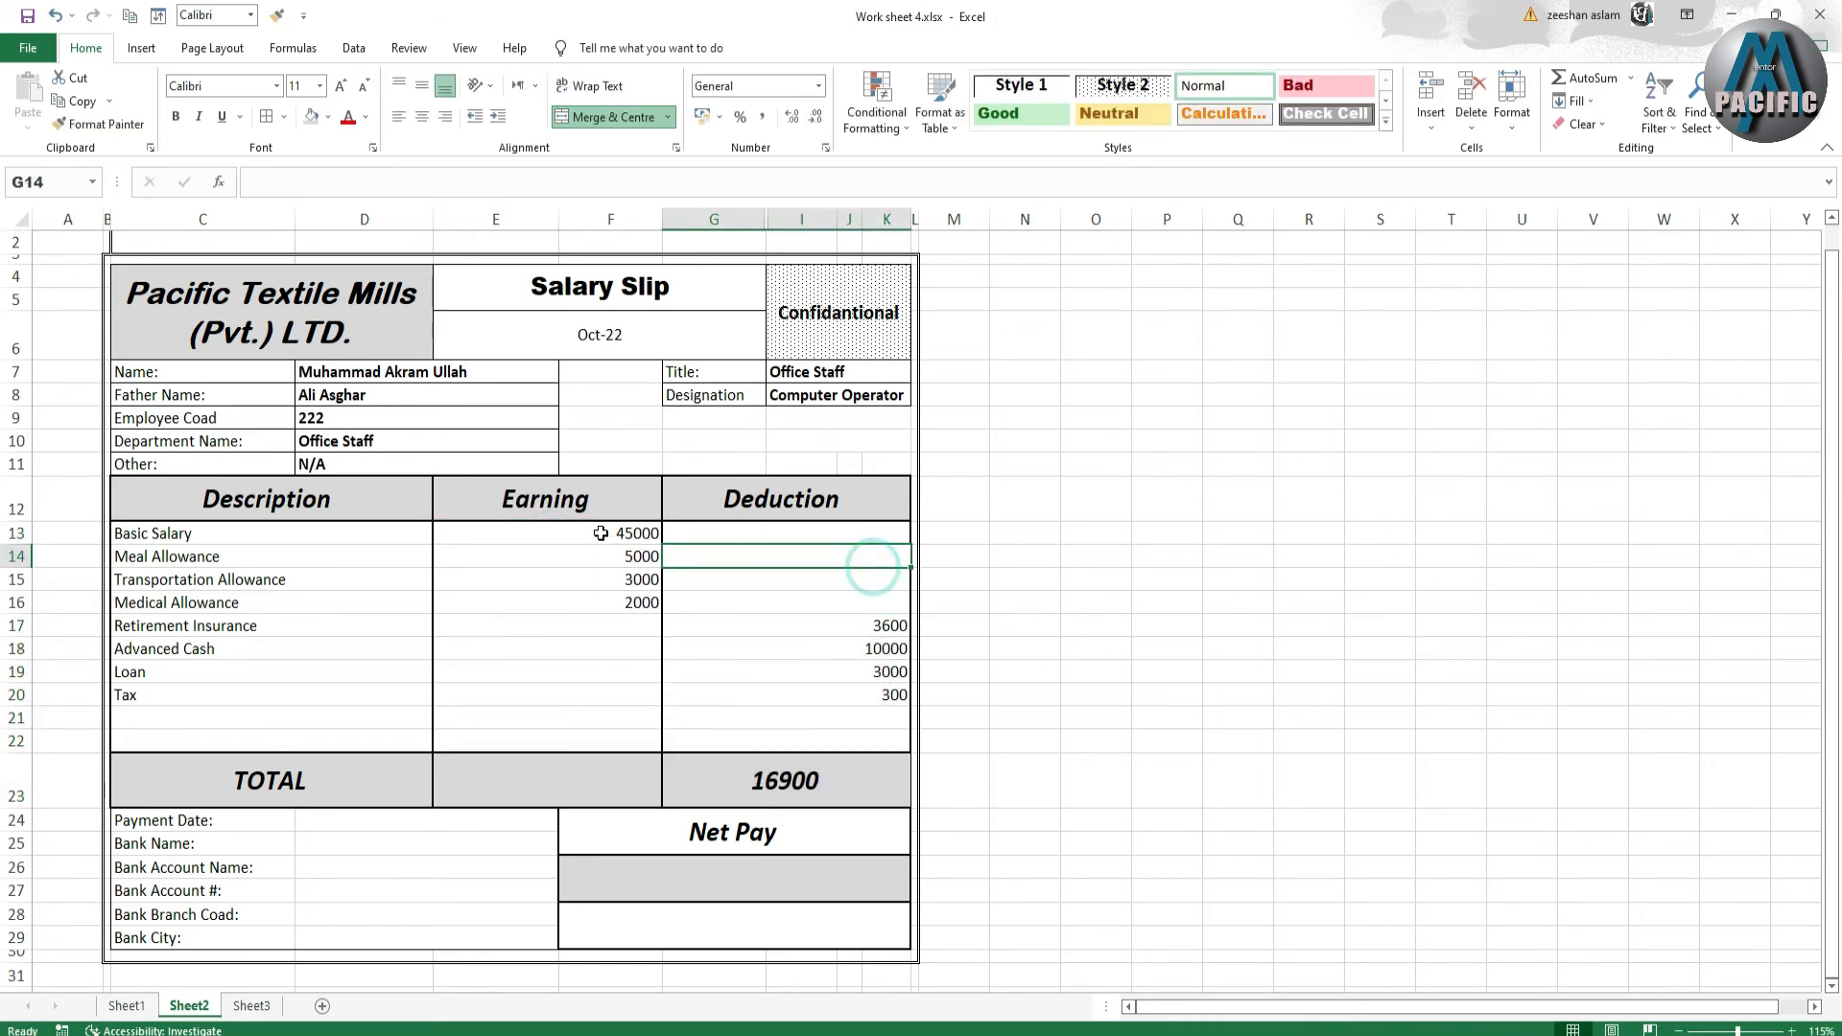
left_click_drag(600, 534, 605, 581)
left_click_drag(608, 659, 590, 779)
left_click(711, 675)
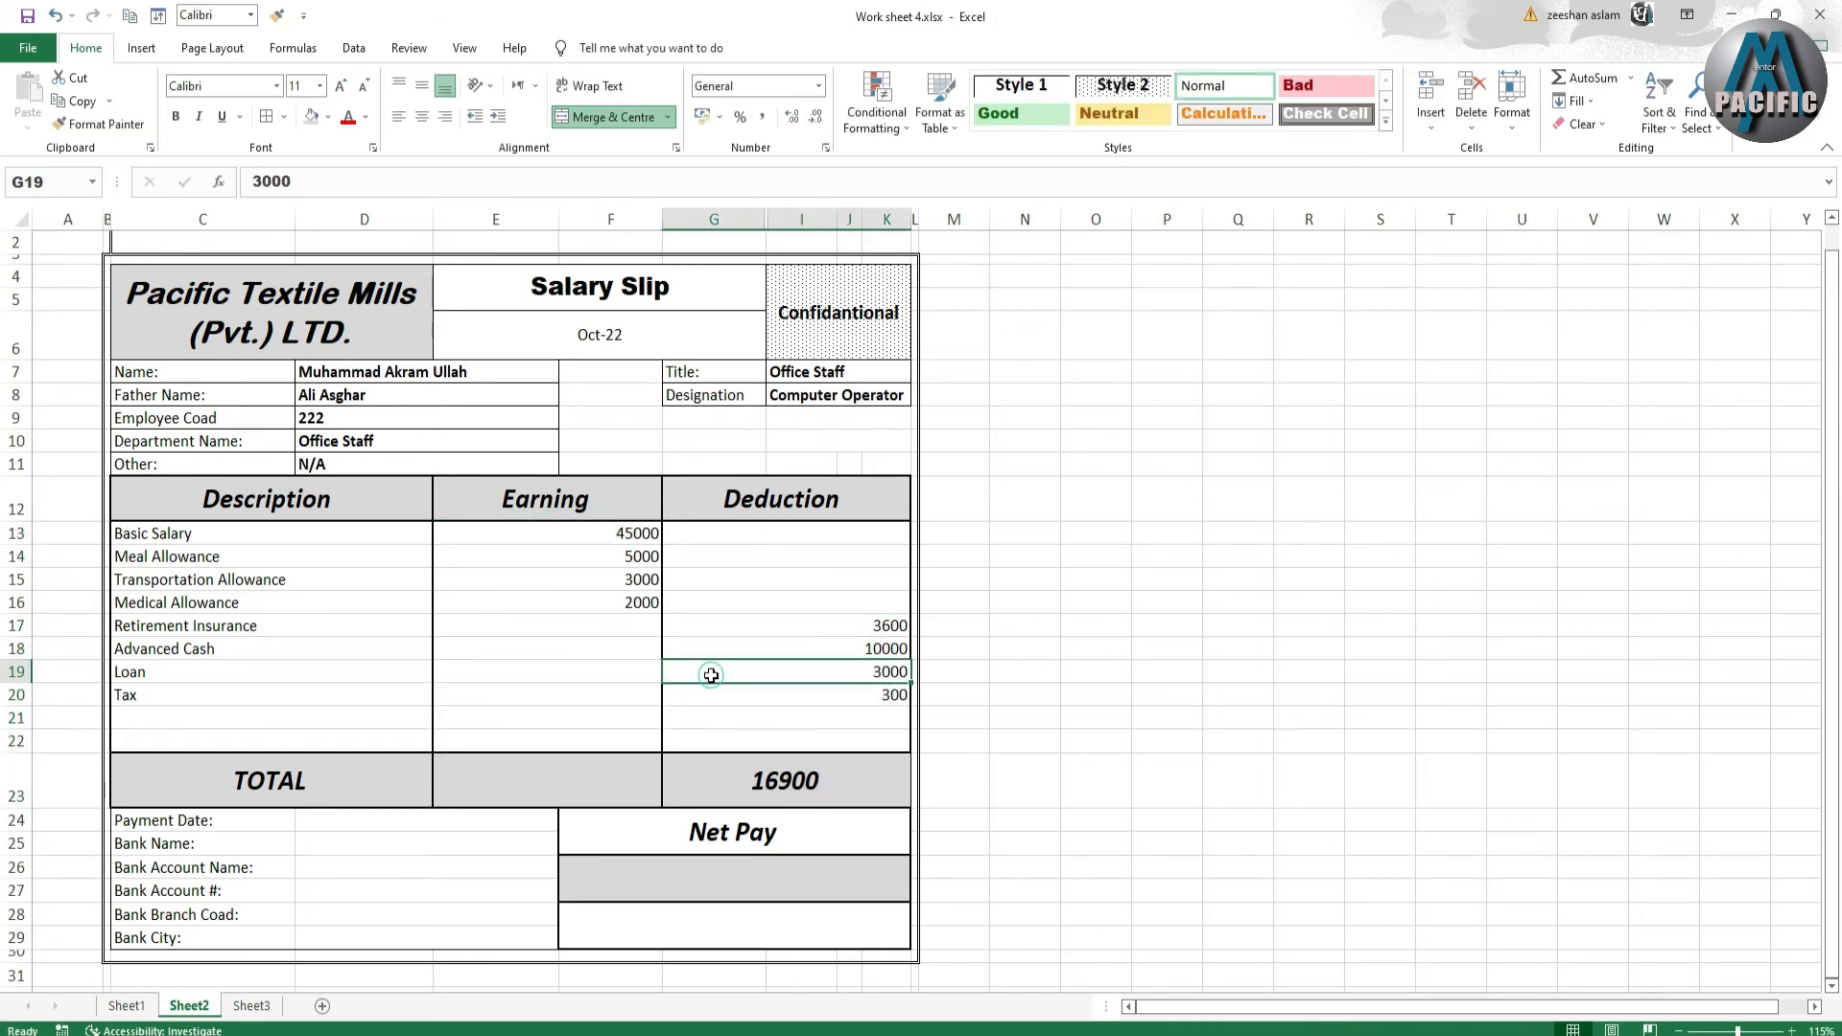
left_click_drag(608, 537, 584, 776)
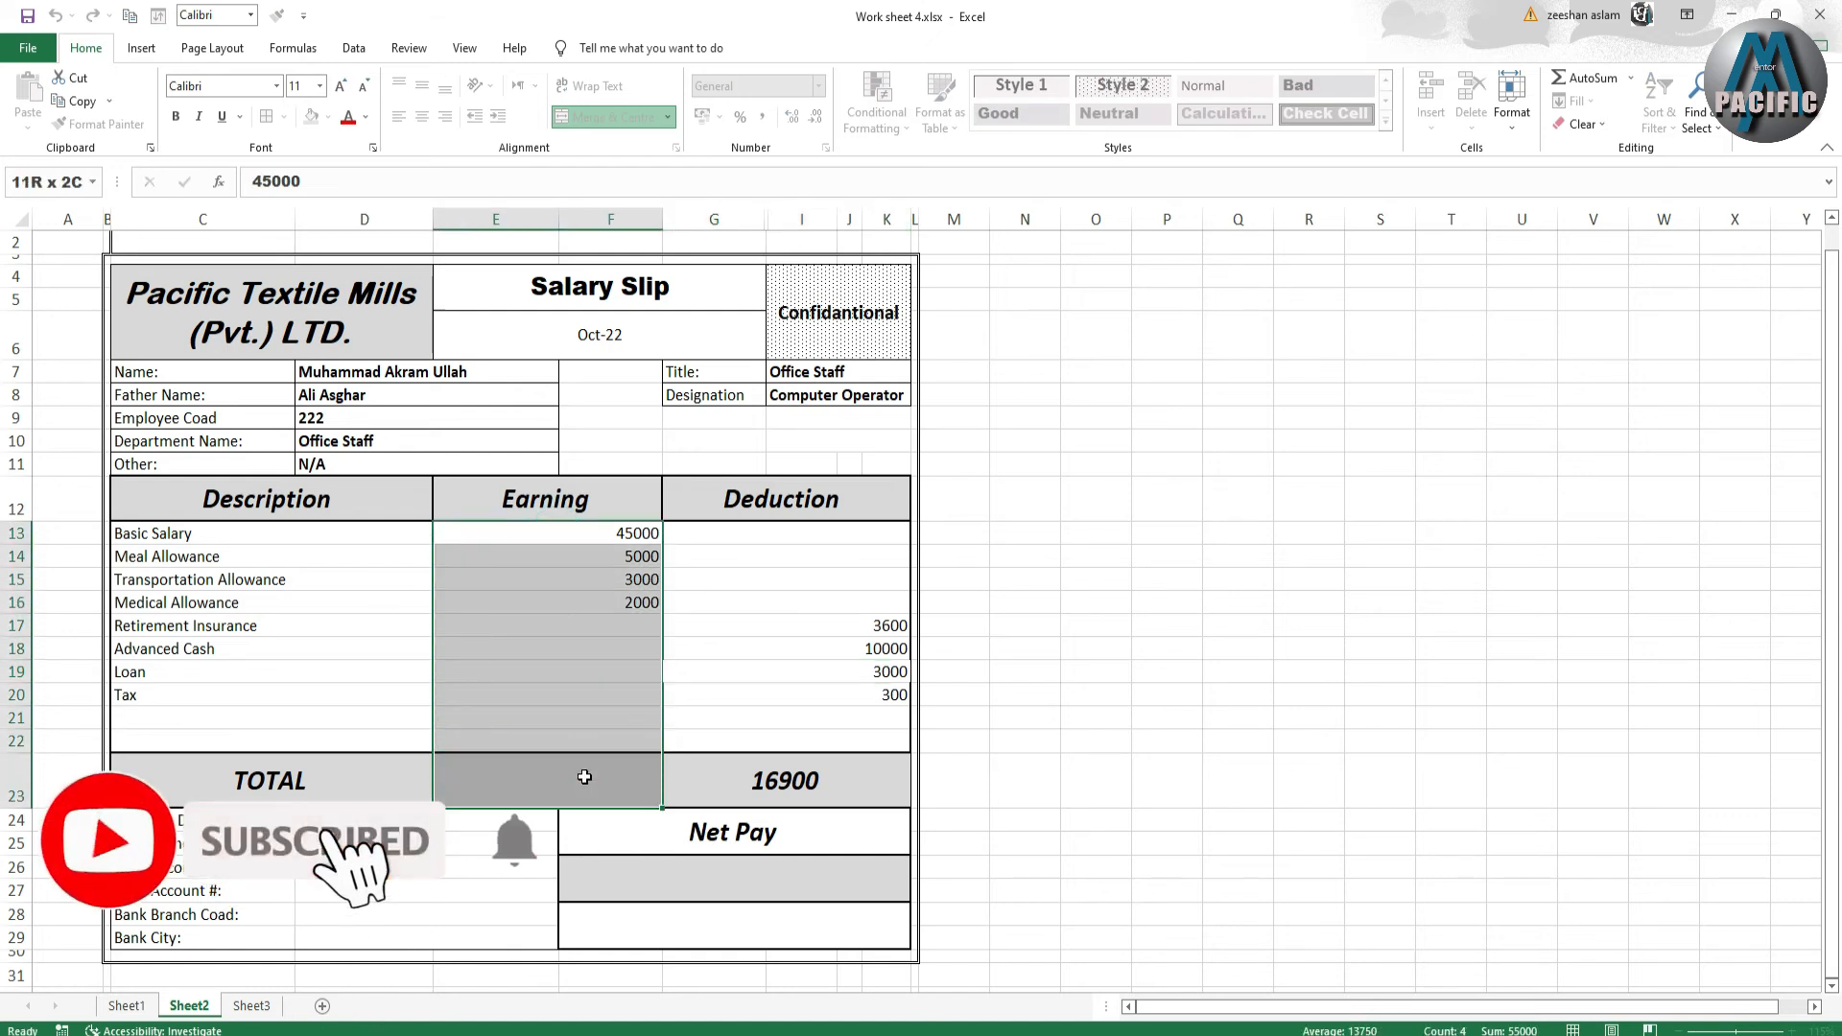
left_click(1583, 78)
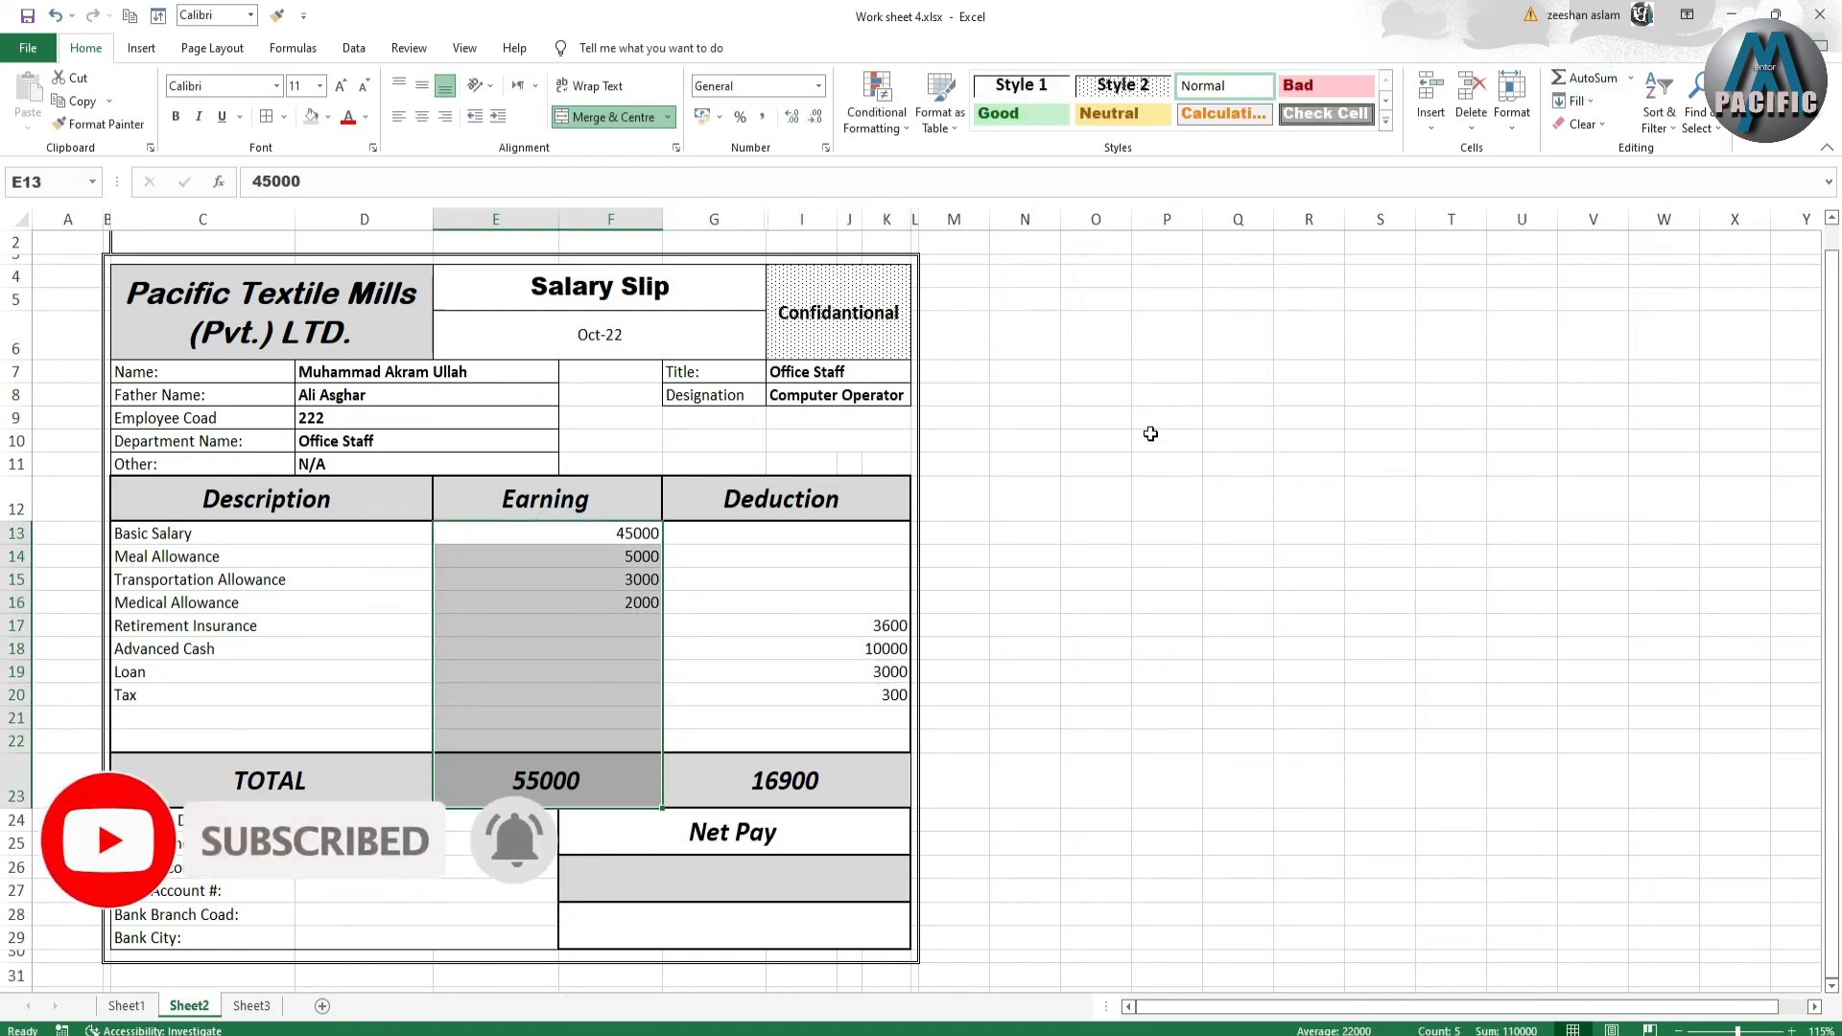
- Apply Comma Style to the Earning and Deduction amounts, including both totals in row 23
left_click(757, 119)
left_click_drag(822, 534, 822, 781)
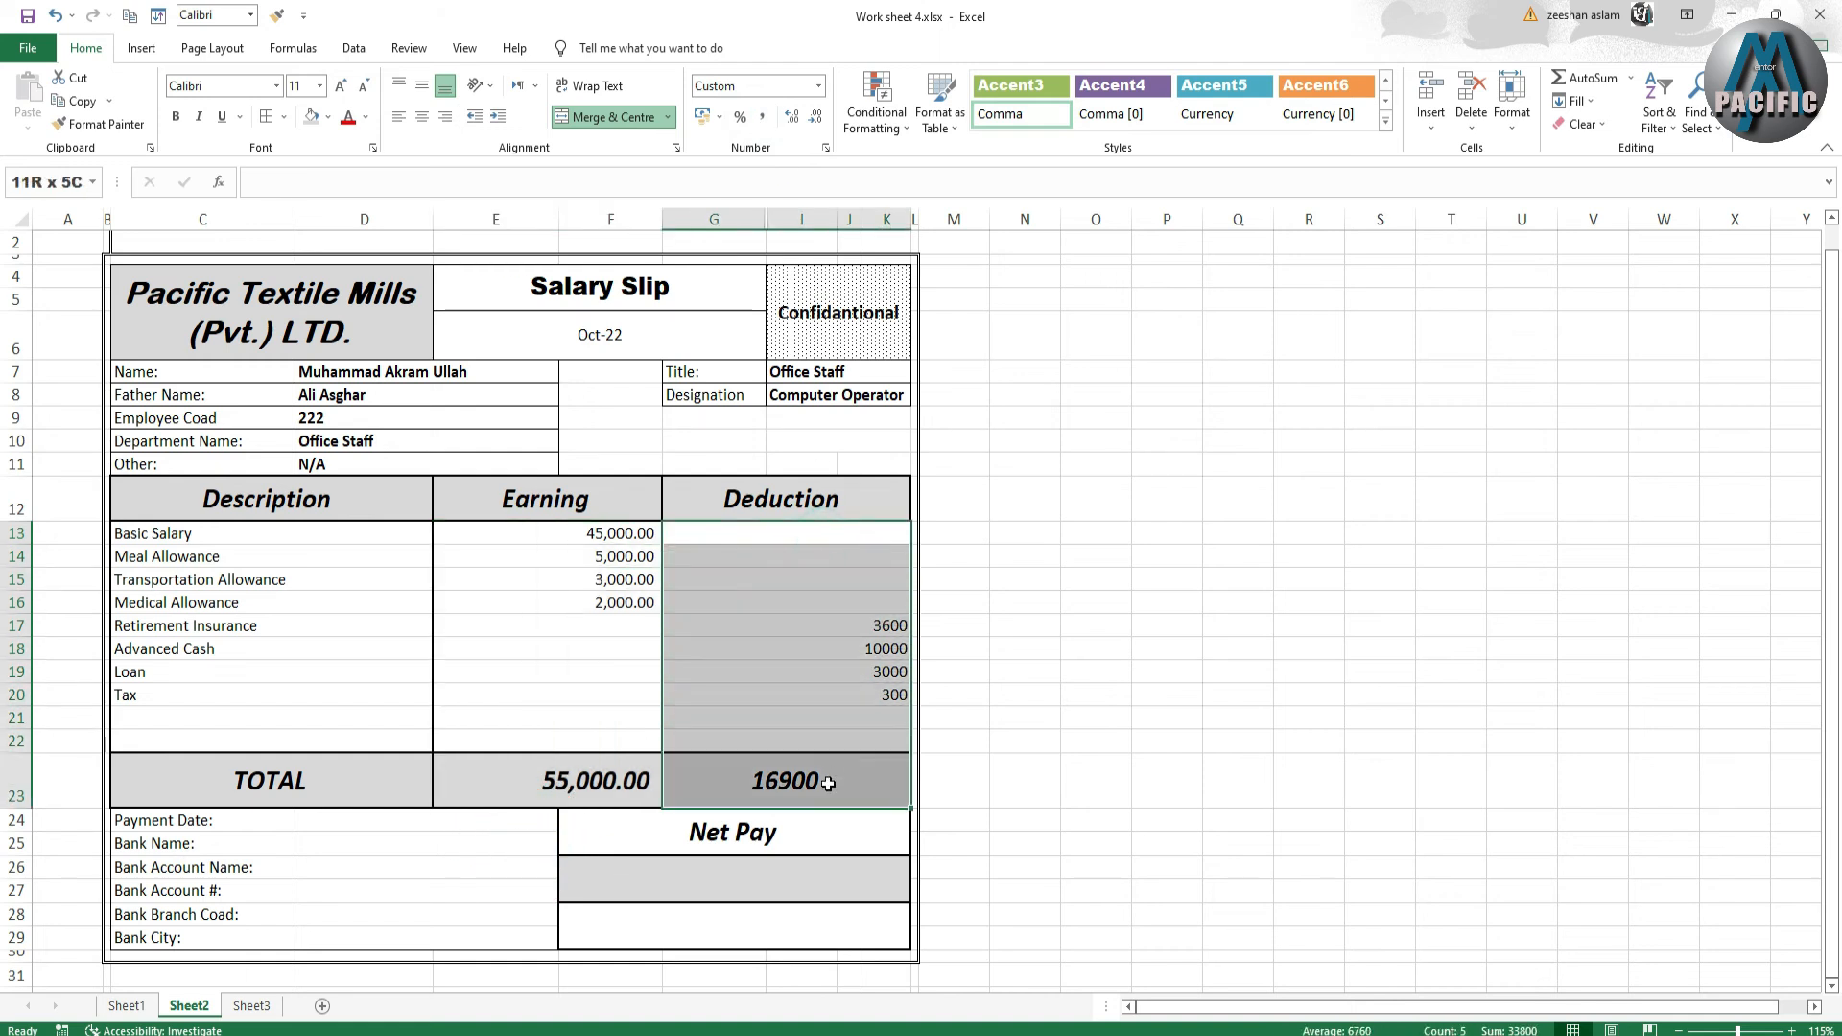
left_click(764, 119)
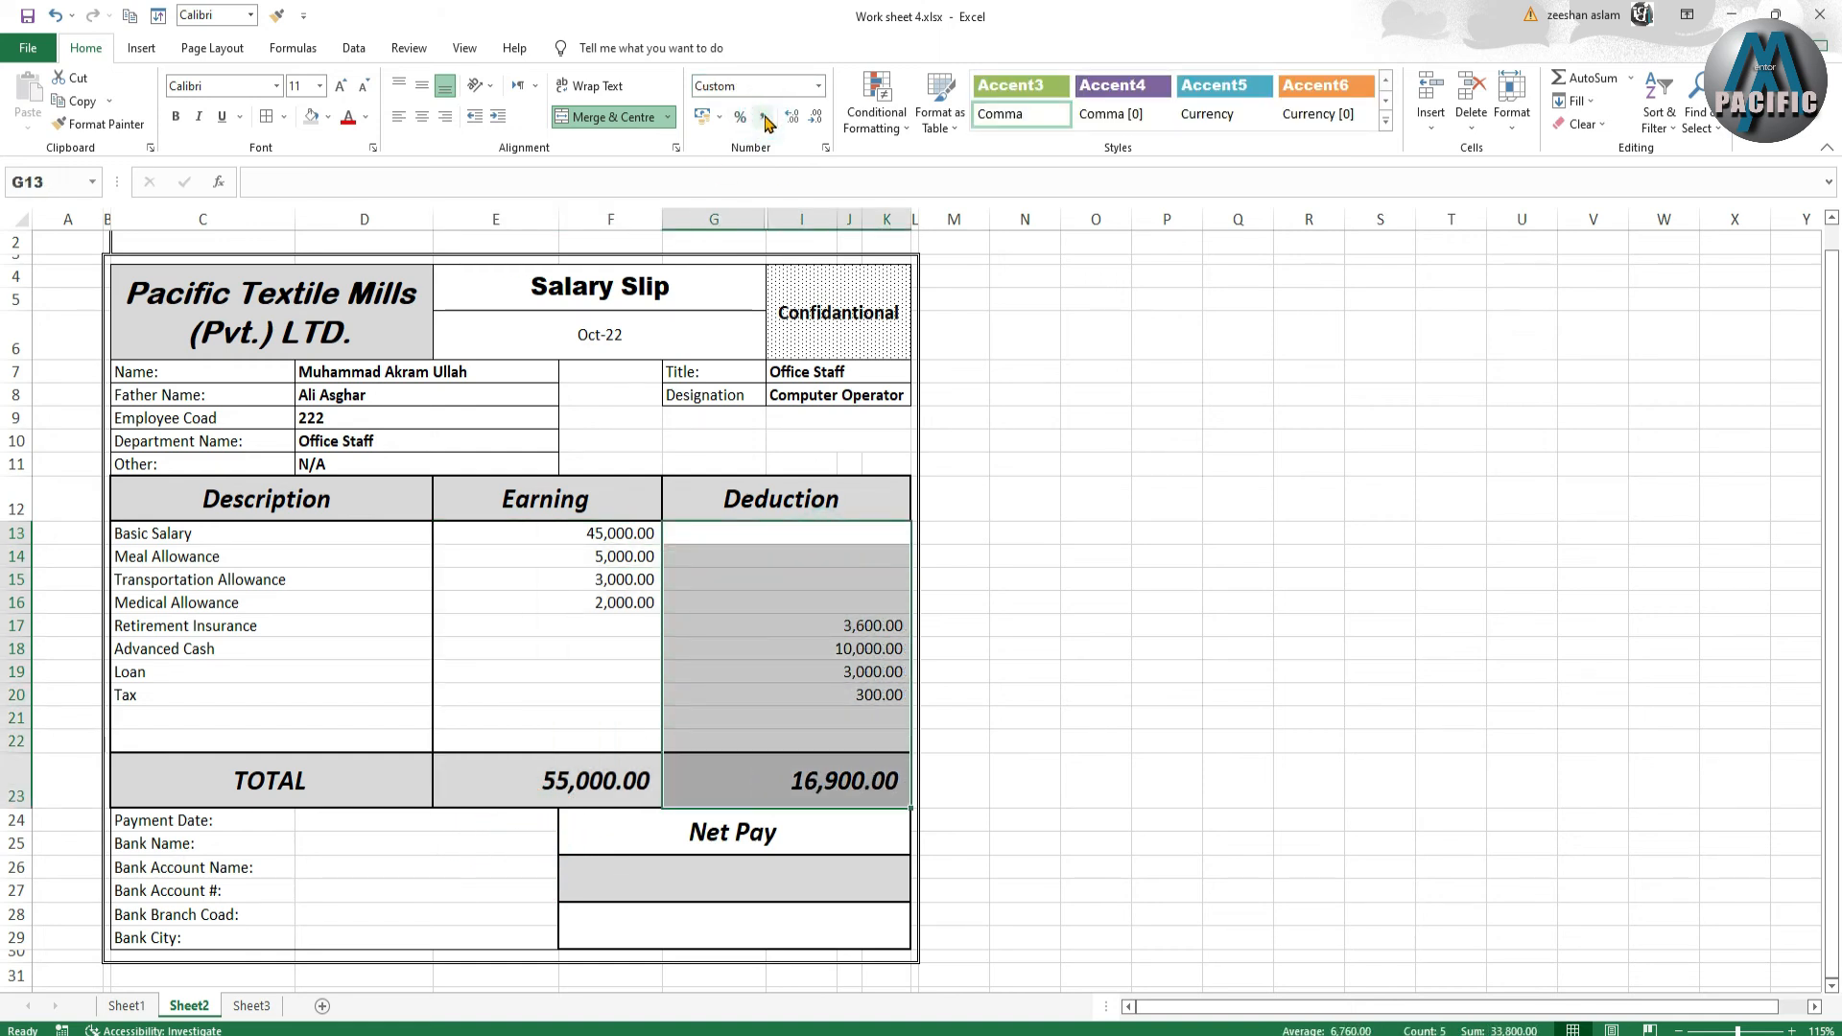
left_click(1042, 742)
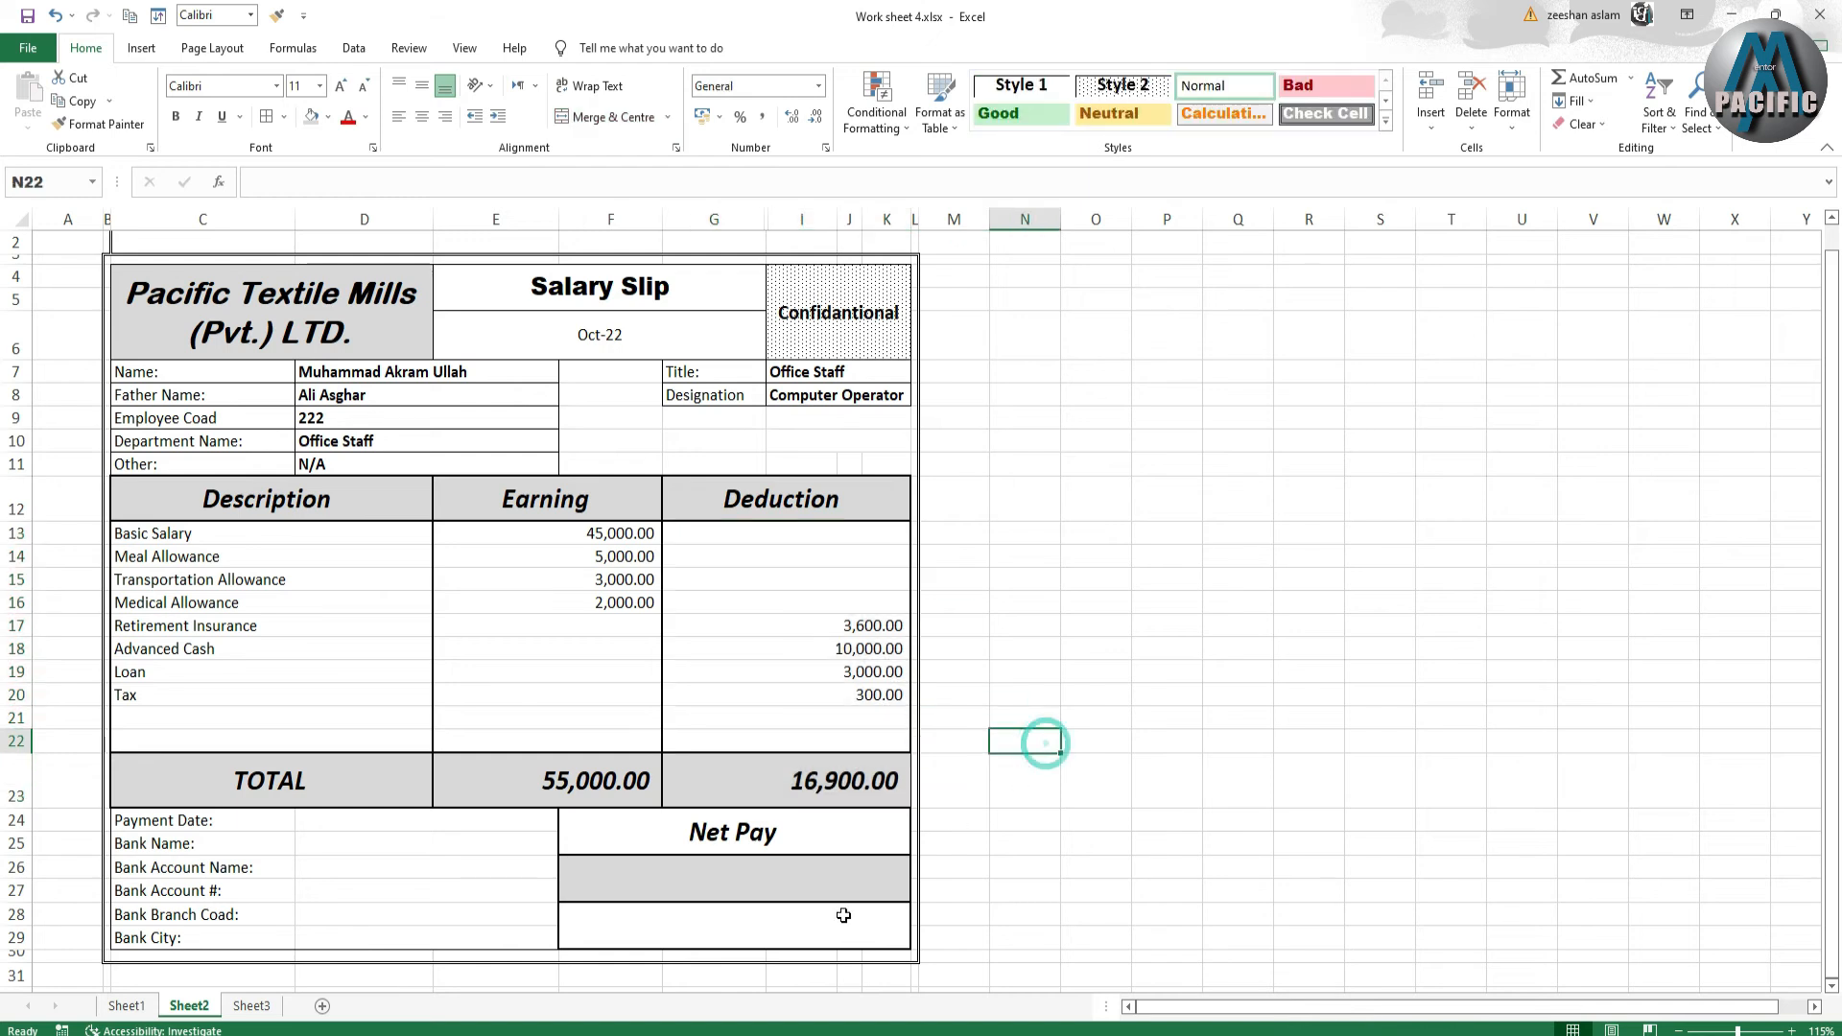
- Calculate the net pay in the shaded cell below the Net Pay heading with the formula =E23-G23
left_click(773, 886)
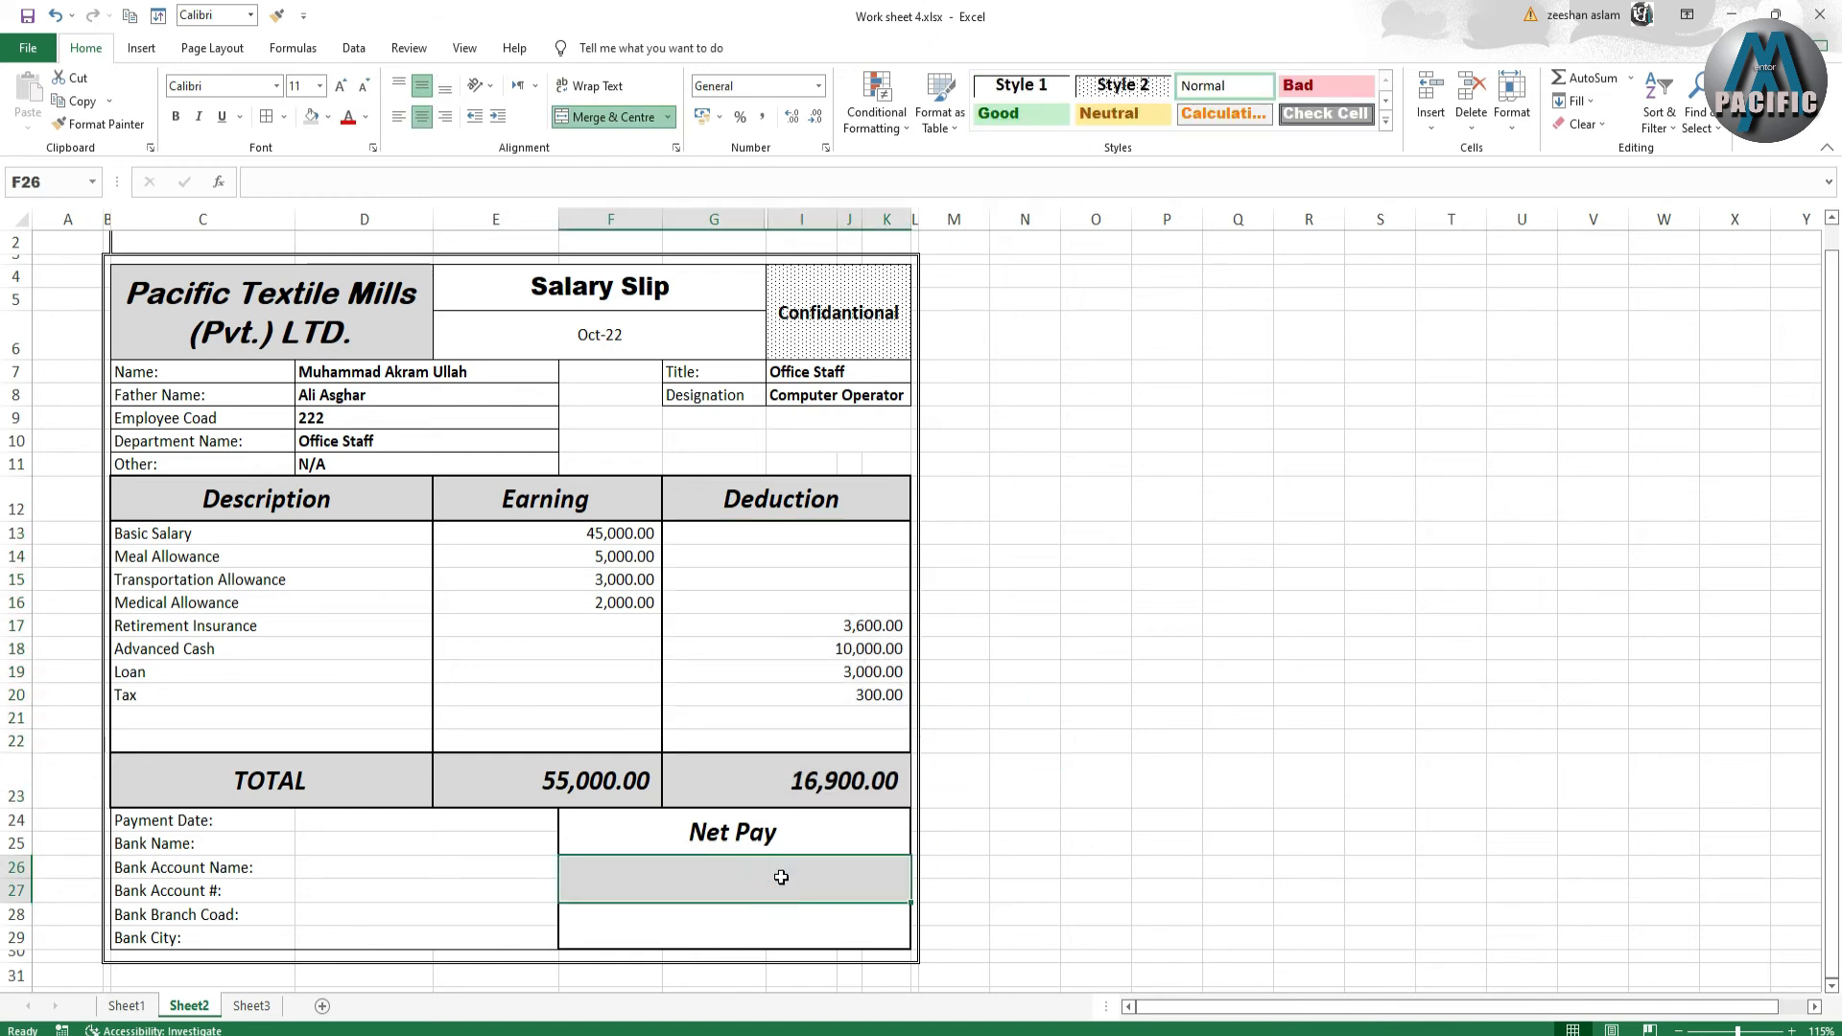
type("=")
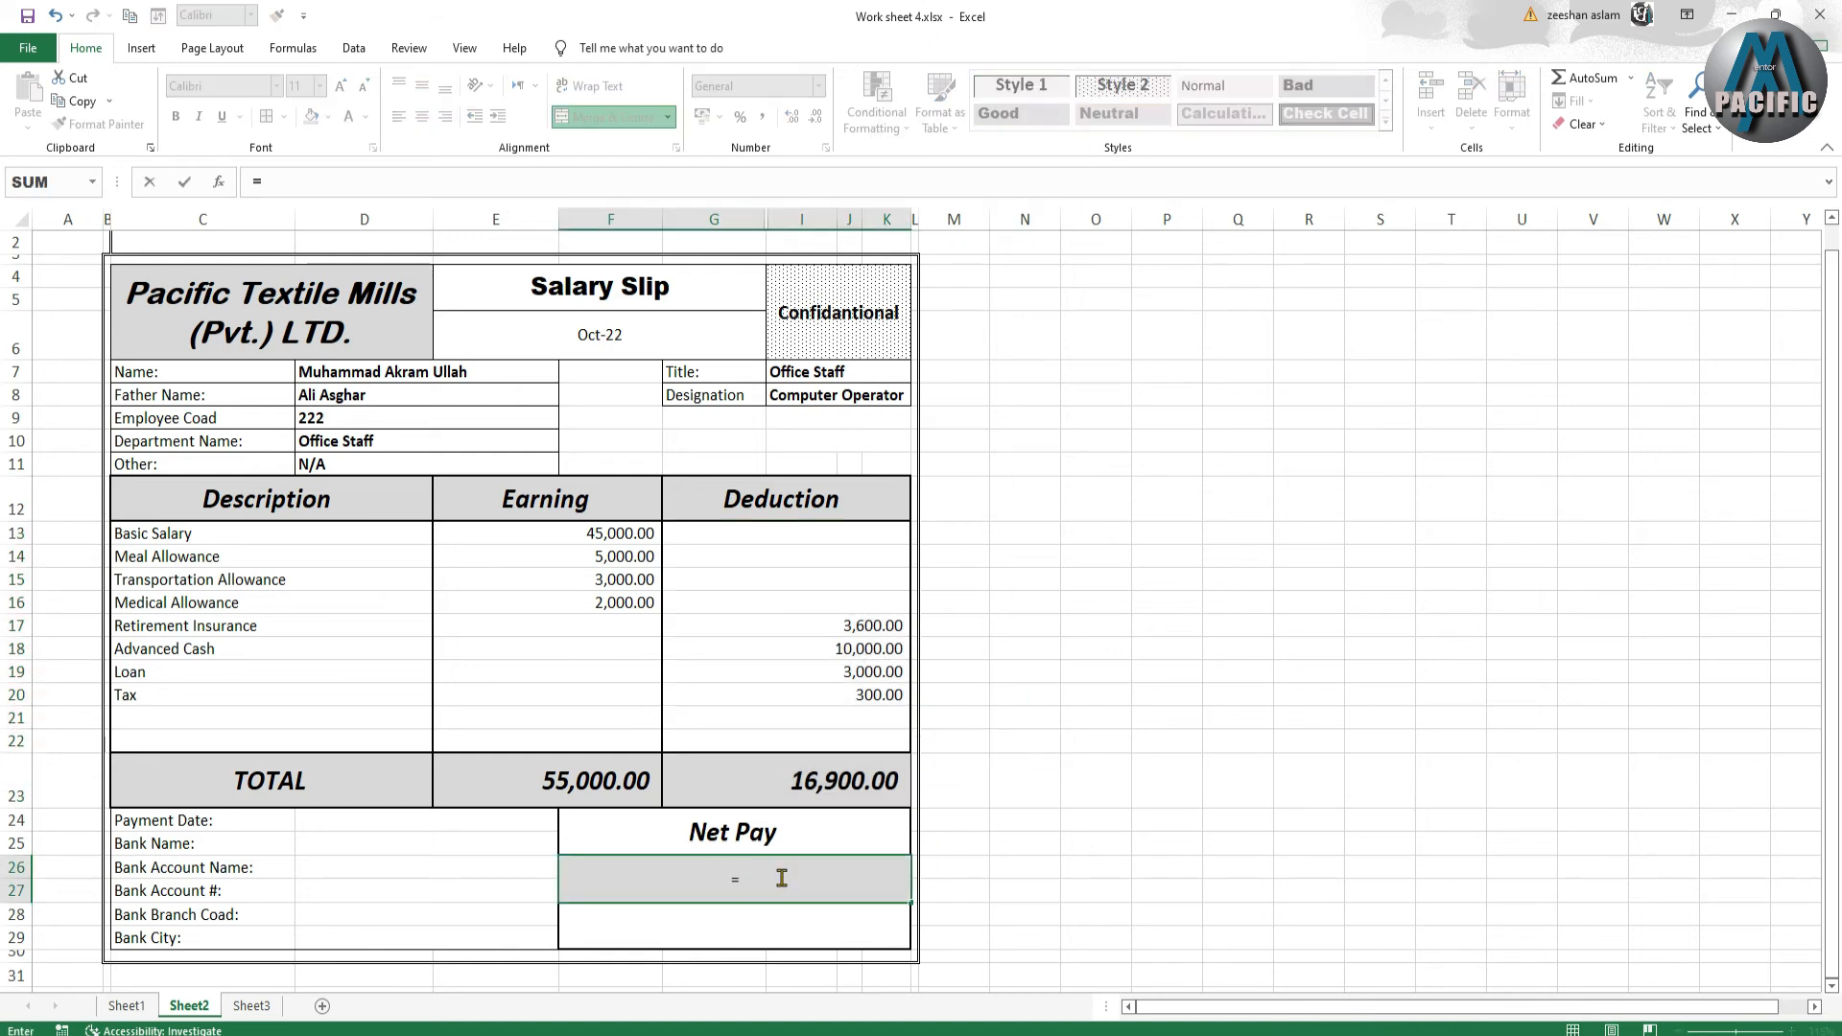
left_click(598, 778)
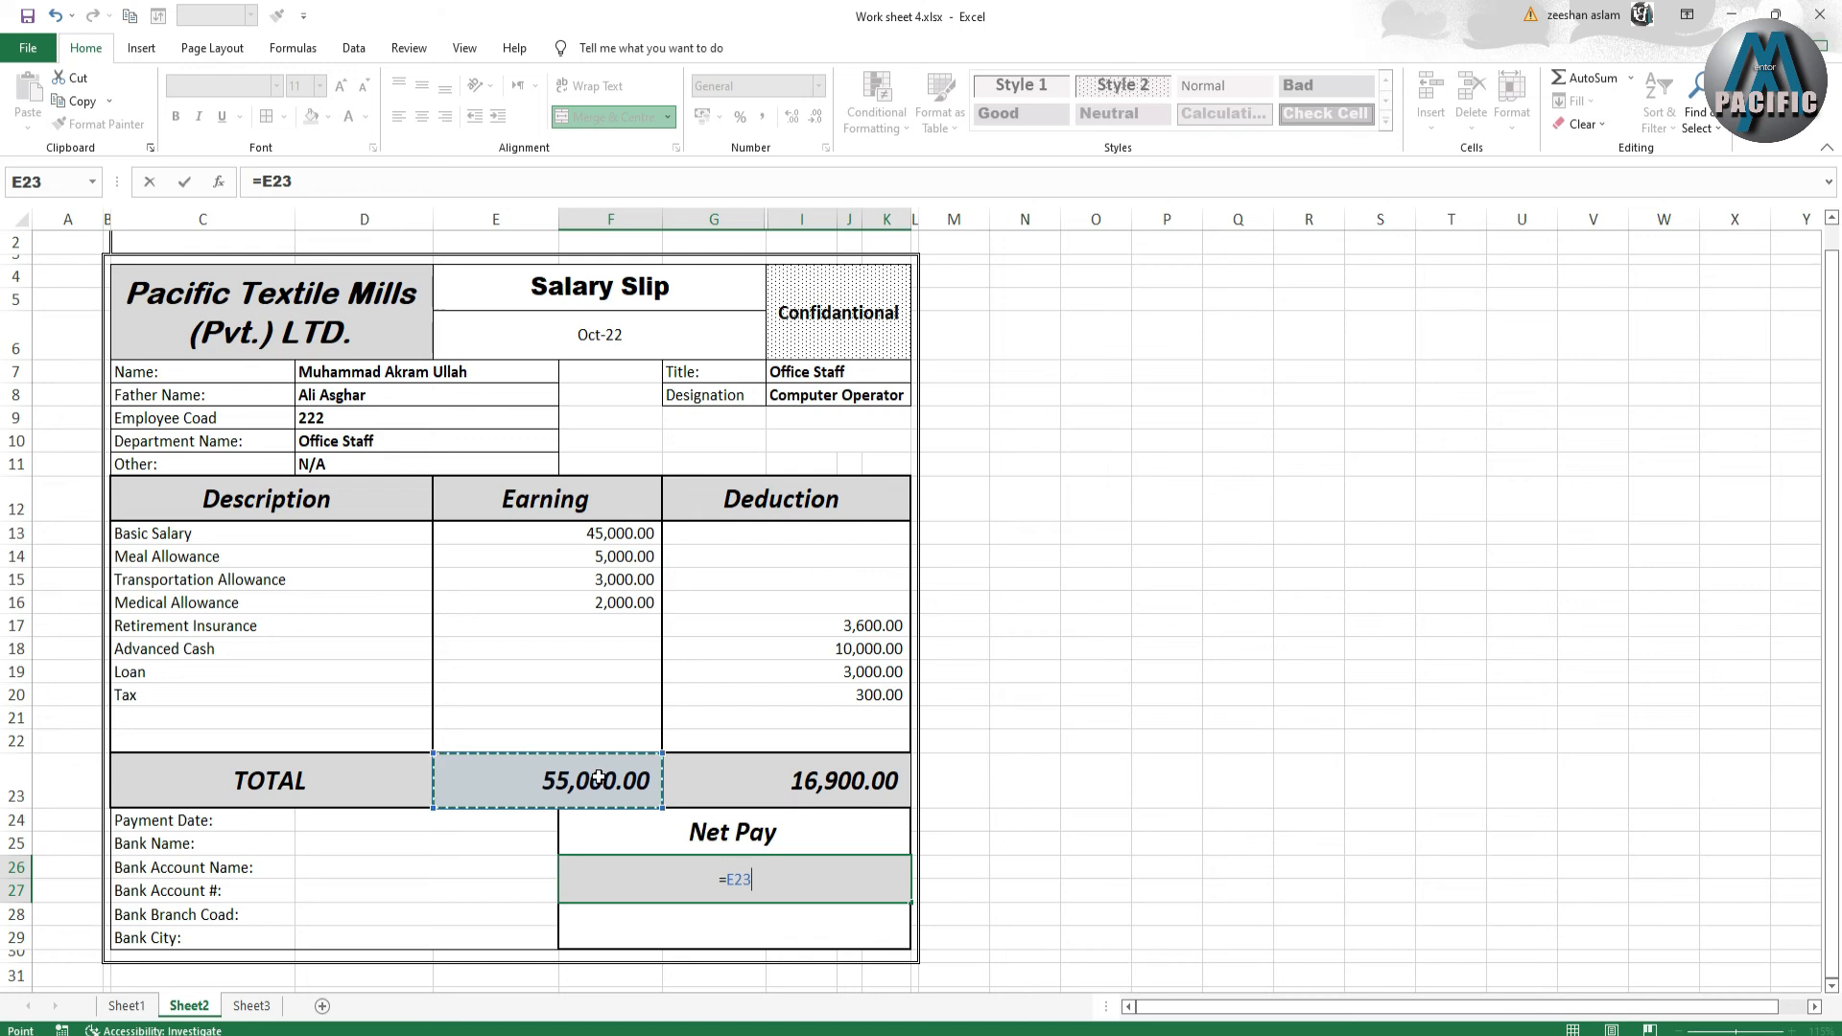
type("-")
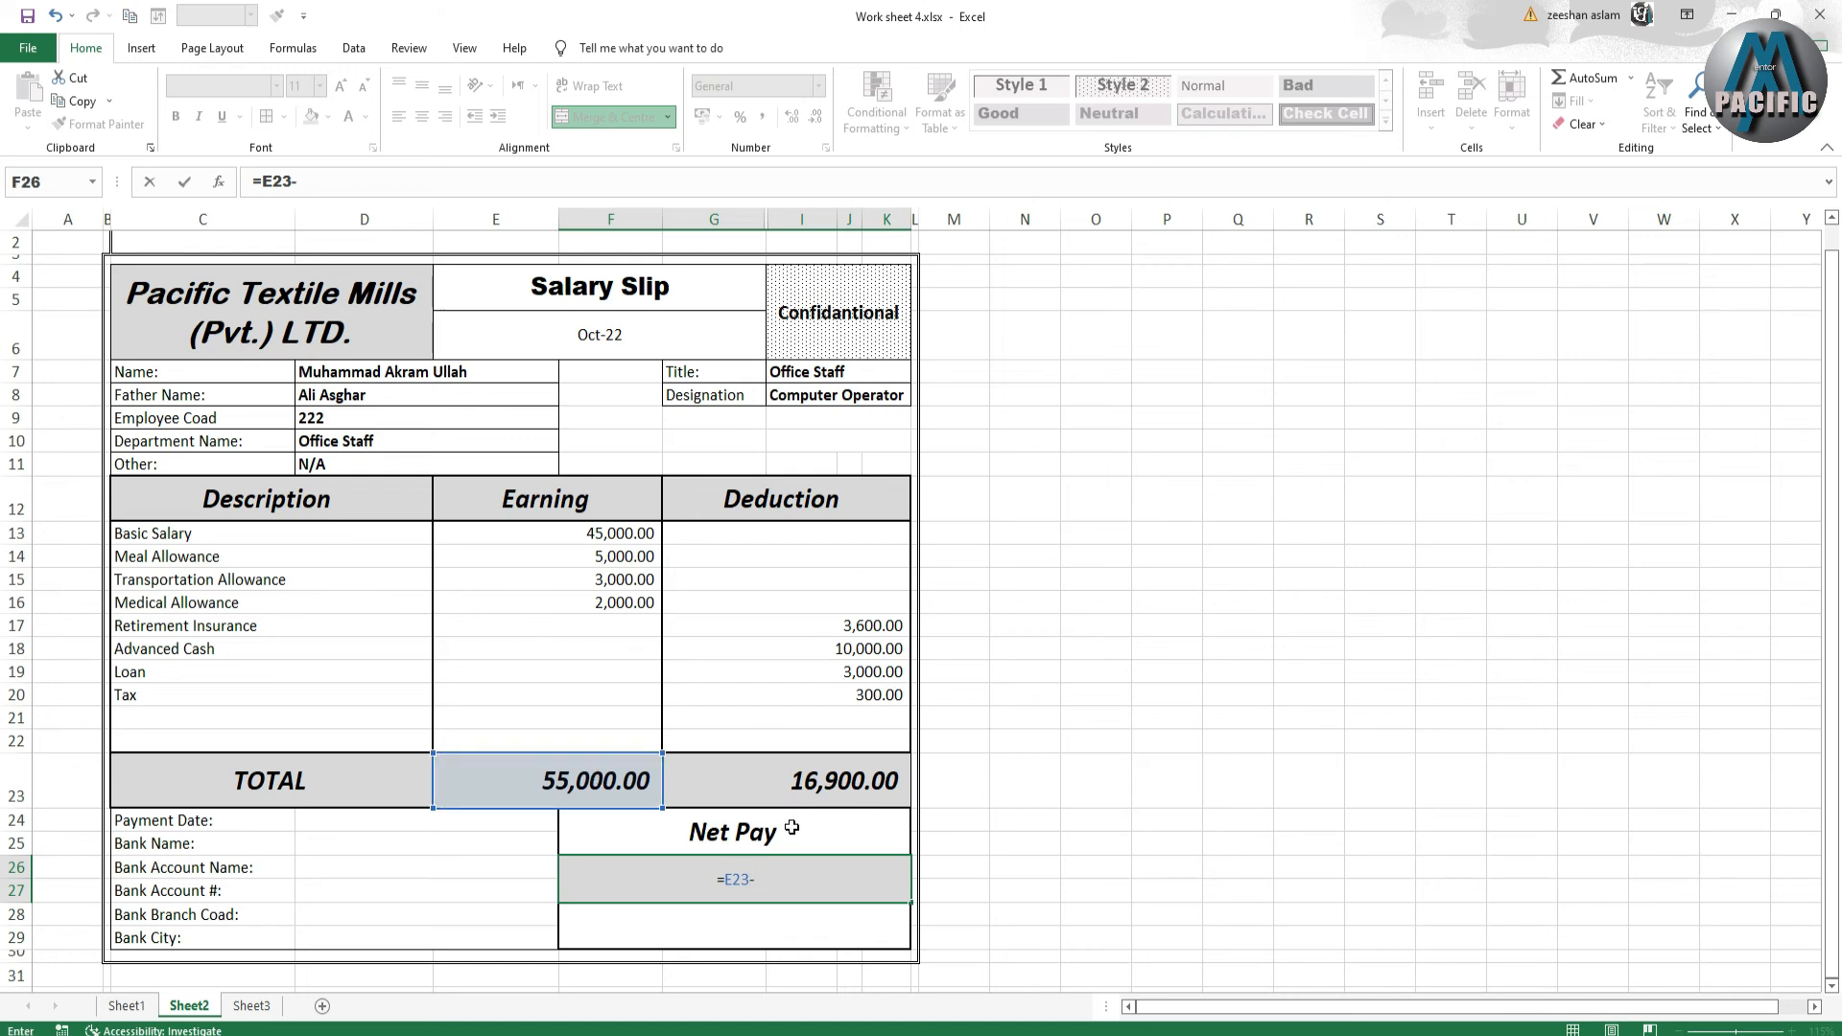
left_click(800, 790)
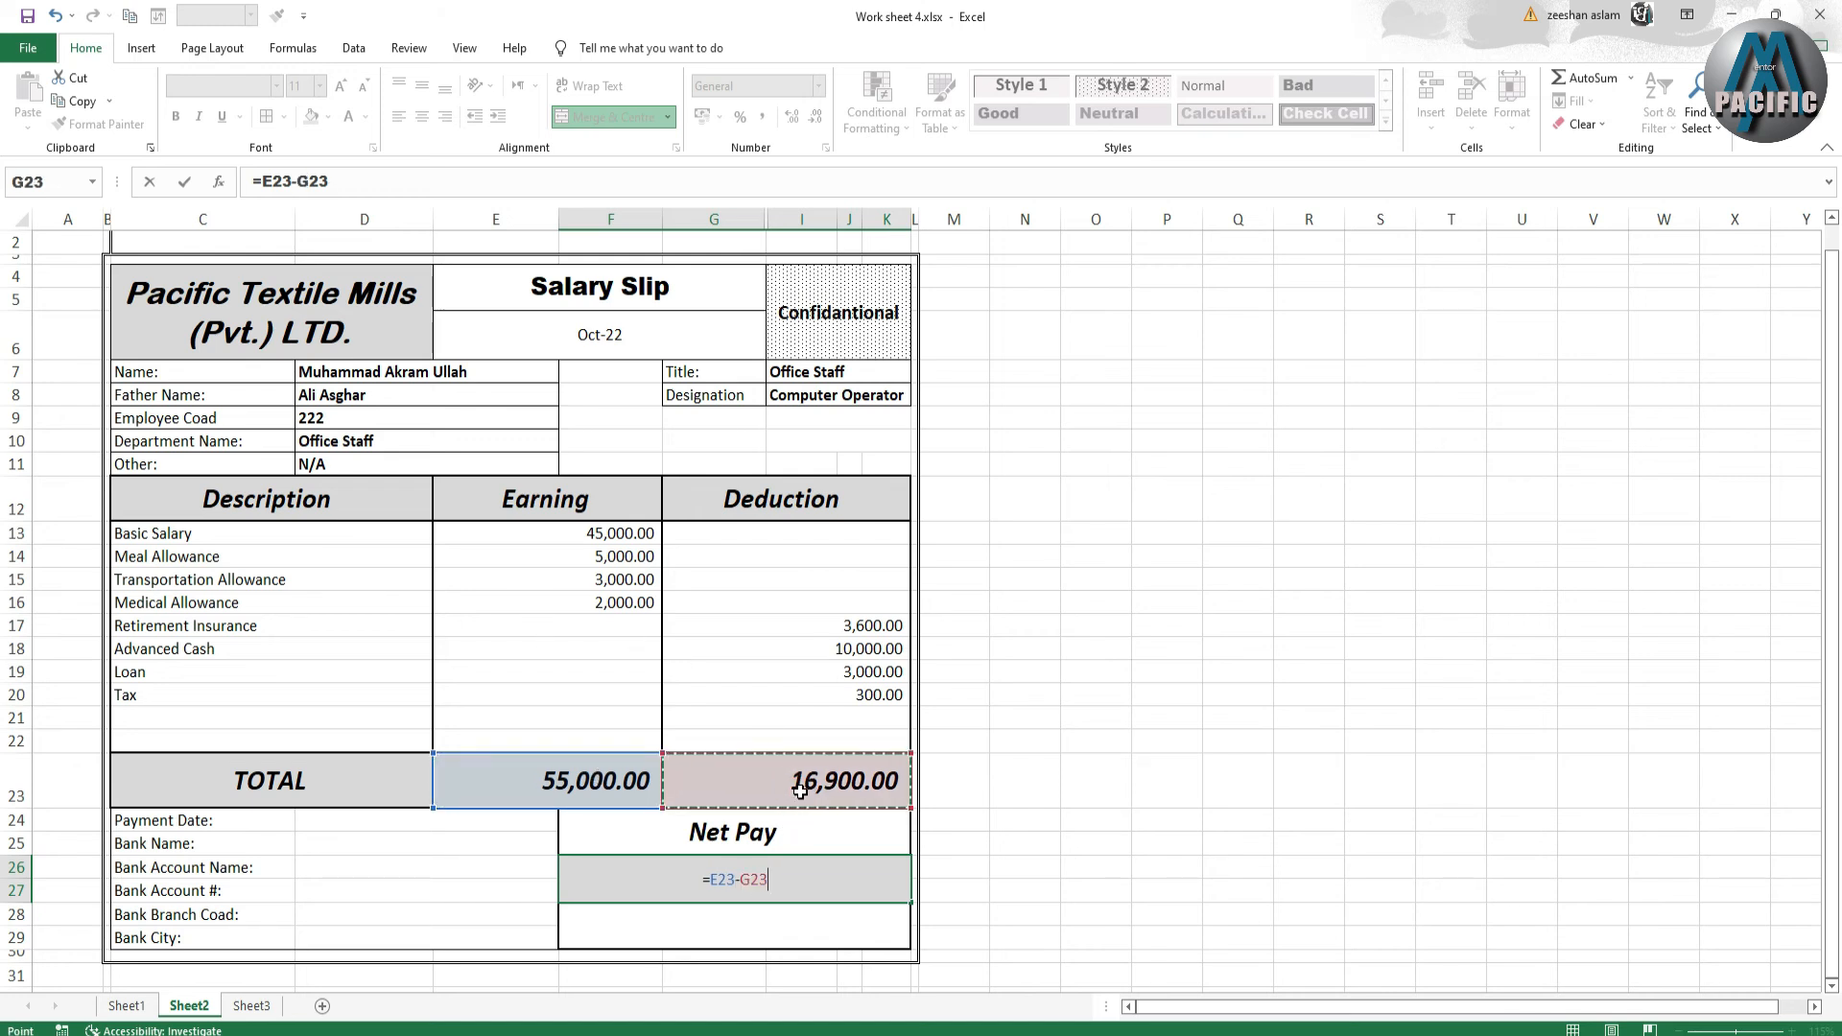
key("Return")
- Format the net pay amount in F26 with font size 20, bold and italic
left_click(838, 893)
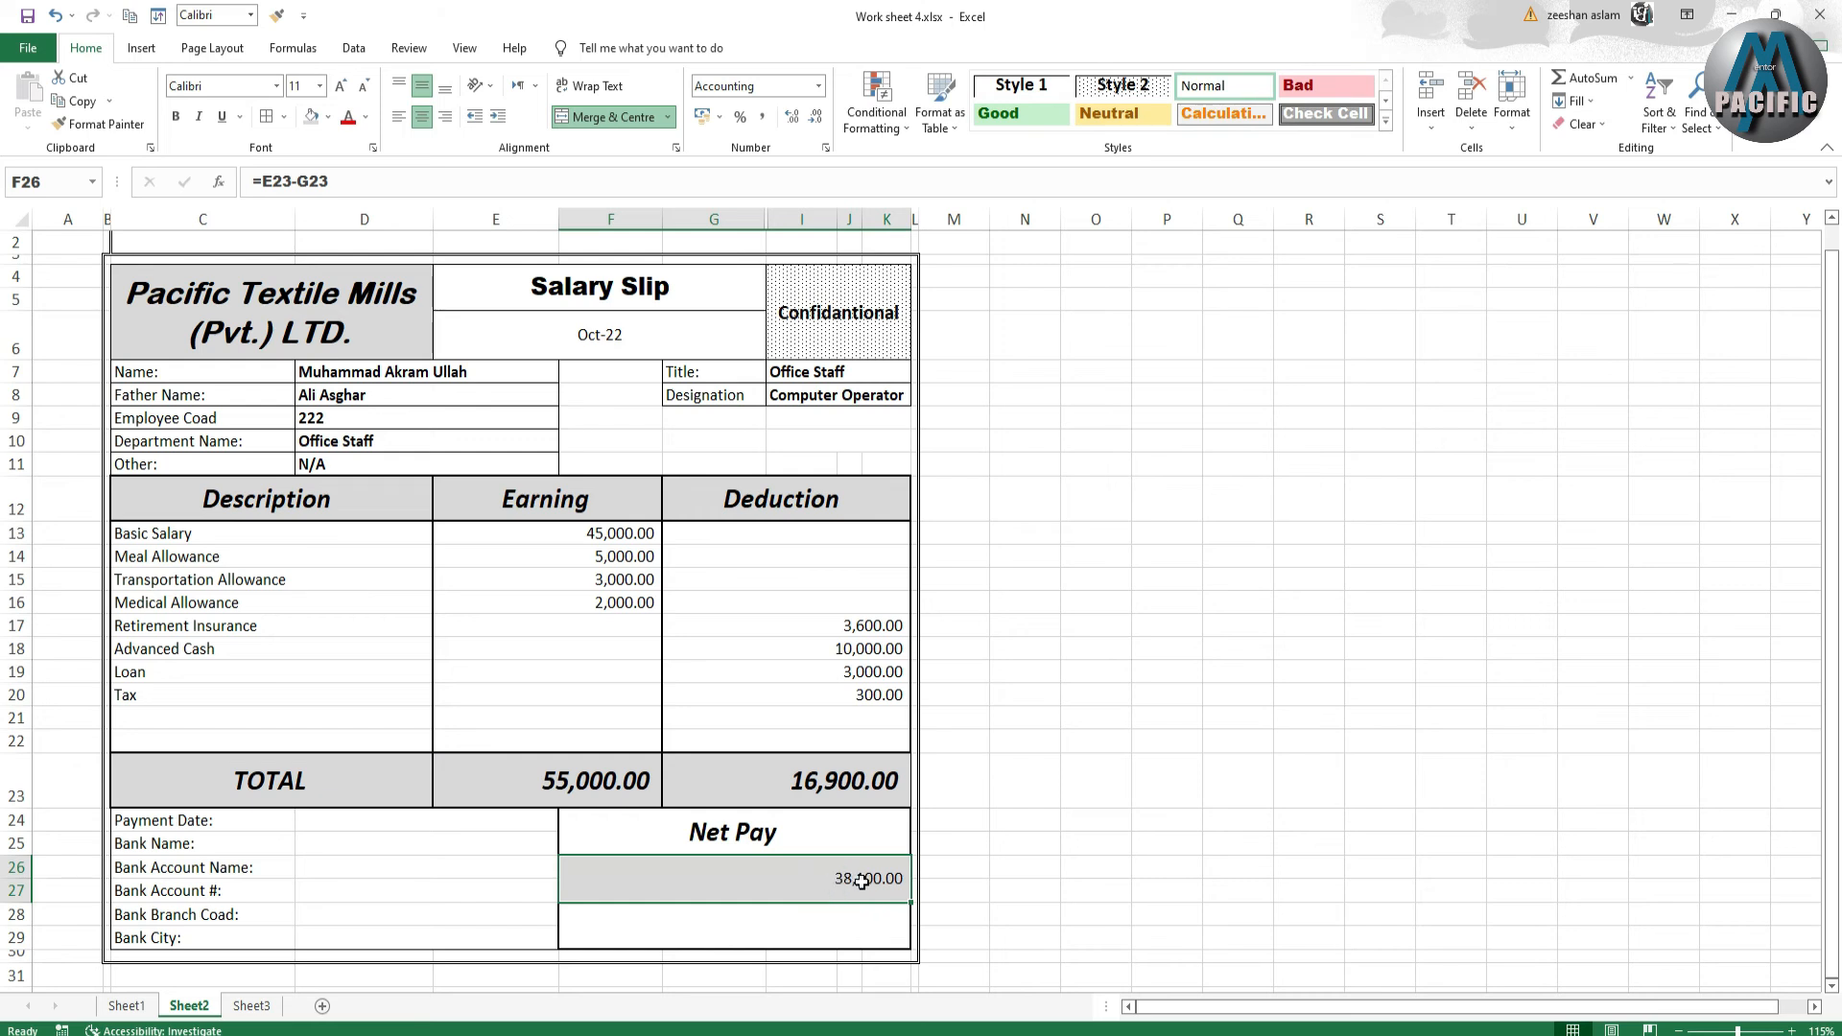
left_click(341, 86)
left_click(342, 87)
left_click(341, 86)
left_click(342, 86)
left_click(342, 86)
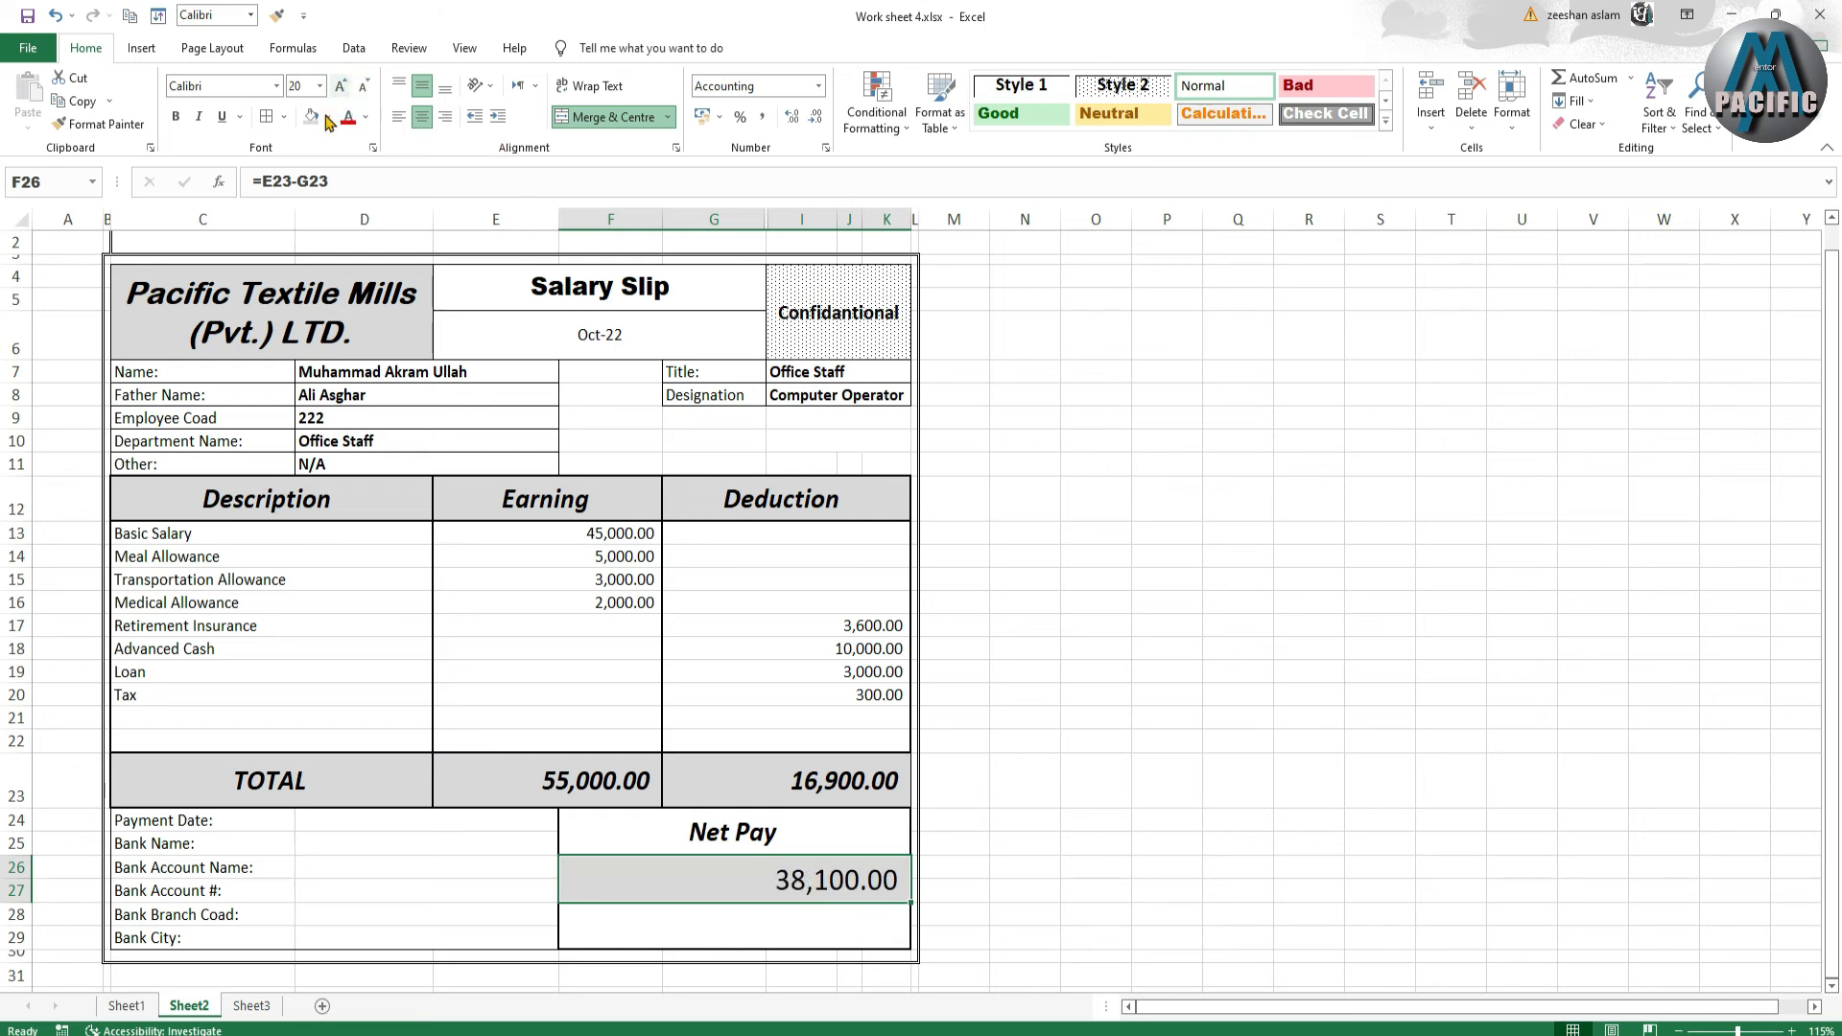
left_click(175, 116)
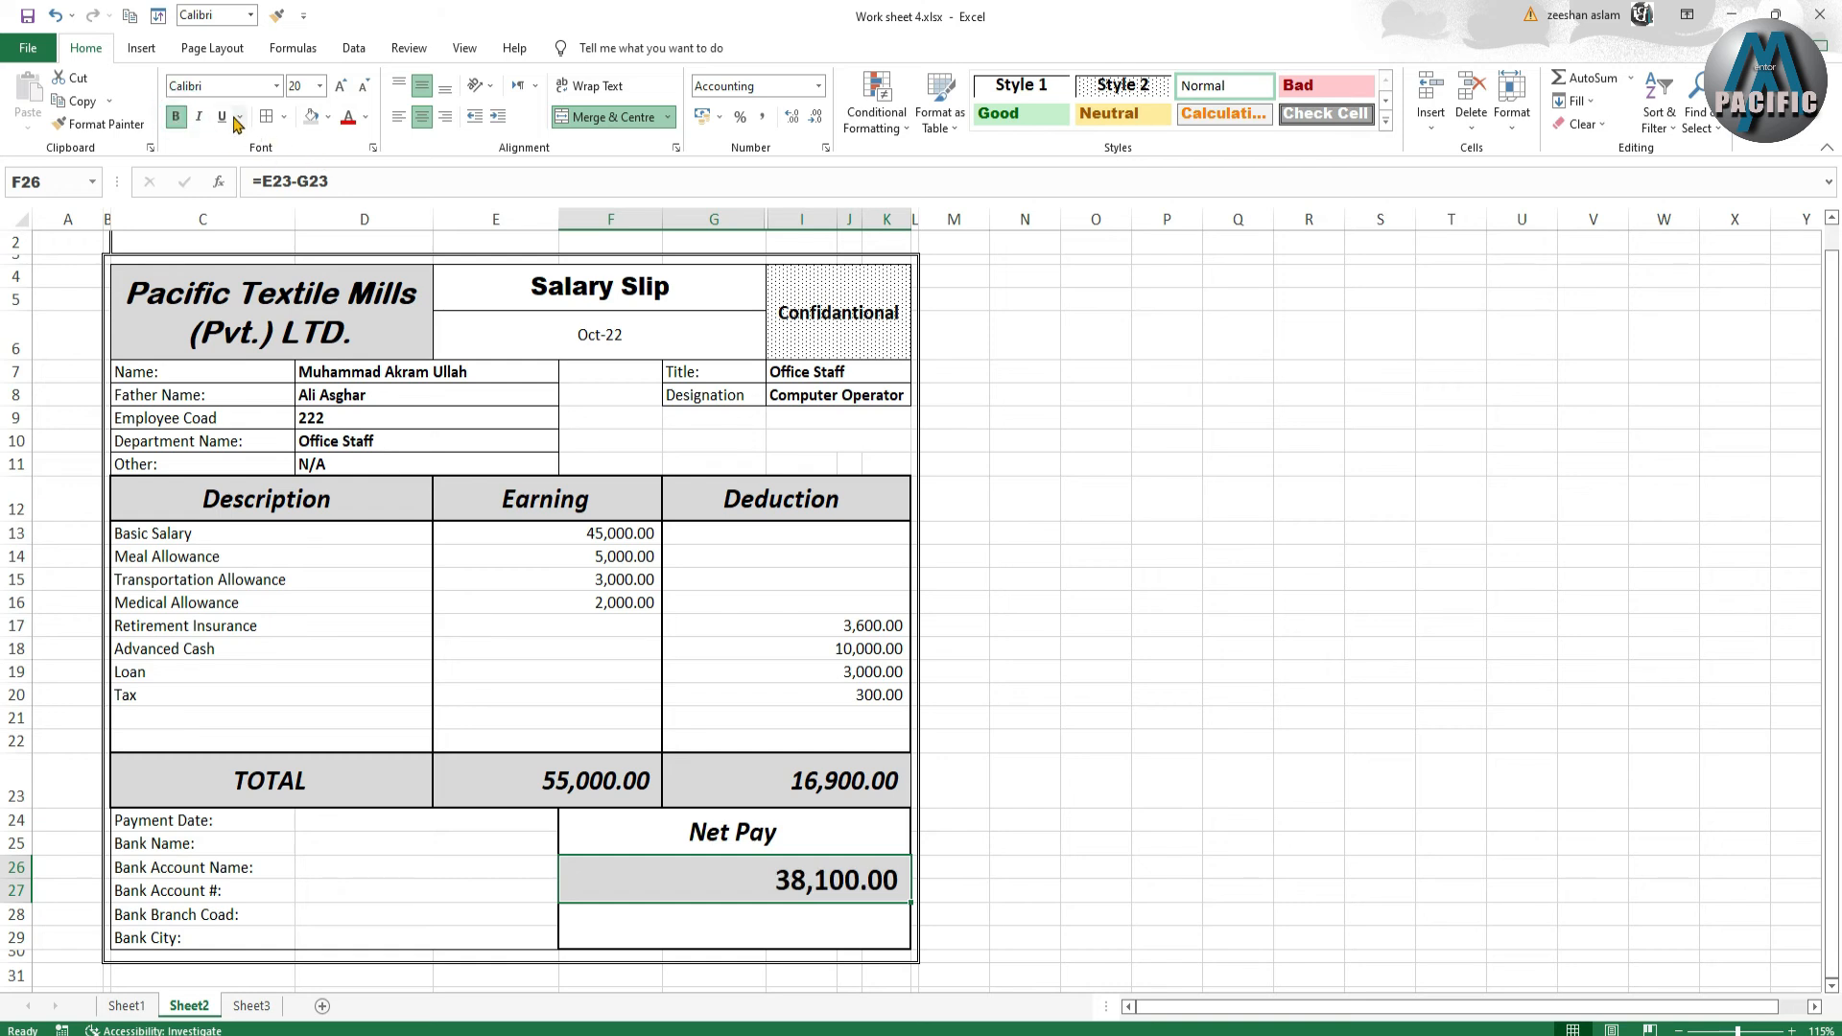
left_click(198, 116)
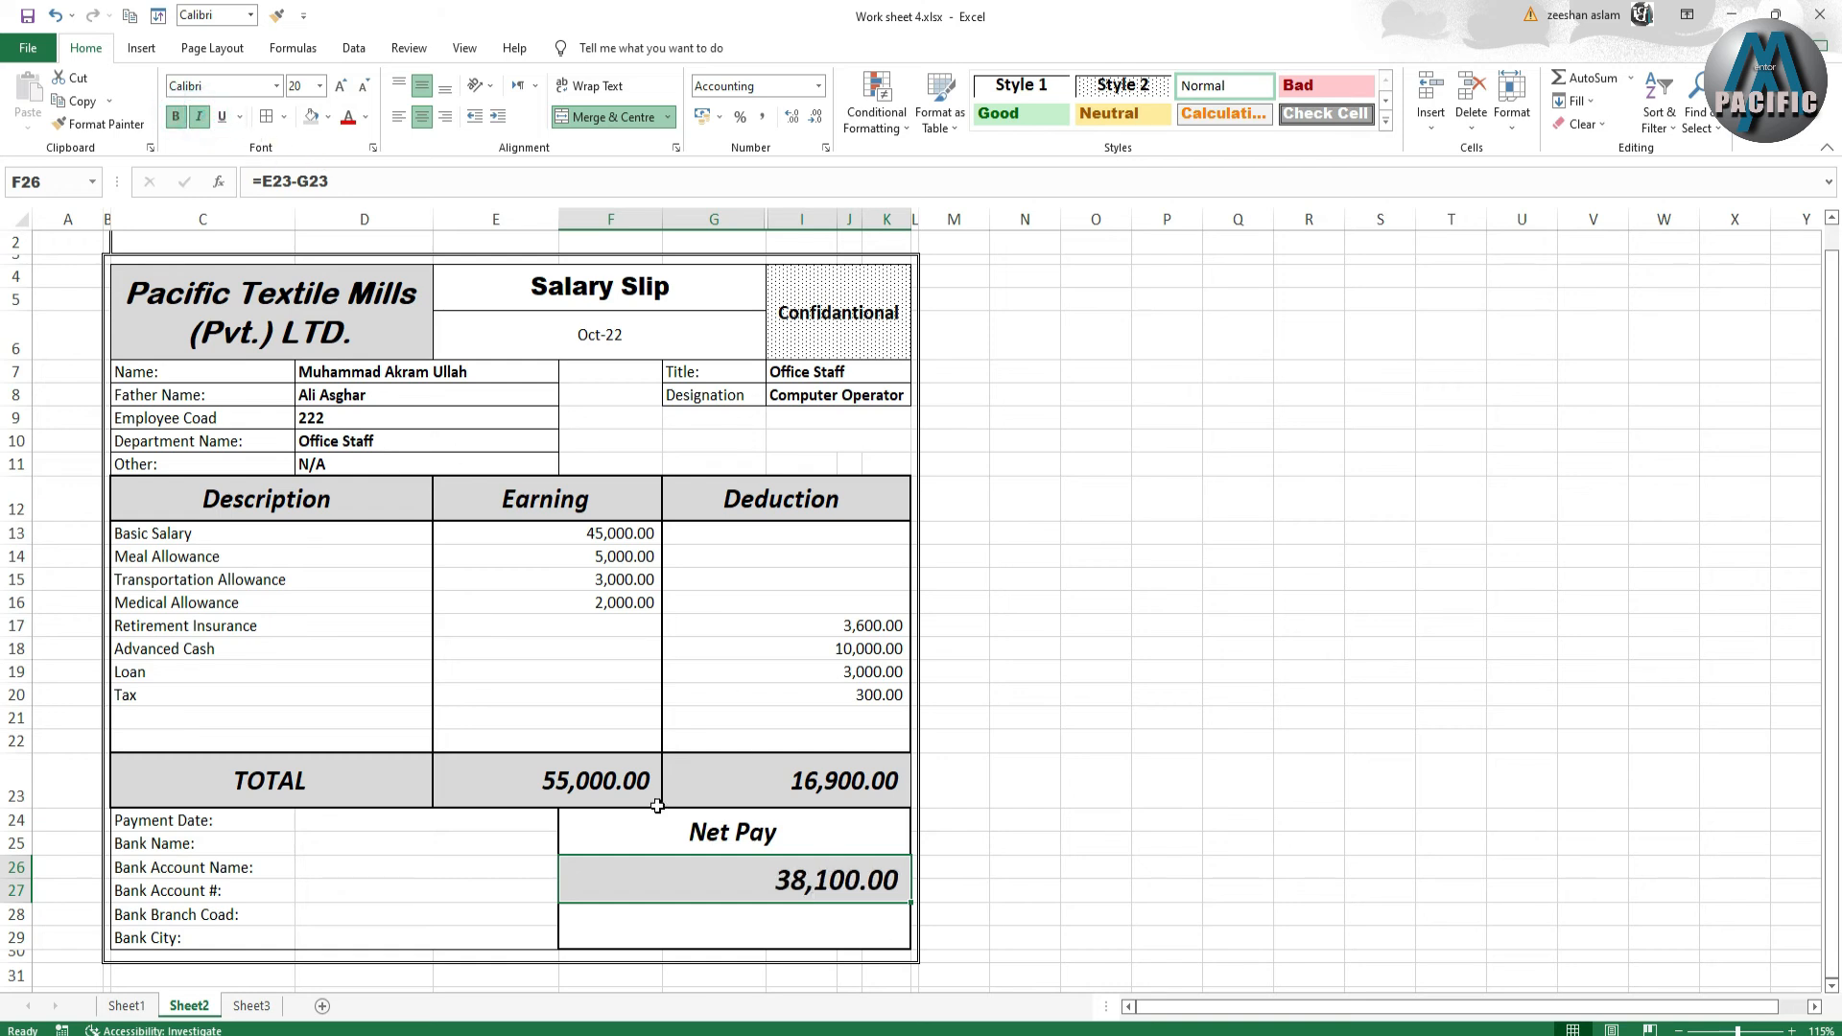
- Check the Earning and Deduction totals, the individual deduction entries and the empty box below the net pay amount
left_click(588, 795)
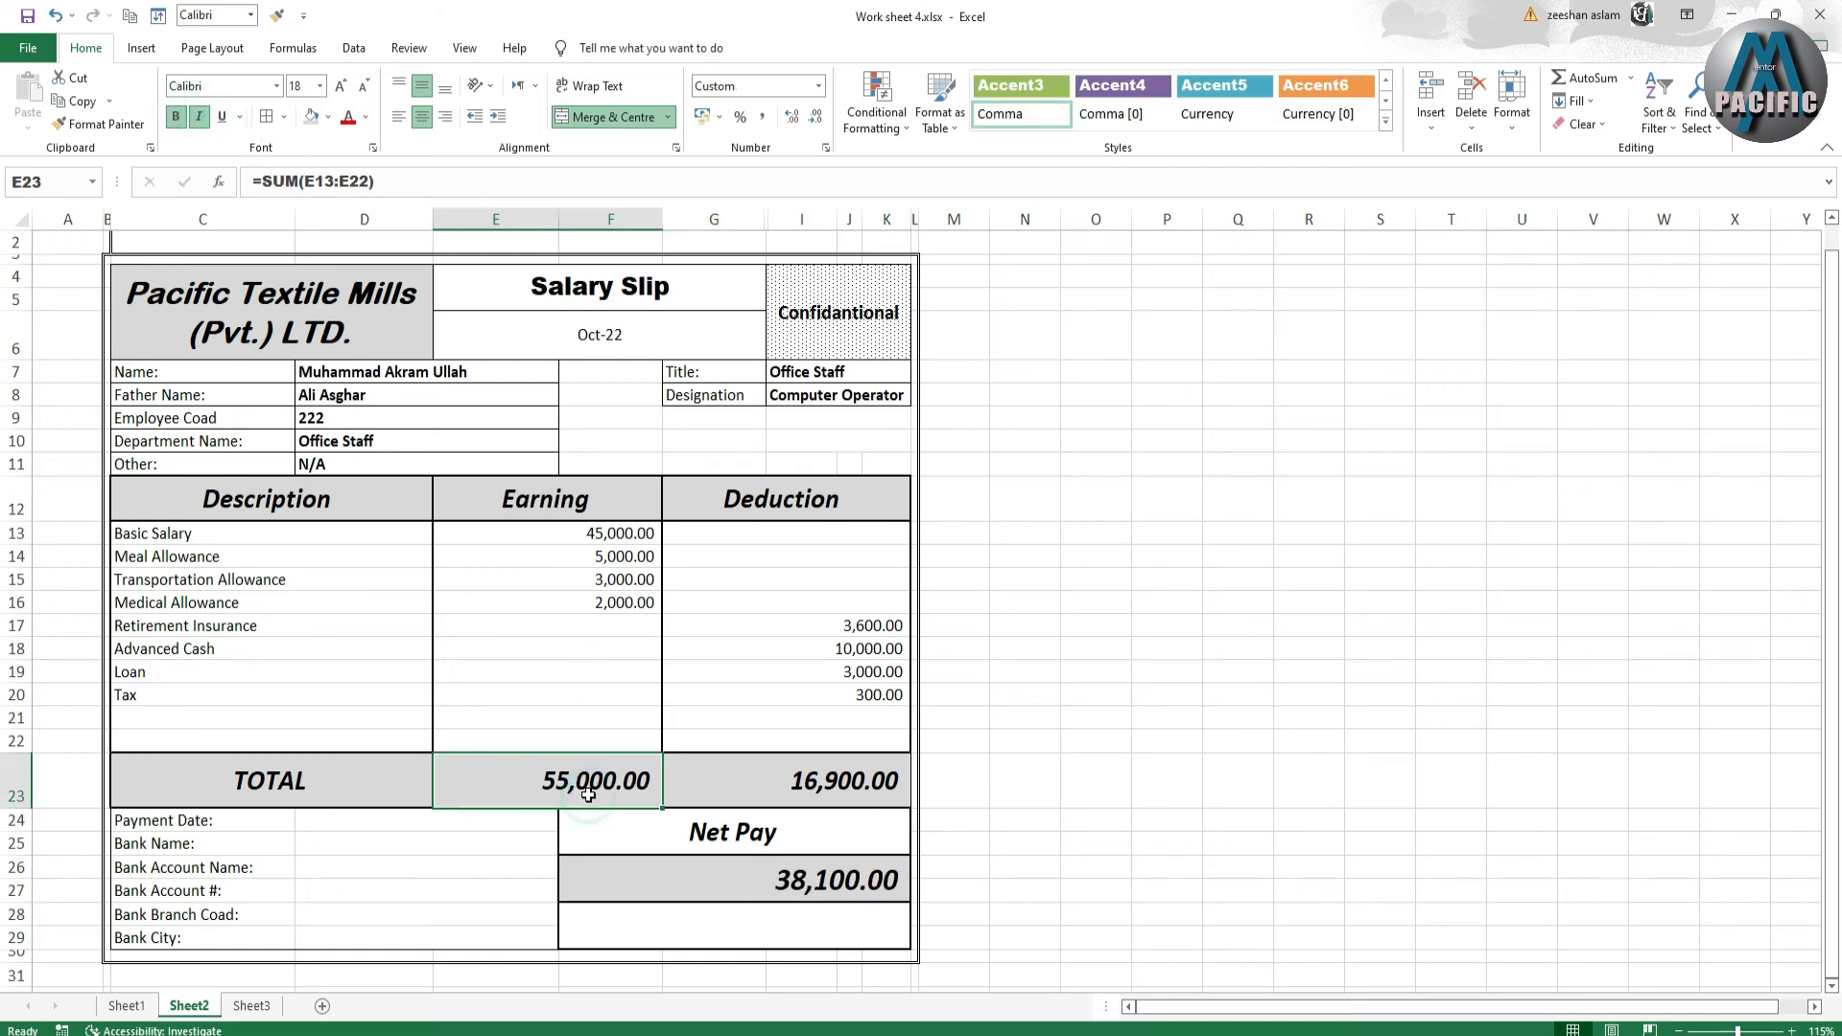
left_click(859, 795)
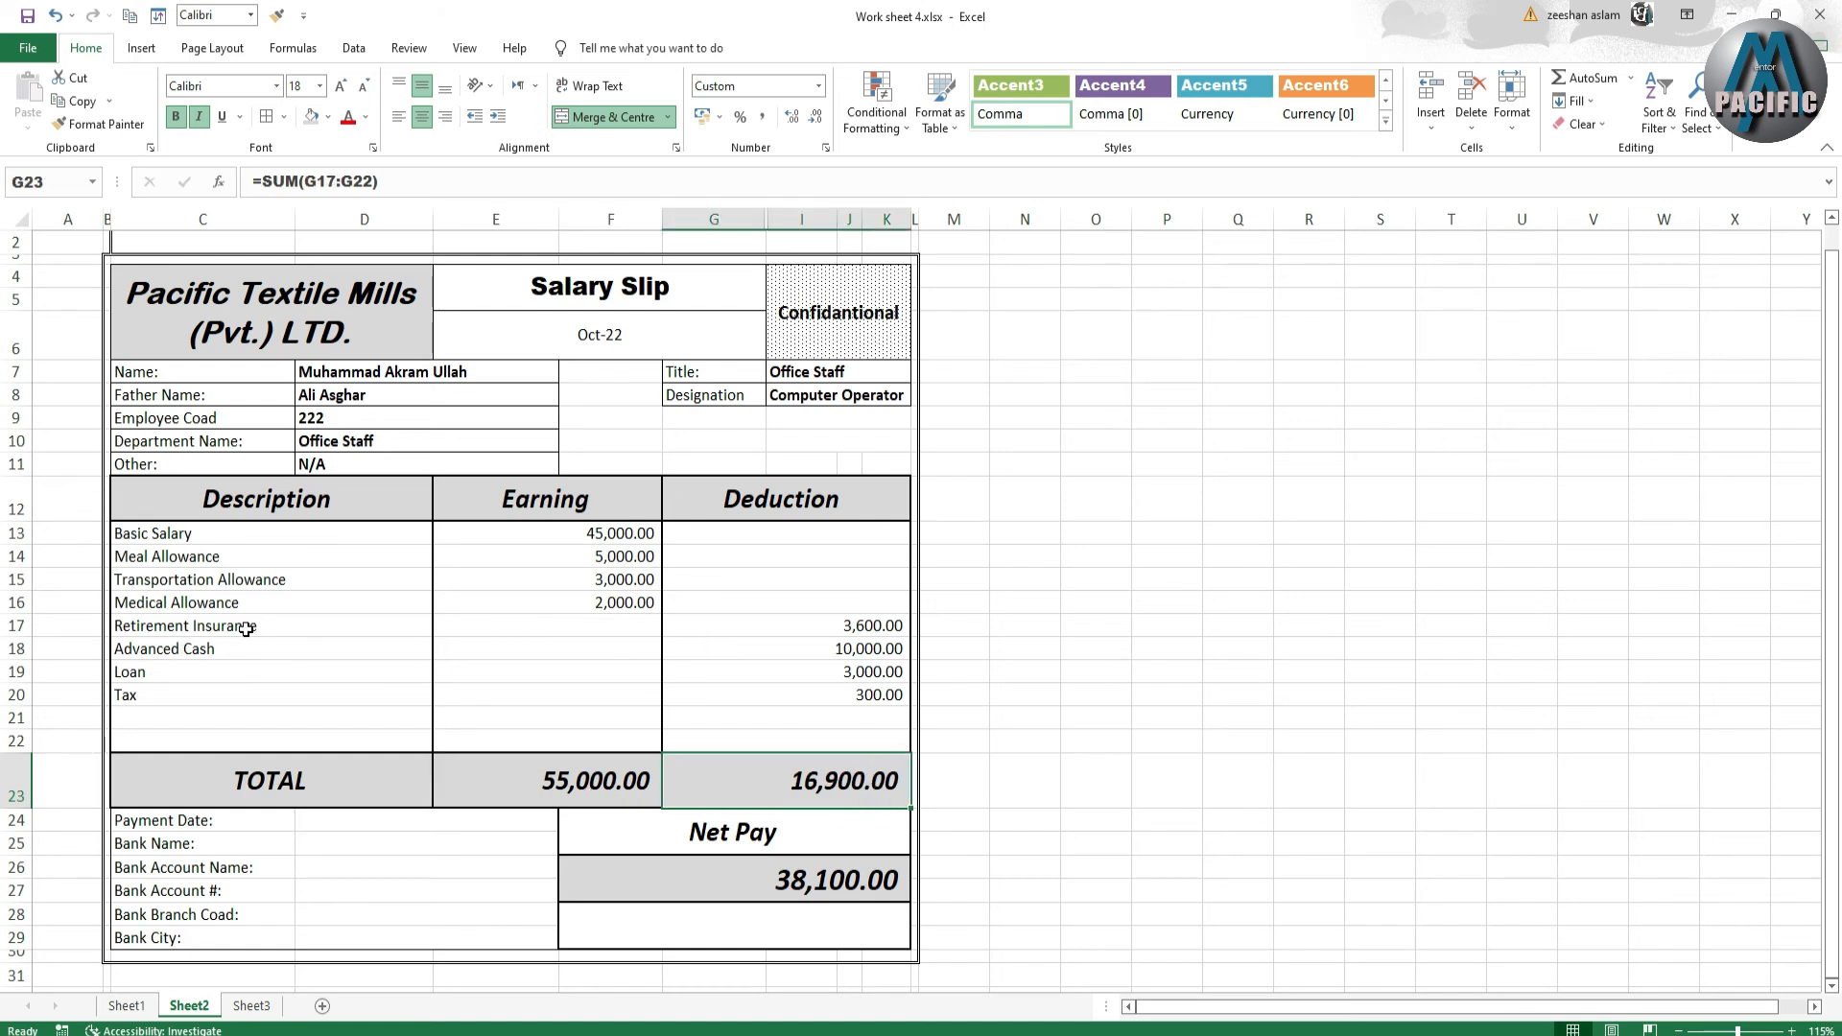
left_click(848, 629)
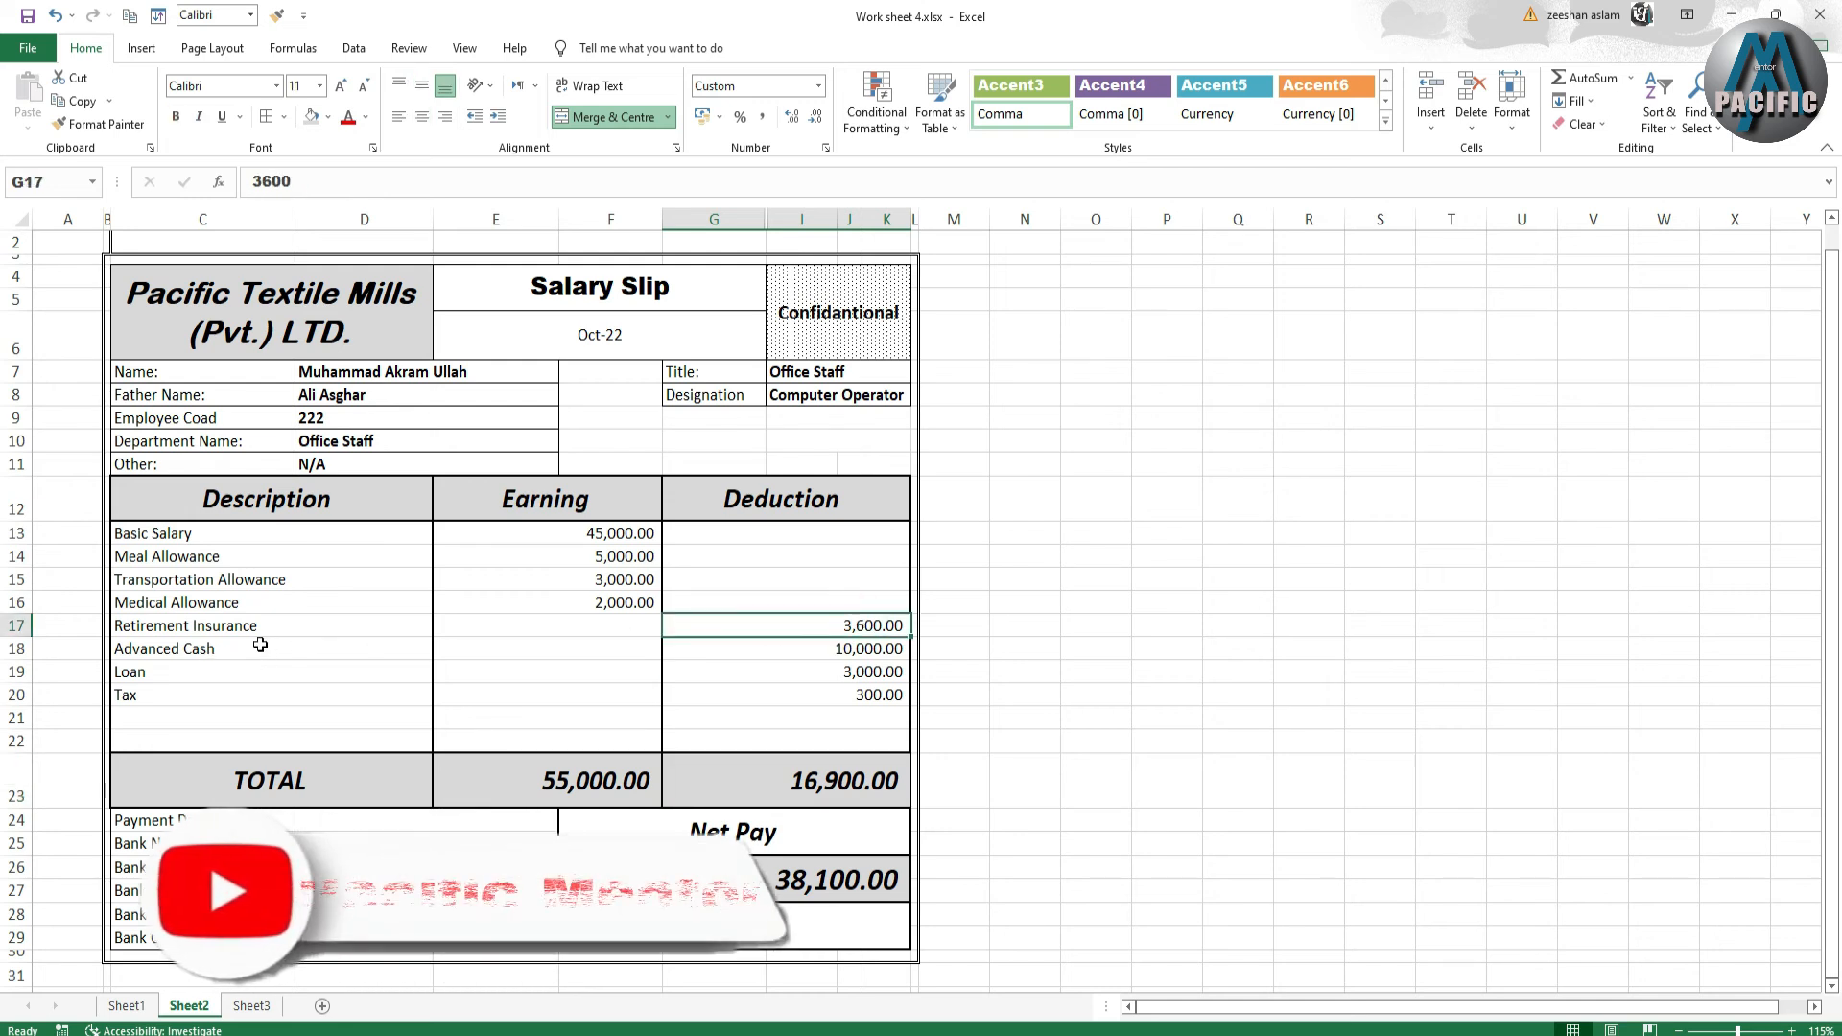
left_click(199, 656)
left_click(844, 648)
left_click(362, 672)
left_click(804, 692)
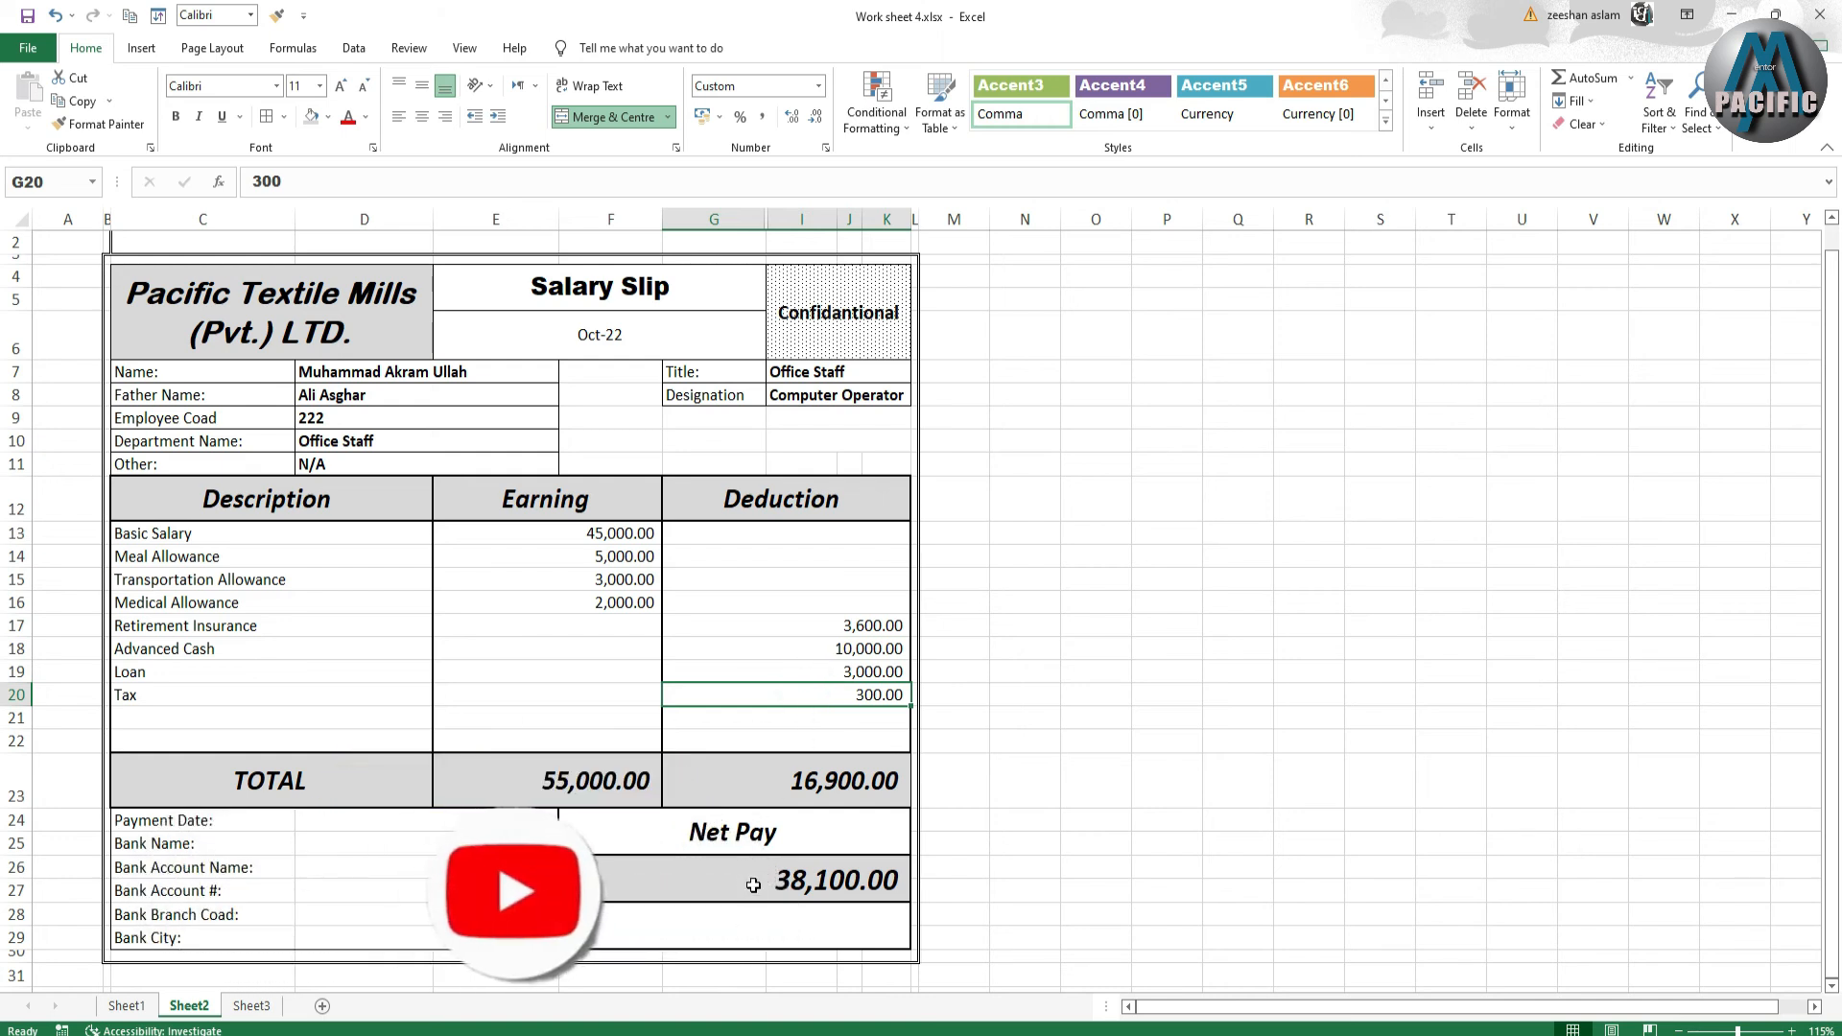
left_click(726, 926)
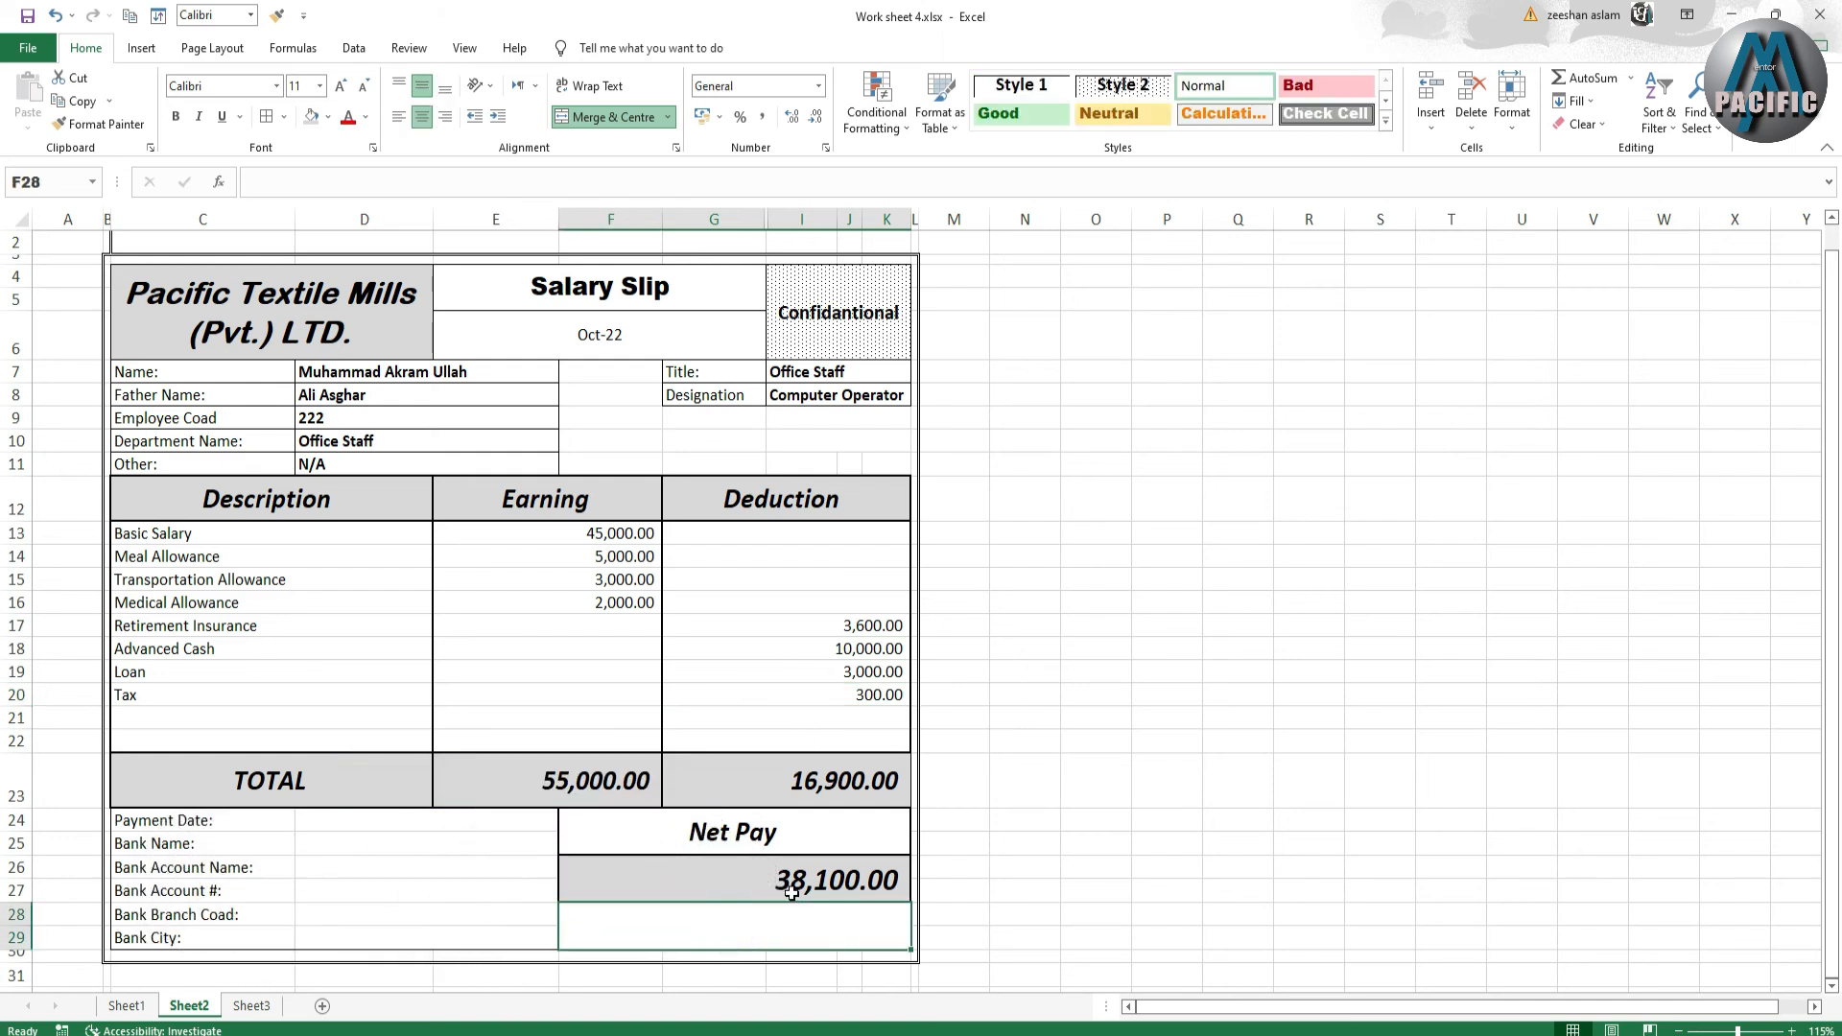
left_click(763, 925)
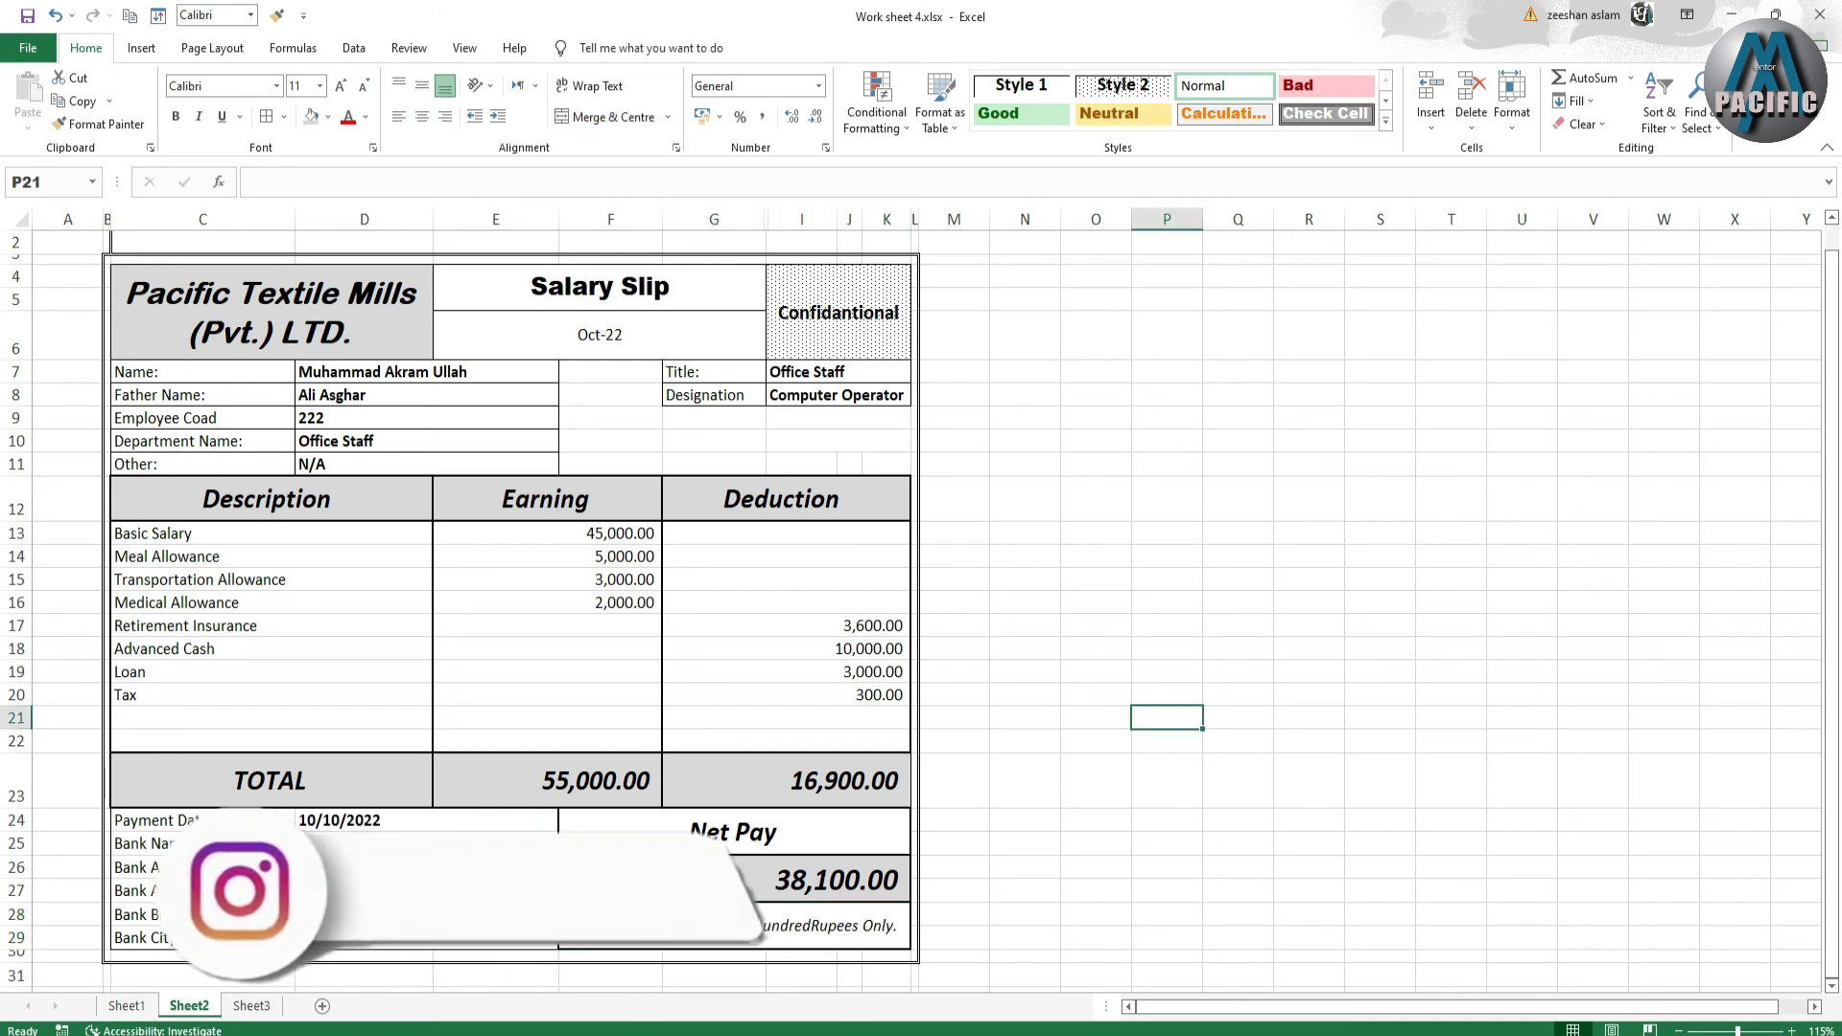
- Review the salary slip from its title to the bank details, including the description items and the Basic Salary earning
left_click(1038, 721)
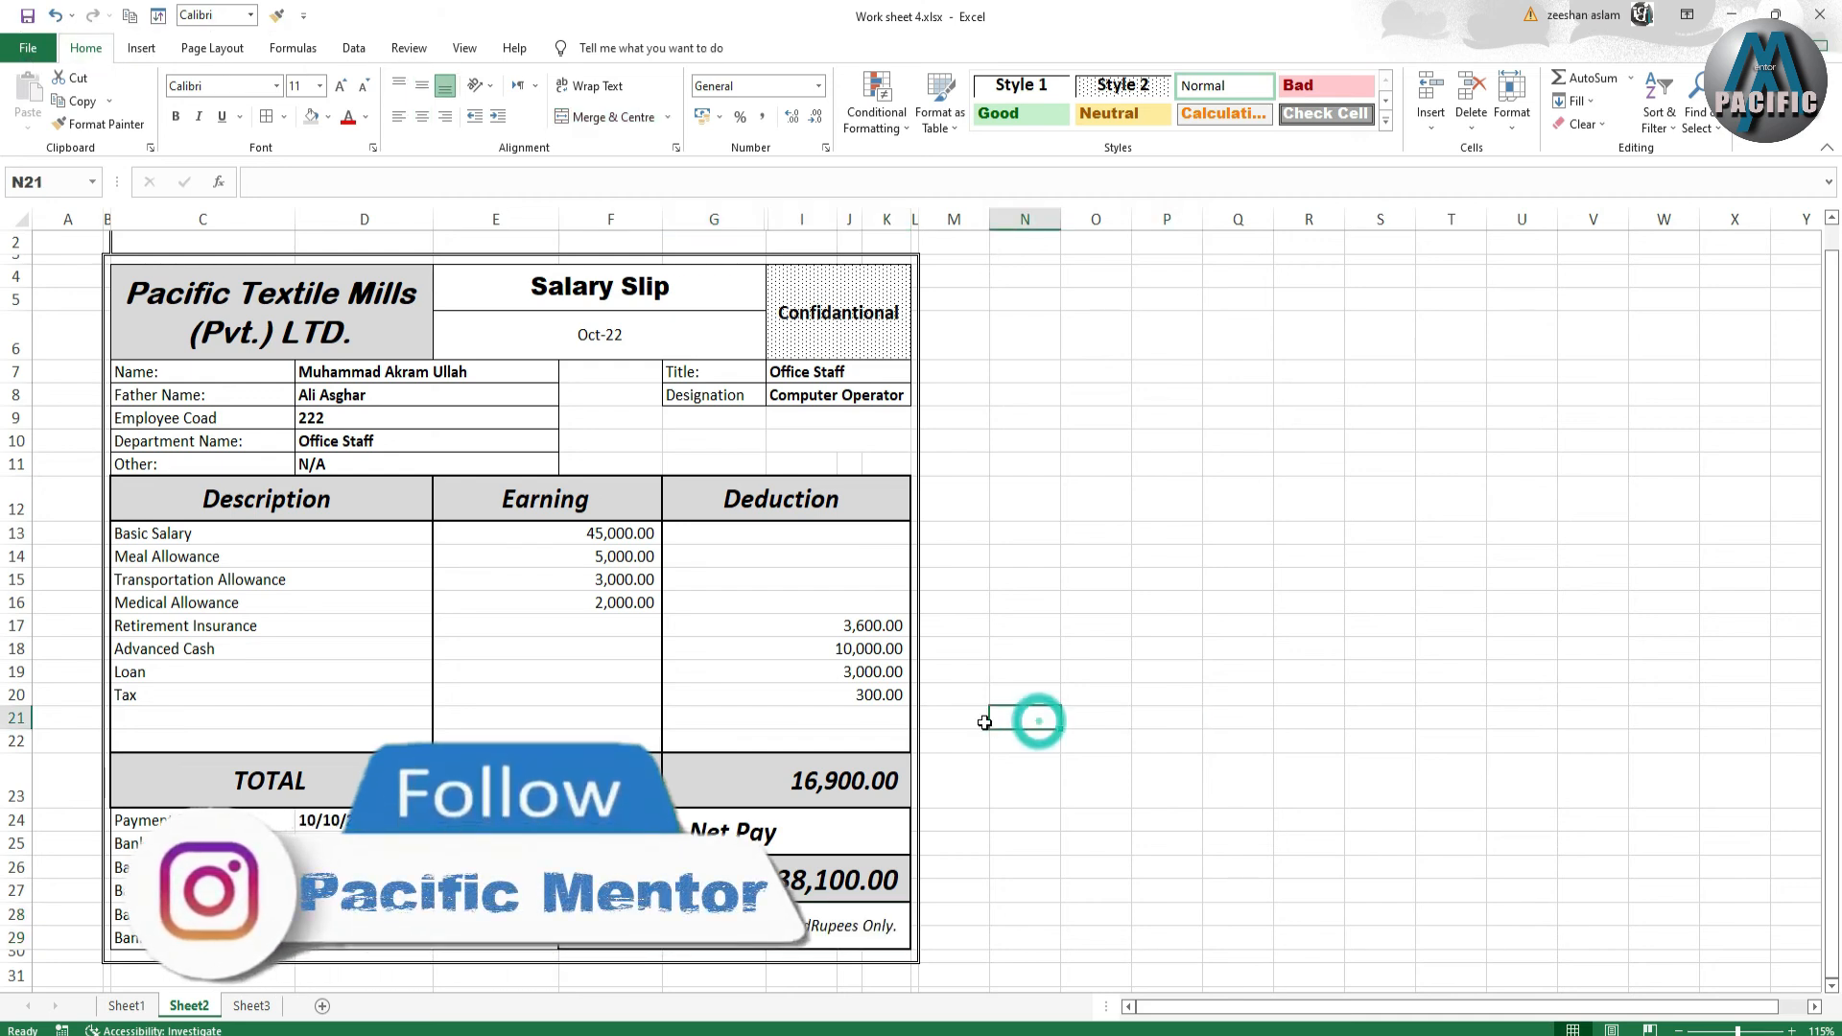
scroll(384, 307, "down", 1)
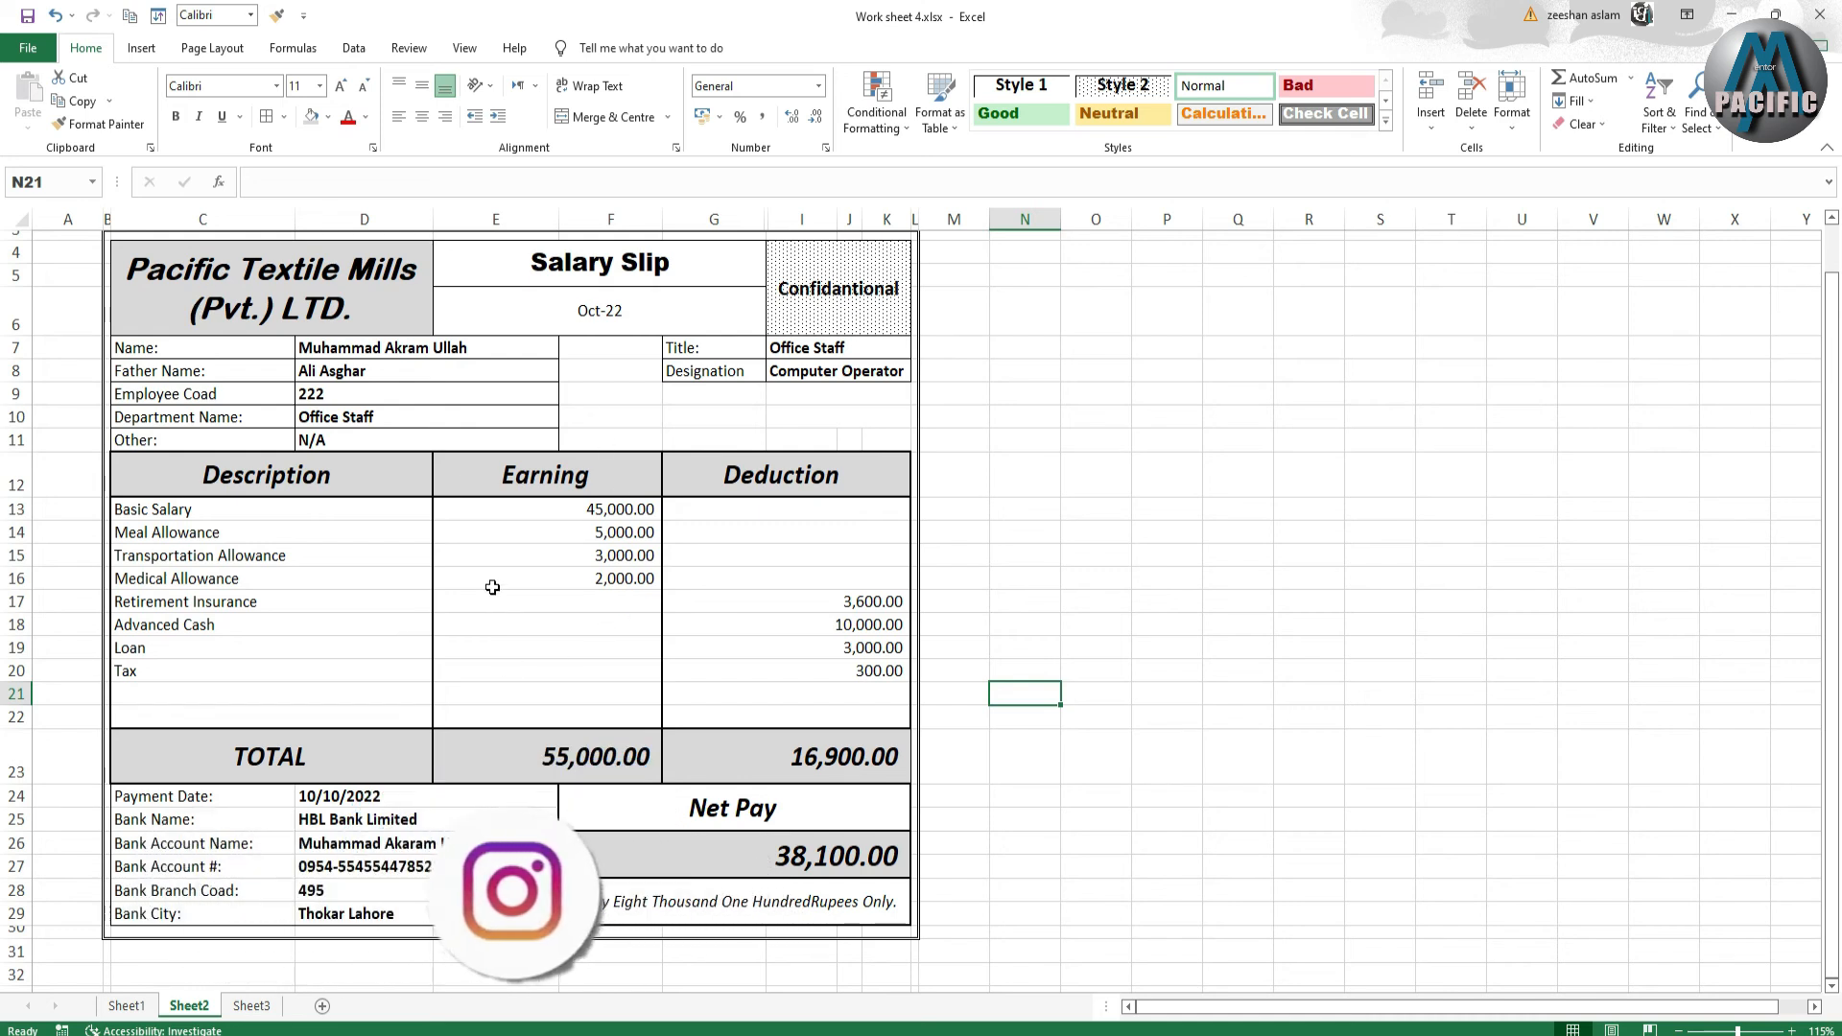
left_click(595, 262)
scroll(597, 490, "up", 1)
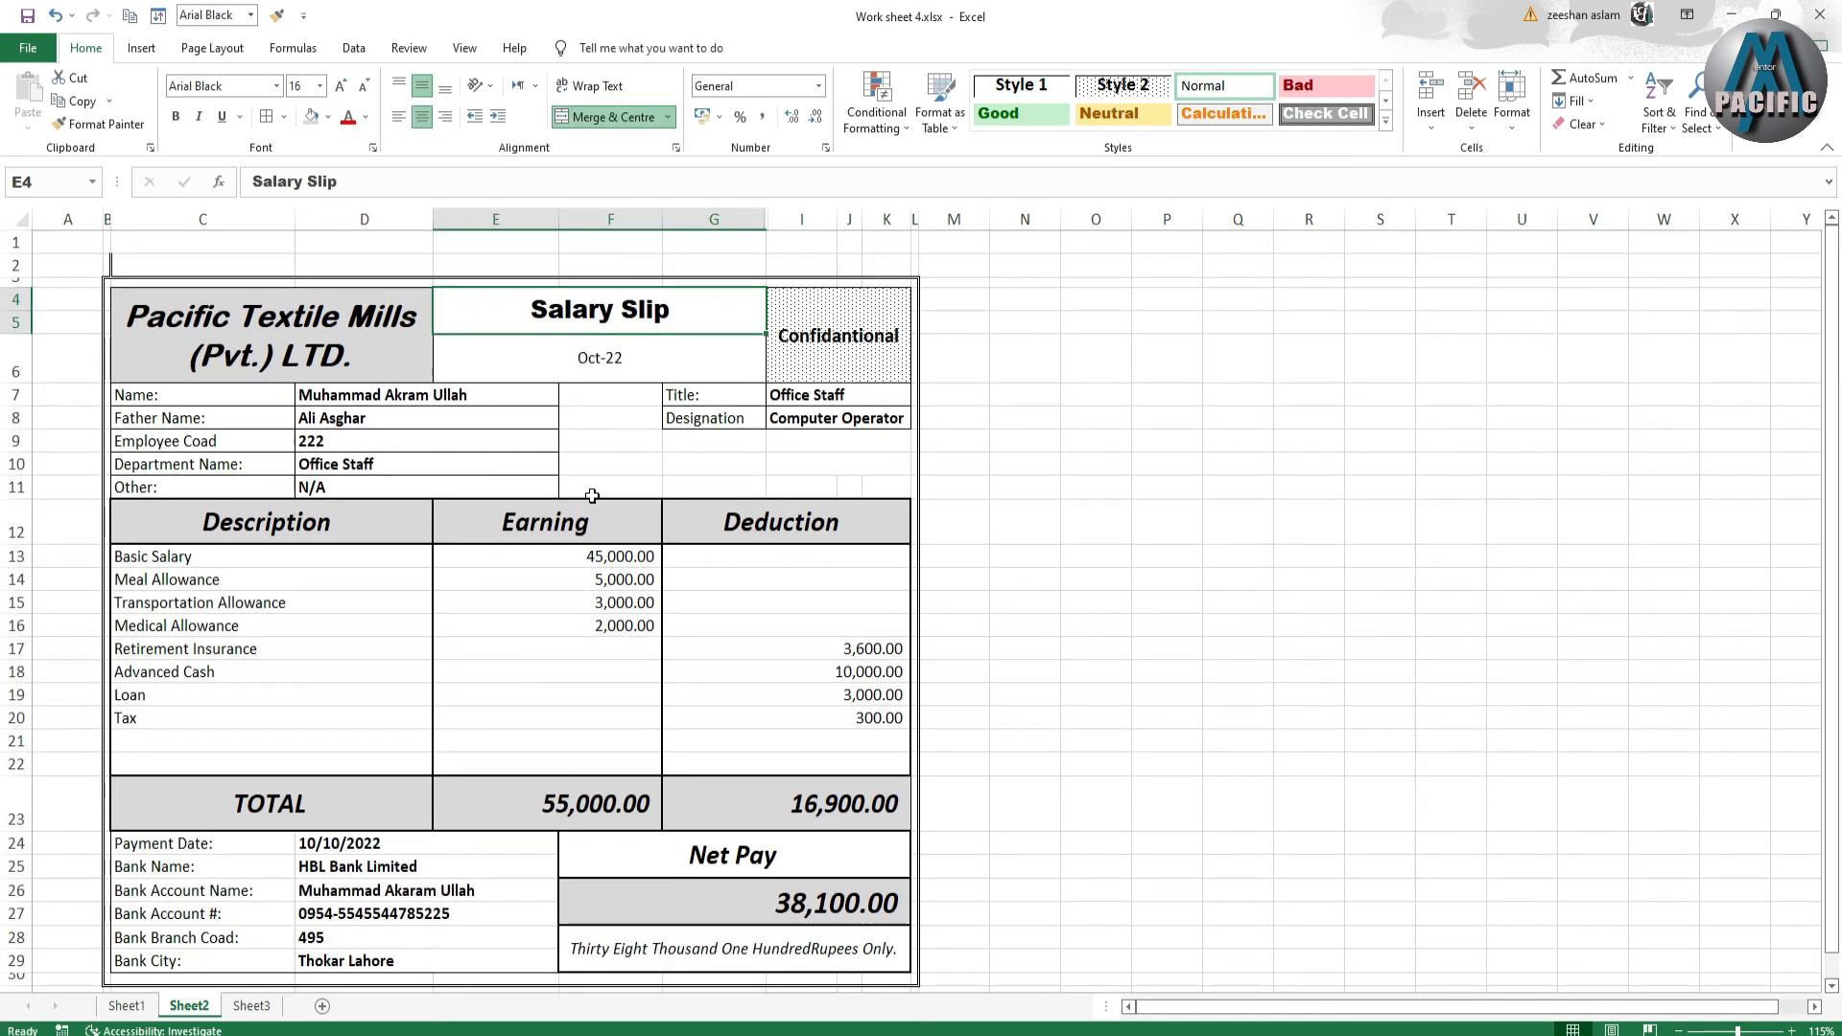
scroll(483, 412, "down", 1)
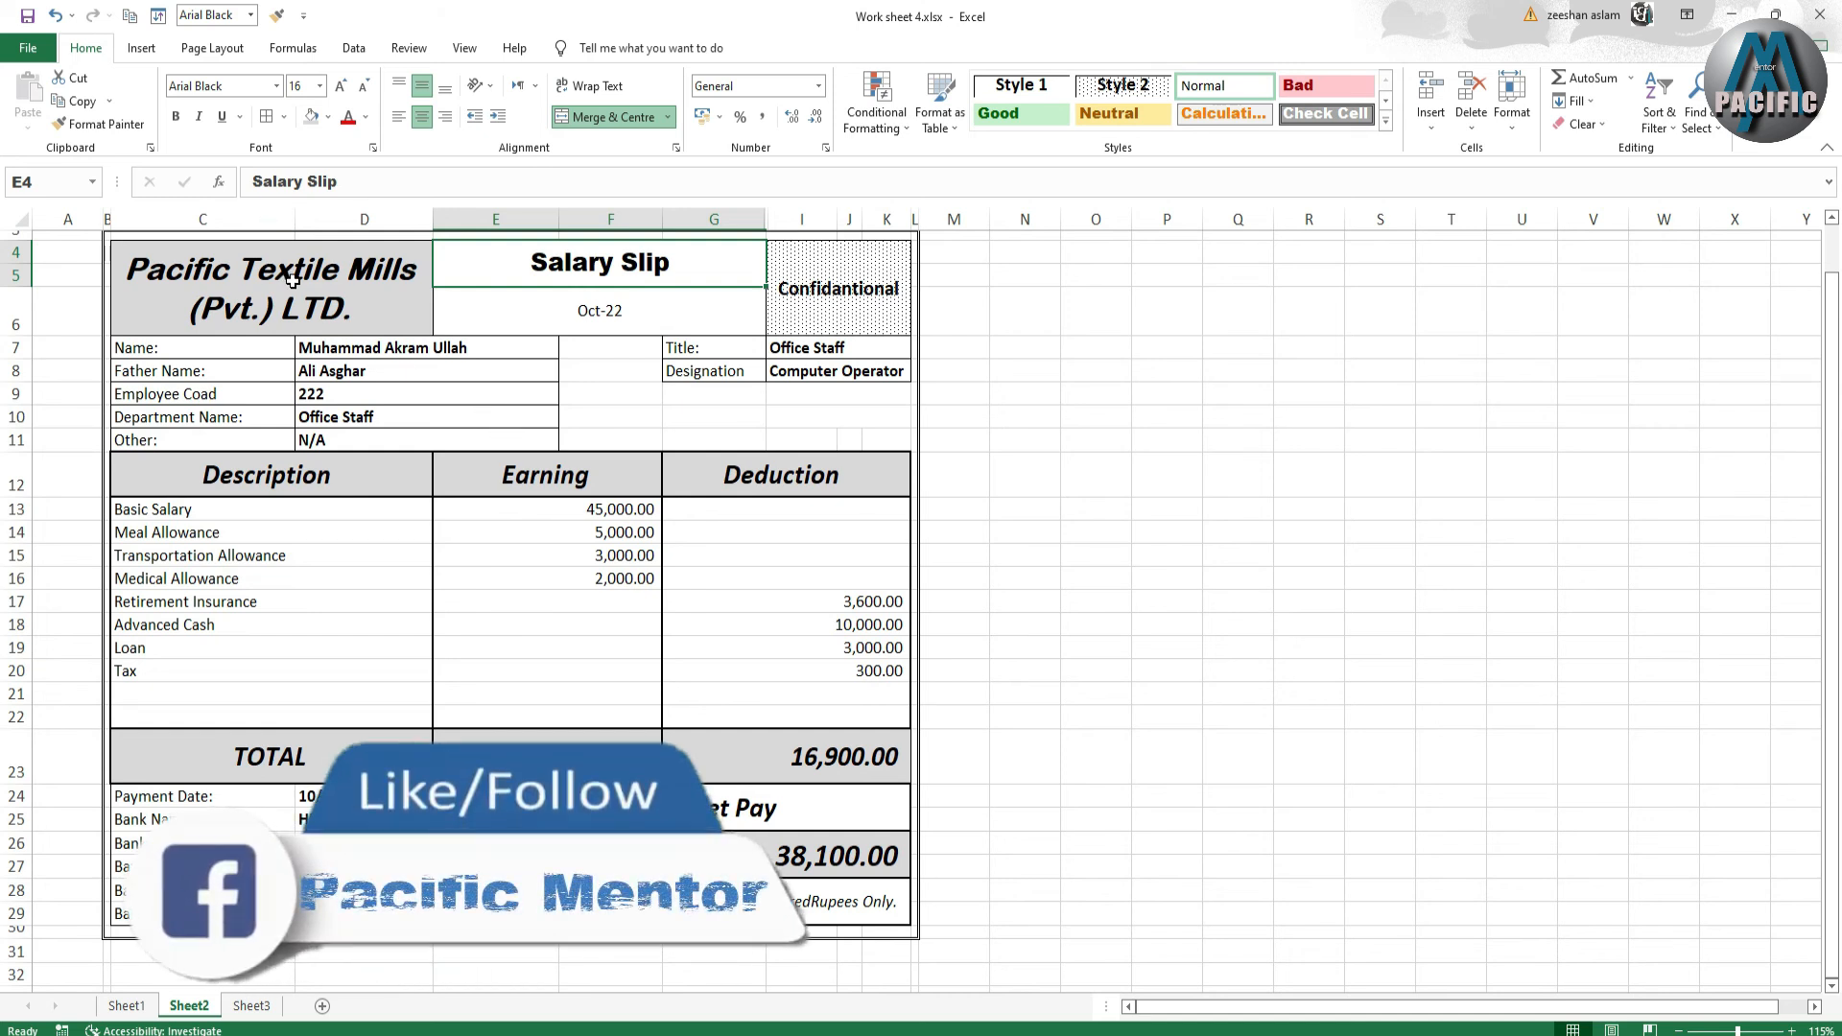
left_click_drag(235, 518, 231, 666)
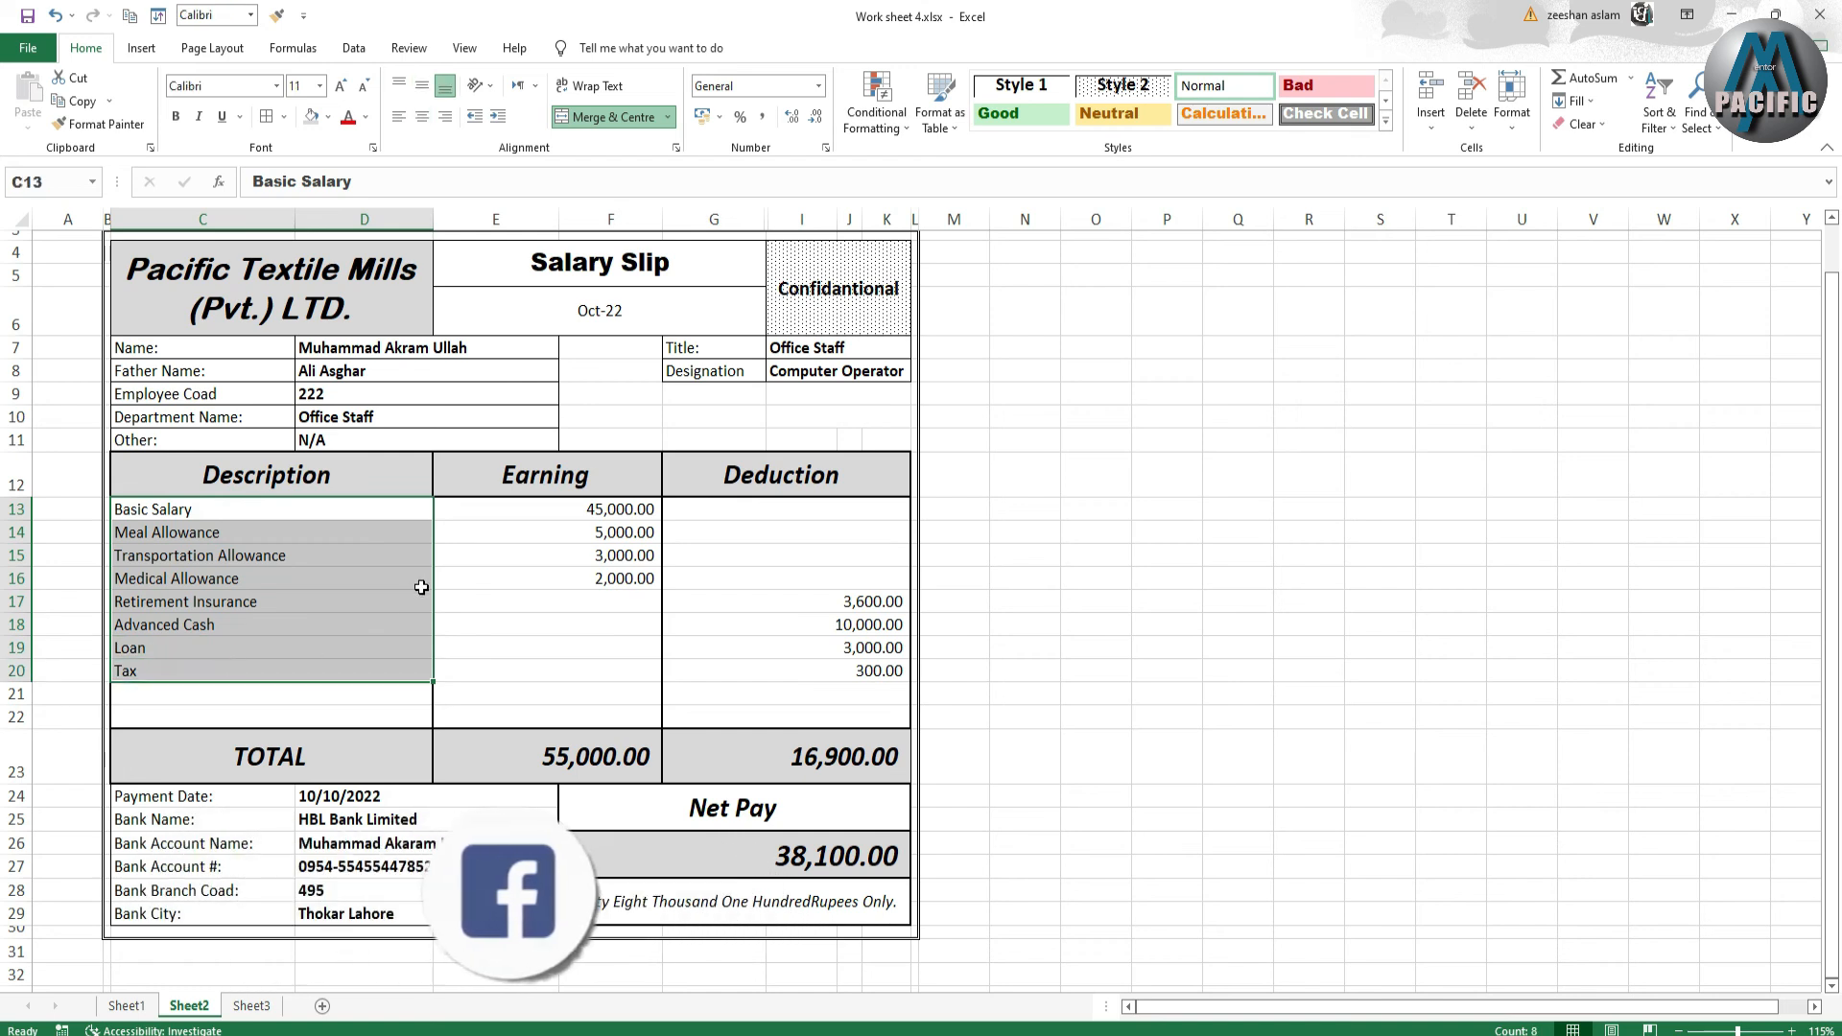
left_click(504, 515)
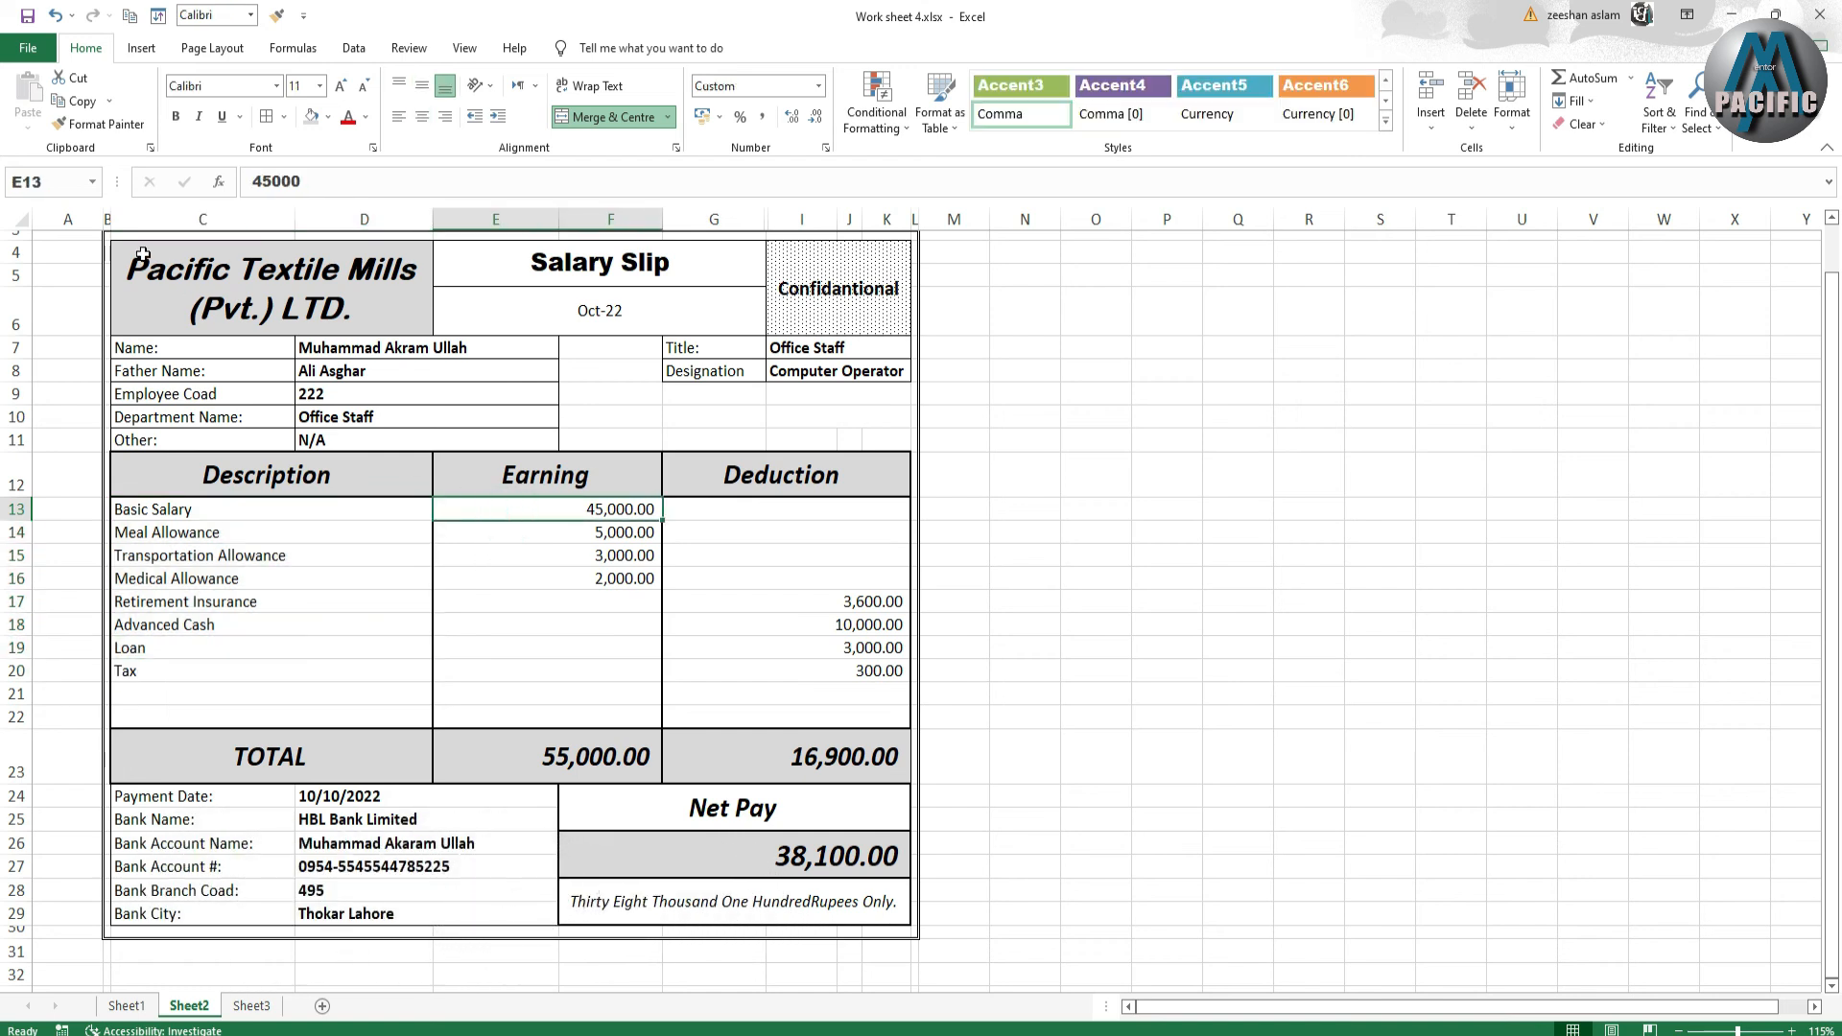